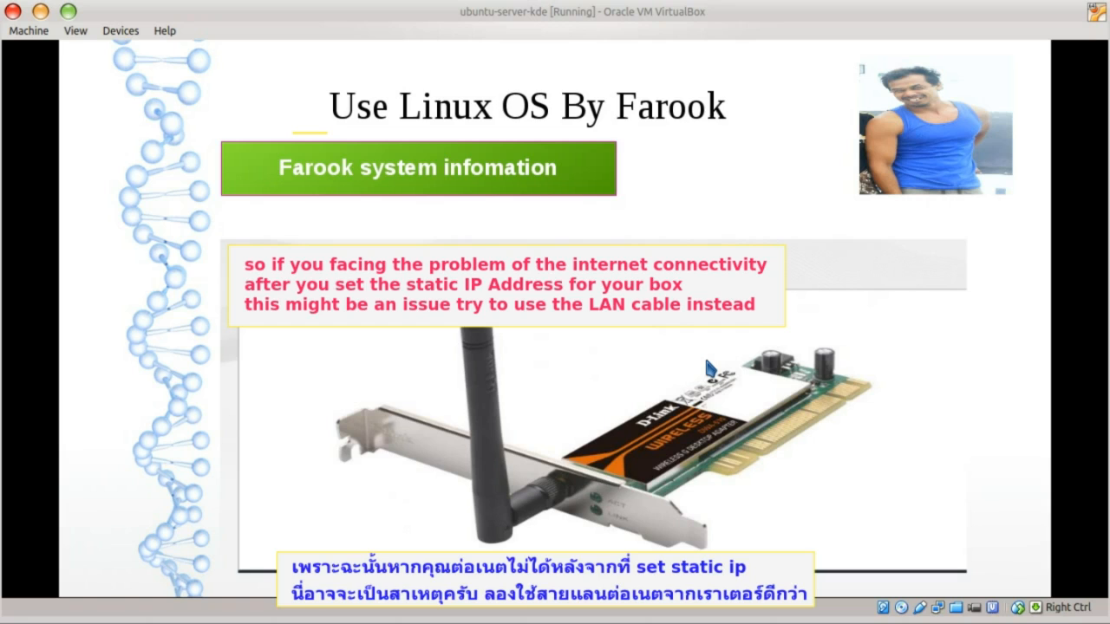
# - Advance the Impress slideshow two slides to the ubuntu-server ISO download slide
pyautogui.click(744, 391)
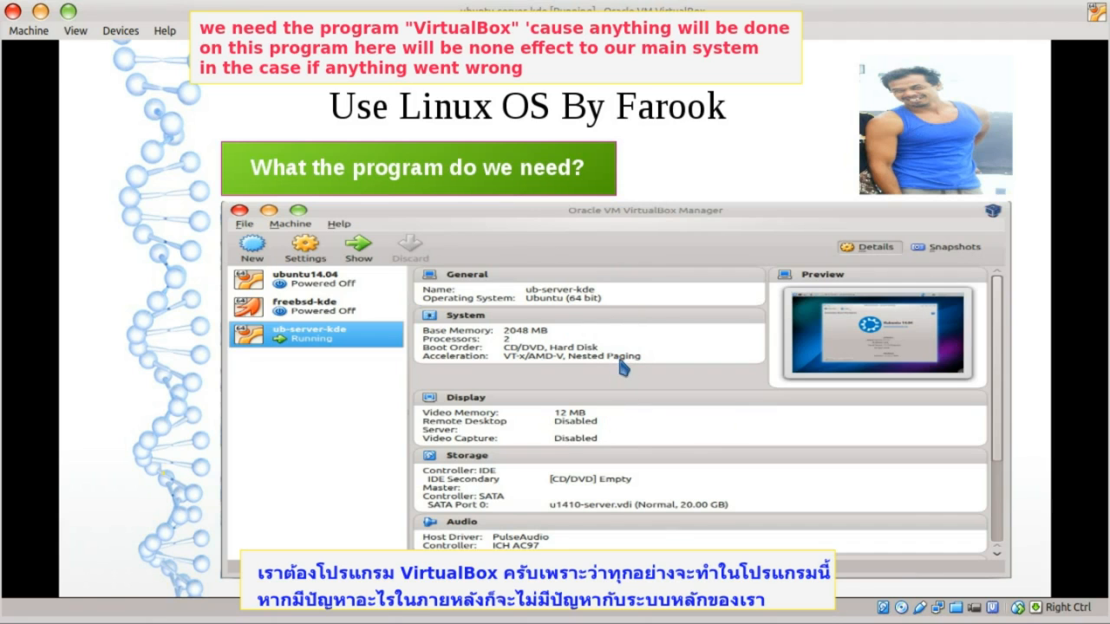
pyautogui.click(608, 435)
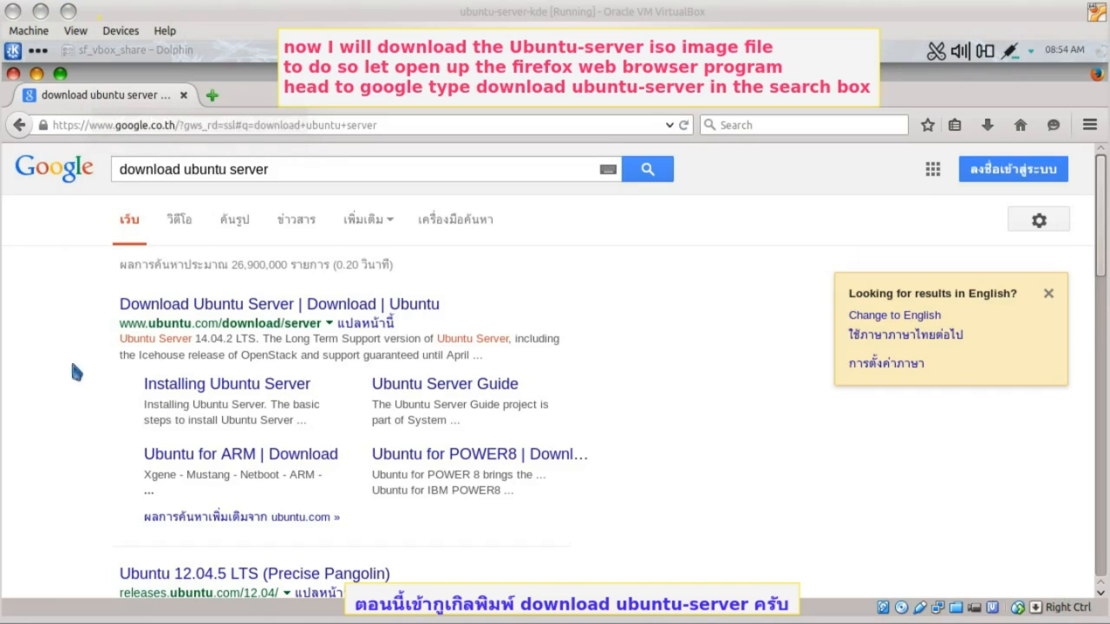
# - Download ubuntu-14.04.2-server-amd64.iso from the Ubuntu Server page and save it to the Desktop
pyautogui.keyDown('ctrl'); pyautogui.click(174, 304); pyautogui.keyUp('ctrl')
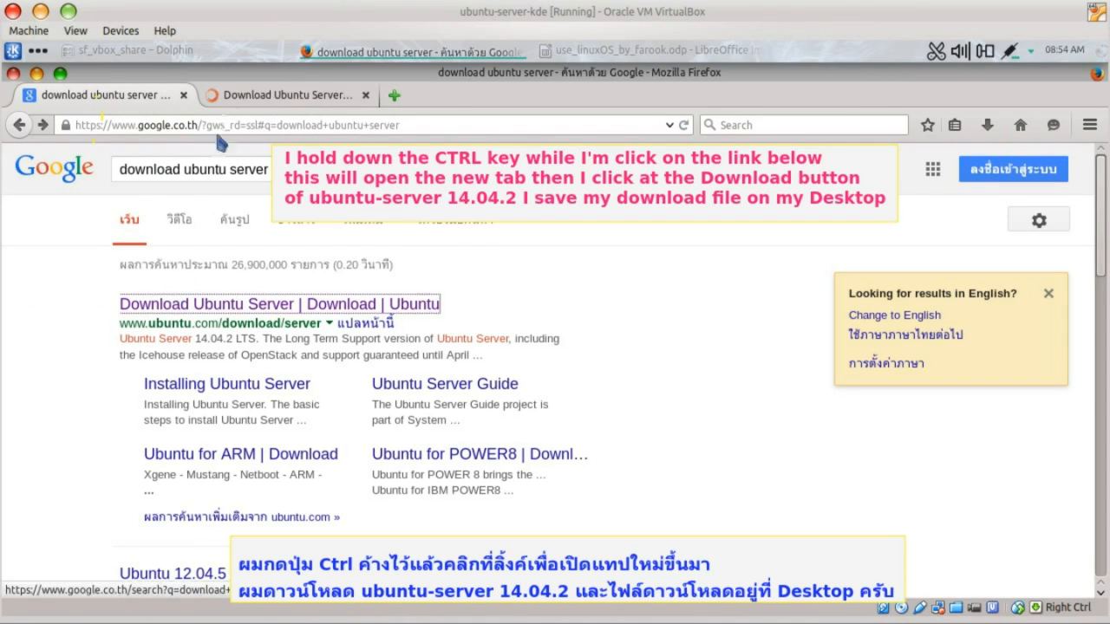
pyautogui.click(250, 94)
pyautogui.scroll(-2, 563, 434)
pyautogui.click(796, 421)
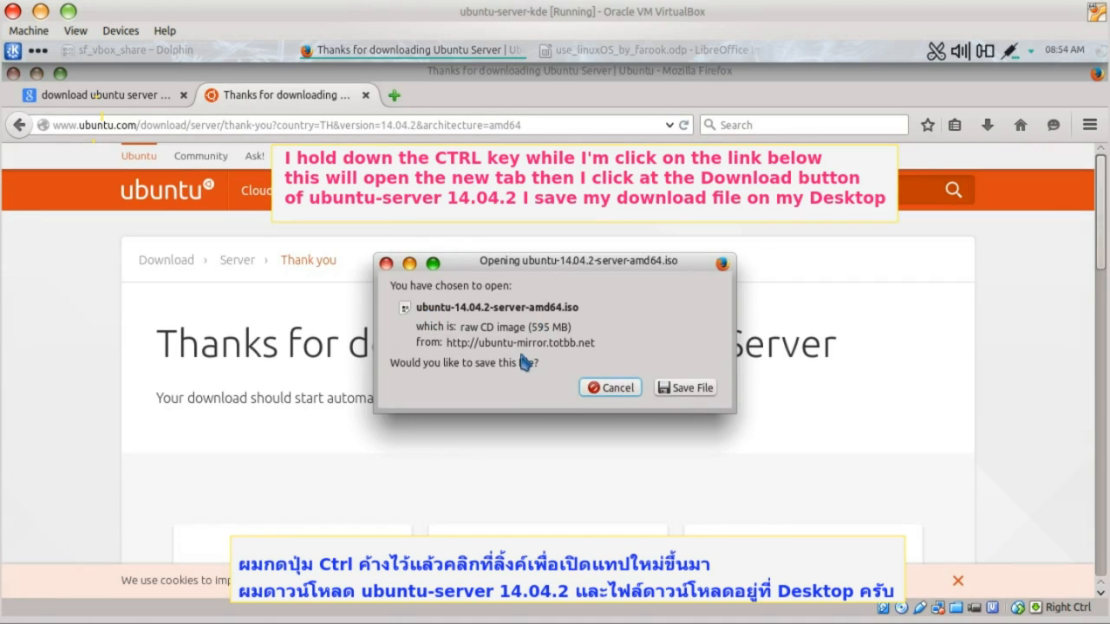
pyautogui.click(685, 387)
pyautogui.click(305, 301)
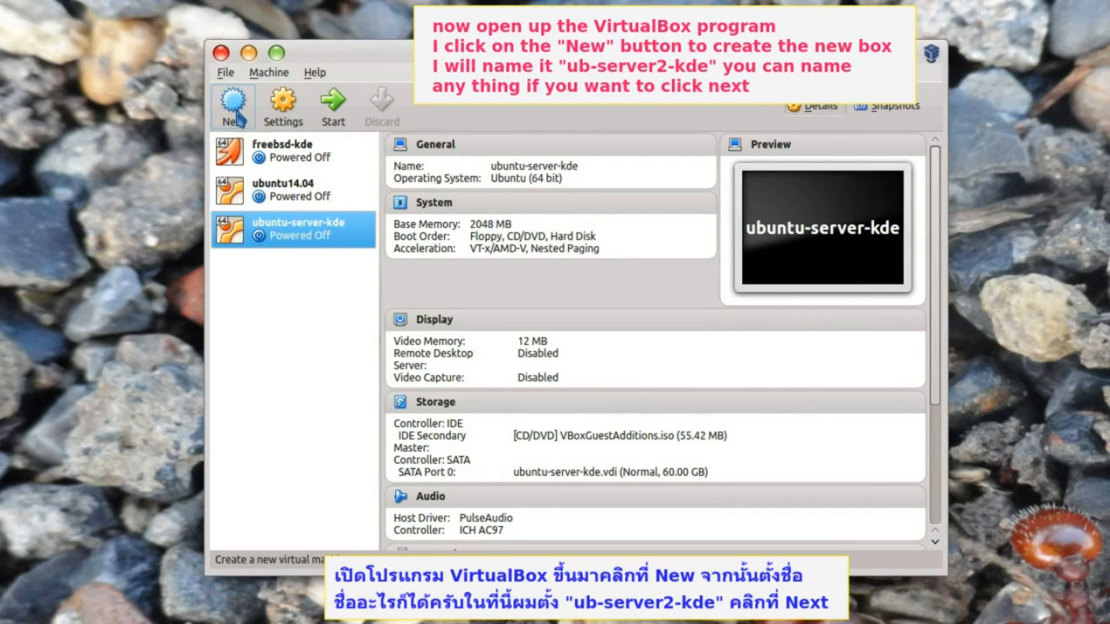
# - Start a new virtual machine named ub-server2-kde with 2048 MB of memory
pyautogui.click(236, 118)
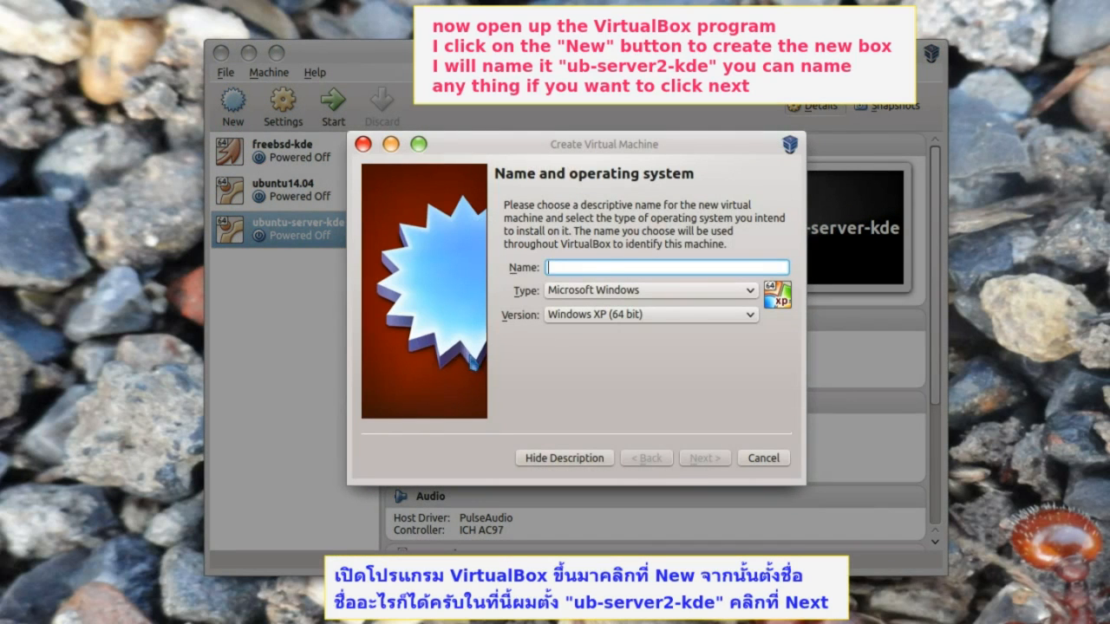
pyautogui.write('ub-server2-kde')
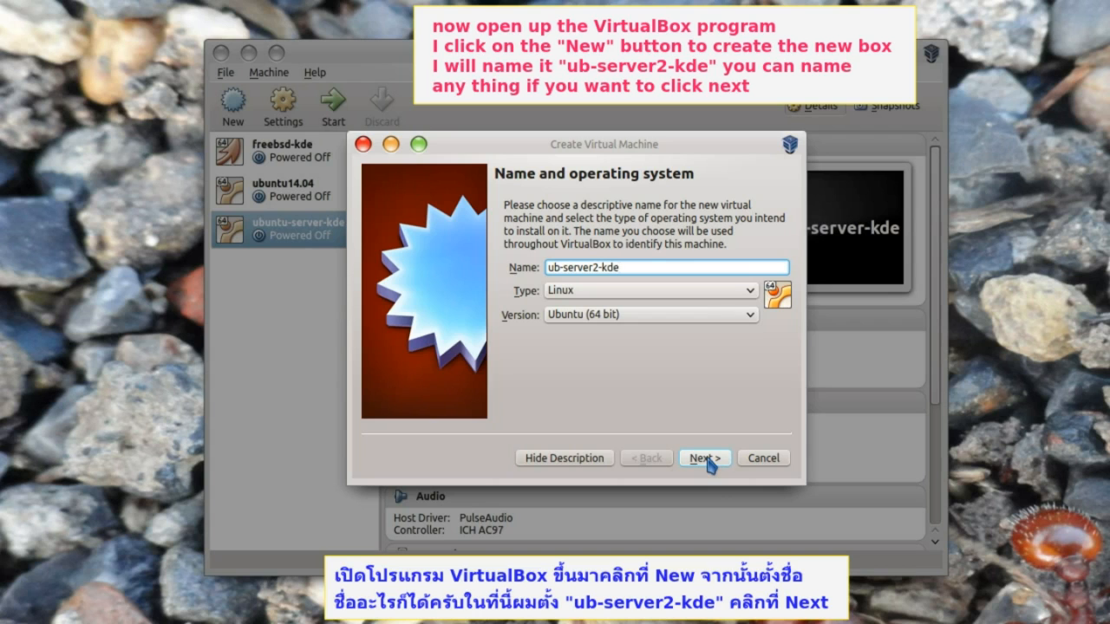
pyautogui.click(707, 461)
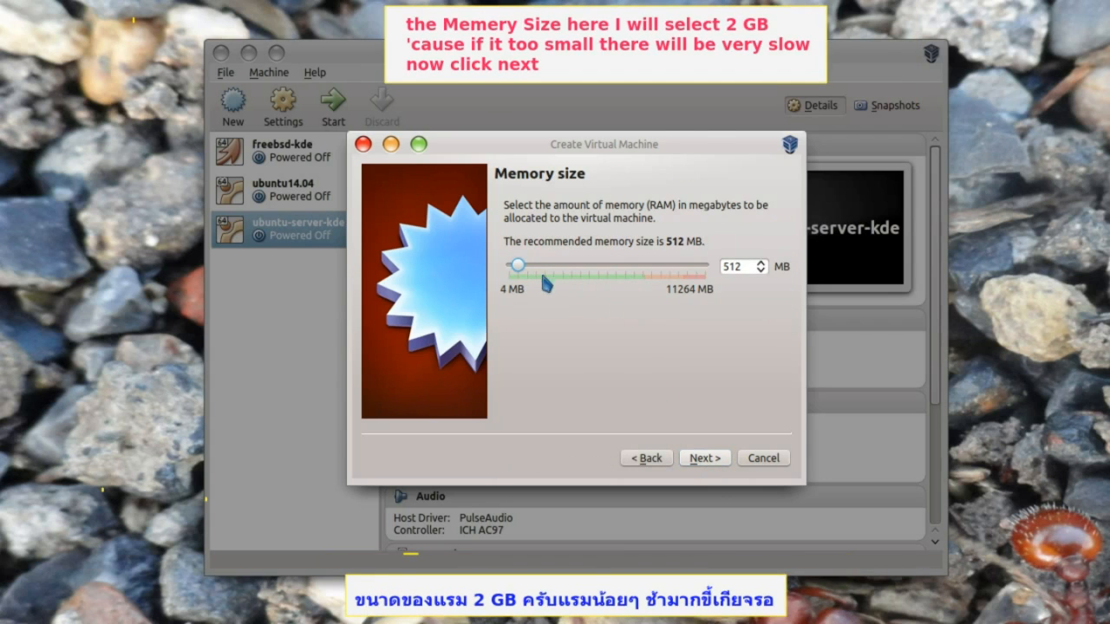
pyautogui.moveTo(523, 271); pyautogui.dragTo(547, 270)
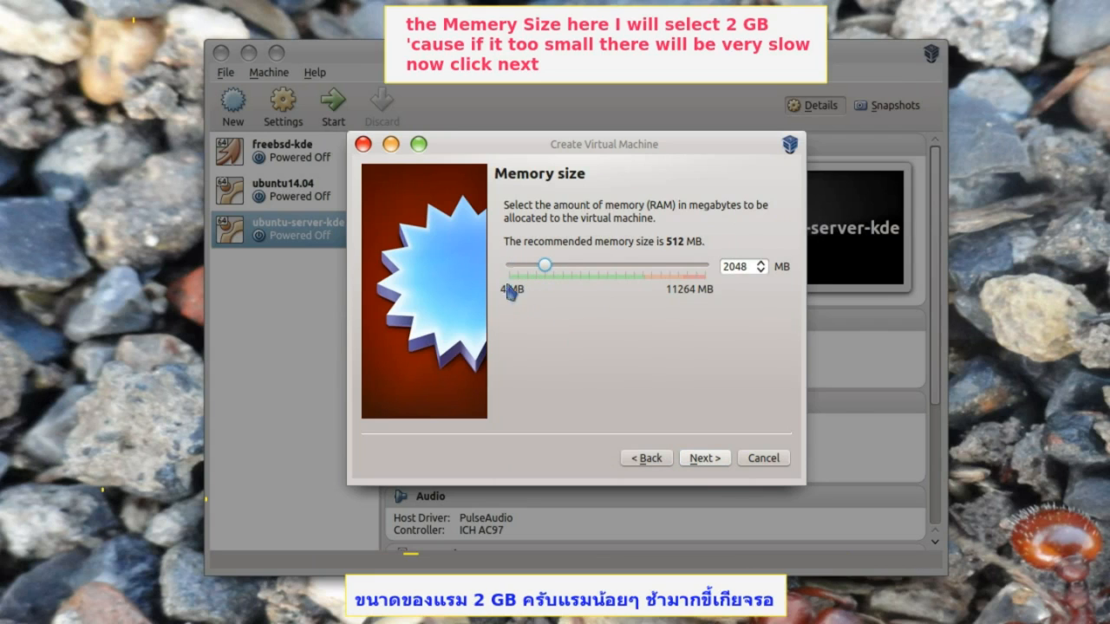
pyautogui.click(704, 459)
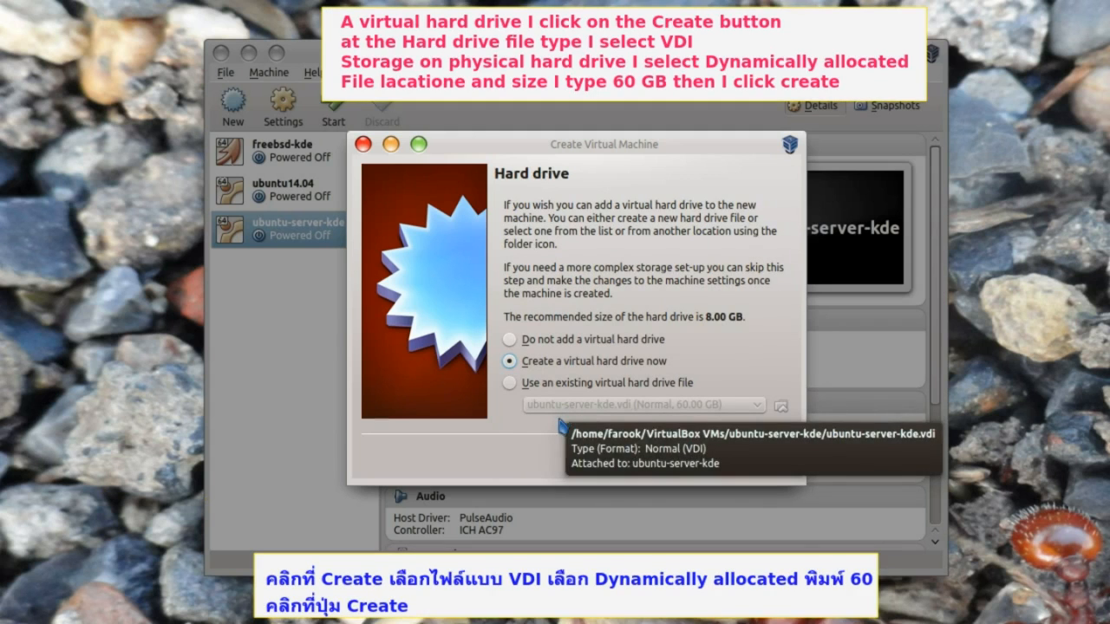
# - Give it a new dynamically allocated 60 GB VDI hard disk
pyautogui.click(704, 459)
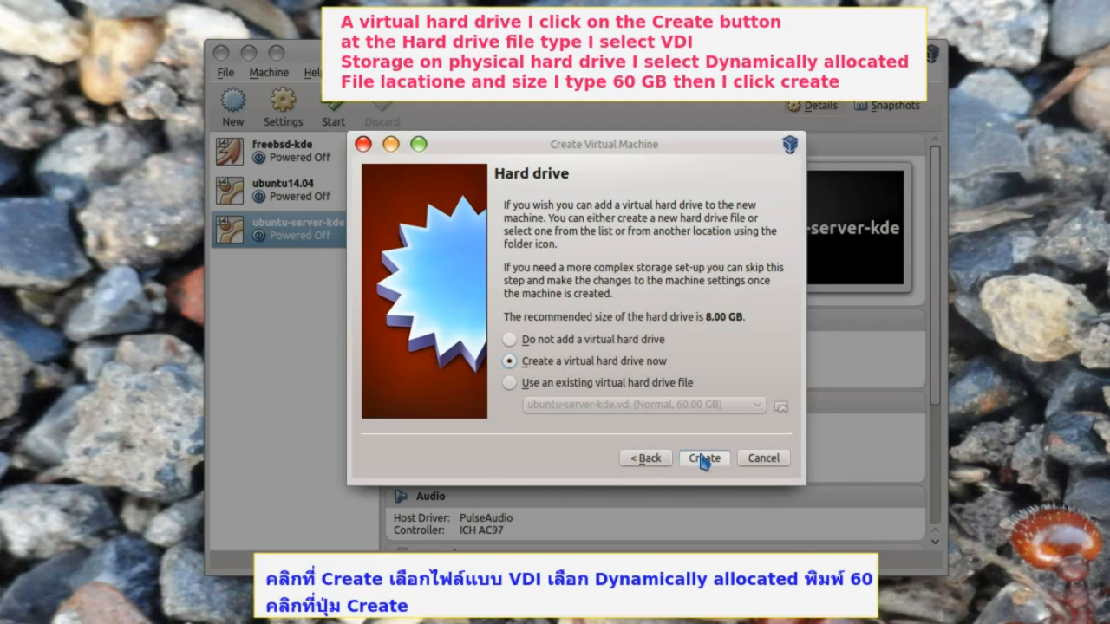
pyautogui.click(718, 476)
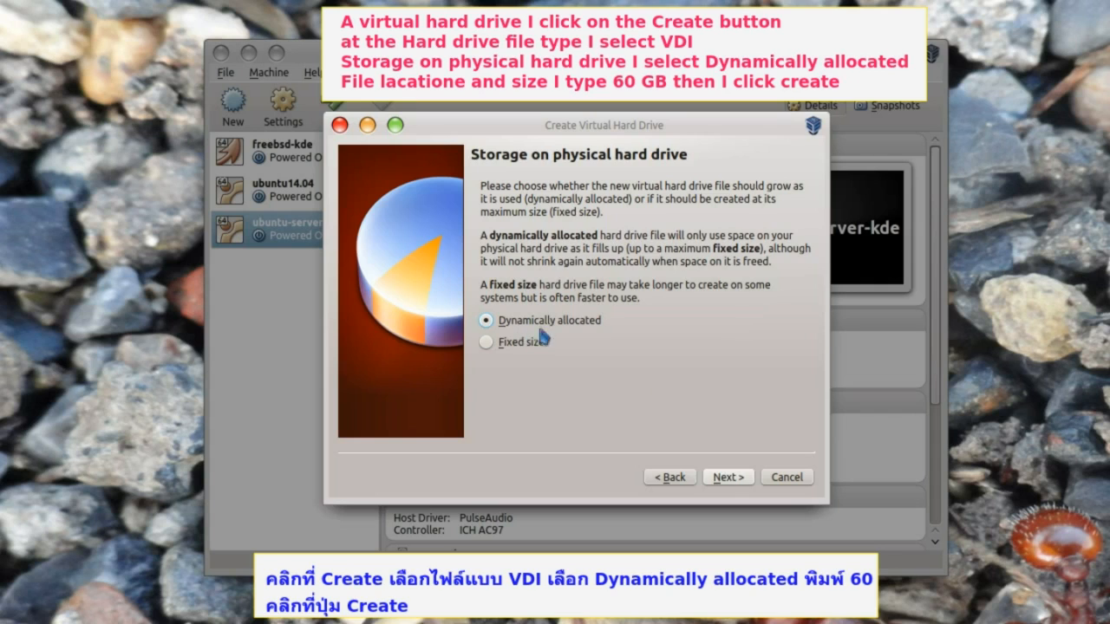
pyautogui.click(726, 477)
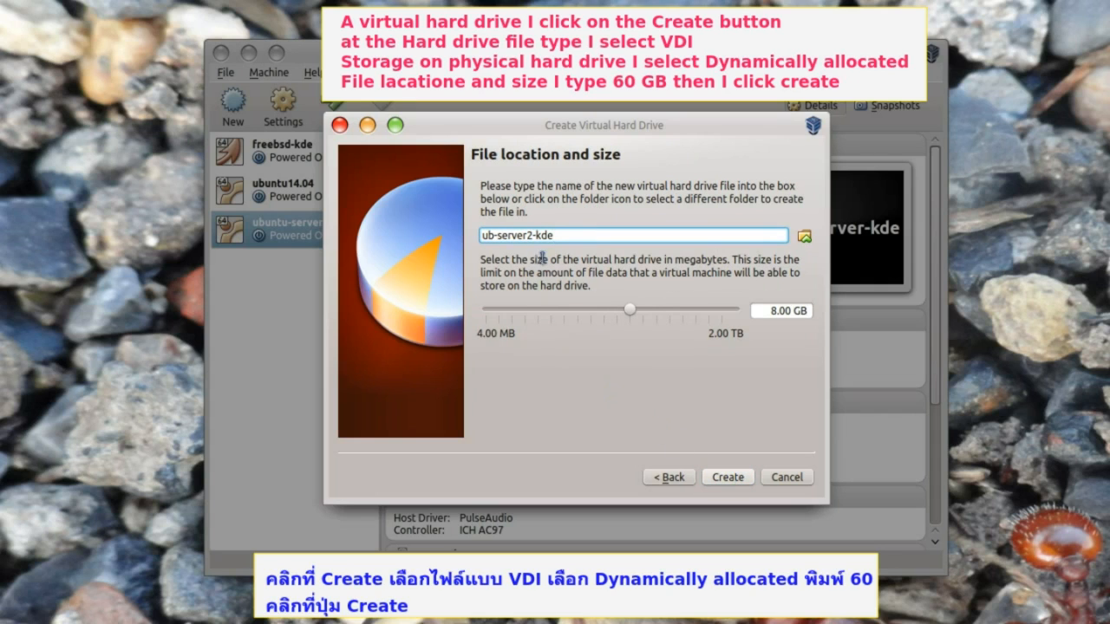
pyautogui.doubleClick(777, 310)
pyautogui.write('60')
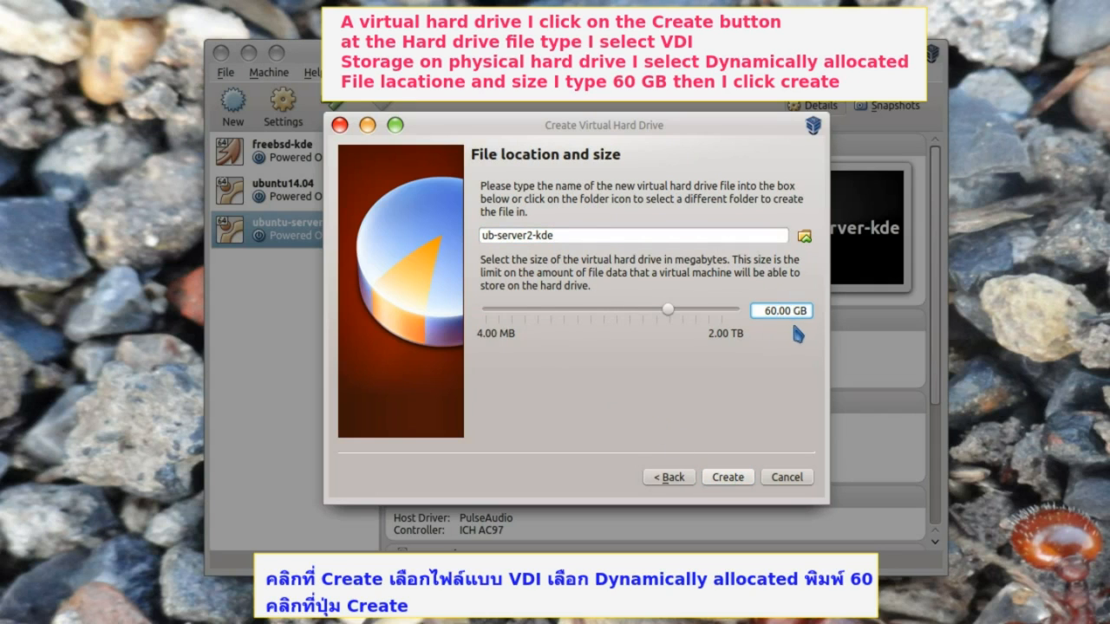
pyautogui.click(727, 476)
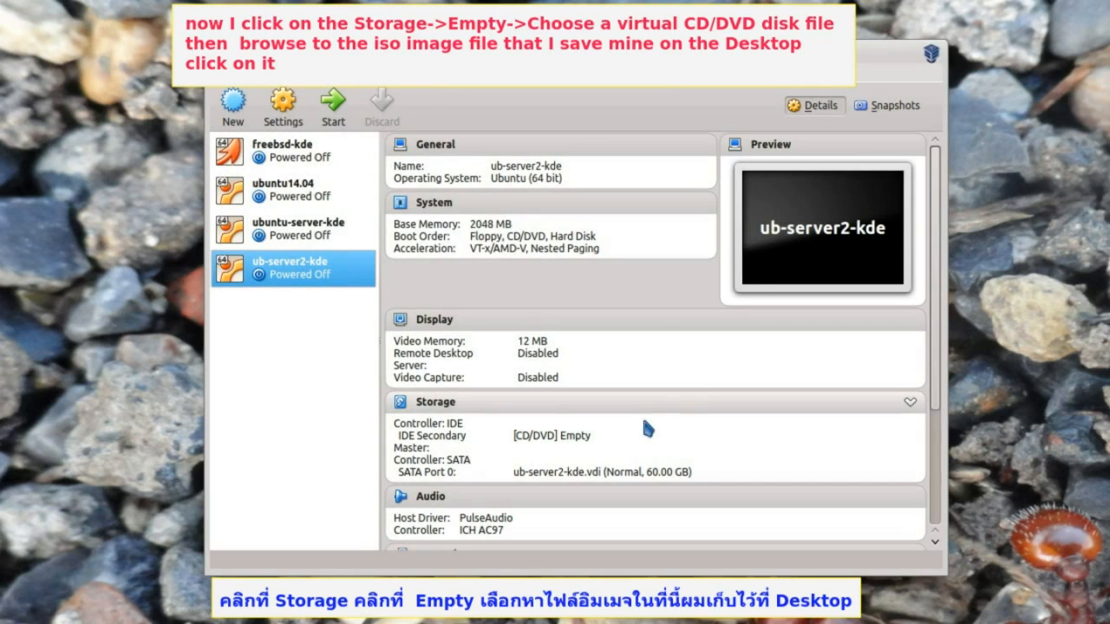
# - Mount the Desktop's ubuntu-14.04.2-server-amd64.iso in the IDE CD/DVD drive, keeping NAT networking
pyautogui.click(436, 404)
pyautogui.click(476, 216)
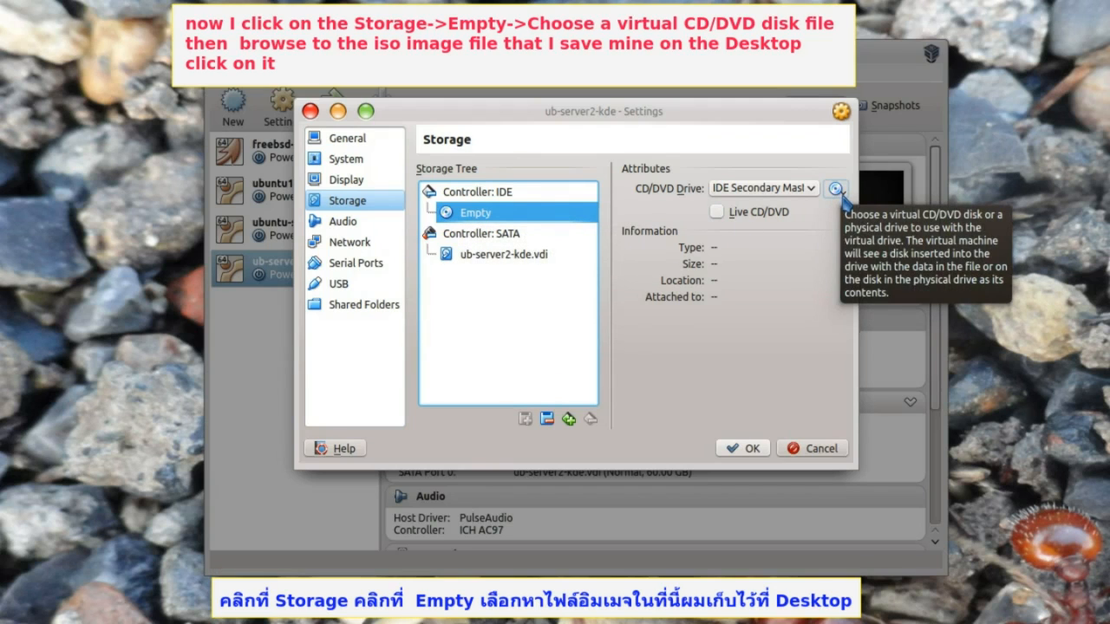
pyautogui.click(838, 191)
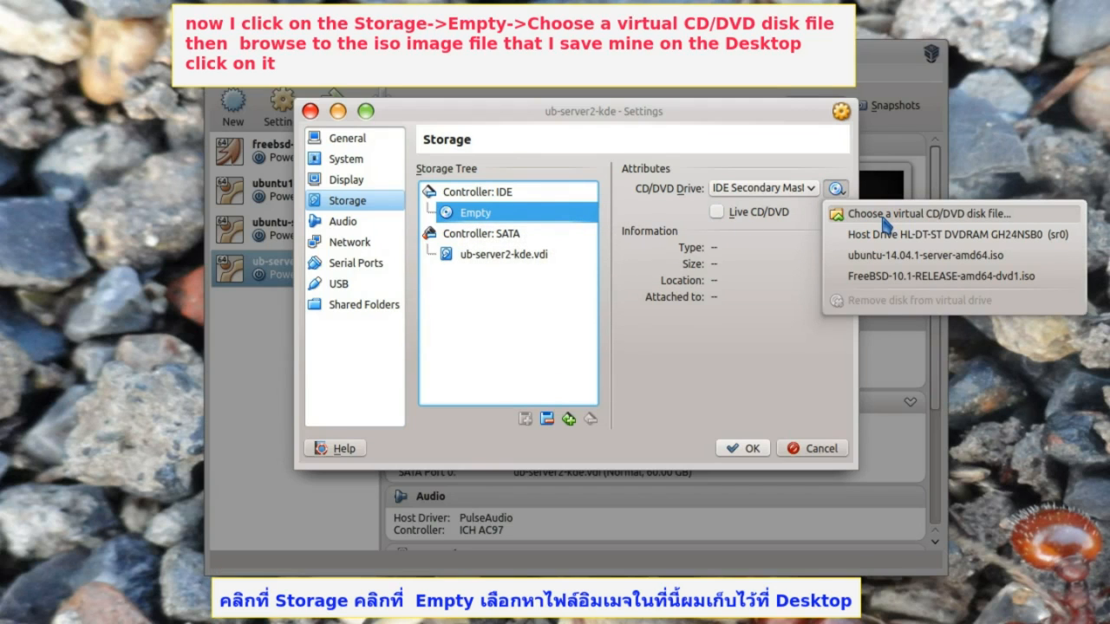
pyautogui.click(884, 217)
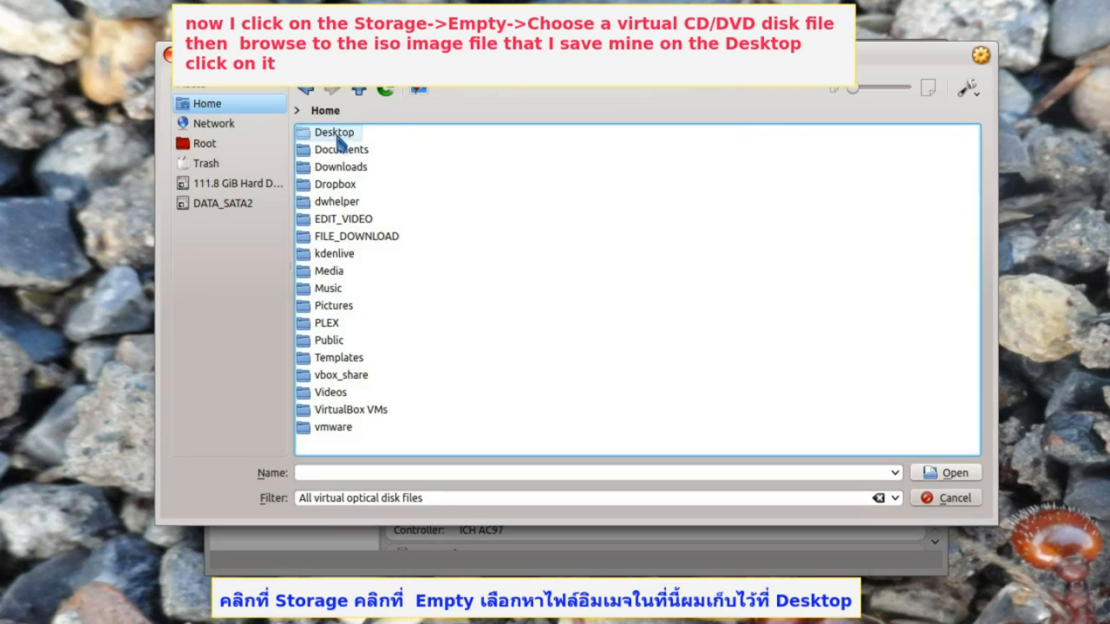
pyautogui.doubleClick(337, 132)
pyautogui.doubleClick(360, 151)
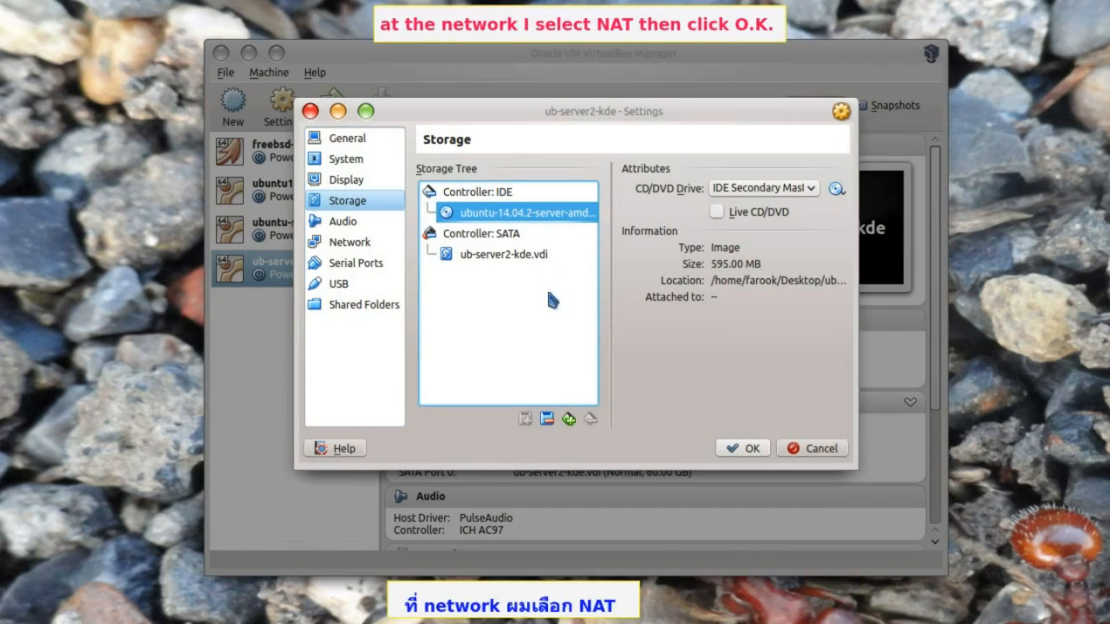
pyautogui.click(345, 244)
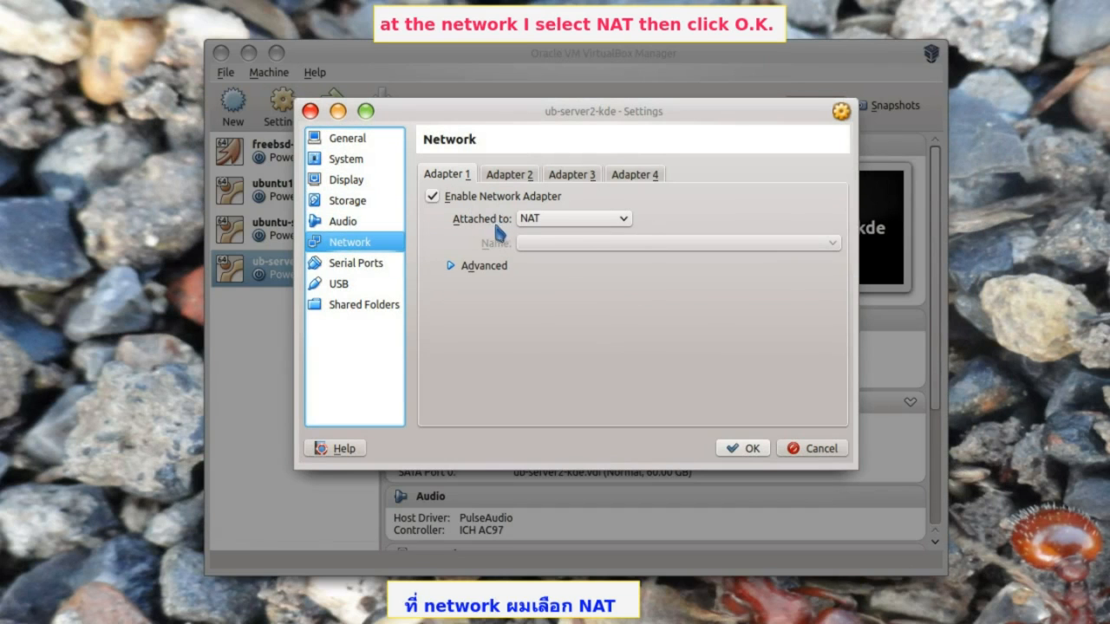
pyautogui.click(742, 448)
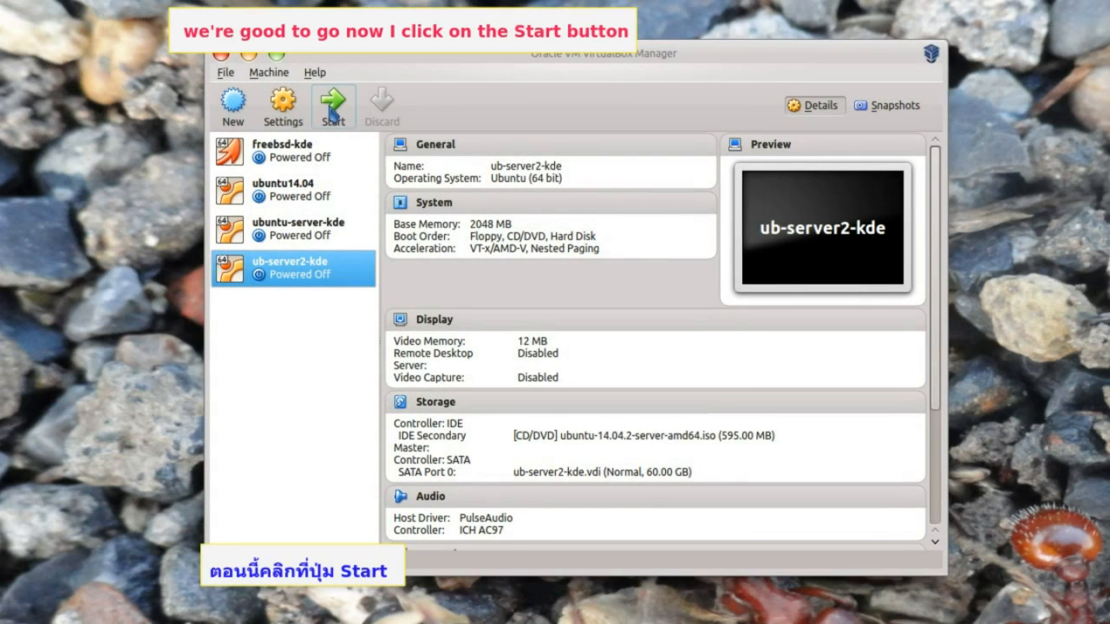
# - Boot ub-server2-kde and launch Install Ubuntu Server from the English boot menu
pyautogui.click(332, 102)
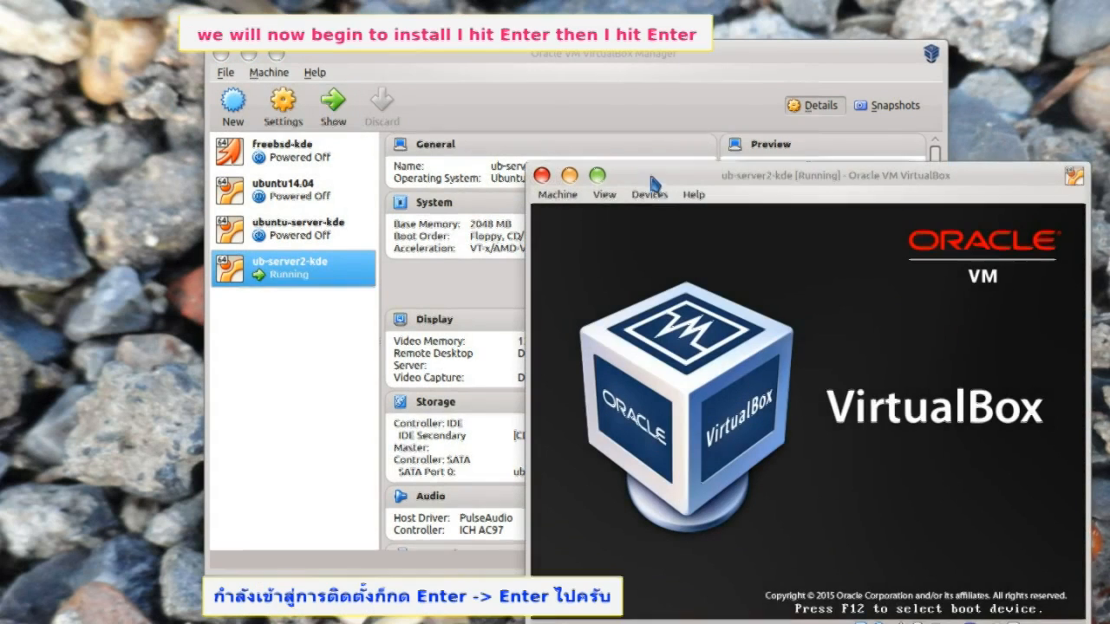
pyautogui.moveTo(654, 184); pyautogui.dragTo(372, 81)
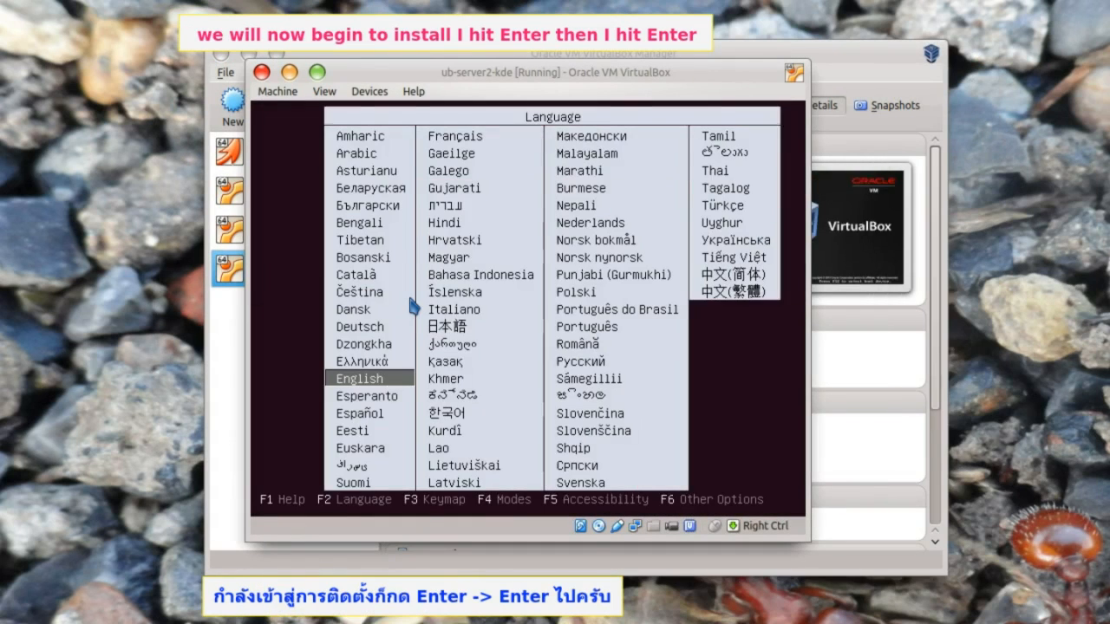
pyautogui.press('Return')
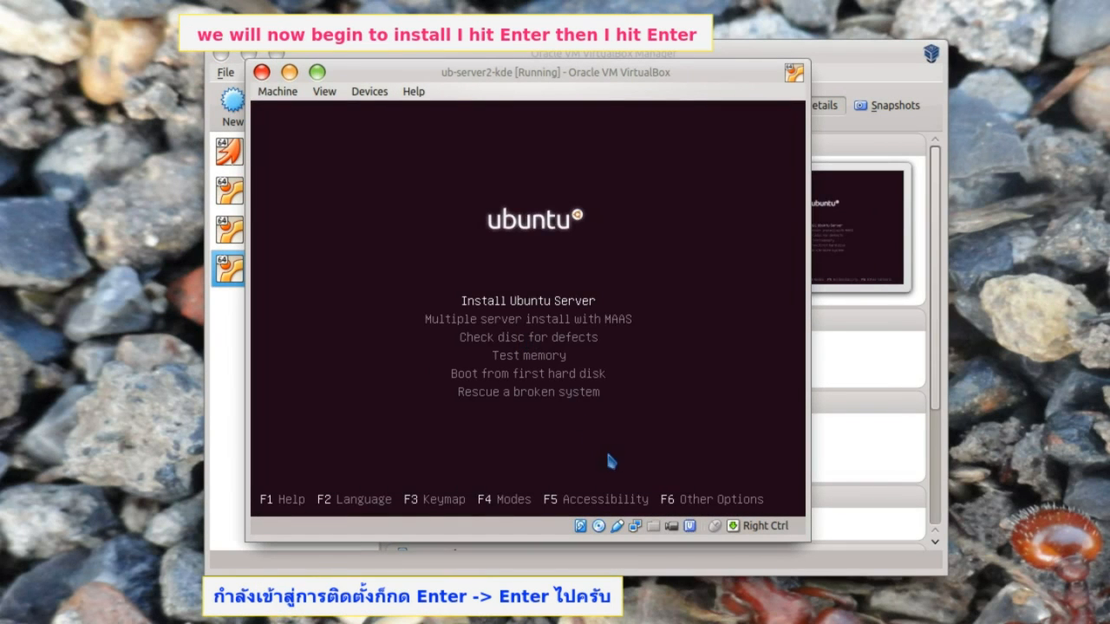
pyautogui.press('Return')
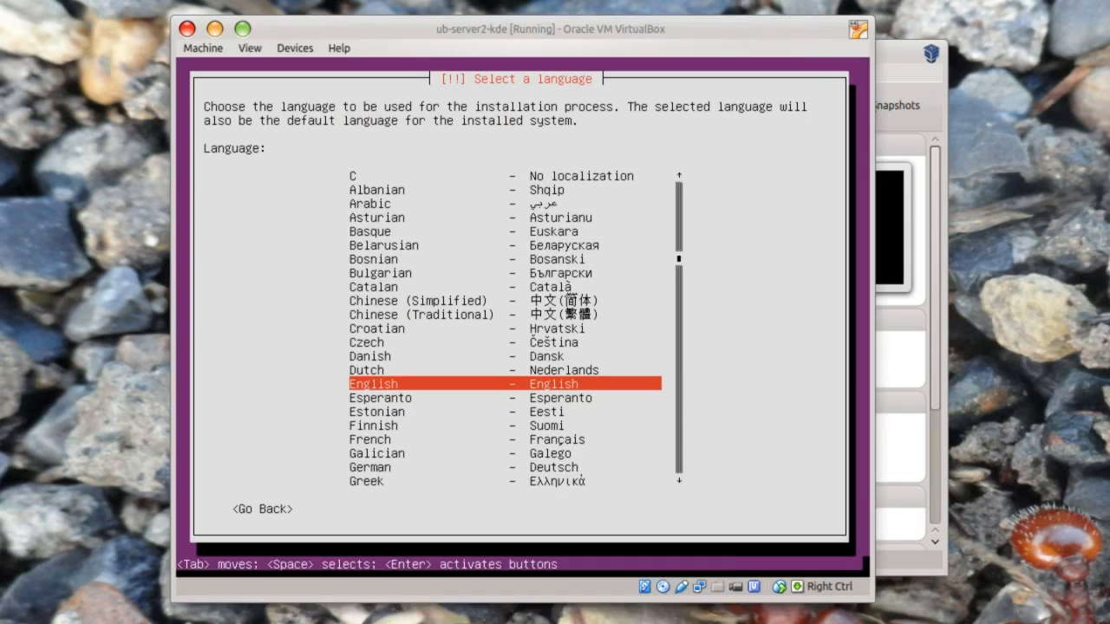
# - Choose English language, United States location and the English (US) keyboard layout
pyautogui.press('Return')
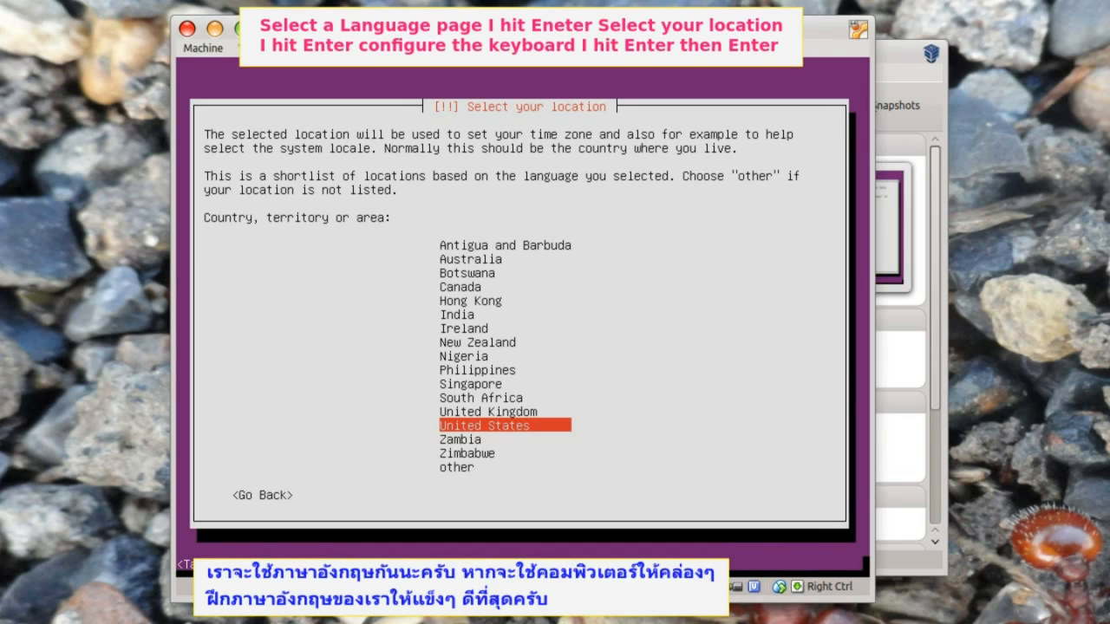
pyautogui.press('Return')
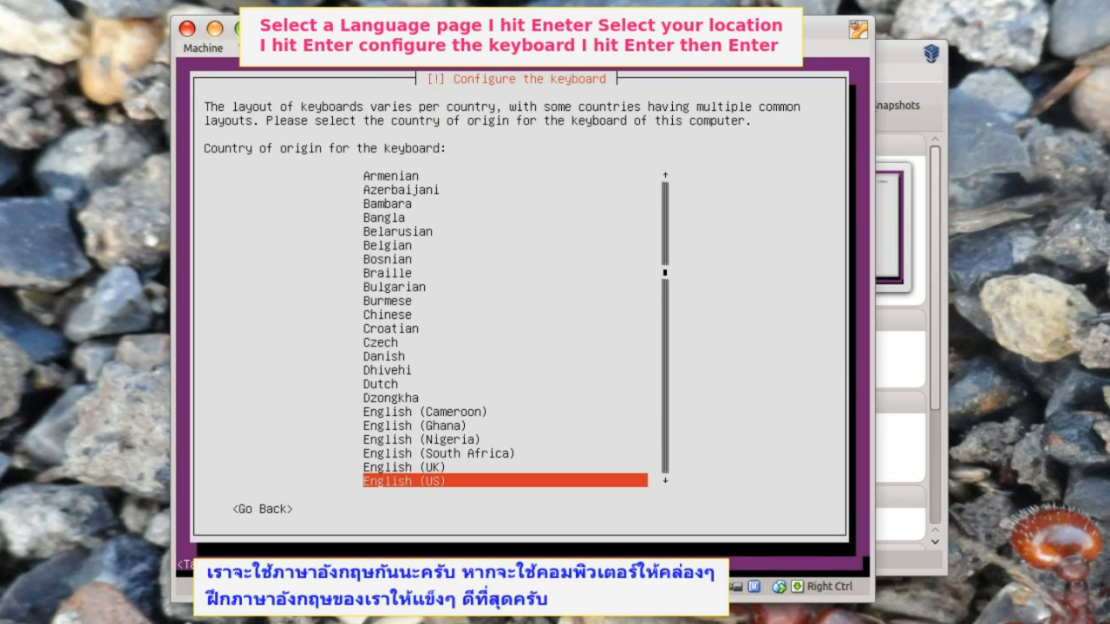
pyautogui.press('Return')
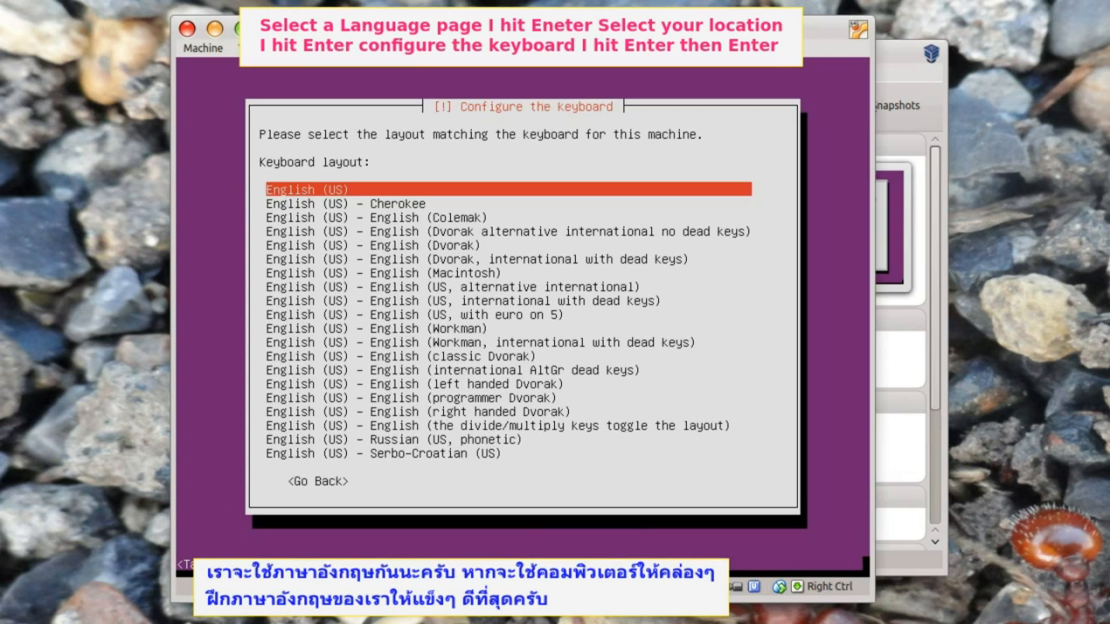
pyautogui.press('Return')
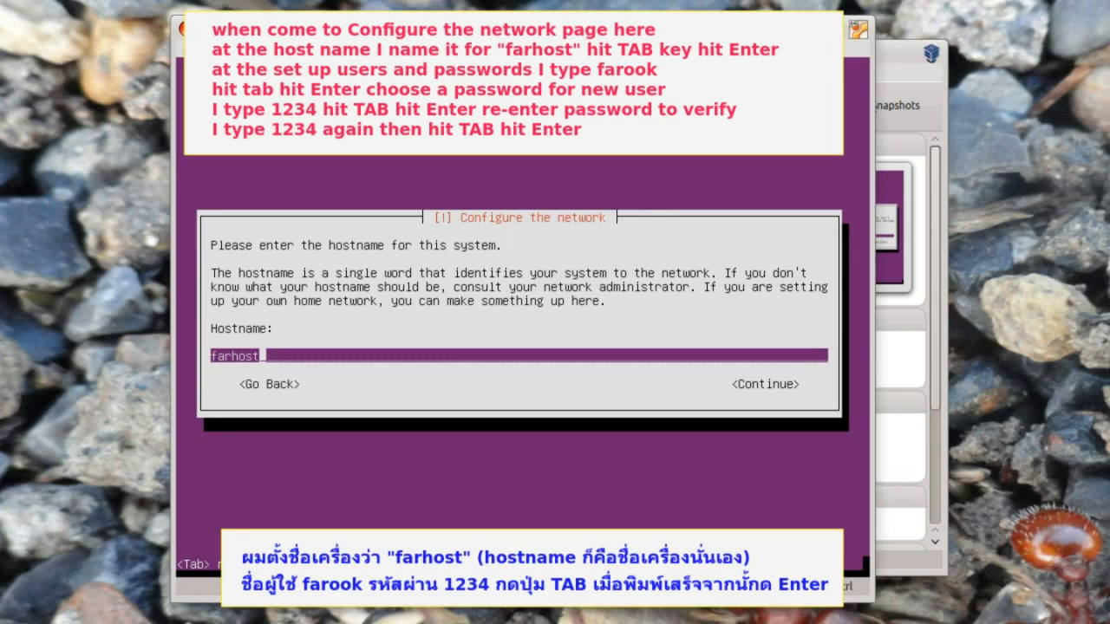
# - Keep hostname farhost, enter the user's full name and accept the prefilled username
pyautogui.press('Tab')
pyautogui.press('Return')
pyautogui.write('farook')
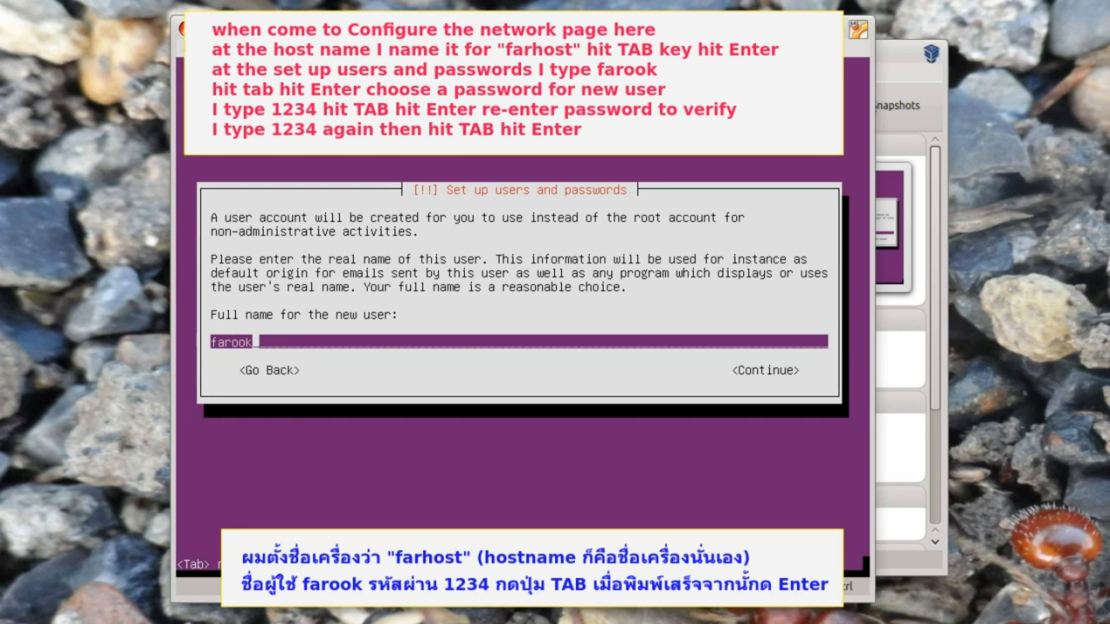
pyautogui.press('Tab')
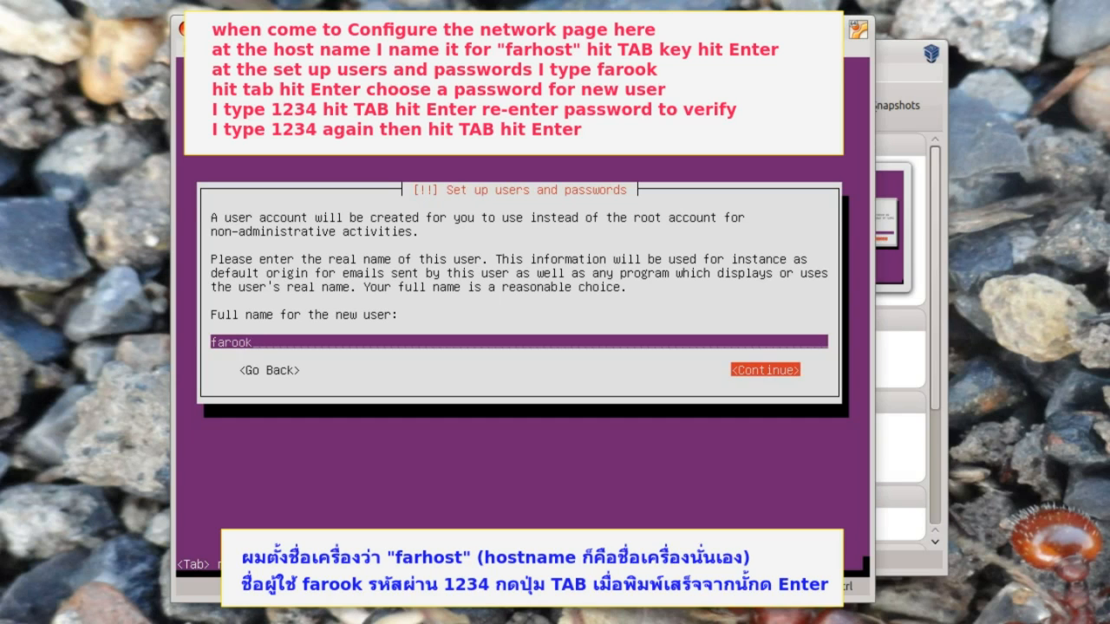
pyautogui.press('Return')
pyautogui.press('Tab')
pyautogui.press('Return')
# - Enter the user's password and re-type it to verify
pyautogui.write('1234')
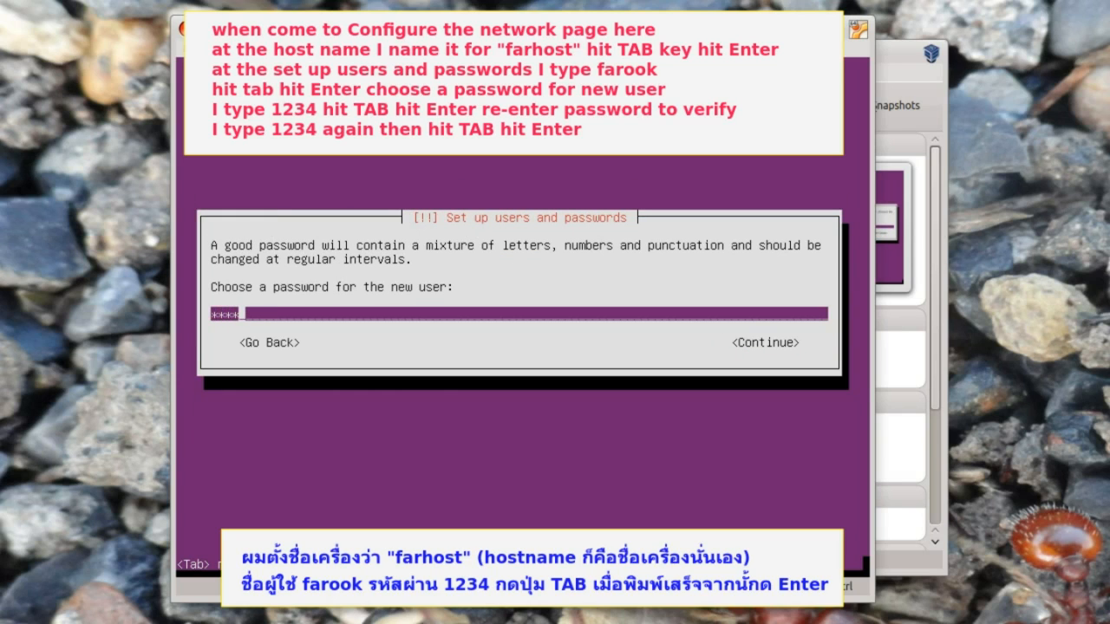
pyautogui.press('Tab')
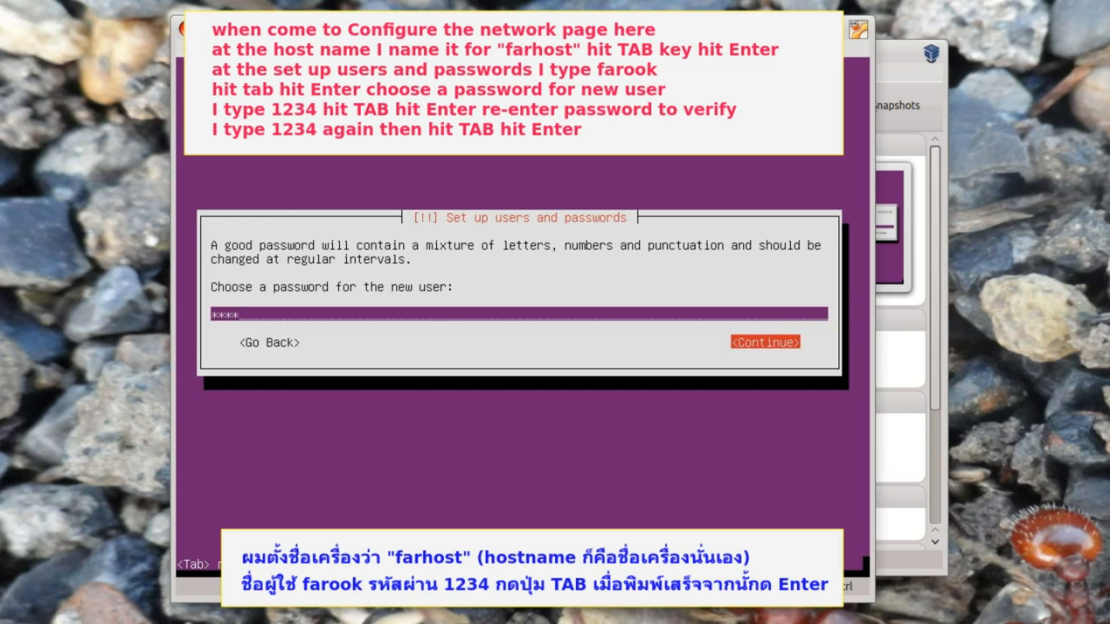
pyautogui.press('Return')
pyautogui.write('1234')
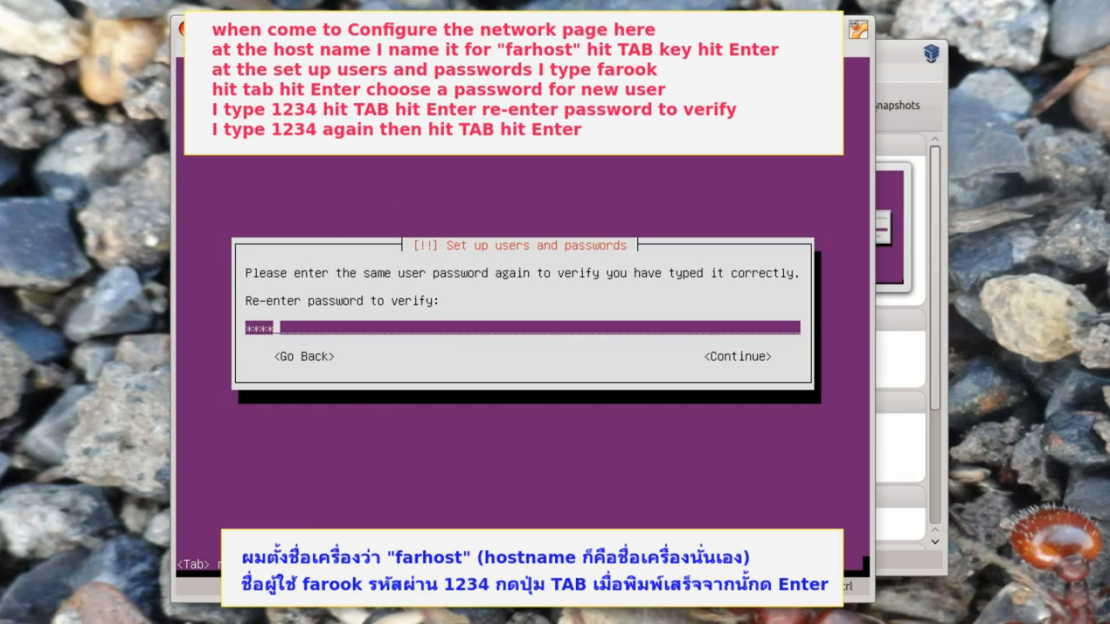
pyautogui.press('Tab')
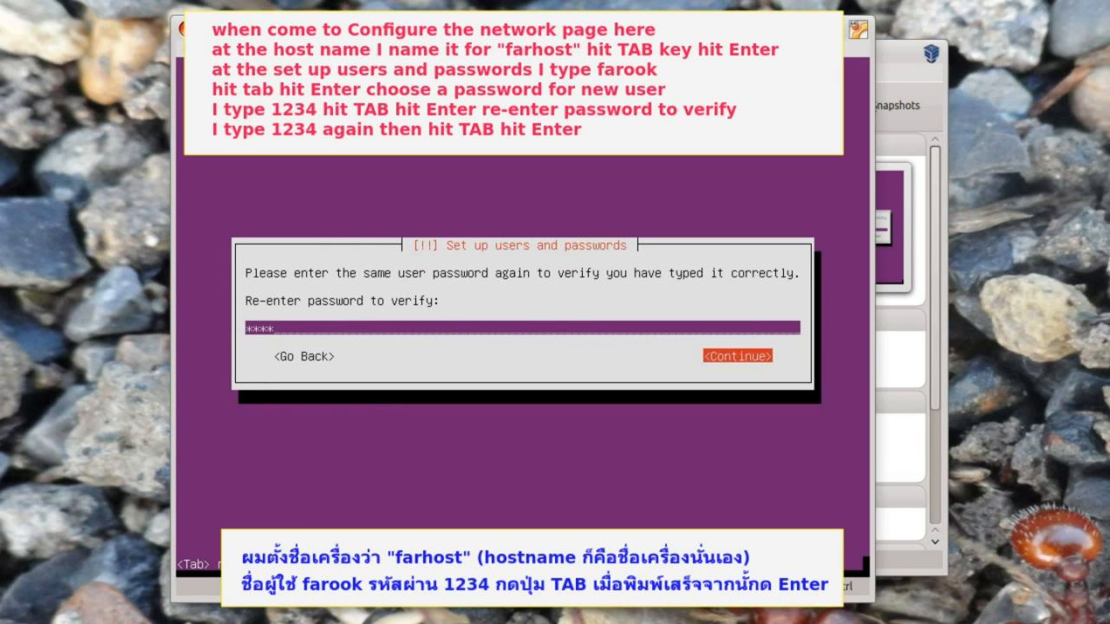
pyautogui.press('Return')
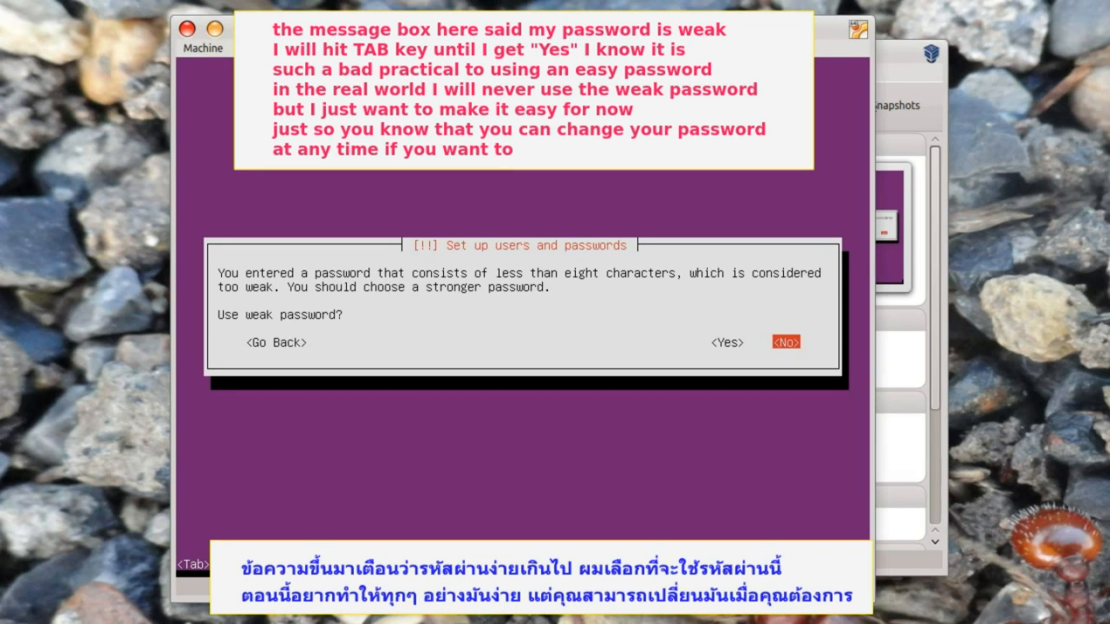
# - Answer Yes to the weak password, No to home encryption, and accept Asia/Bangkok time zone
pyautogui.press('Tab')
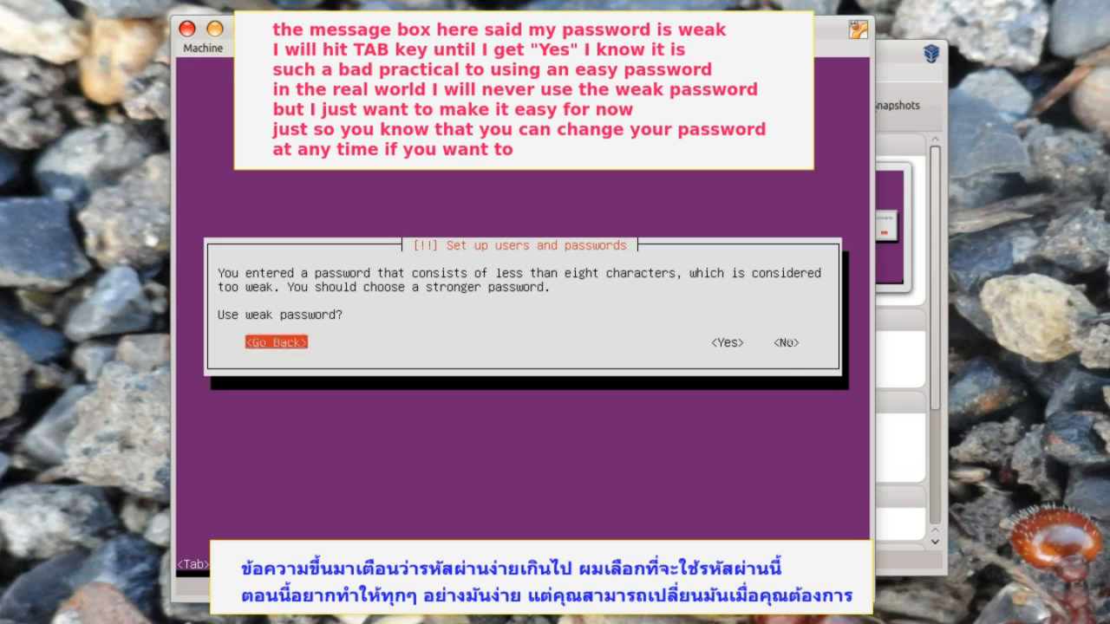
pyautogui.press('Tab')
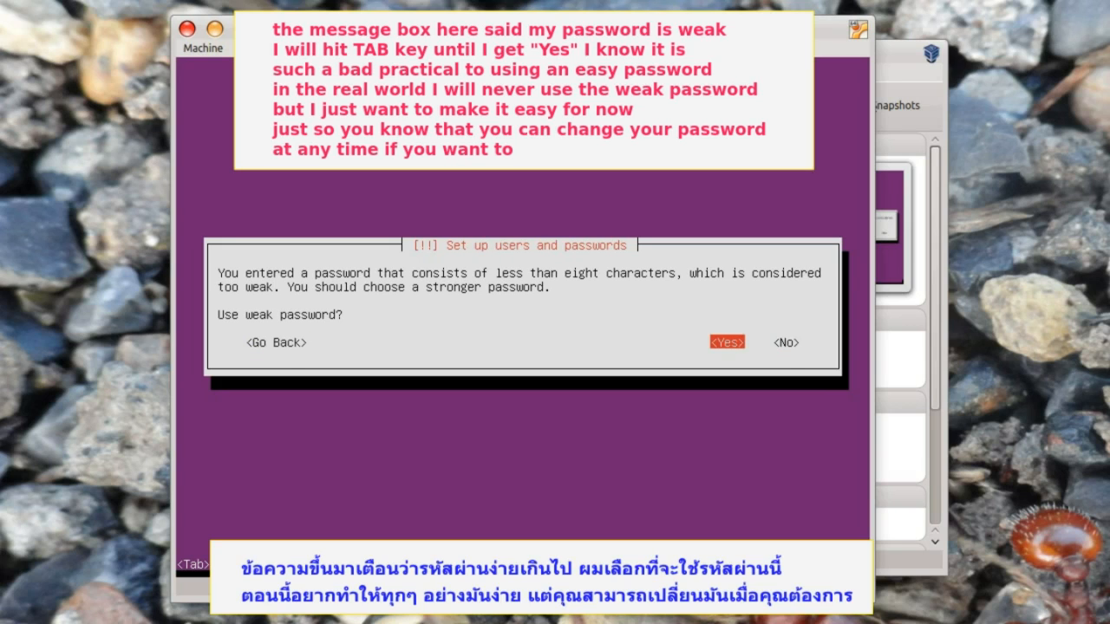
pyautogui.press('Return')
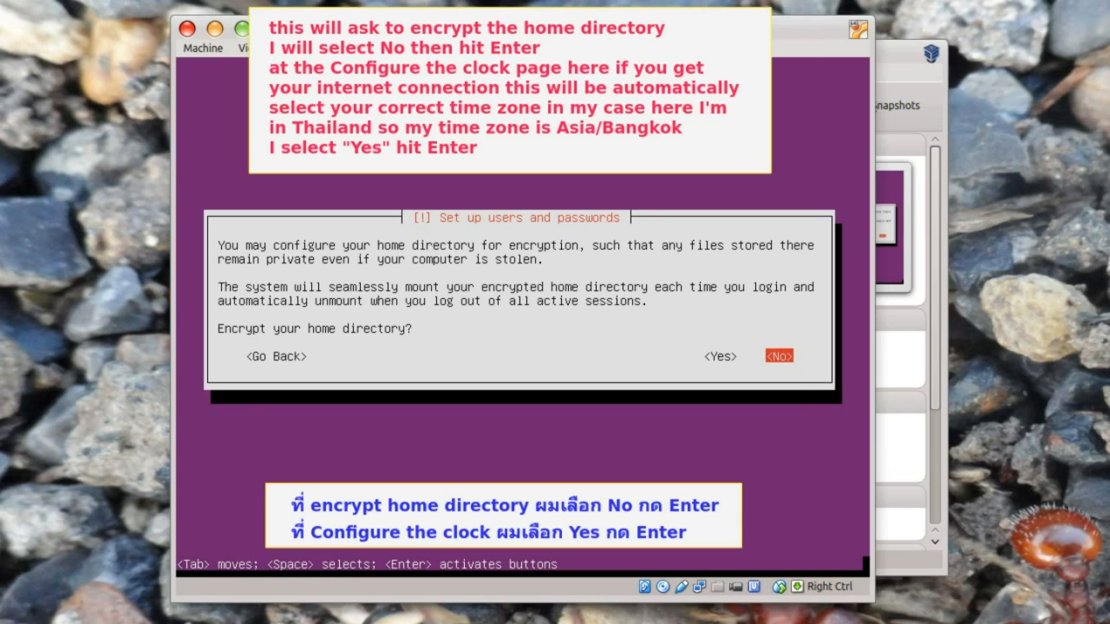
pyautogui.press('Return')
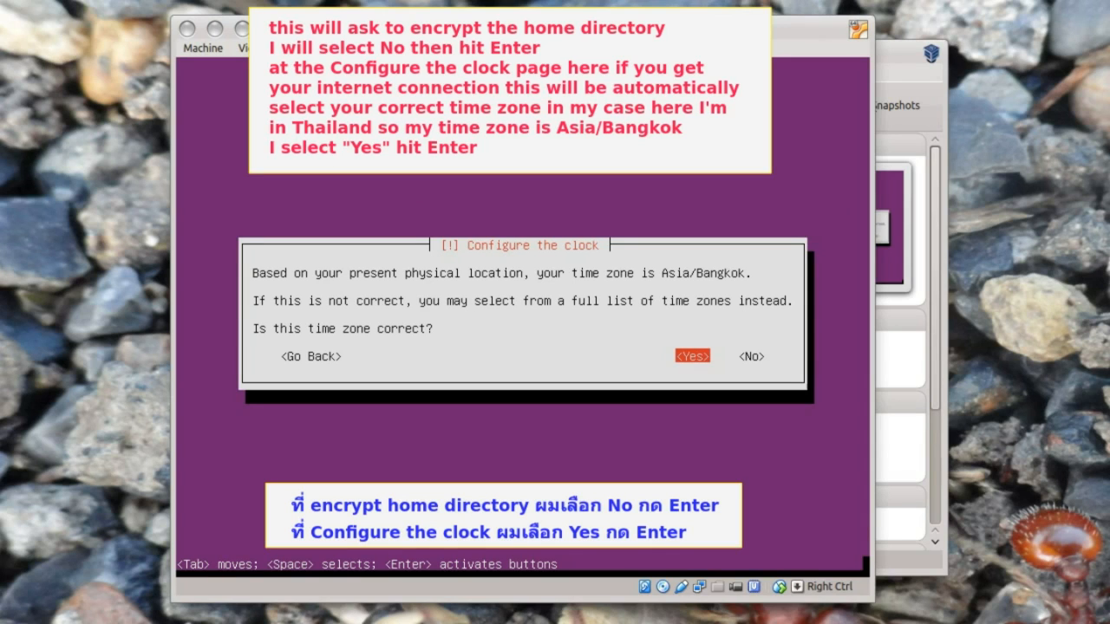
pyautogui.press('Return')
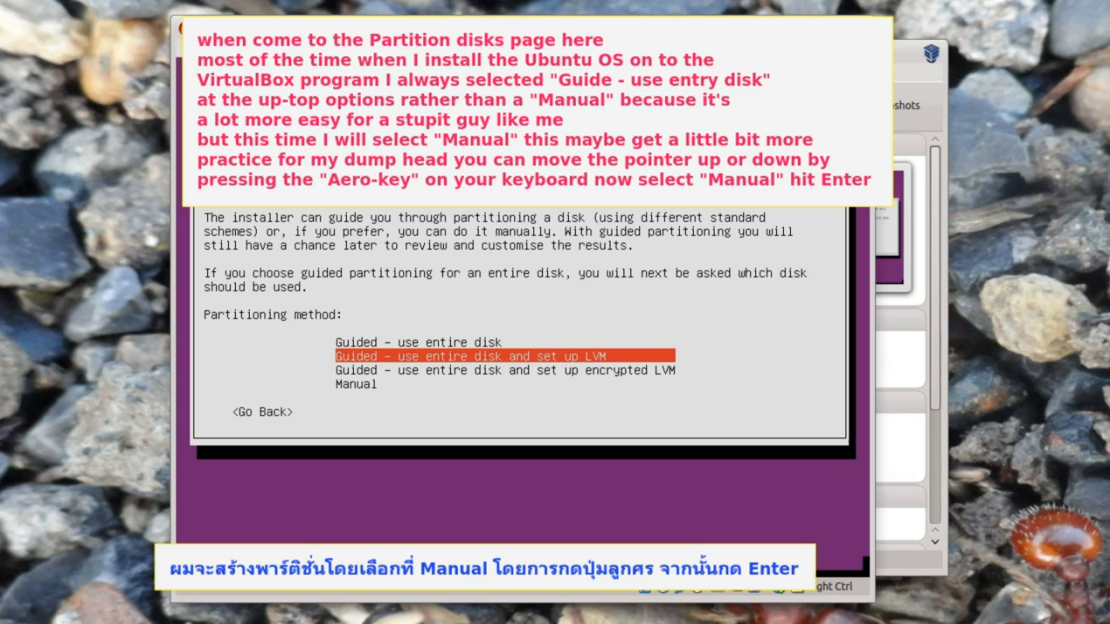
# - Choose Manual partitioning and create an empty partition table on the 64.4 GB SCSI3 (sda) disk
pyautogui.press('Down')
pyautogui.press('Down')
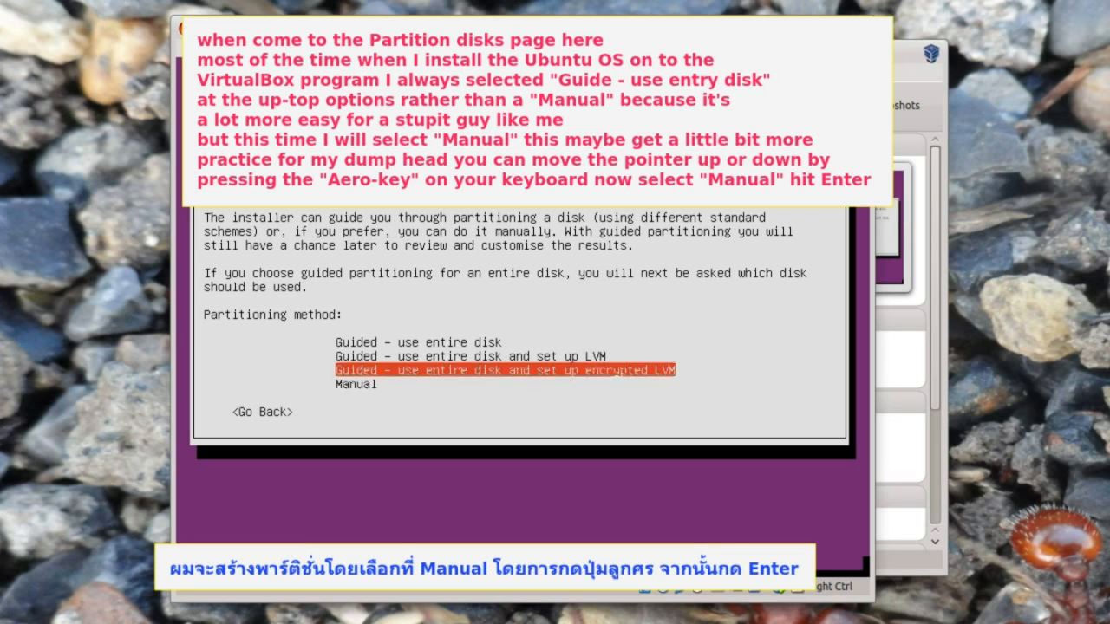
pyautogui.press('Return')
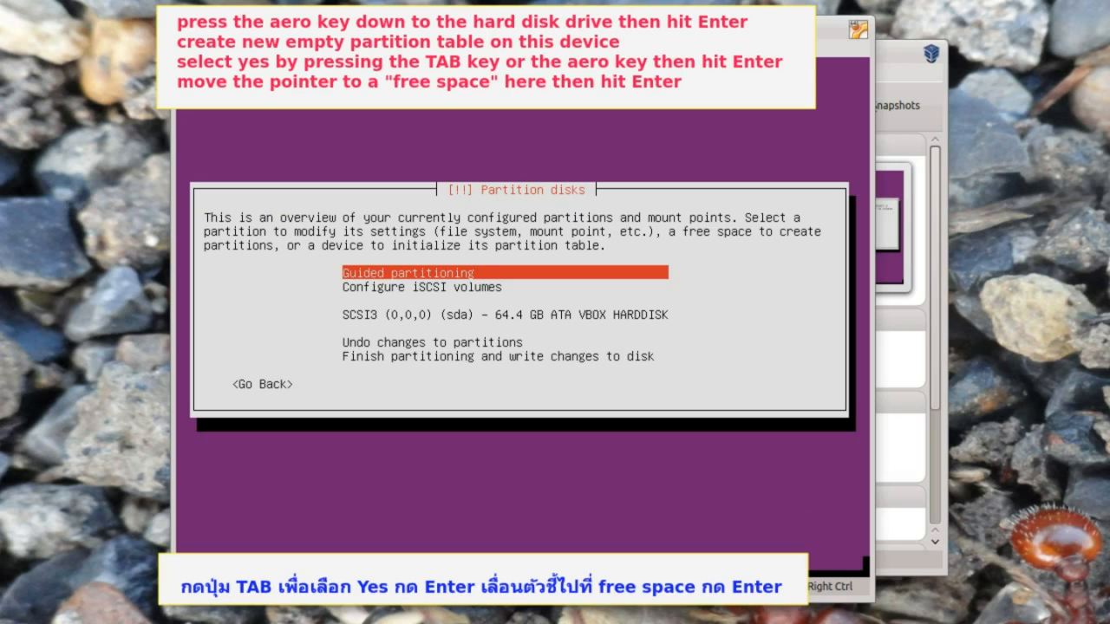
pyautogui.press('Down')
pyautogui.press('Down')
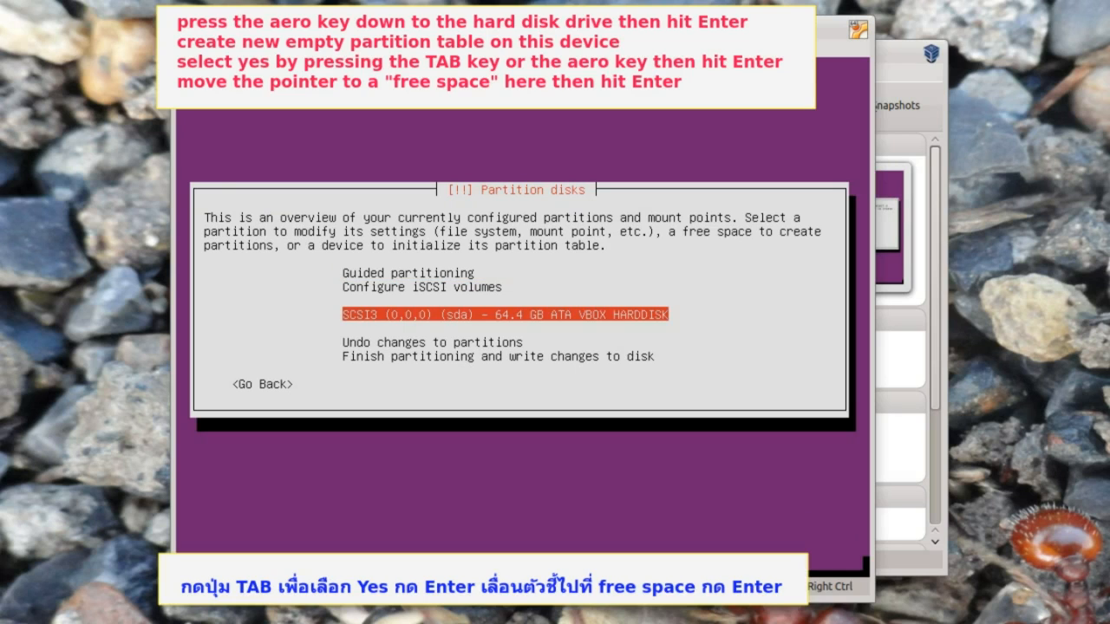
pyautogui.press('Return')
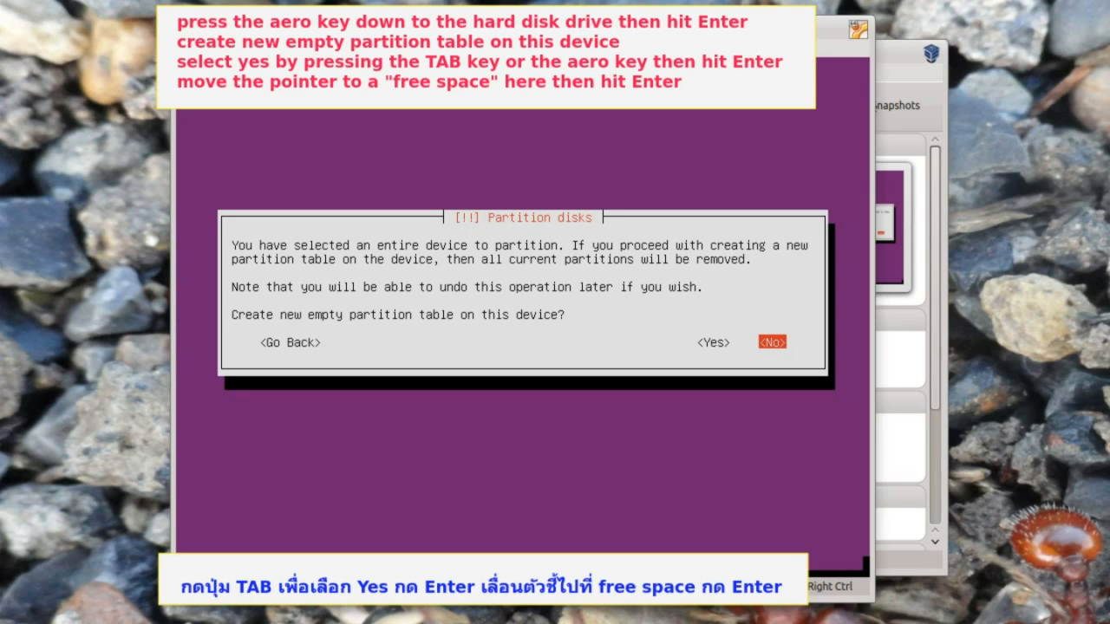
pyautogui.press('Left')
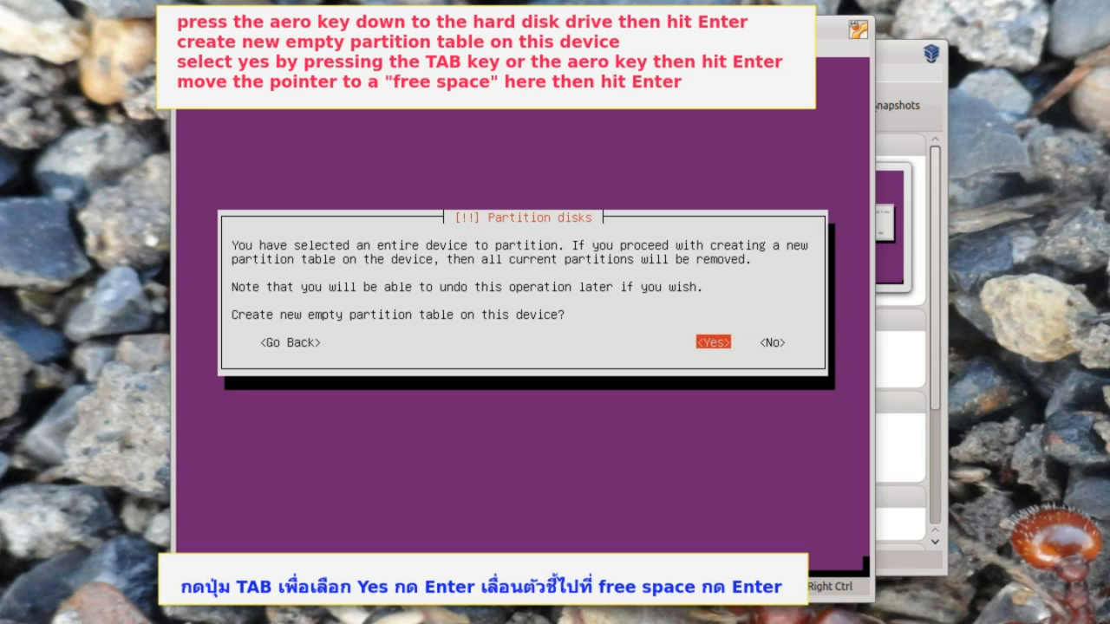
pyautogui.press('Return')
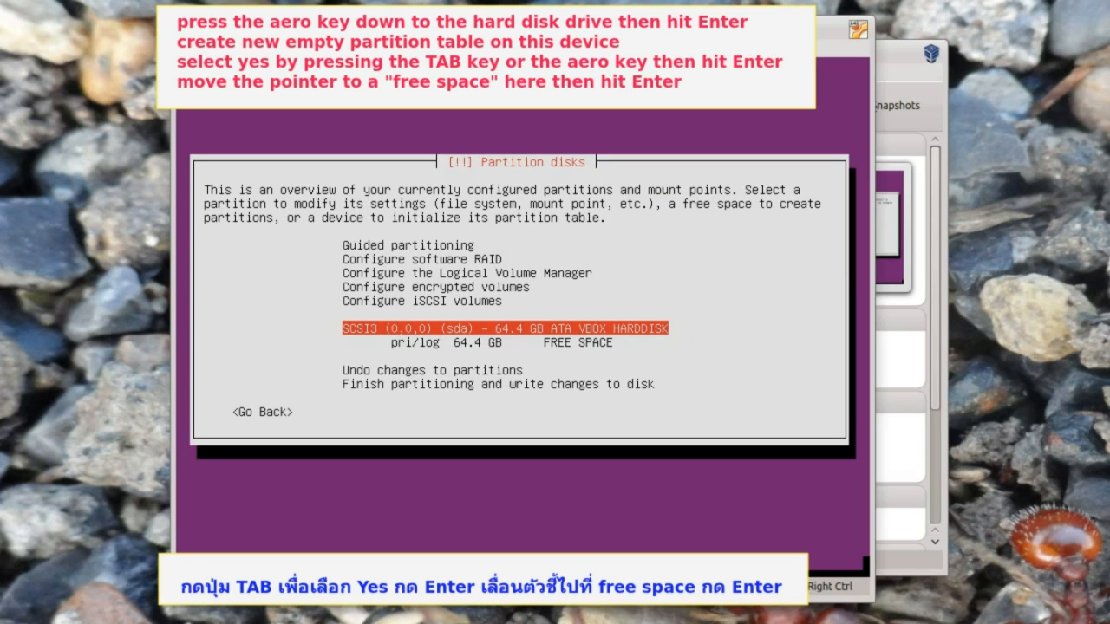
pyautogui.press('Down')
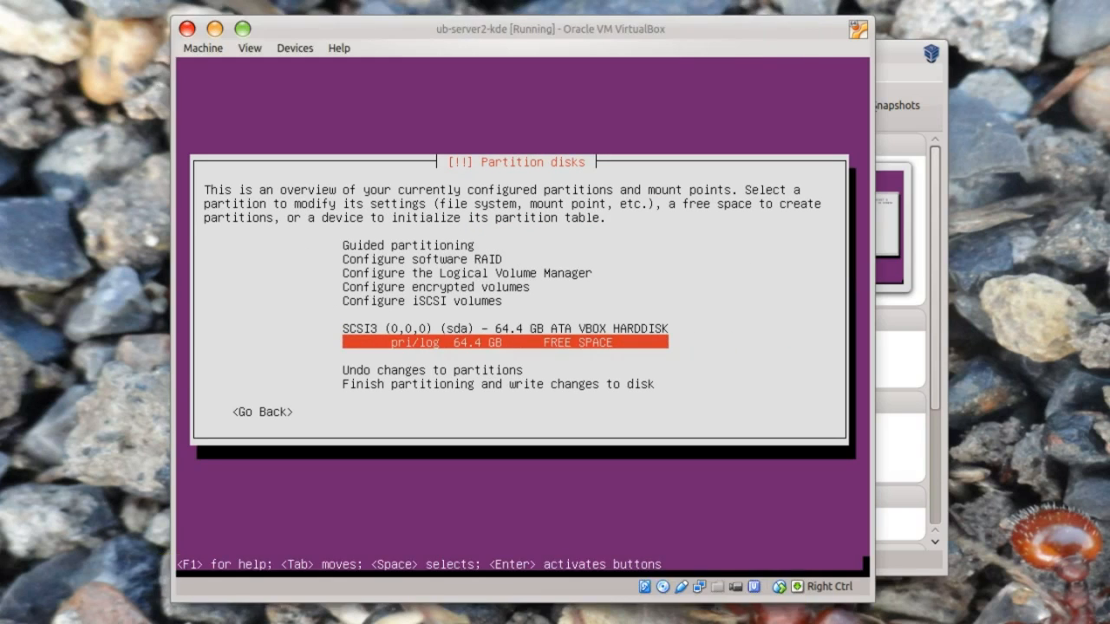
# - Create a bootable 20.4 GB primary ext4 partition mounted at / from the free space
pyautogui.press('Return')
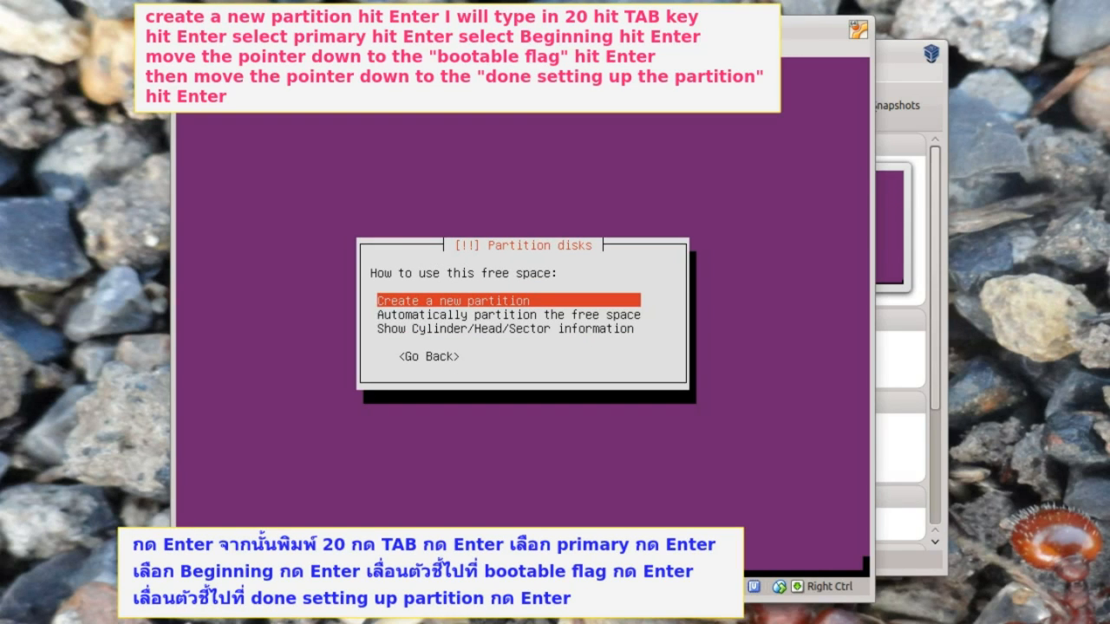
pyautogui.press('Return')
pyautogui.press('Return')
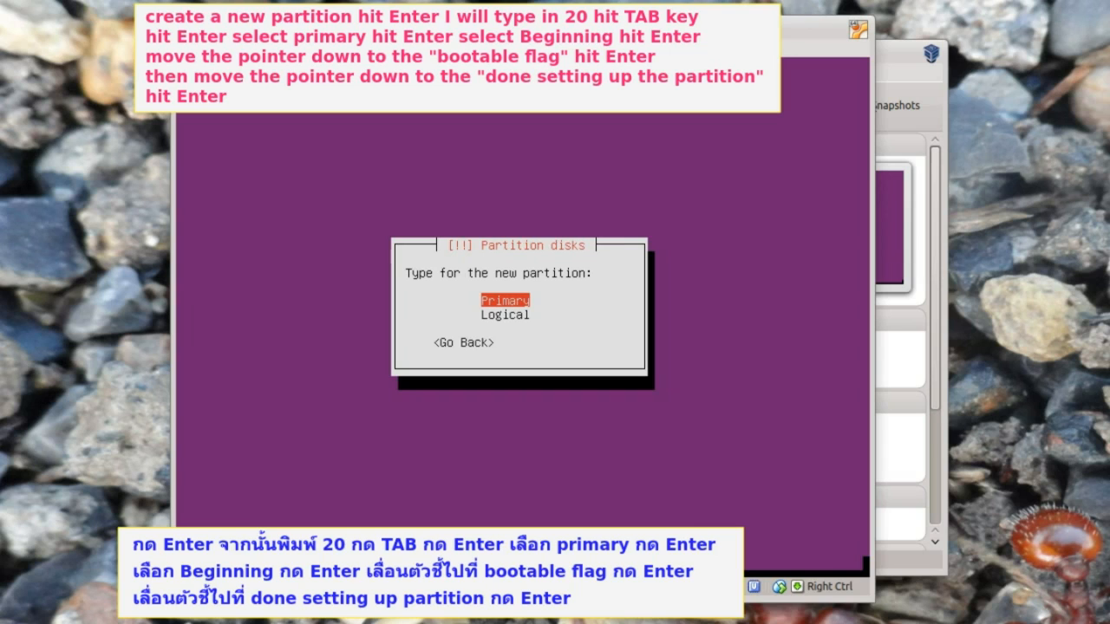
pyautogui.press('Return')
pyautogui.press('Return')
pyautogui.press('Down')
pyautogui.press('Down')
pyautogui.press('Down')
pyautogui.press('Down')
pyautogui.press('Down')
pyautogui.press('Down')
pyautogui.press('Down')
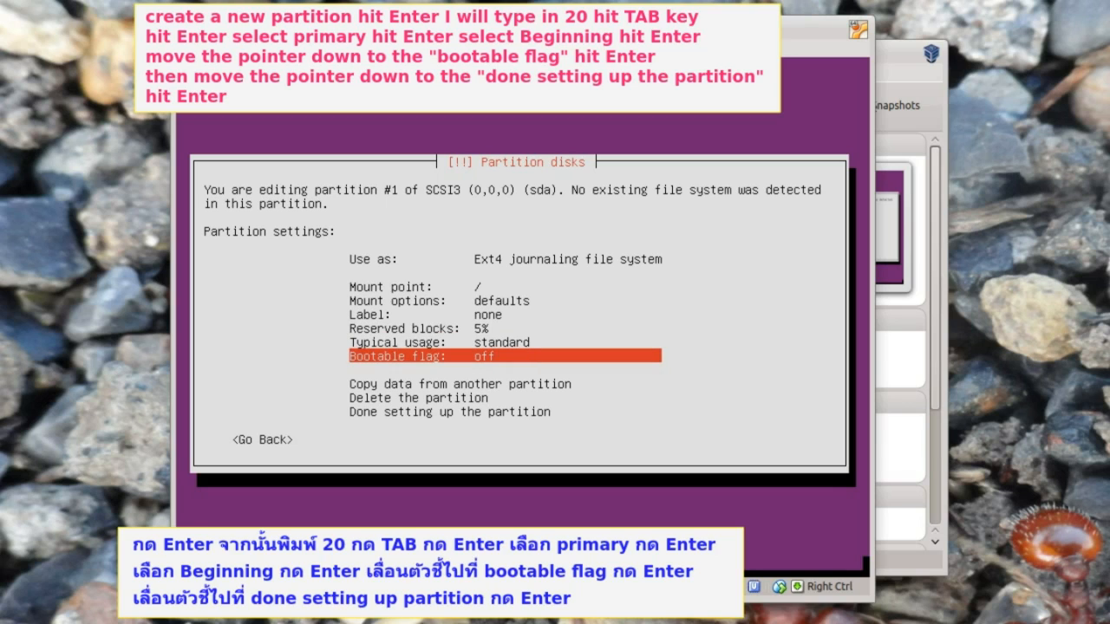
pyautogui.press('Return')
pyautogui.press('Down')
pyautogui.press('Down')
pyautogui.press('Down')
pyautogui.press('Down')
pyautogui.press('Down')
pyautogui.press('Down')
pyautogui.press('Down')
pyautogui.press('Down')
pyautogui.press('Down')
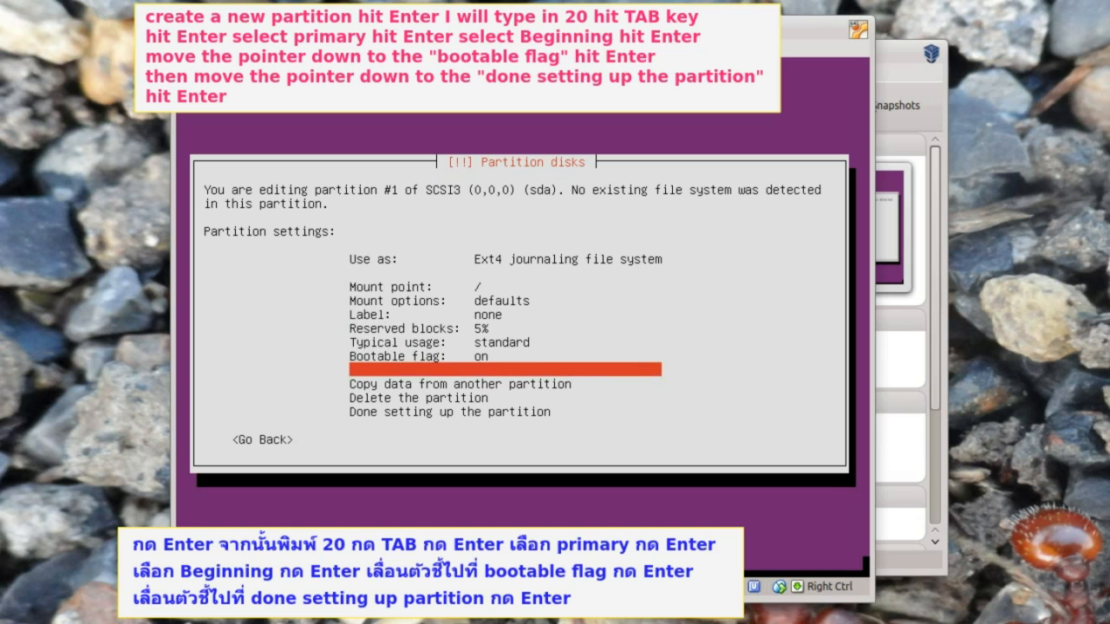
pyautogui.press('Return')
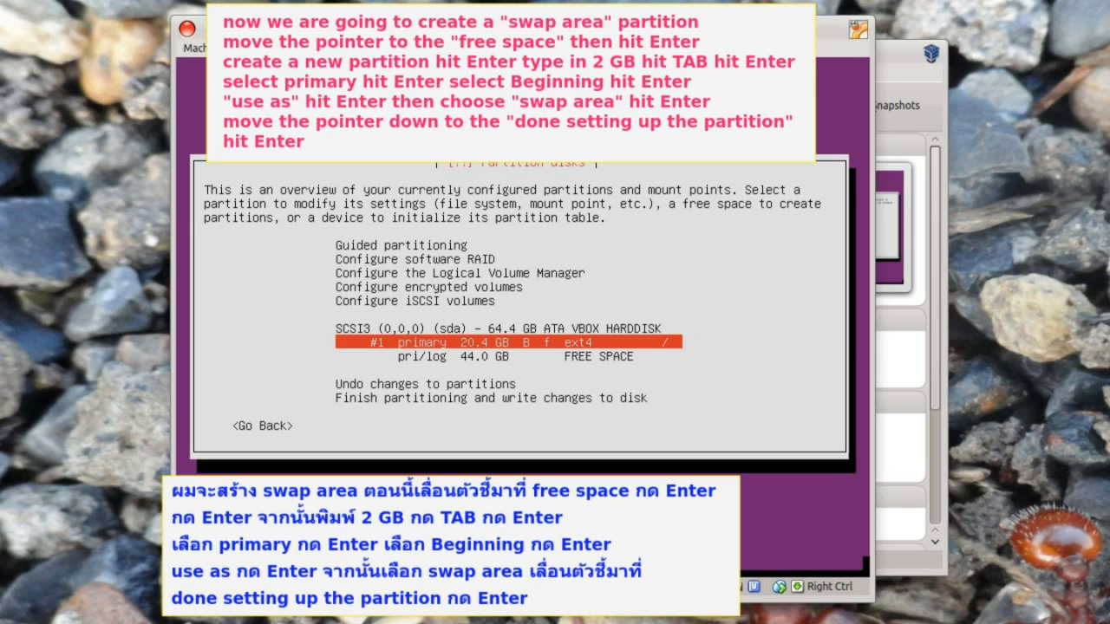
# - Add a 2.0 GB primary partition at the beginning of the free space, used as swap area
pyautogui.press('Down')
pyautogui.press('Return')
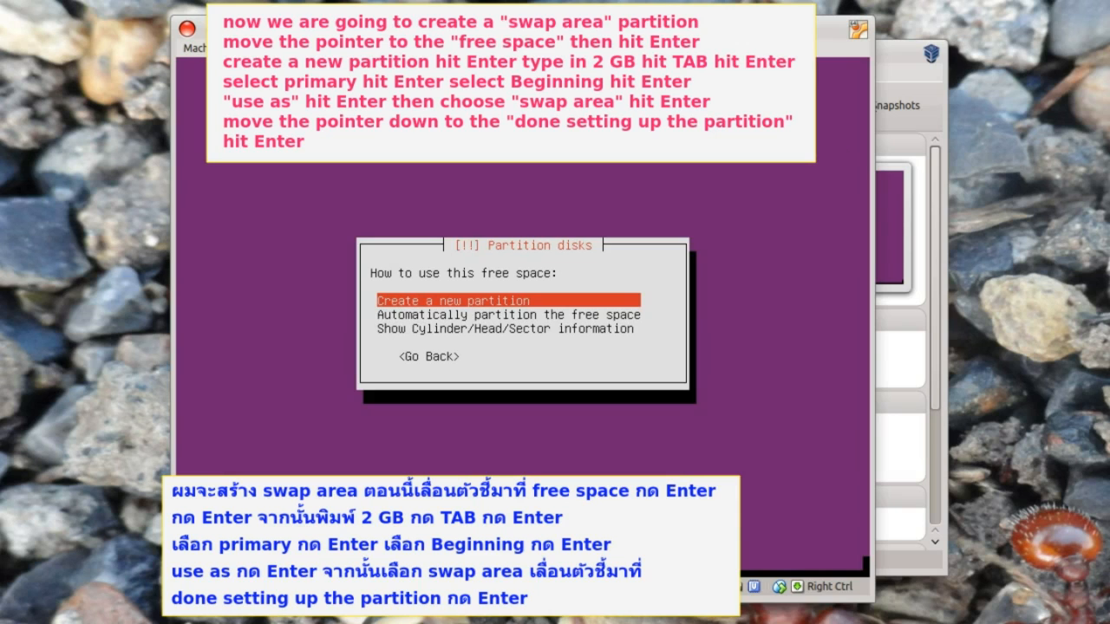
pyautogui.press('Return')
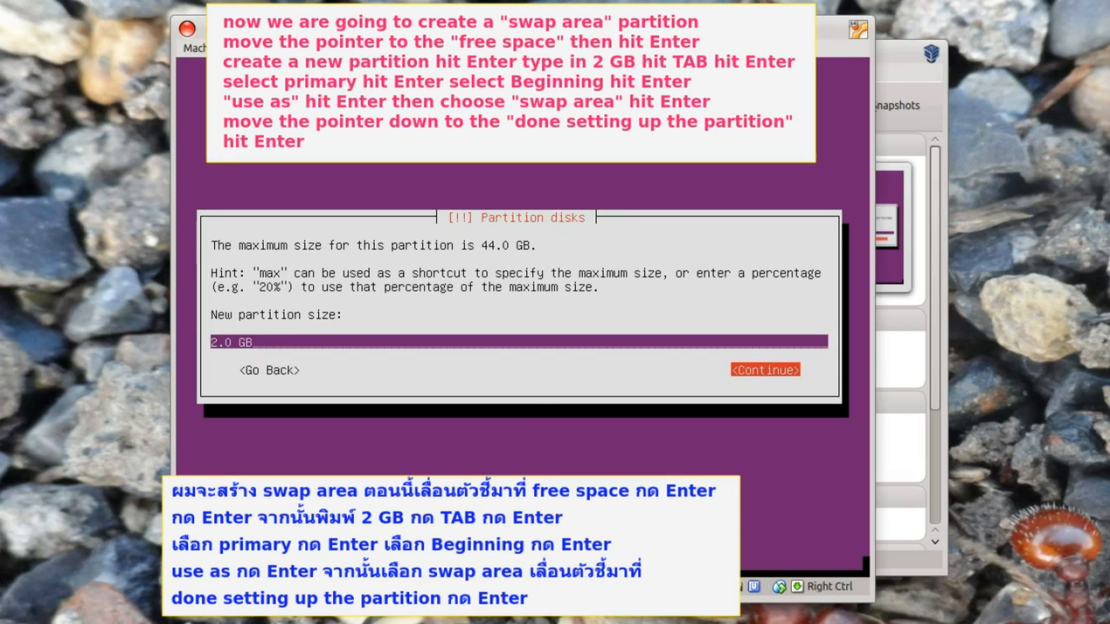
pyautogui.press('Return')
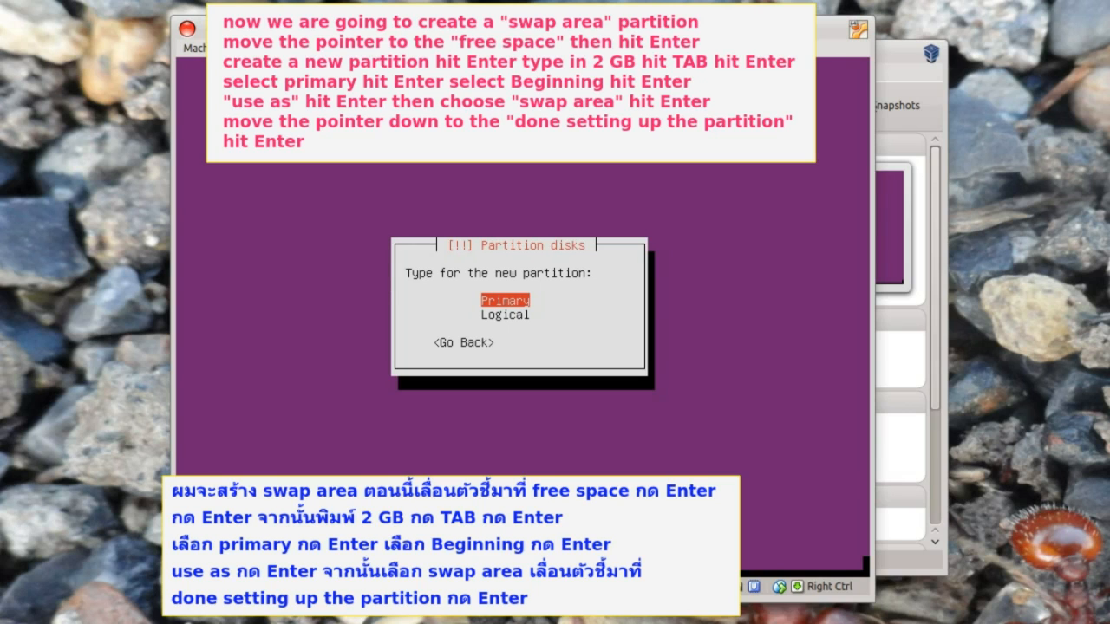
pyautogui.press('Return')
pyautogui.press('Return')
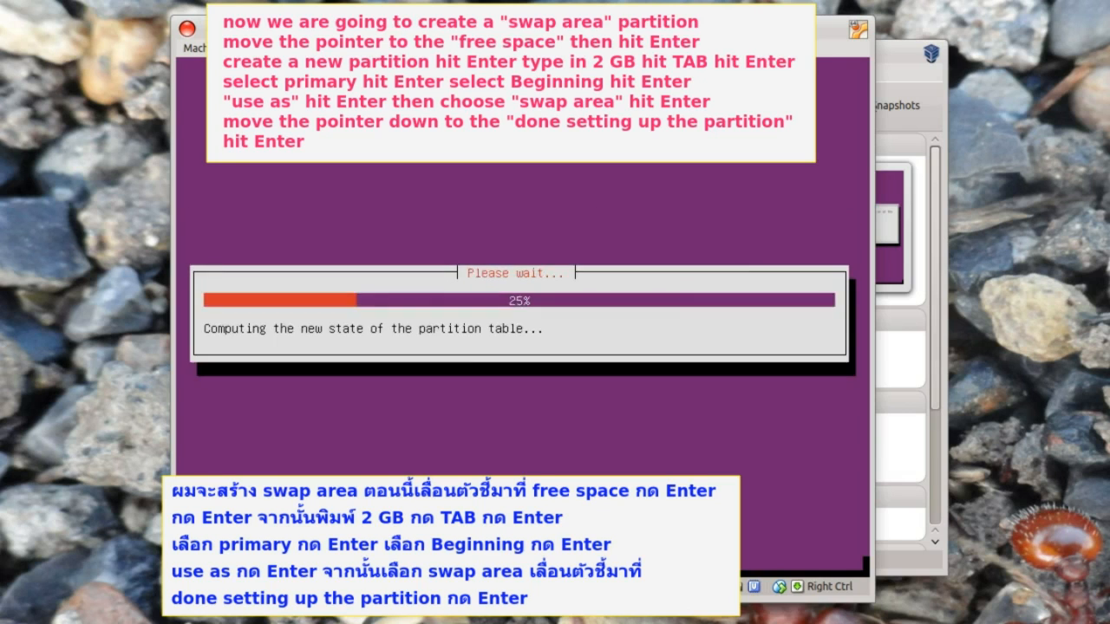
pyautogui.press('Return')
pyautogui.press('Down')
pyautogui.press('Down')
pyautogui.press('Down')
pyautogui.press('Down')
pyautogui.press('Down')
pyautogui.press('Down')
pyautogui.press('Down')
pyautogui.press('Down')
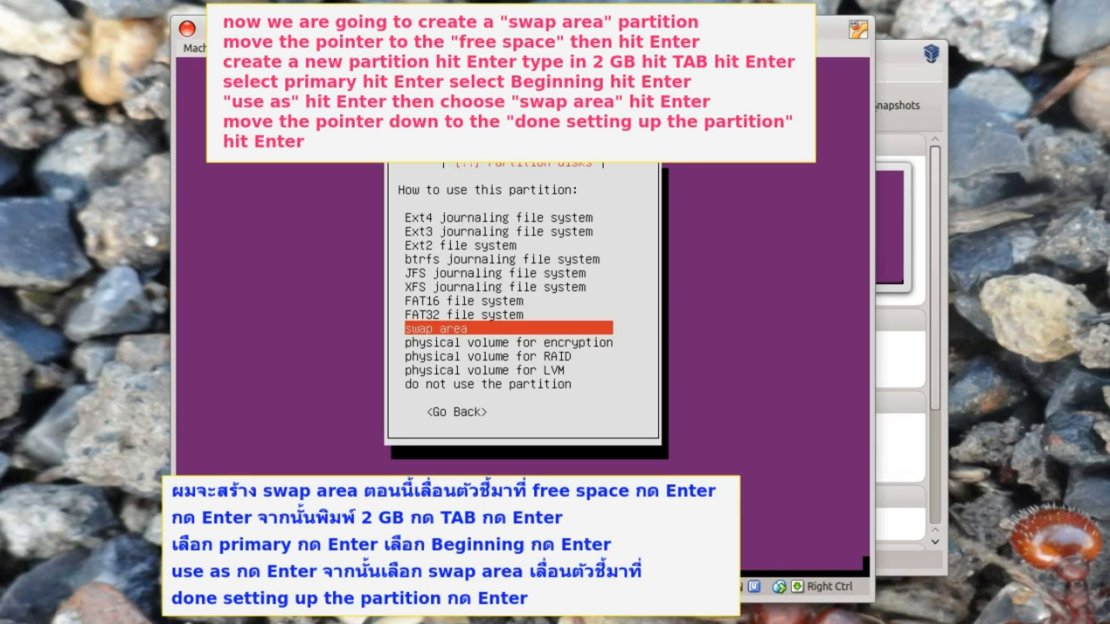
pyautogui.press('Return')
pyautogui.press('Down')
pyautogui.press('Down')
pyautogui.press('Down')
pyautogui.press('Down')
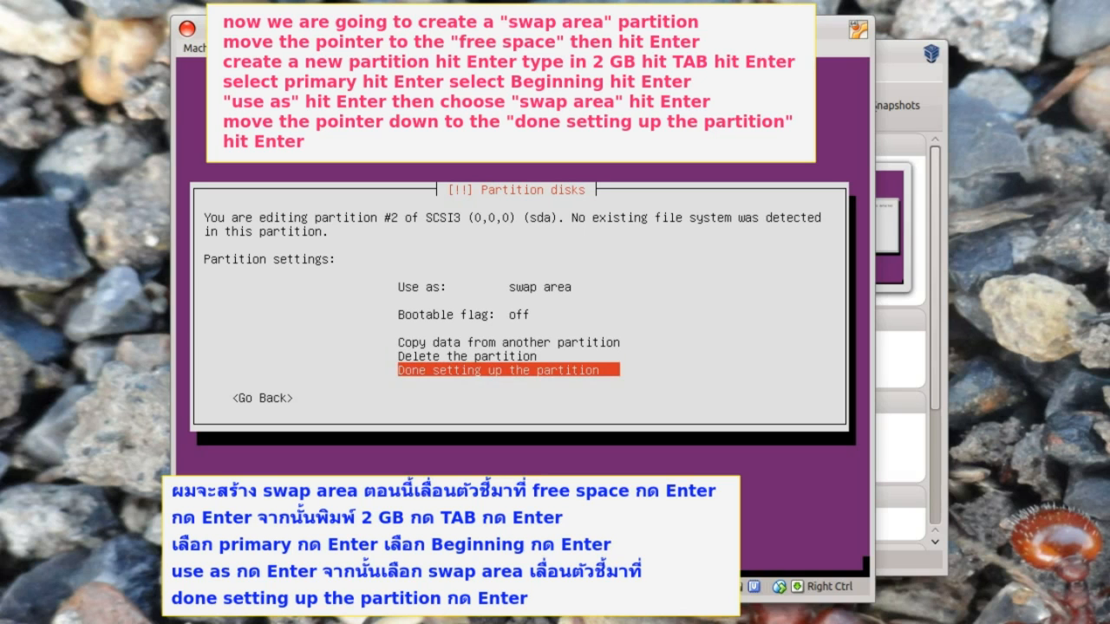
pyautogui.press('Return')
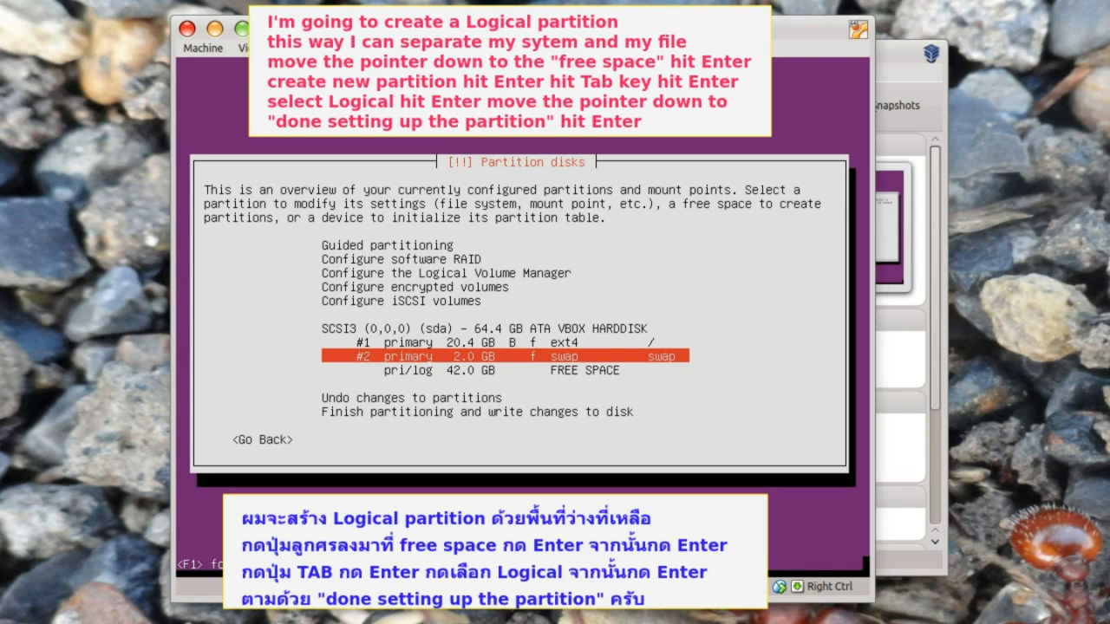
# - Create a 42.0 GB logical ext4 partition mounted at /home in the remaining free space
pyautogui.press('Up')
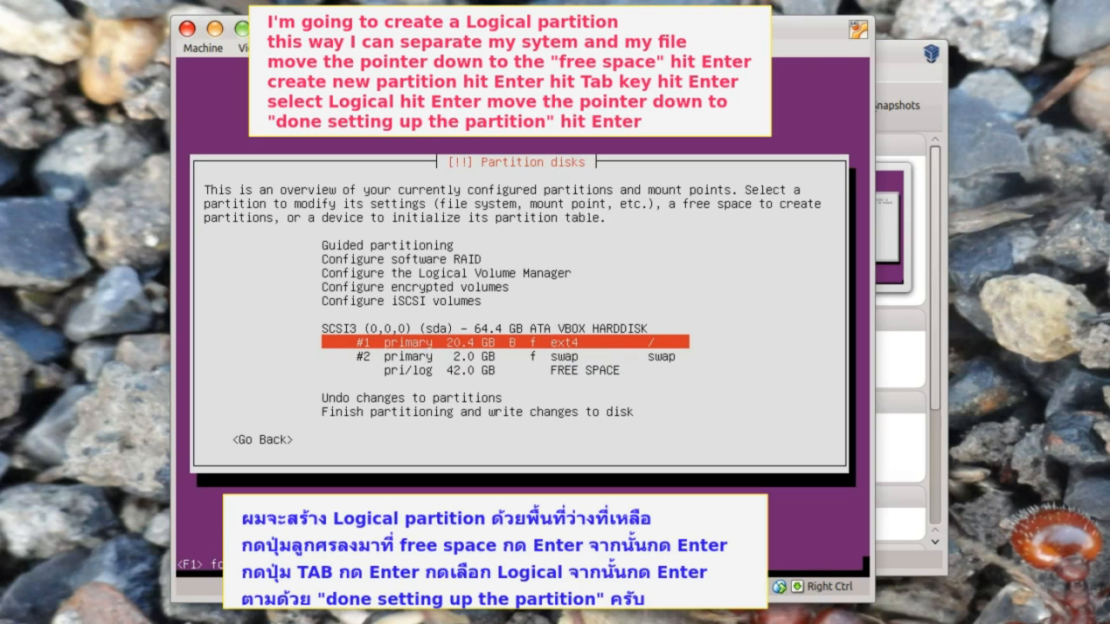
pyautogui.press('Down')
pyautogui.press('Down')
pyautogui.press('Return')
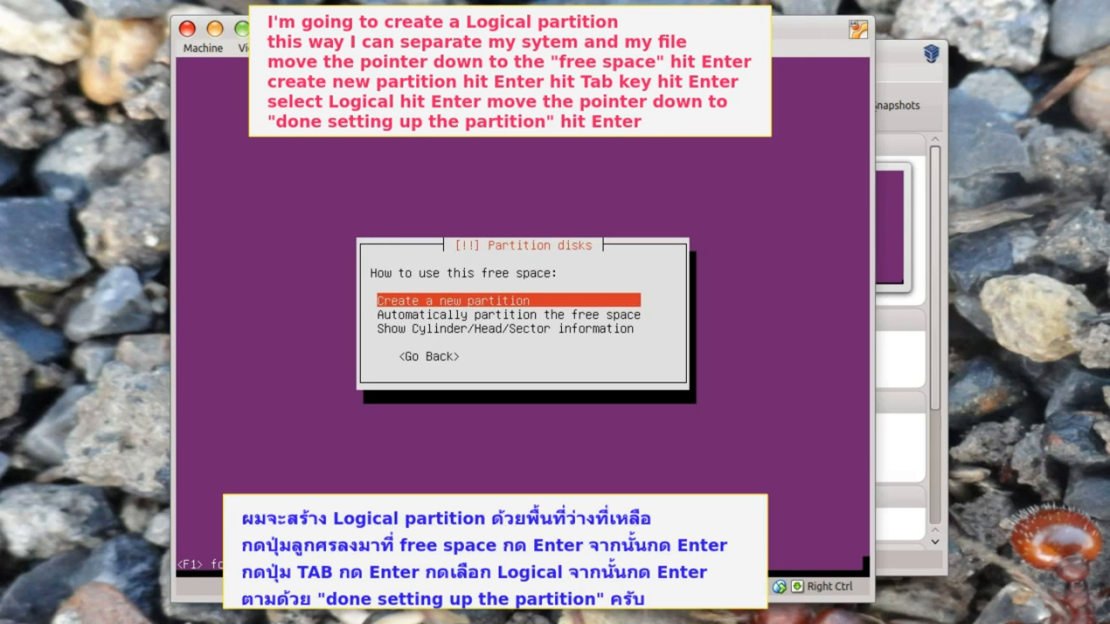
pyautogui.press('Return')
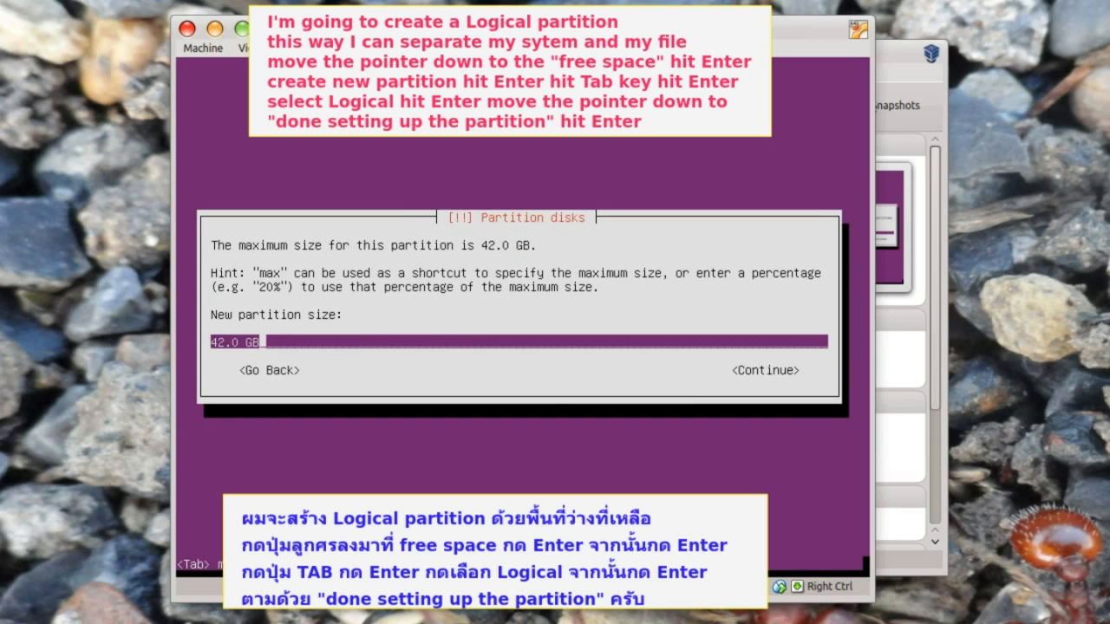
pyautogui.press('Tab')
pyautogui.press('Return')
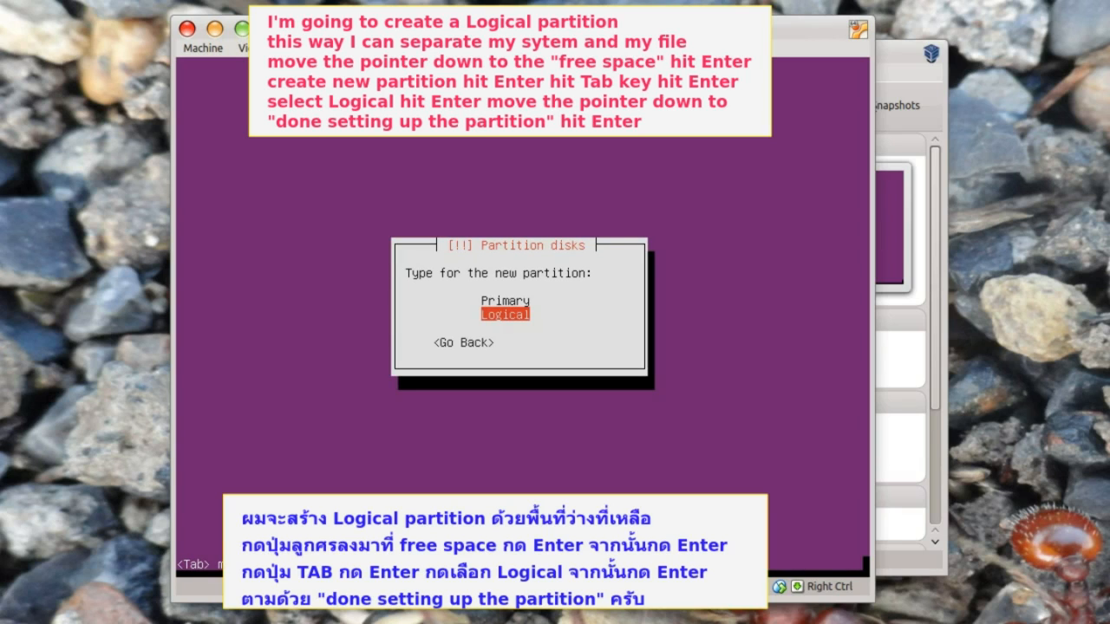
pyautogui.press('Return')
pyautogui.press('Down')
pyautogui.press('Down')
pyautogui.press('Down')
pyautogui.press('Down')
pyautogui.press('Down')
pyautogui.press('Down')
pyautogui.press('Down')
pyautogui.press('Down')
pyautogui.press('Down')
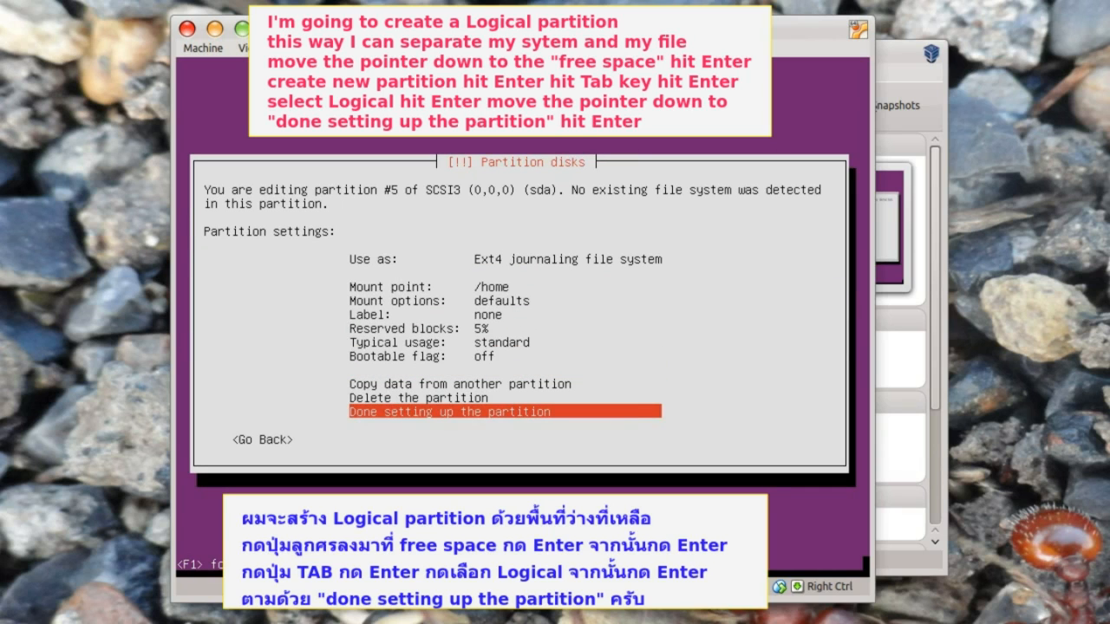
pyautogui.press('Return')
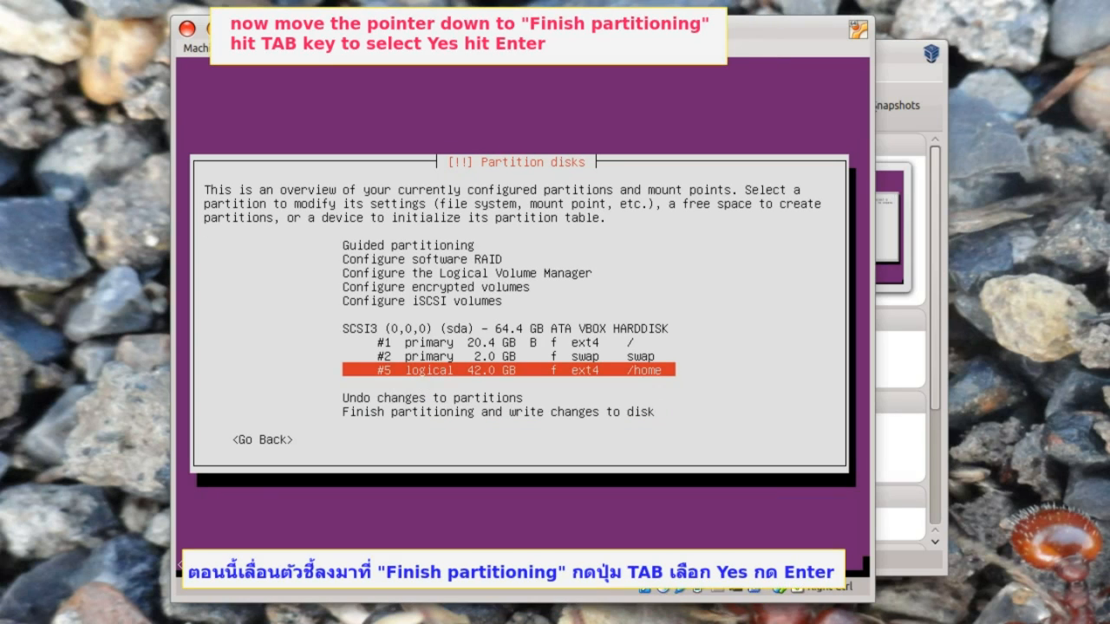
# - Finish partitioning and confirm writing the partition changes to disk
pyautogui.press('Down')
pyautogui.press('Down')
pyautogui.press('Down')
pyautogui.press('Return')
pyautogui.press('Tab')
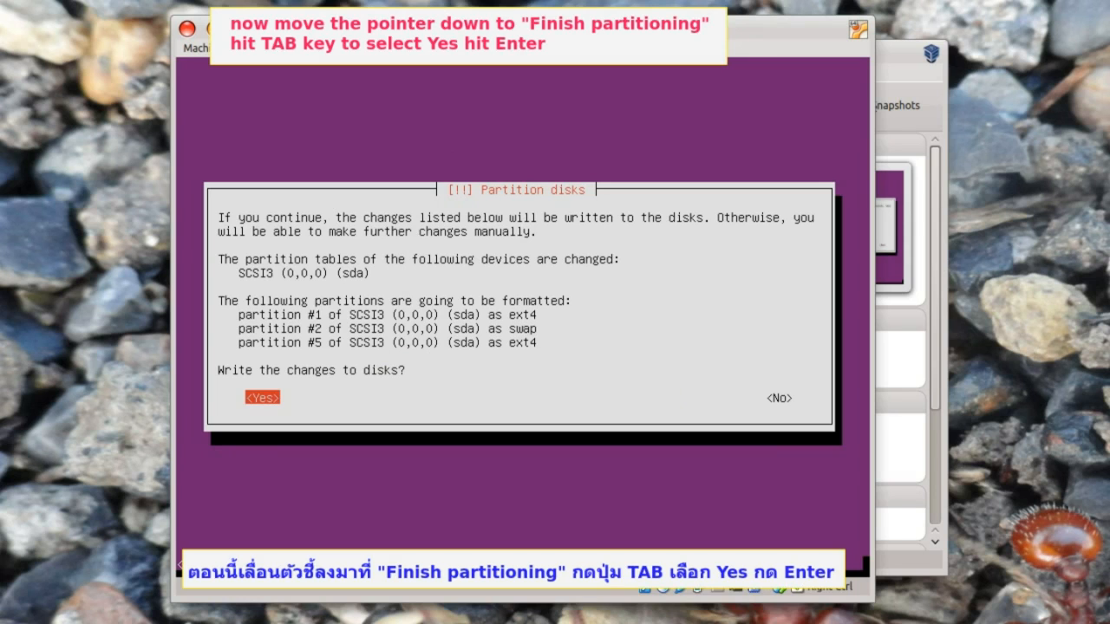
pyautogui.press('Return')
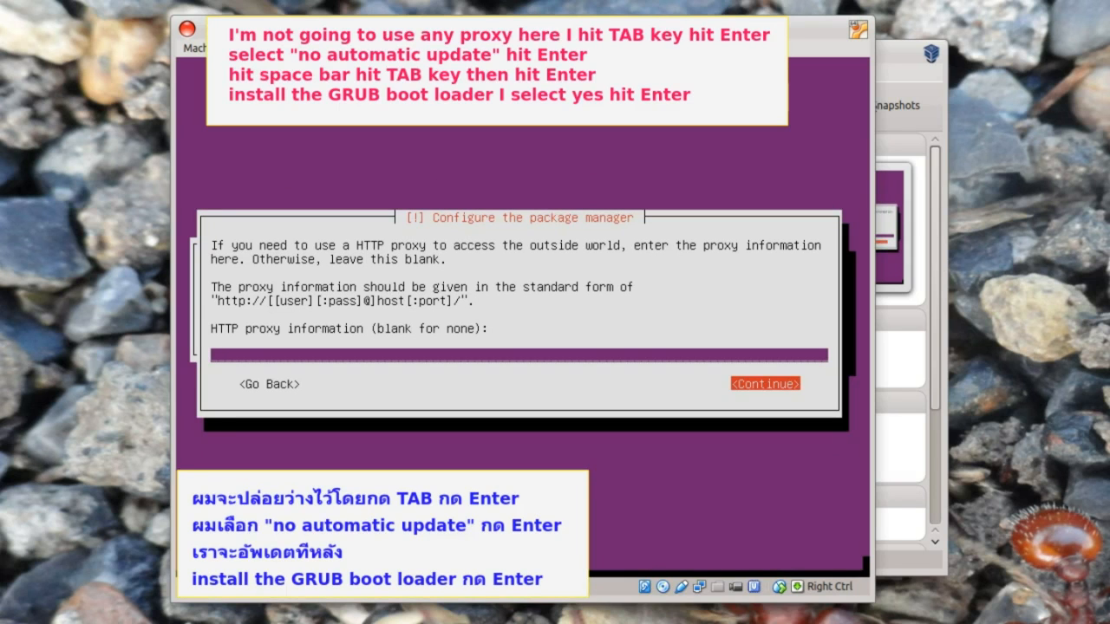
# - Leave the HTTP proxy blank, choose no automatic updates, keep OpenSSH server, and reboot
pyautogui.press('Return')
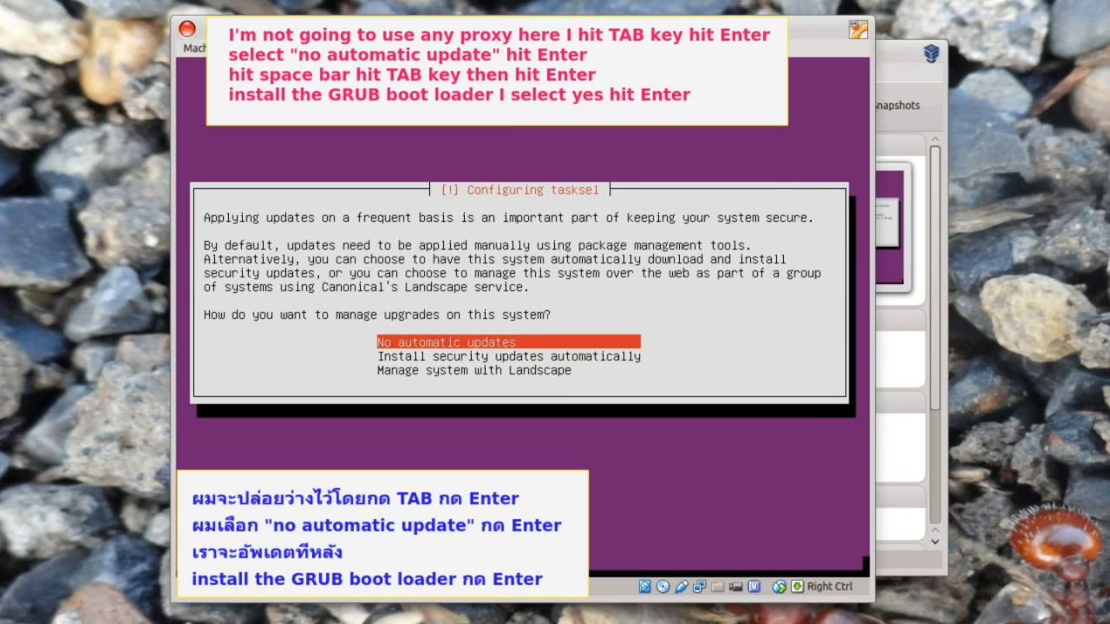
pyautogui.press('Return')
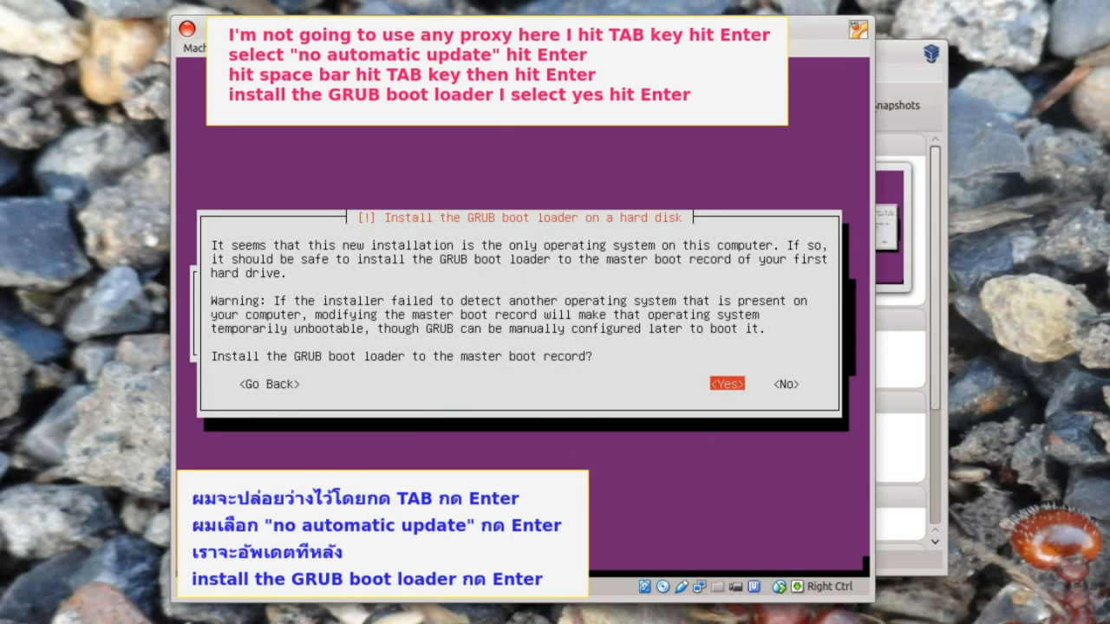
pyautogui.press('Return')
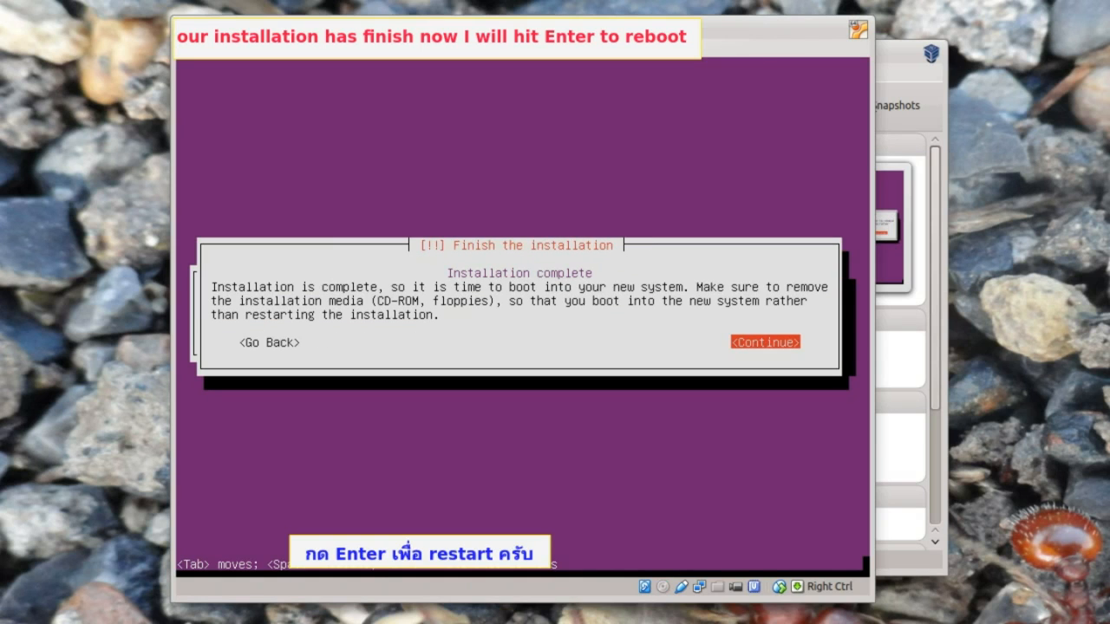
pyautogui.press('Return')
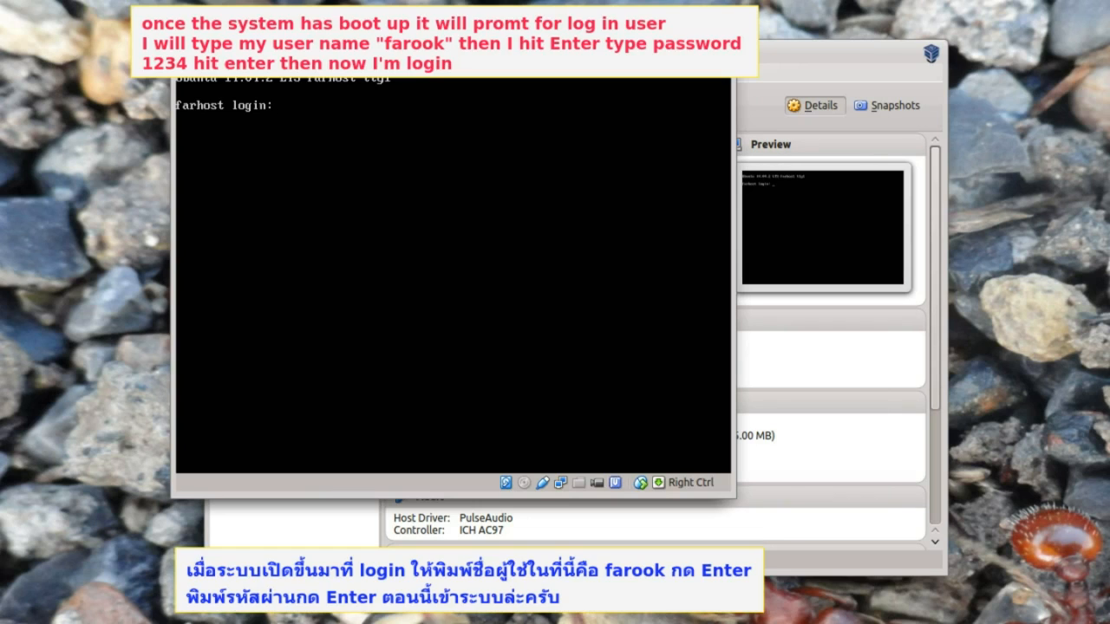
# - Log in at the guest's text console with the user name and account password
pyautogui.write('farook')
pyautogui.press('Return')
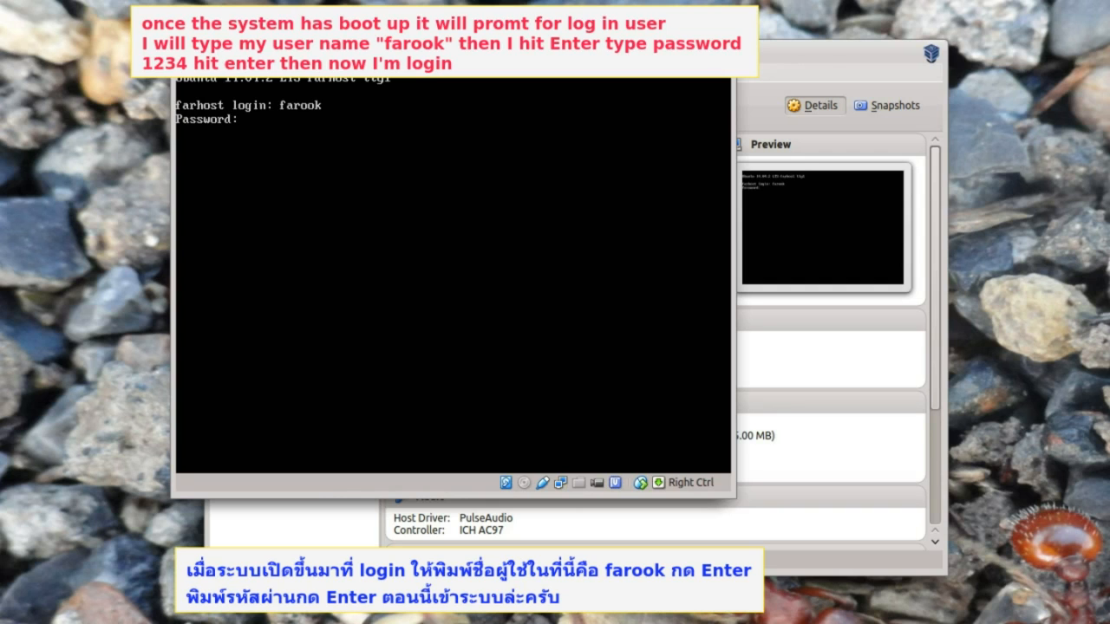
pyautogui.write('1234')
pyautogui.press('Return')
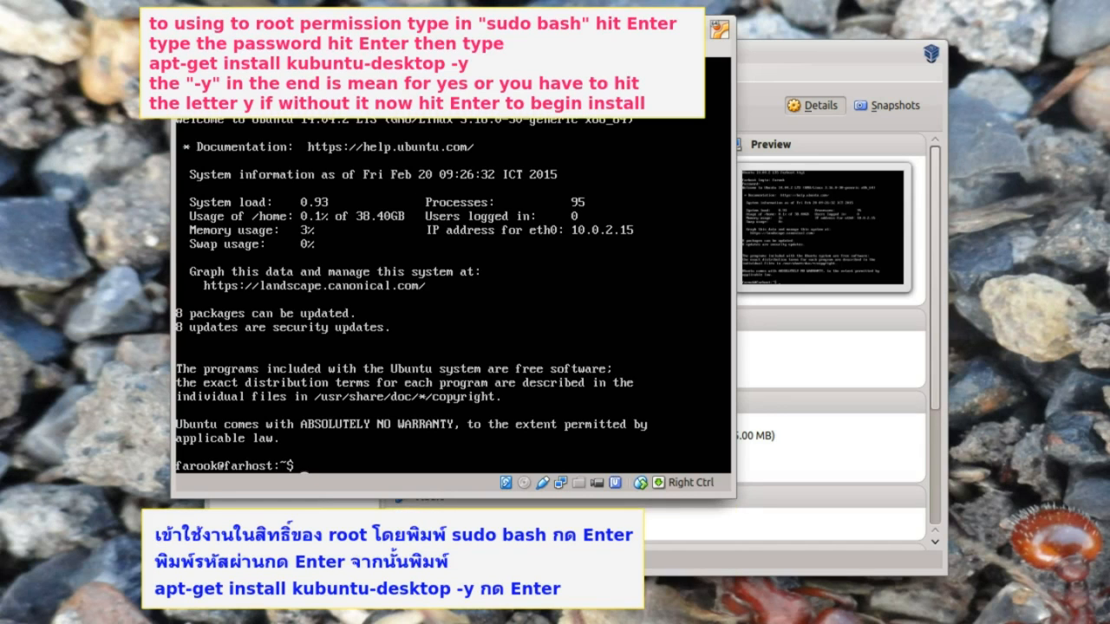
# - Open a root shell with sudo bash and the account password
pyautogui.write('sudo bash')
pyautogui.press('Return')
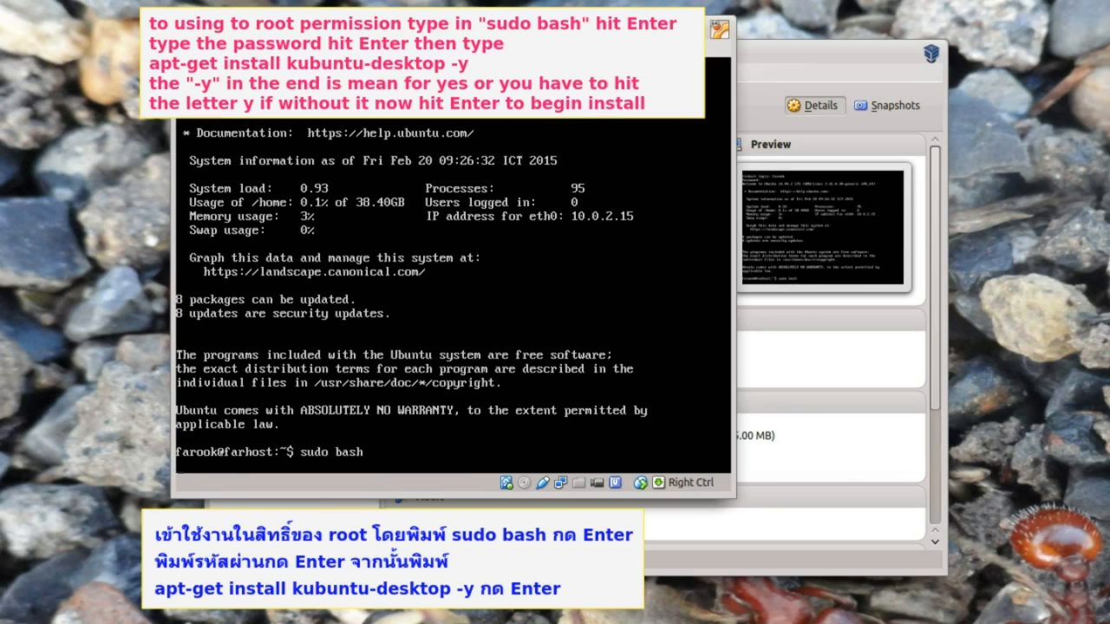
pyautogui.press('Return')
# - Install kubuntu-desktop with apt-get -y, then reboot the guest
pyautogui.write('apt-get insta')
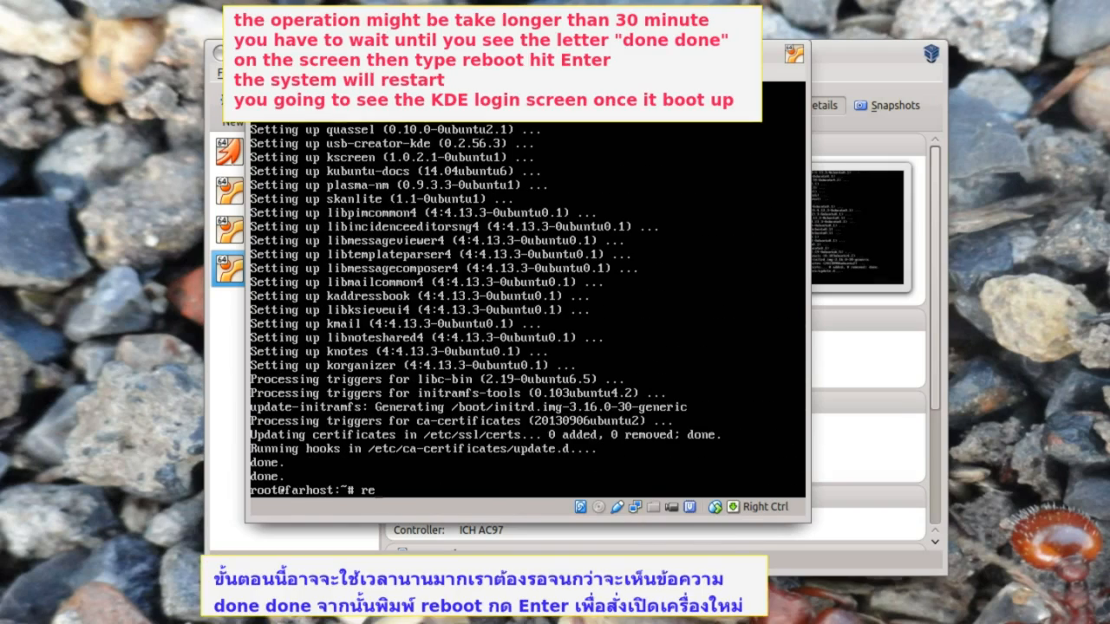
pyautogui.write('boot')
pyautogui.press('Return')
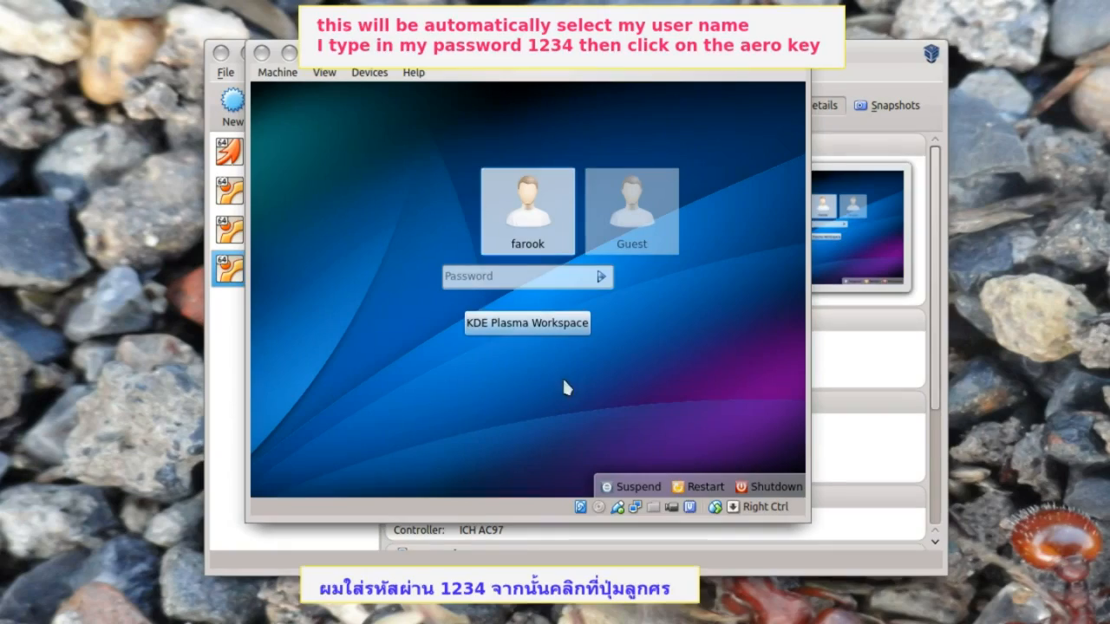
# - Log in to the KDE desktop with the account password
pyautogui.click(489, 88)
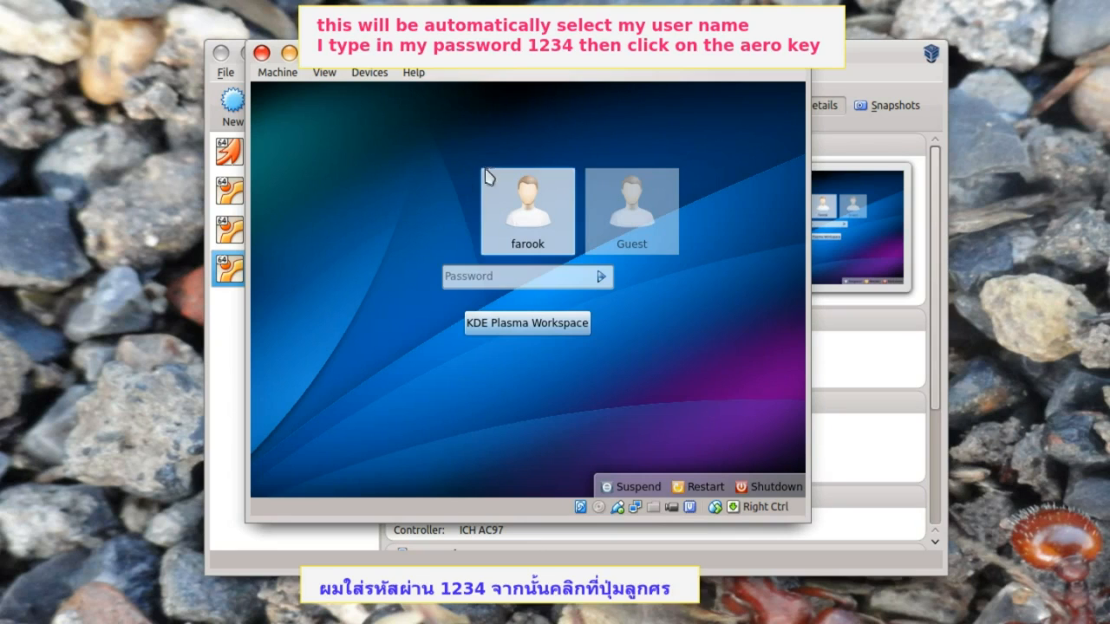
pyautogui.click(459, 277)
pyautogui.write('1234')
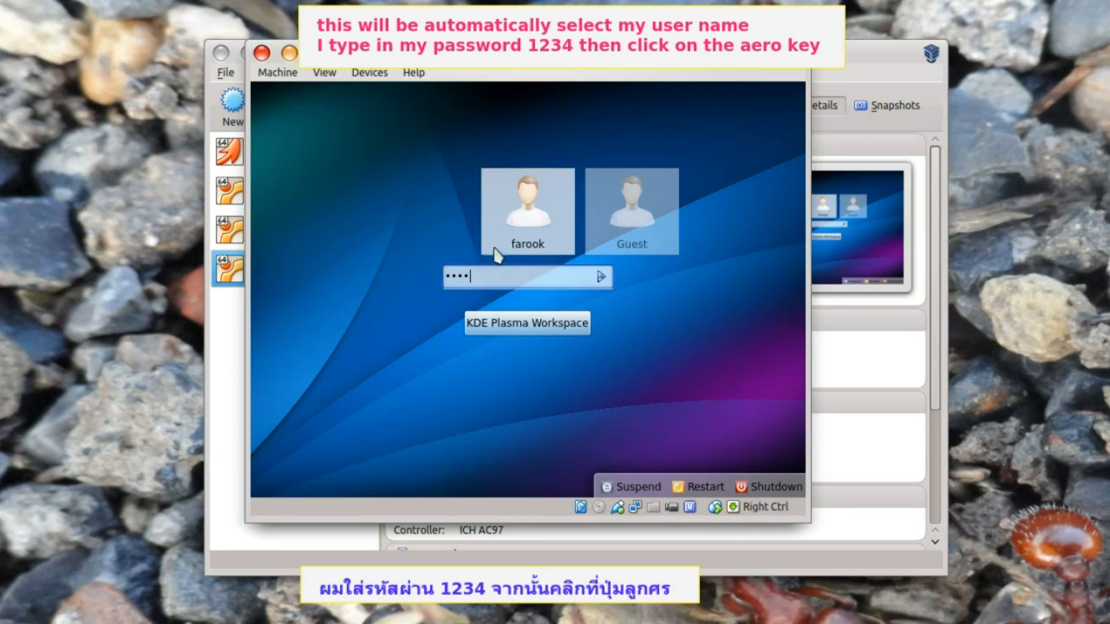
pyautogui.click(601, 276)
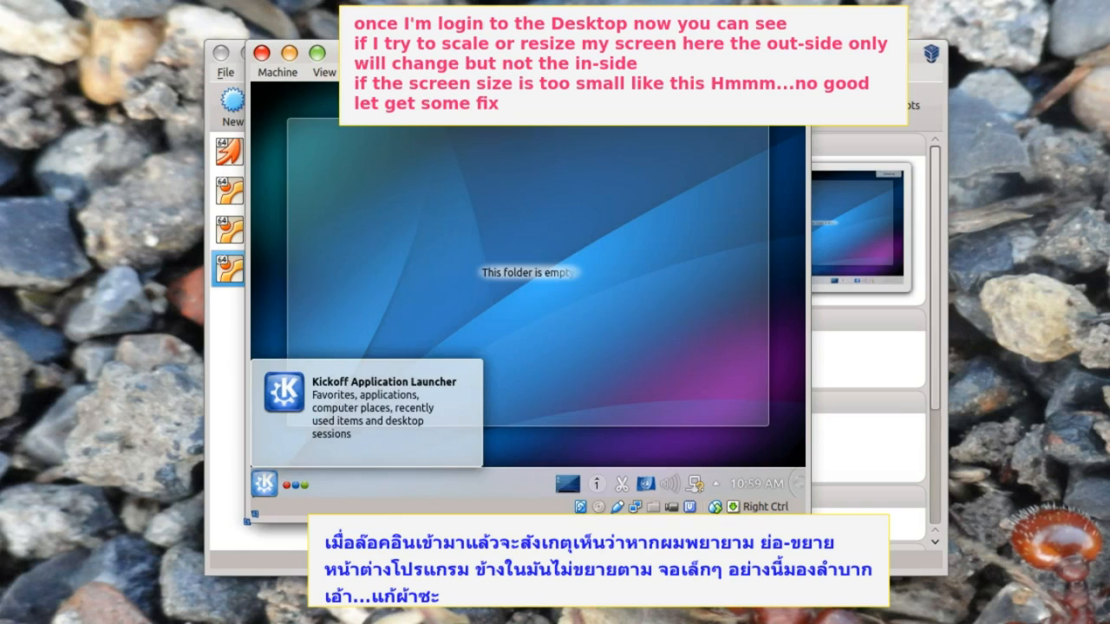
# - Enlarge the VM window by dragging its edges and remove the empty folder widget
pyautogui.moveTo(247, 520); pyautogui.dragTo(38, 589)
pyautogui.moveTo(810, 588); pyautogui.dragTo(911, 589)
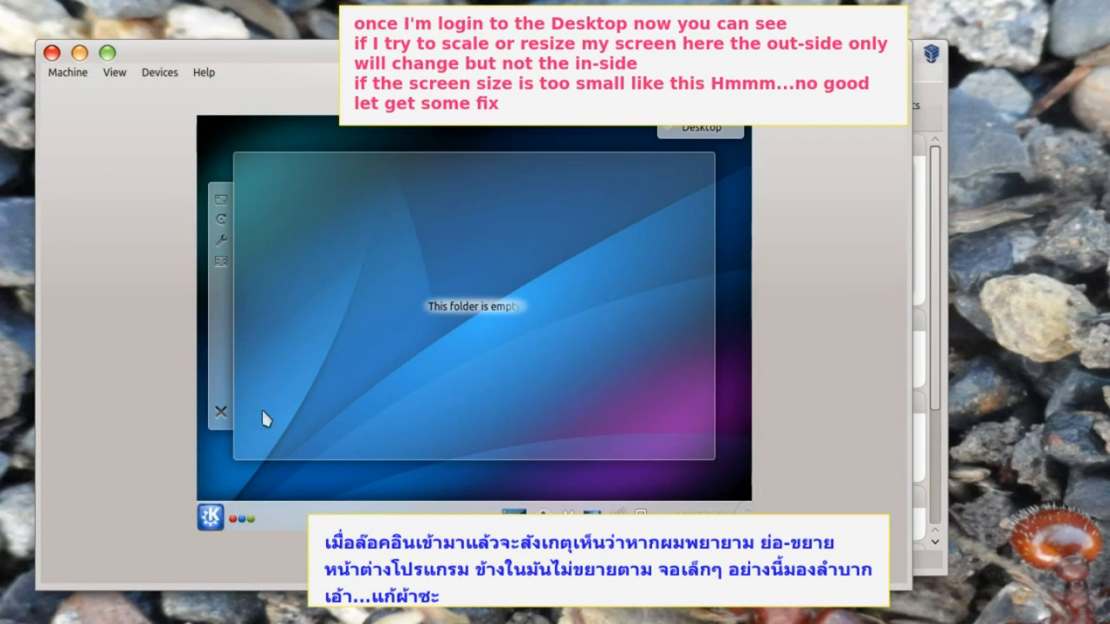
pyautogui.click(222, 410)
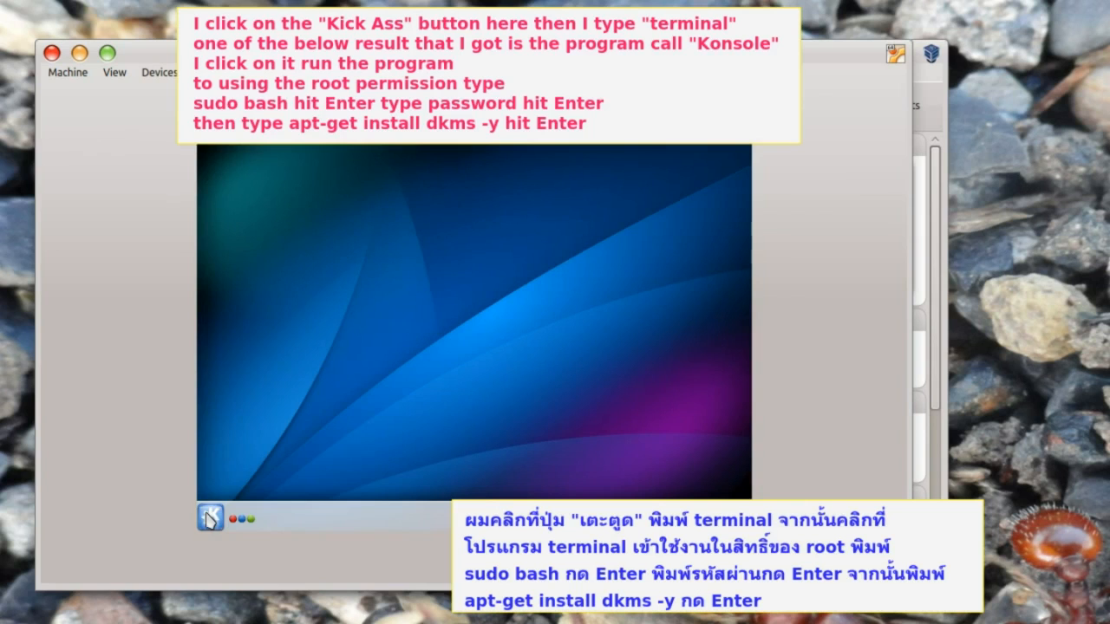
# - Launch Konsole by searching 'termi' in the application launcher
pyautogui.click(210, 519)
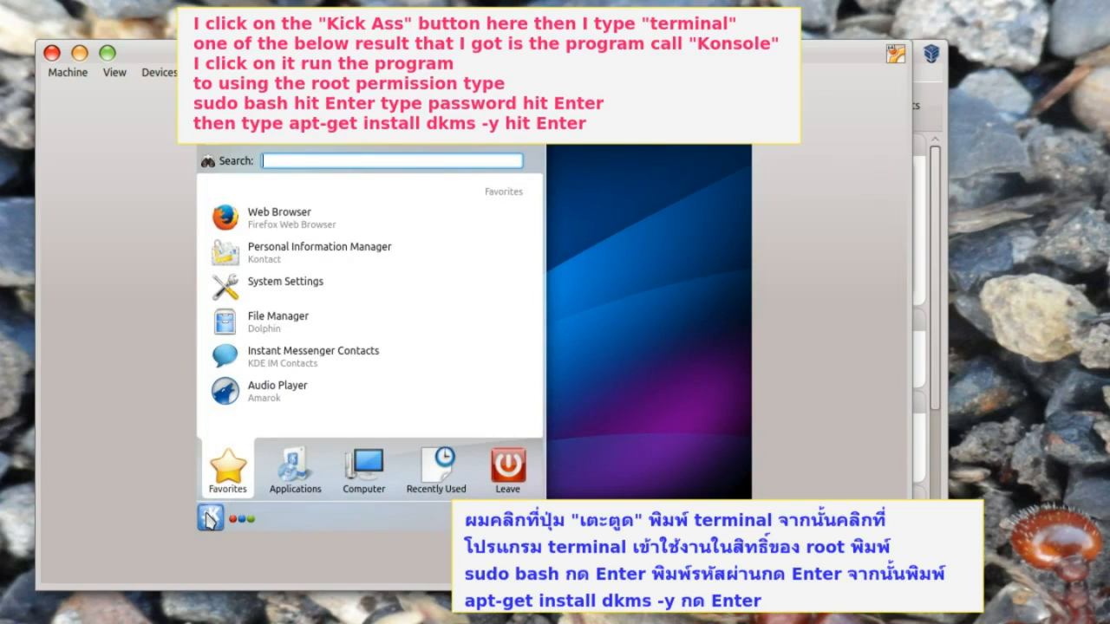
pyautogui.write('termi')
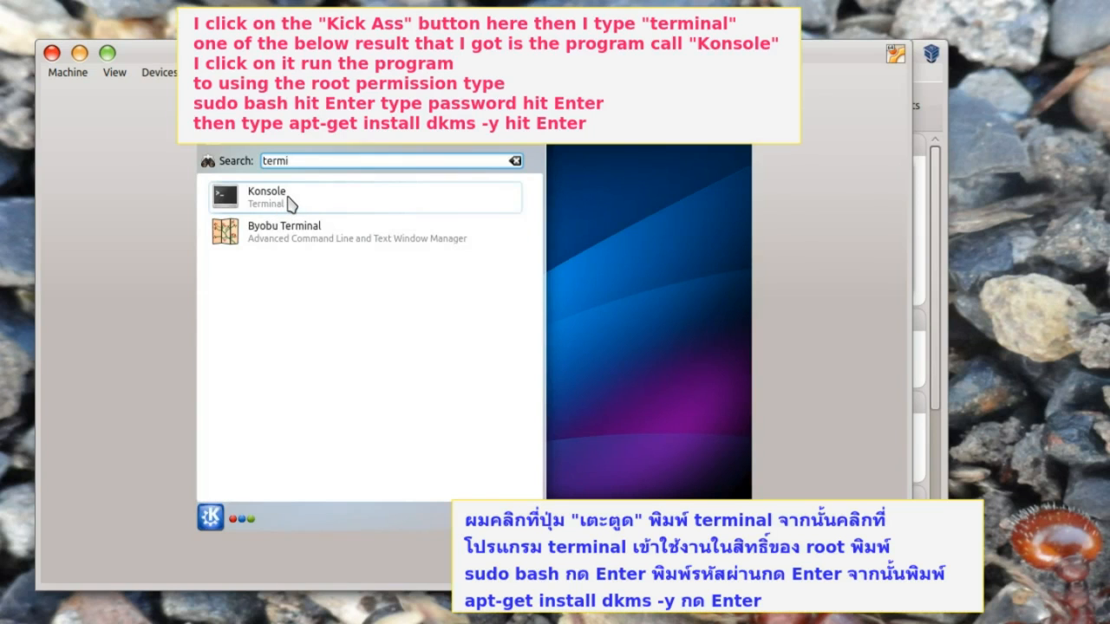
pyautogui.click(291, 203)
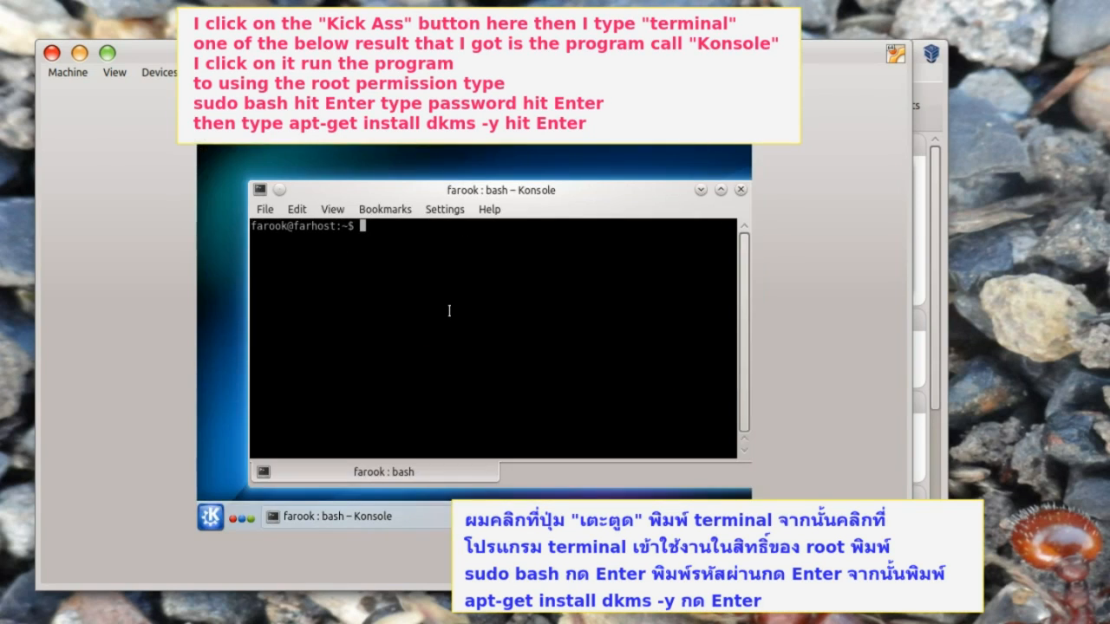
# - In a root shell via sudo bash, run 'apt-get install dkms -y'
pyautogui.write('sudo bash')
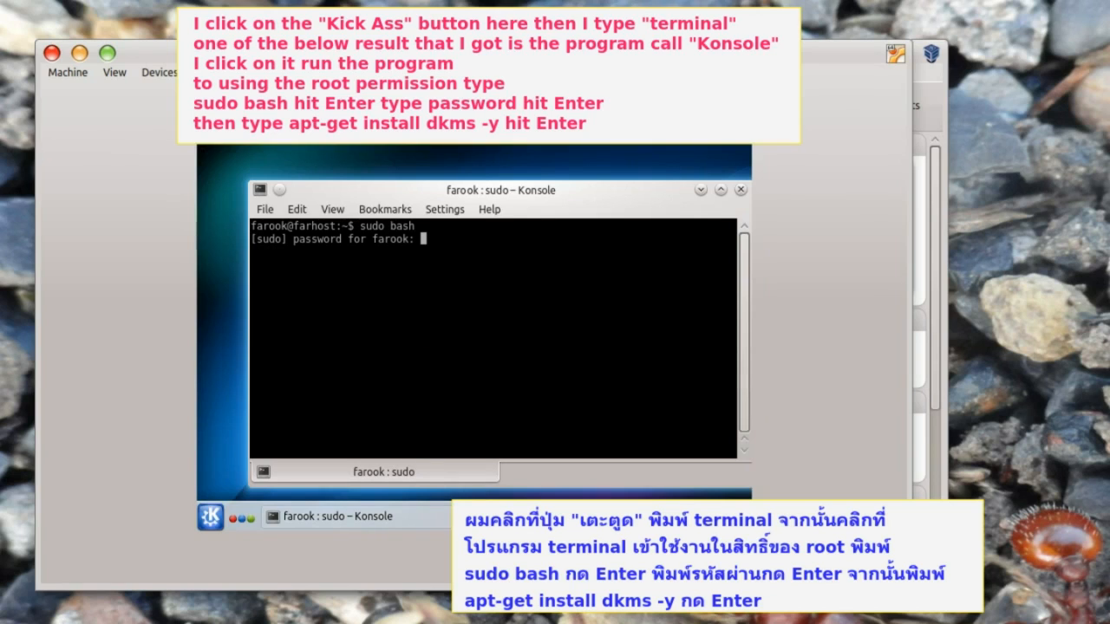
pyautogui.press('Return')
pyautogui.write('ap')
pyautogui.hotkey('ctrl', 'l')
pyautogui.write('t-get install dkms -y')
pyautogui.press('Return')
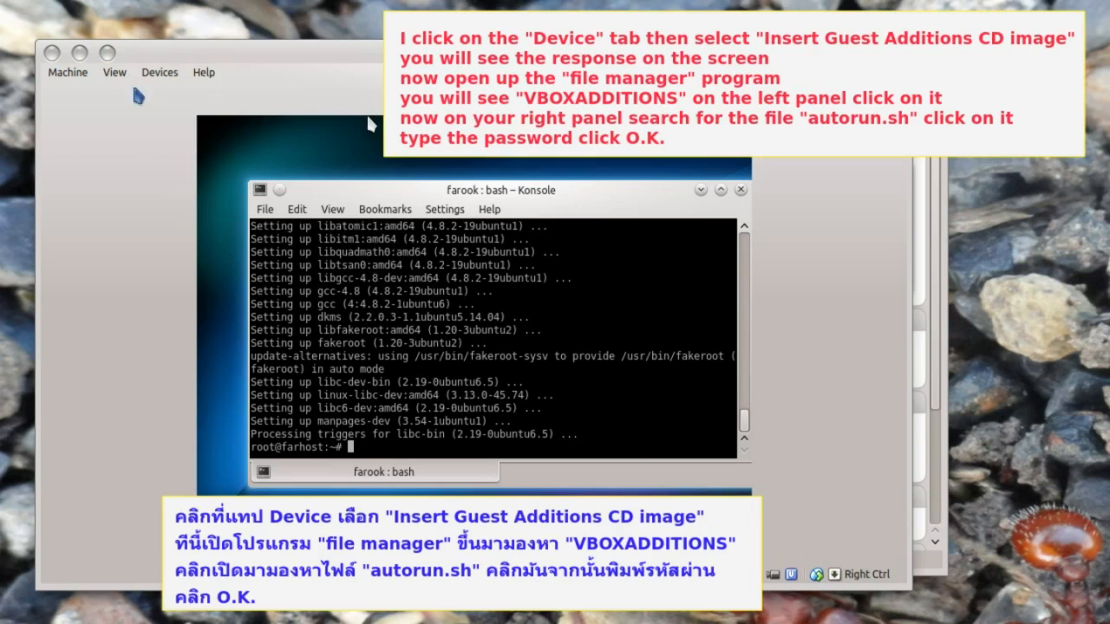
pyautogui.click(159, 72)
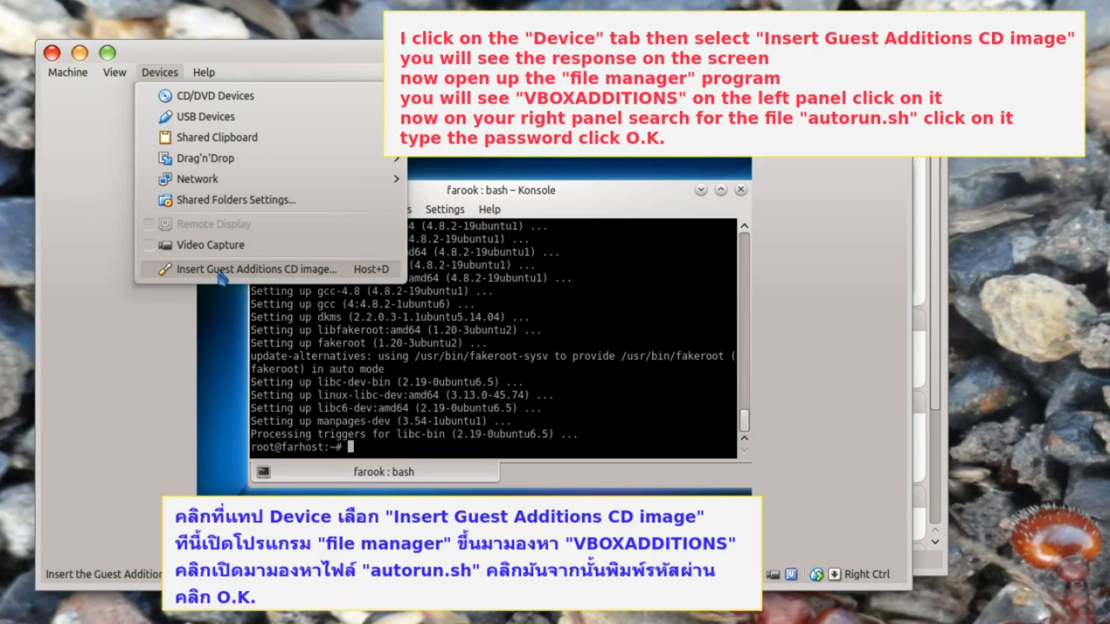
# - Insert the Guest Additions CD and run its autorun.sh script as super user
pyautogui.click(221, 270)
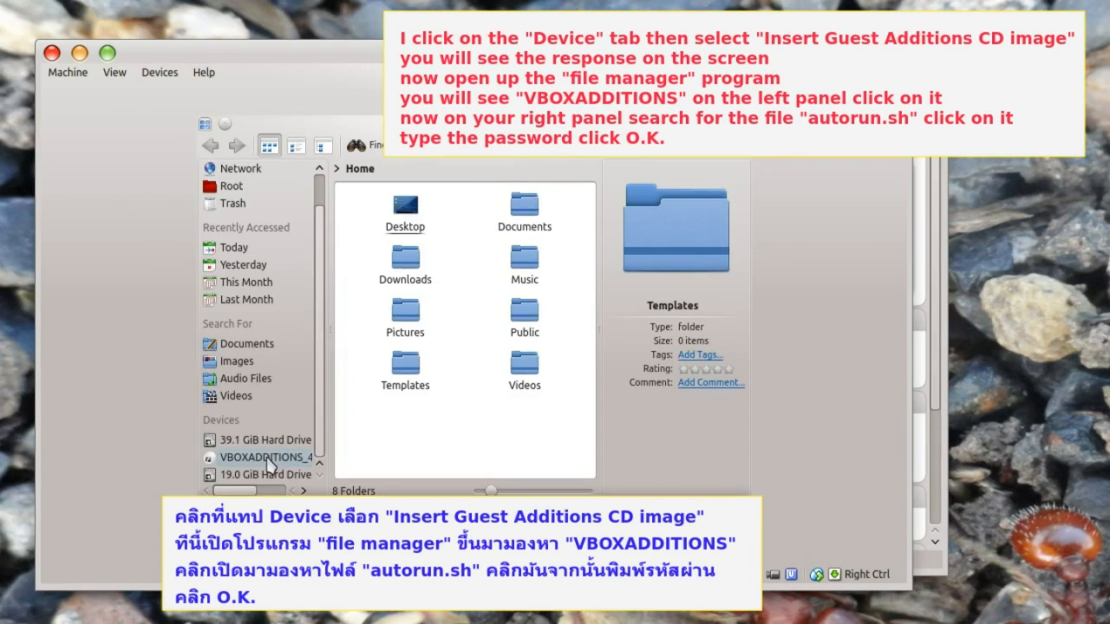
pyautogui.click(268, 460)
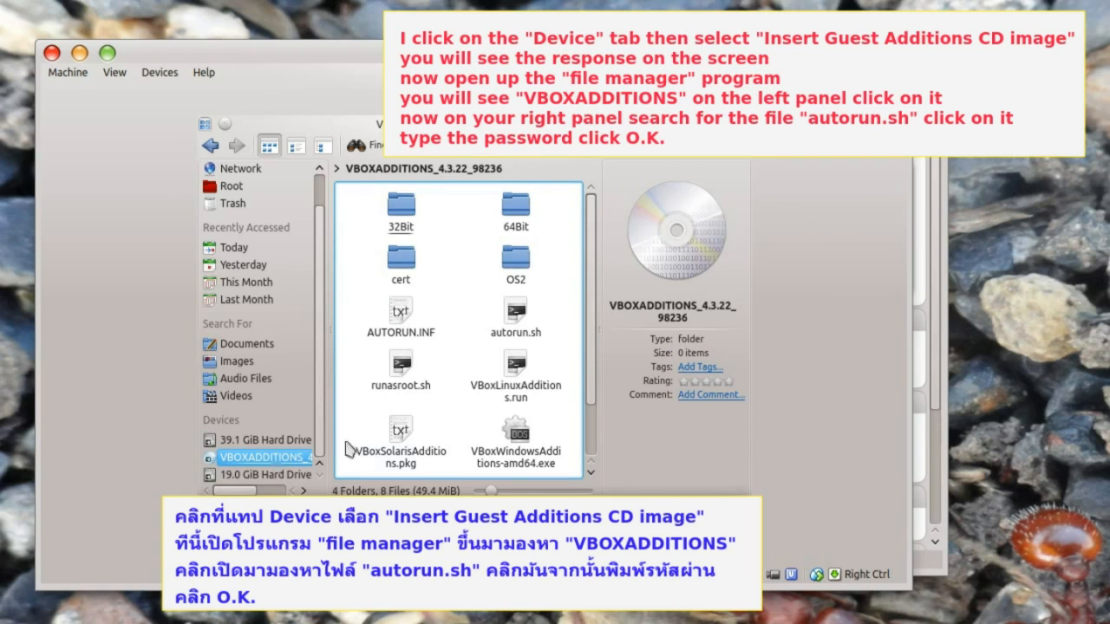
pyautogui.click(518, 327)
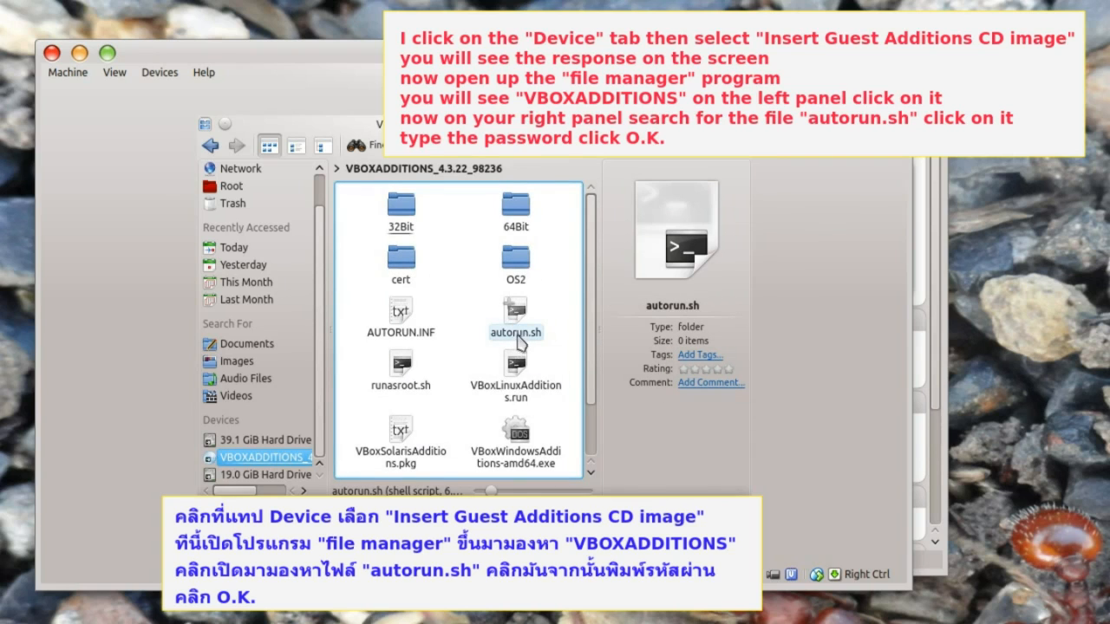
pyautogui.click(517, 334)
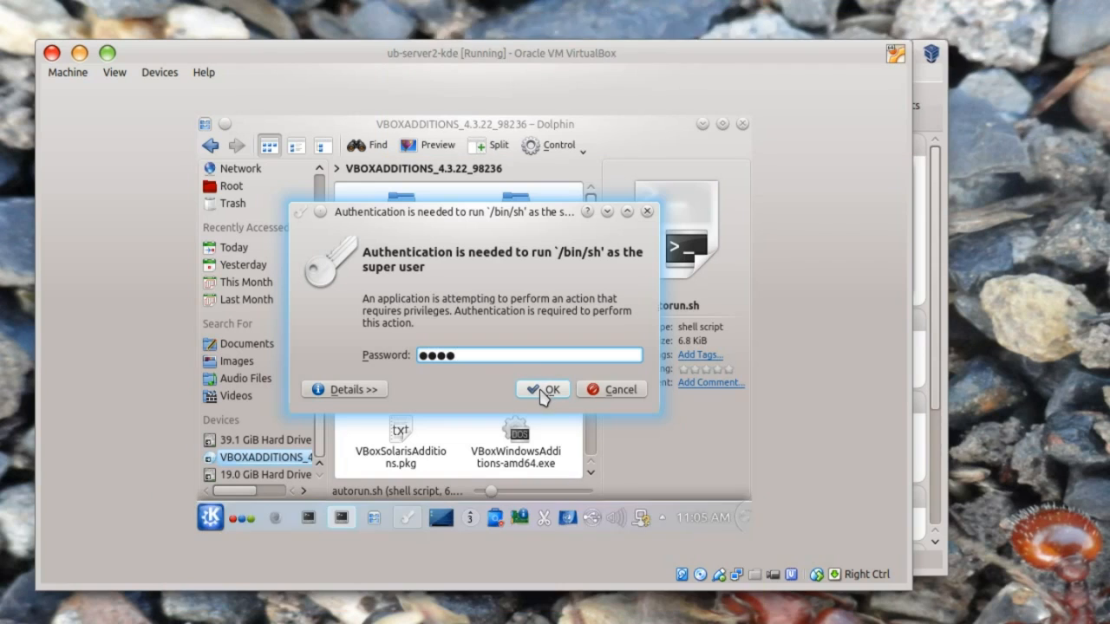
pyautogui.click(542, 392)
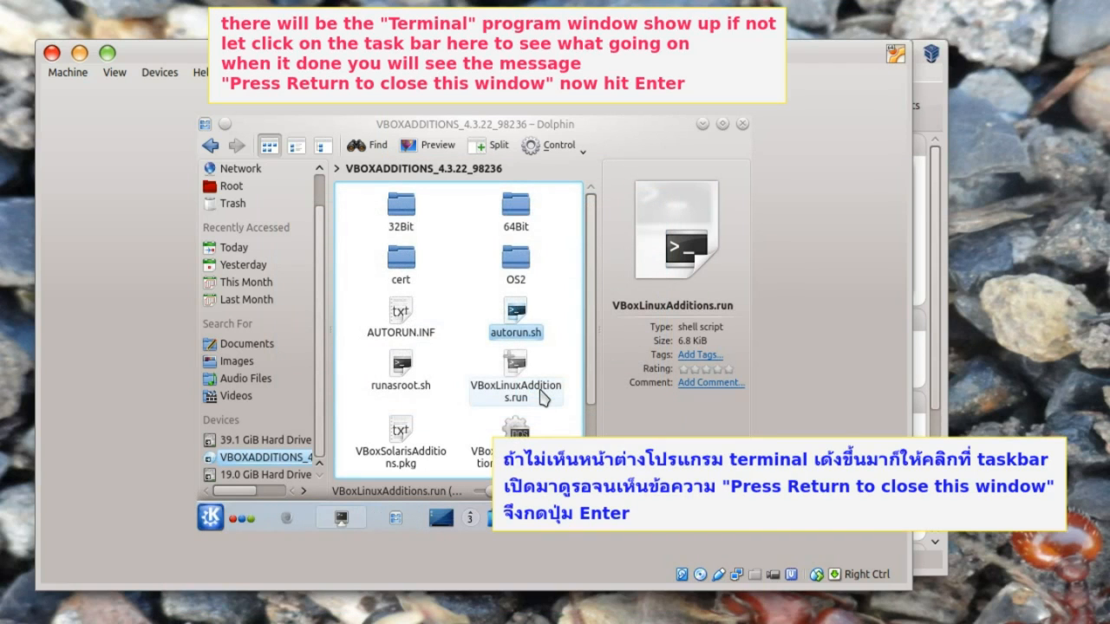
# - Bring the finished installer's Konsole window forward and close it with Return
pyautogui.click(341, 519)
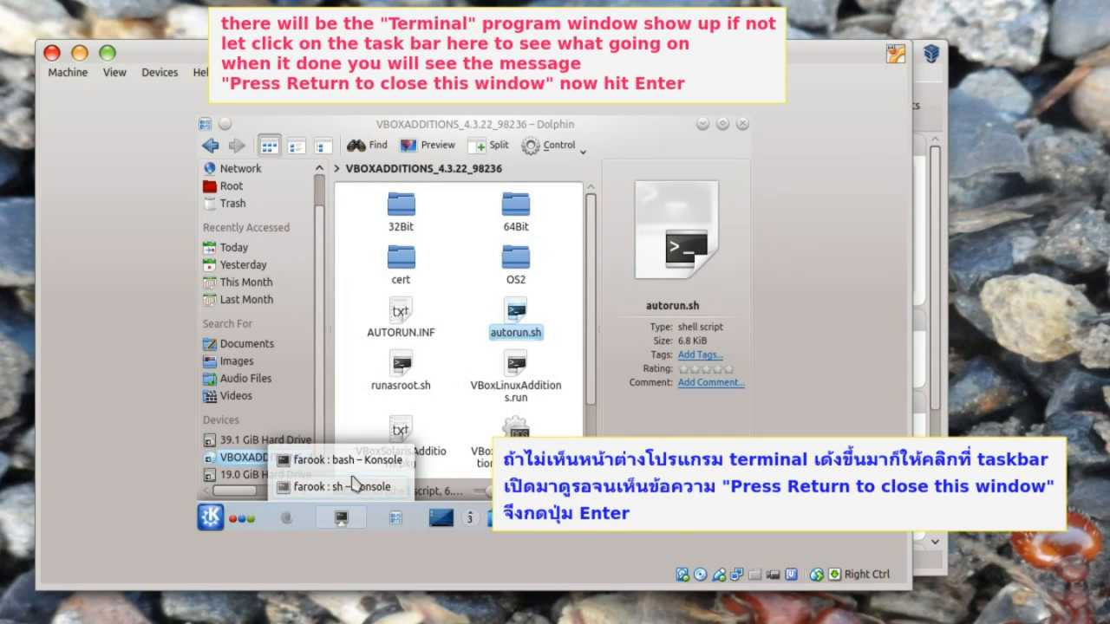
pyautogui.click(344, 490)
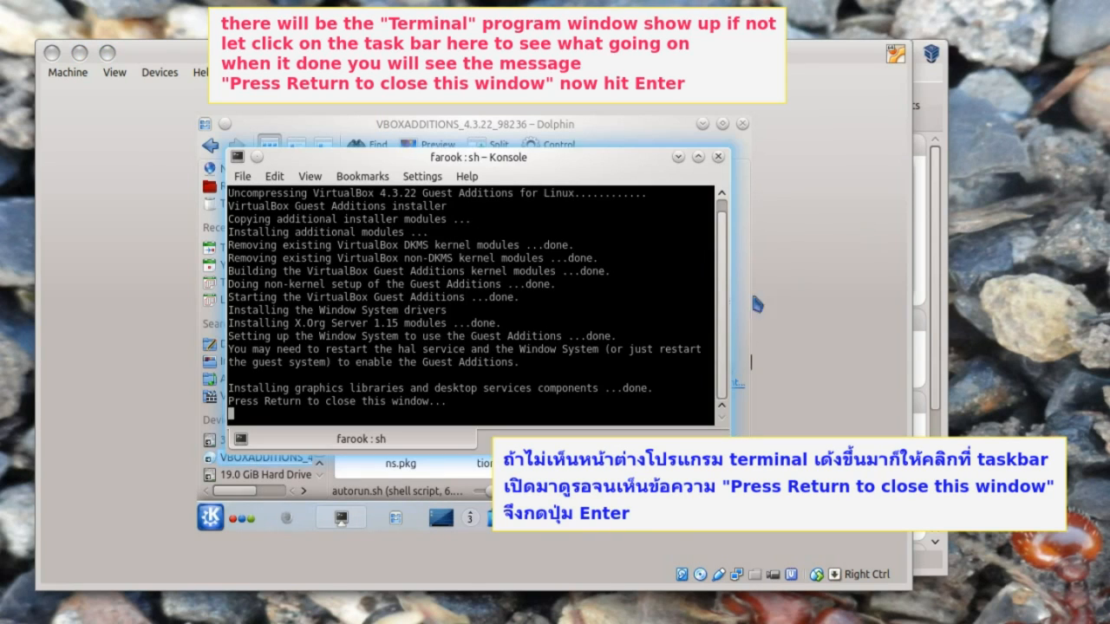
pyautogui.click(439, 159)
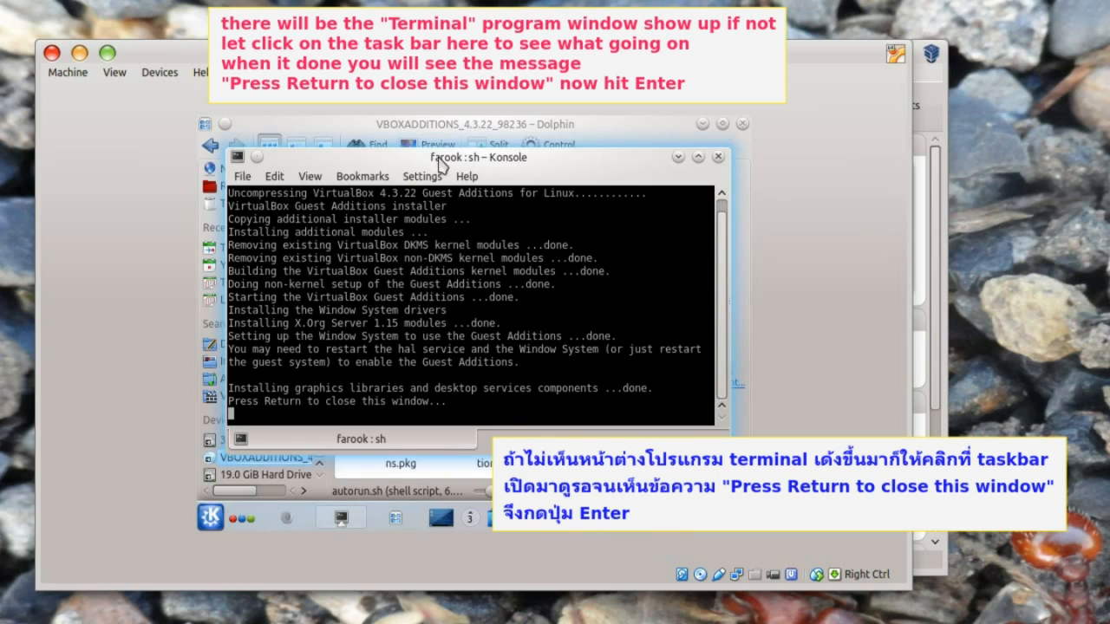
pyautogui.press('Return')
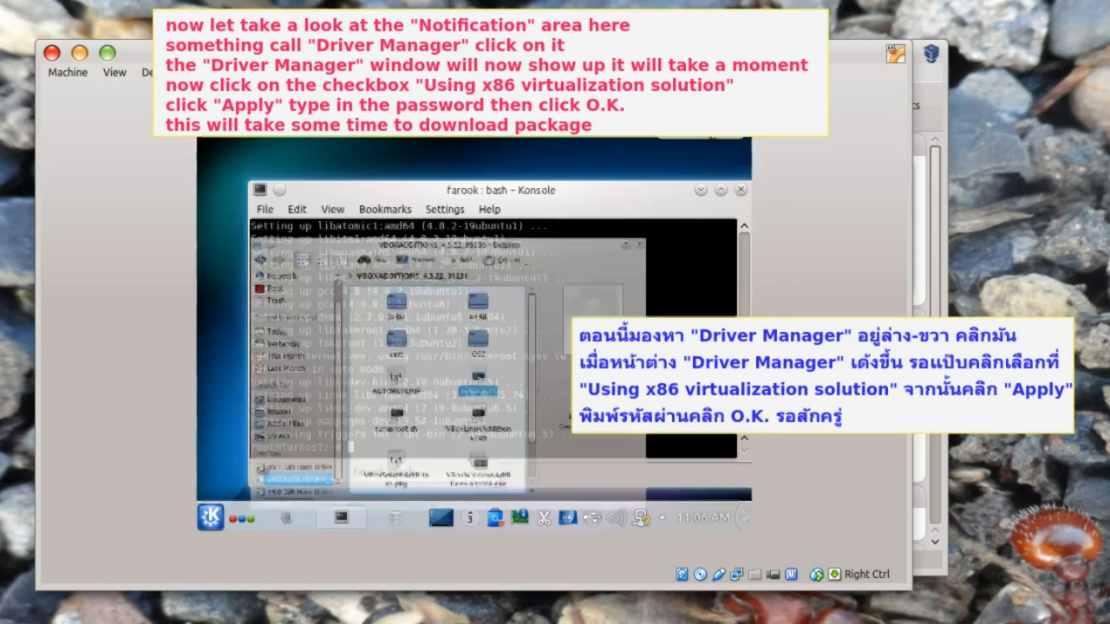
# - In Driver Manager, enable 'Using x86 virtualization solution', apply with the password, and use the new configuration version
pyautogui.click(699, 189)
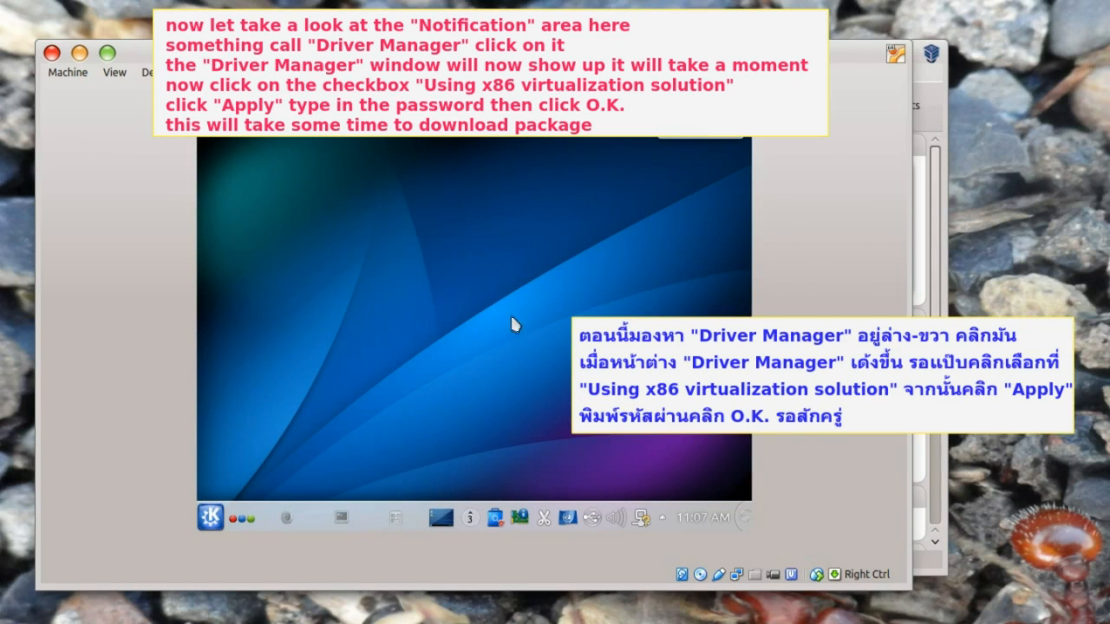
pyautogui.click(520, 519)
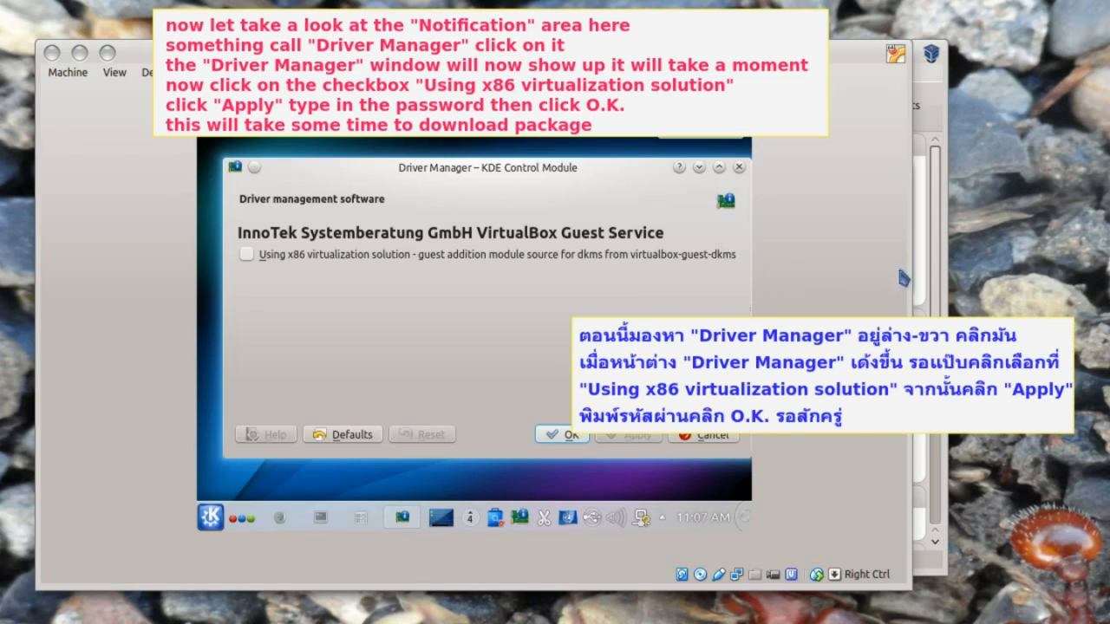
pyautogui.click(494, 310)
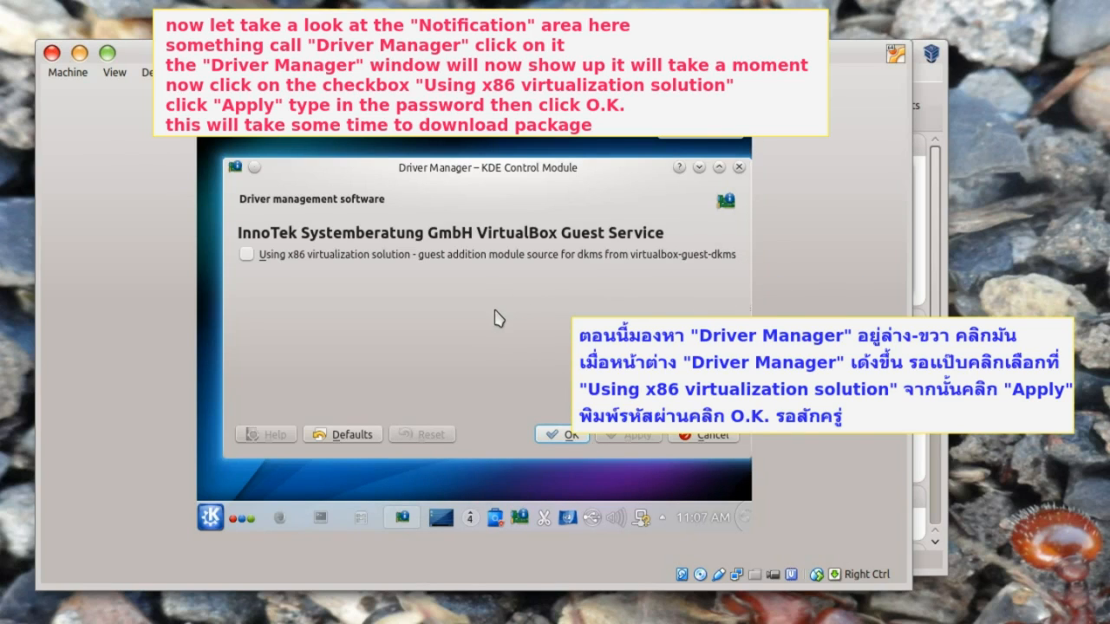
pyautogui.click(246, 255)
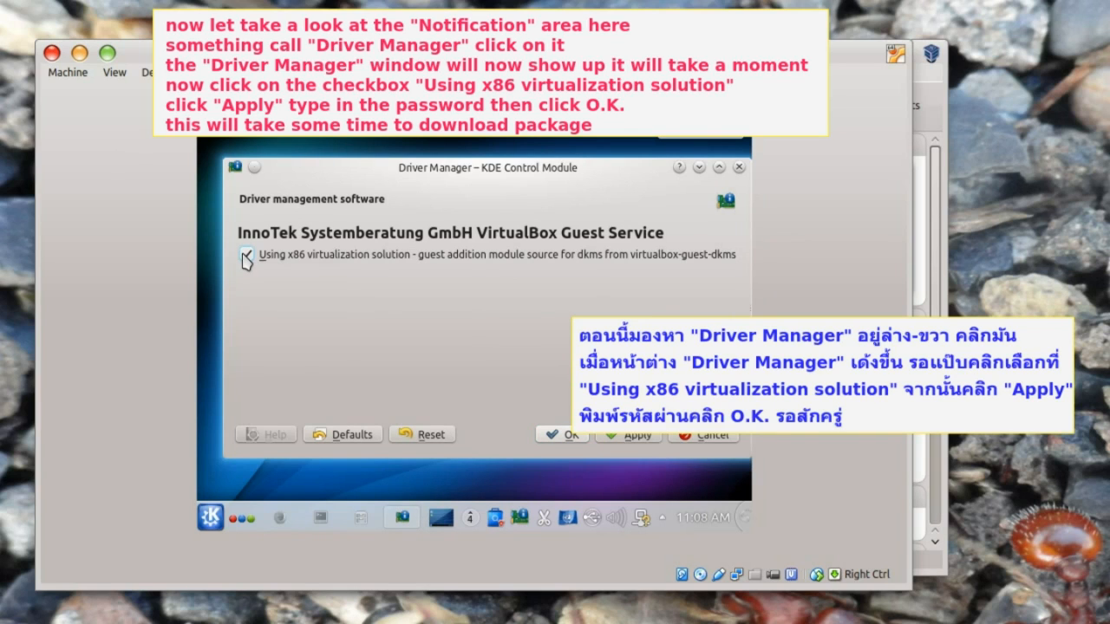
pyautogui.click(633, 436)
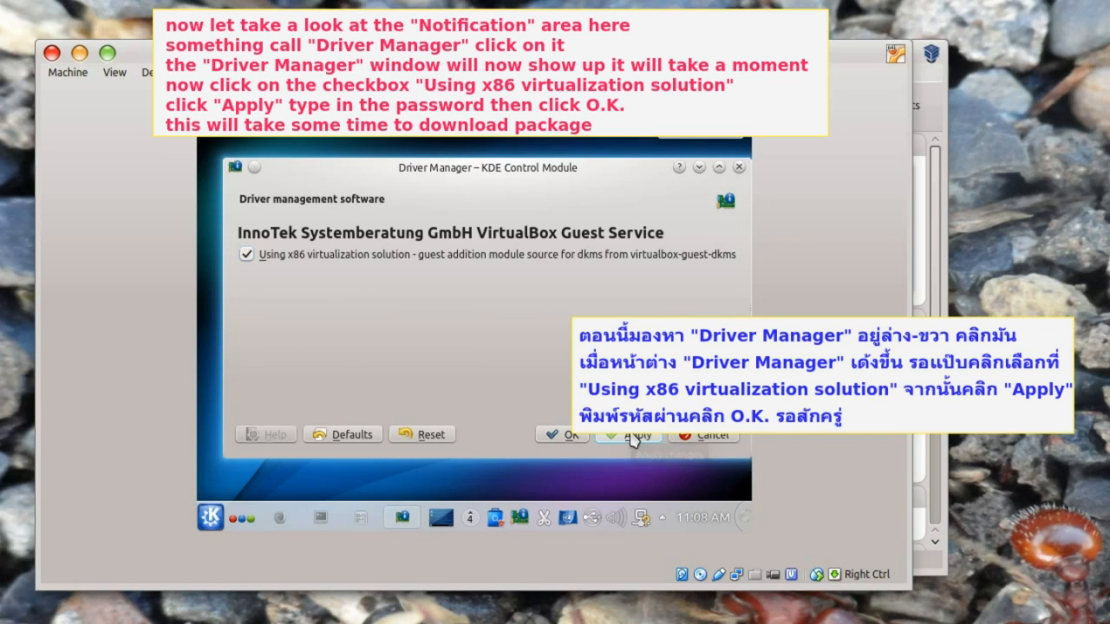
pyautogui.write('****')
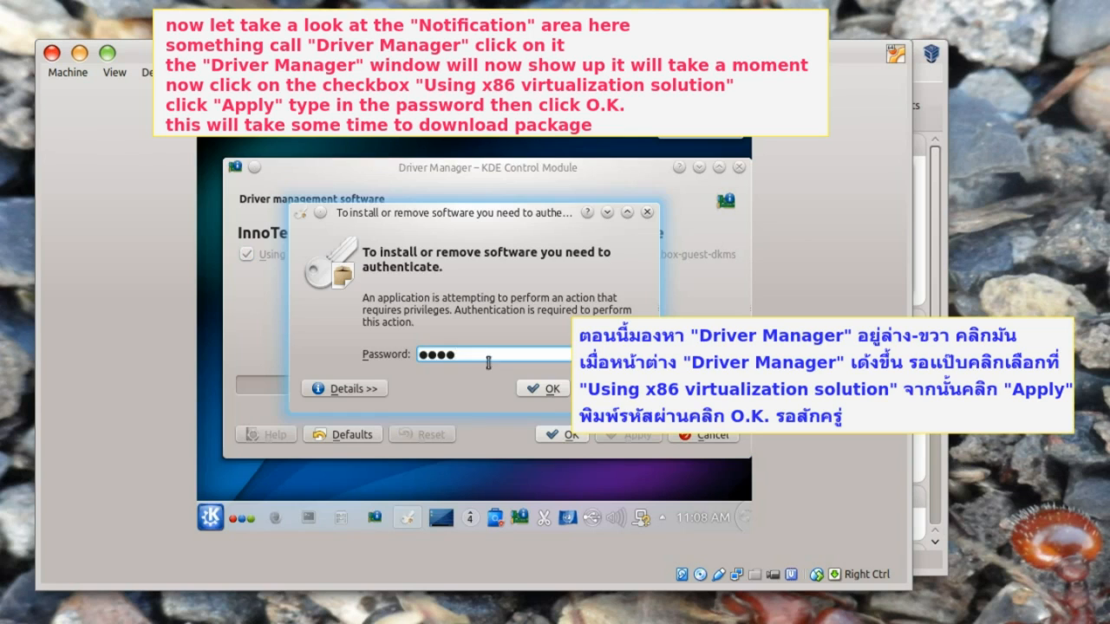
pyautogui.click(546, 389)
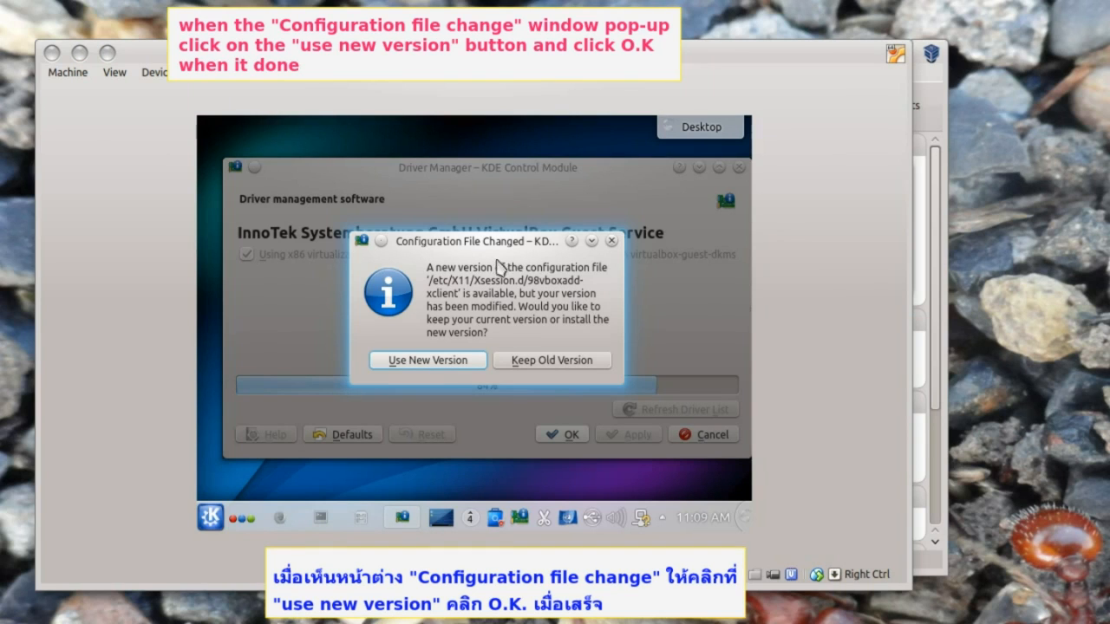
pyautogui.click(440, 364)
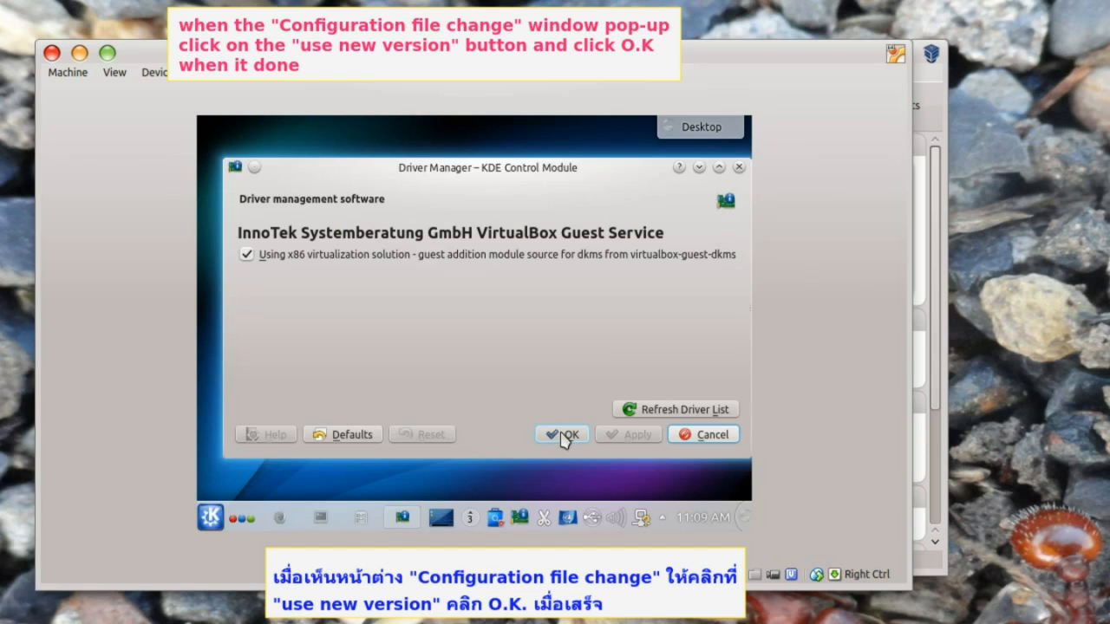
pyautogui.click(562, 435)
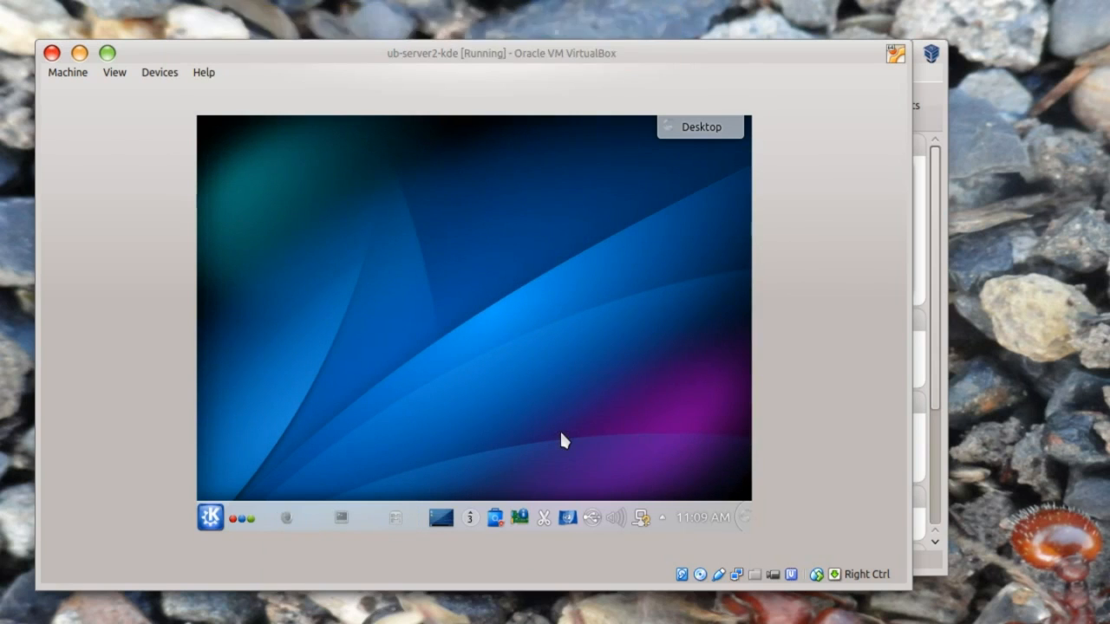
# - Run 'apt-get update && apt-get upgrade -y' in Konsole, then reboot the guest
pyautogui.click(340, 519)
pyautogui.write('apt-get update ')
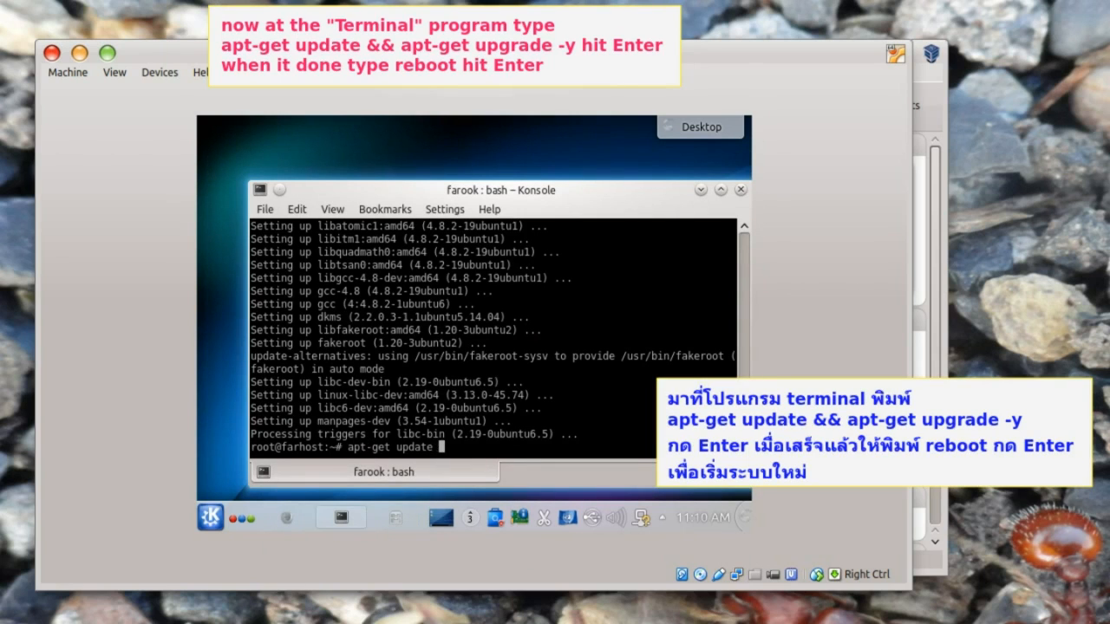
pyautogui.write('&& apt-get upgrade -y')
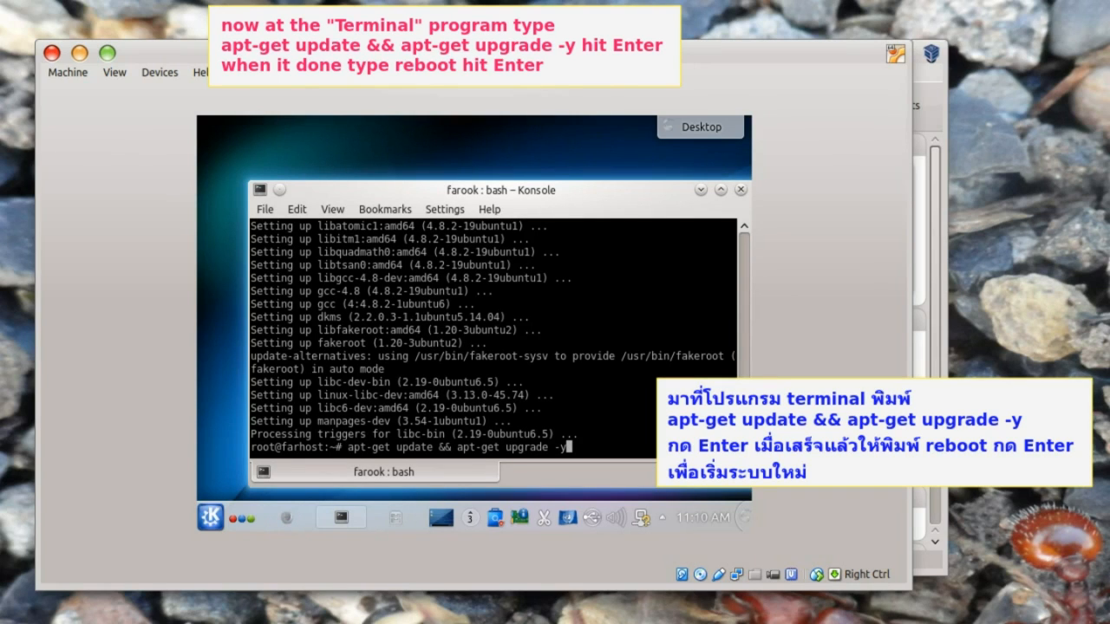
pyautogui.press('Return')
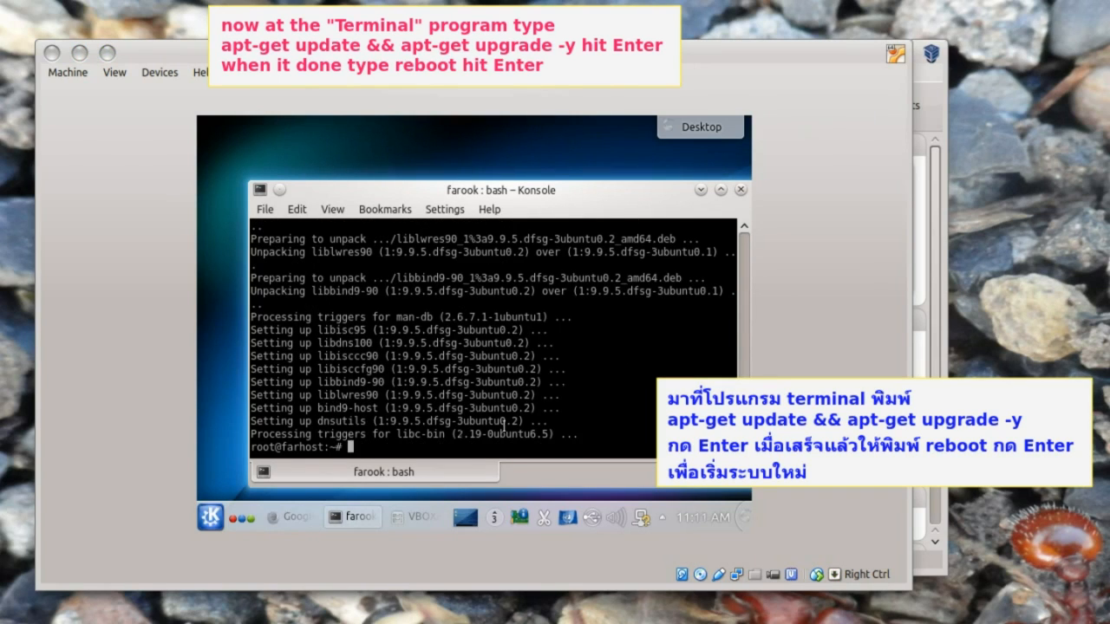
pyautogui.write('reboot')
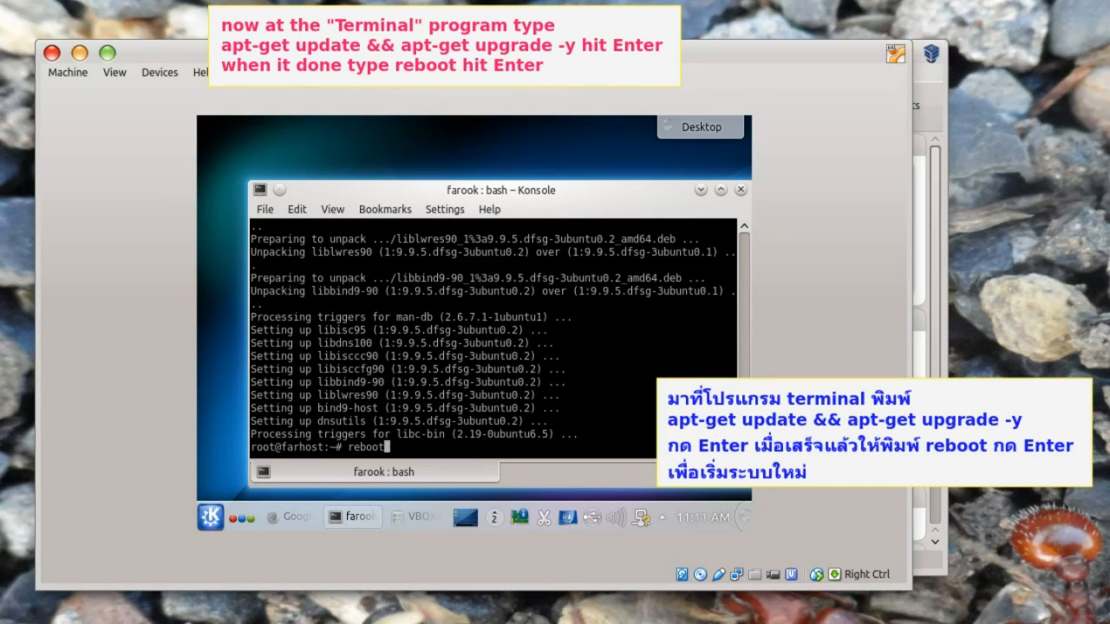
pyautogui.press('Return')
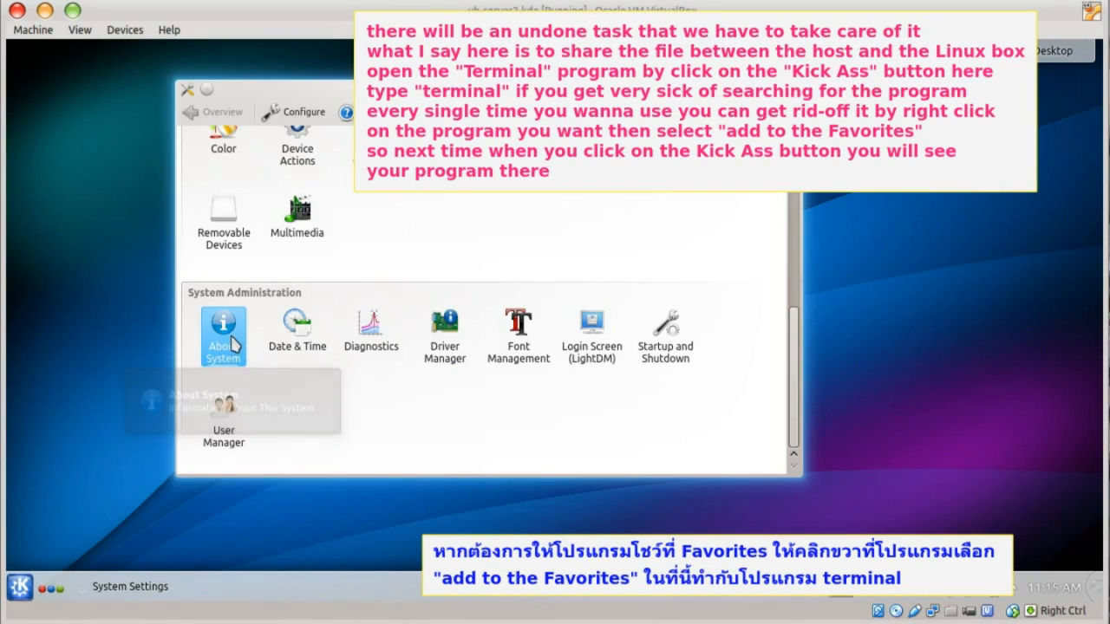
# - Search 'ter' in the launcher and add Konsole to Favorites
pyautogui.click(232, 340)
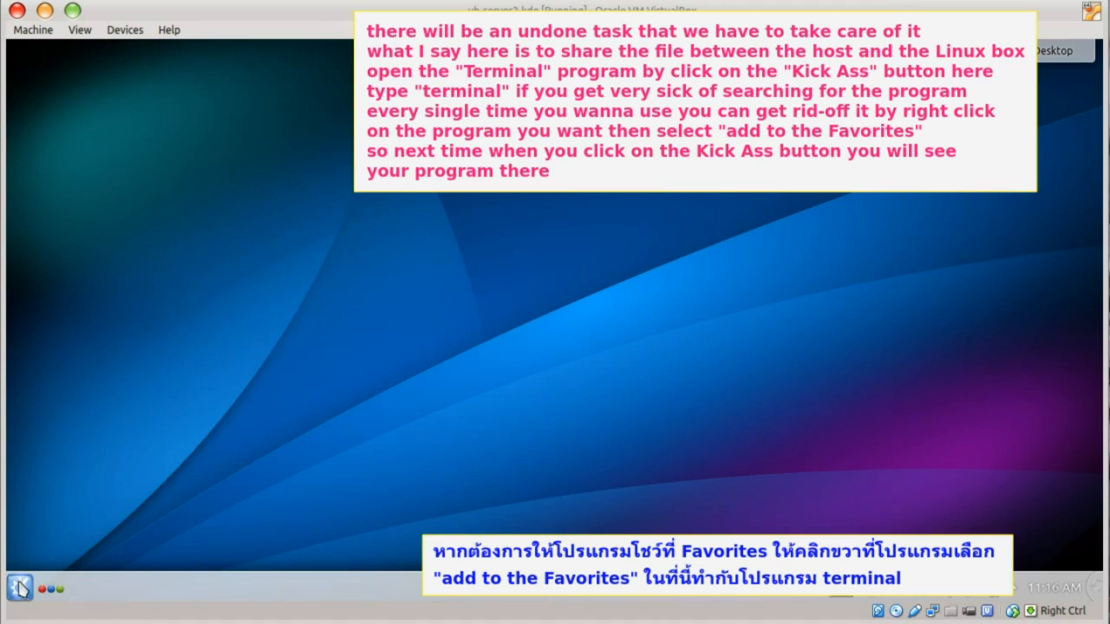
pyautogui.click(19, 589)
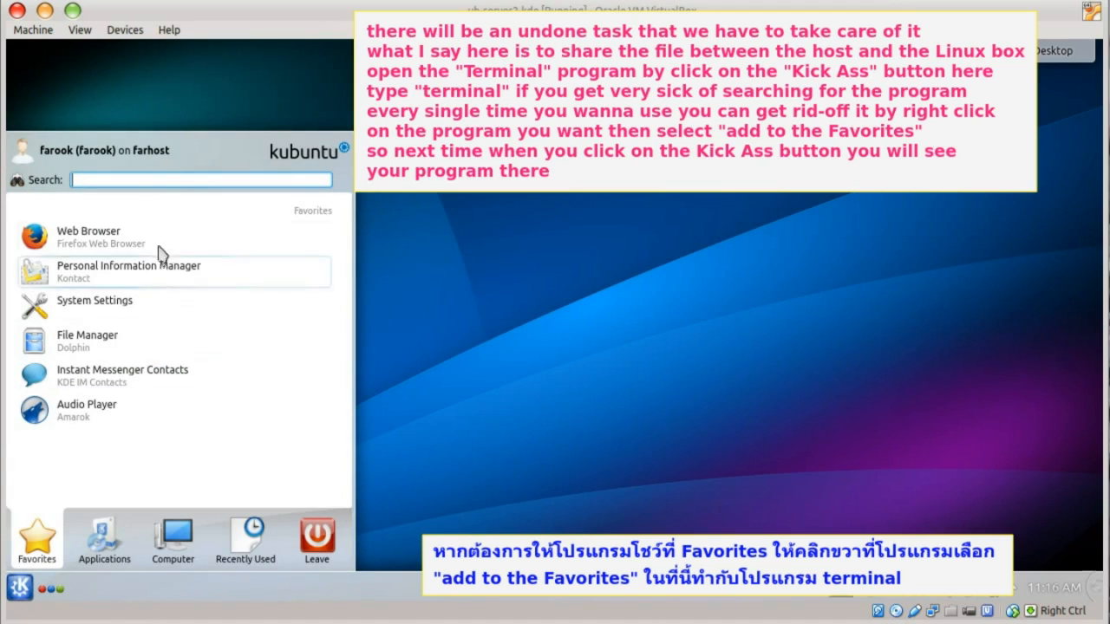
pyautogui.write('ter')
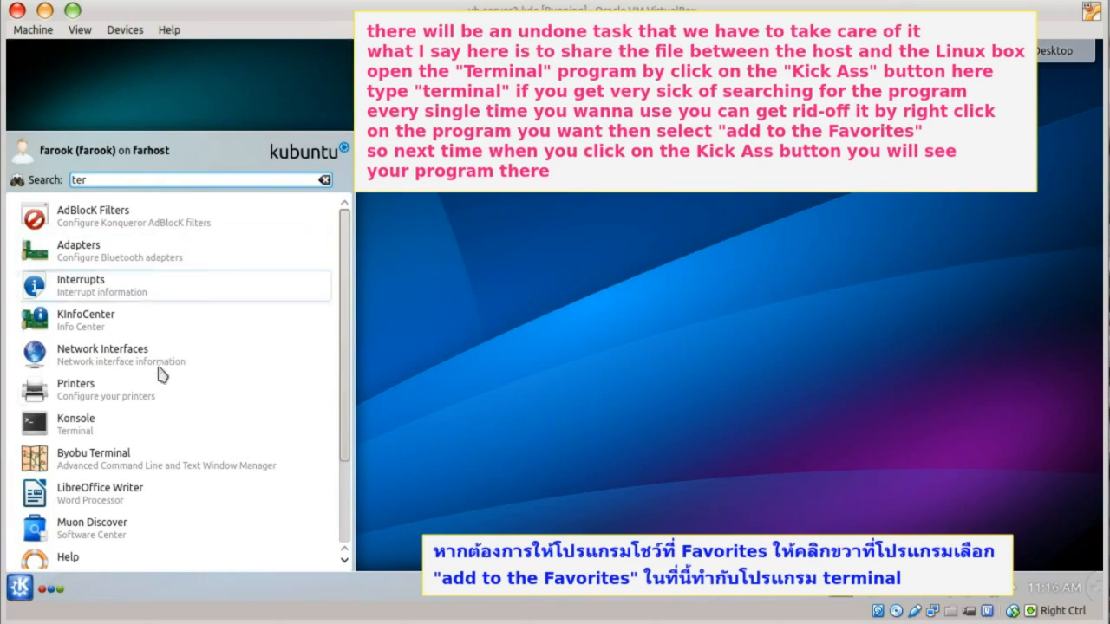
pyautogui.rightClick(121, 423)
pyautogui.click(146, 456)
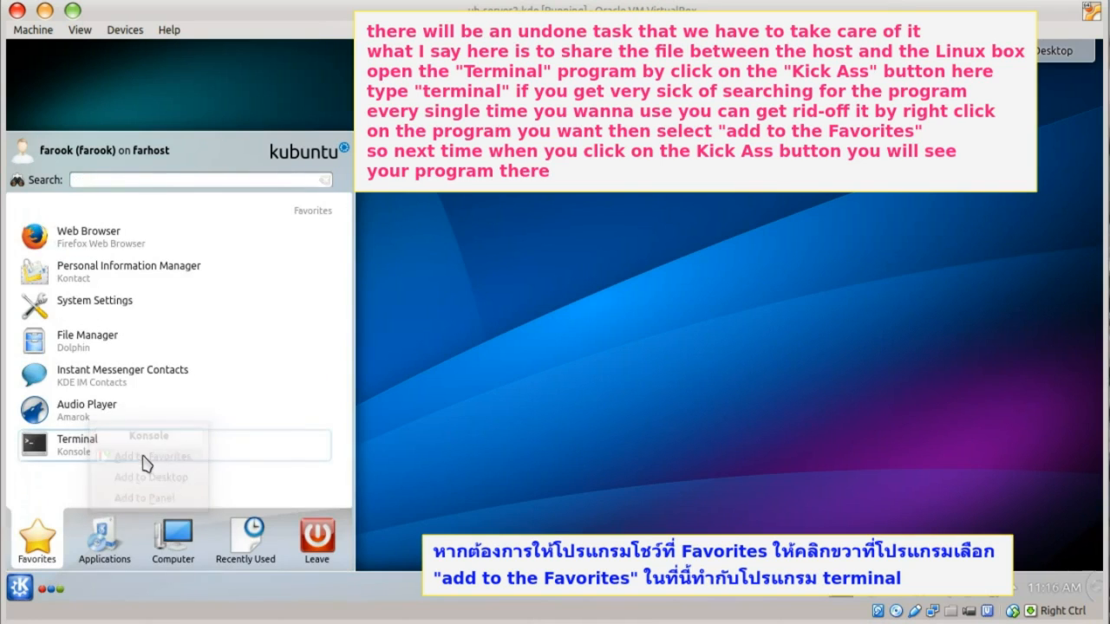
# - Reopen the launcher and start Terminal from Favorites
pyautogui.click(480, 415)
pyautogui.click(30, 590)
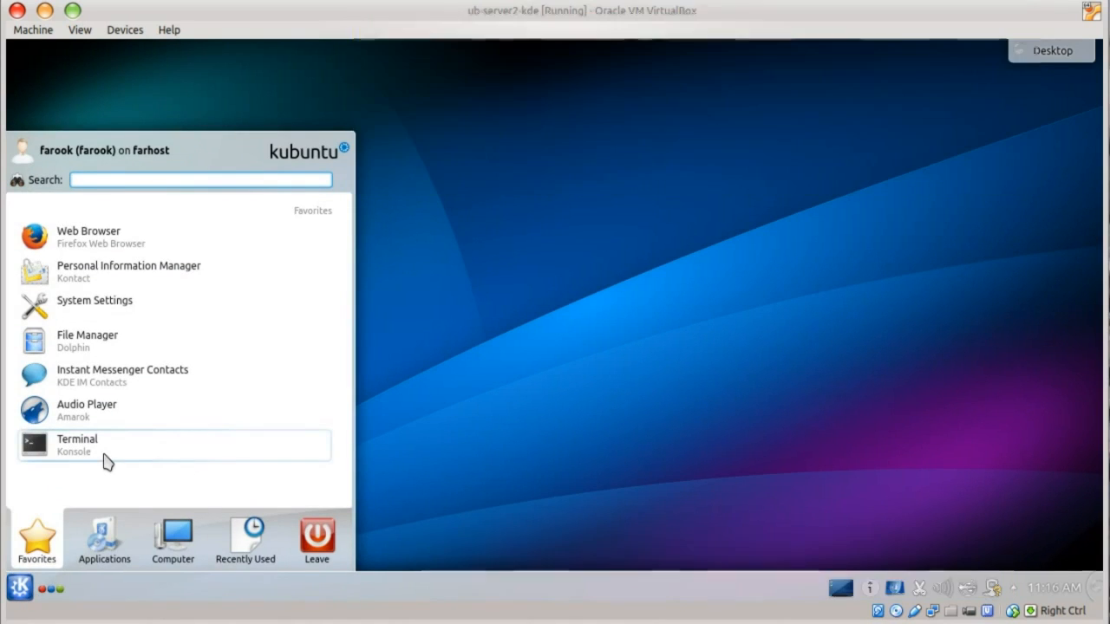
pyautogui.click(111, 451)
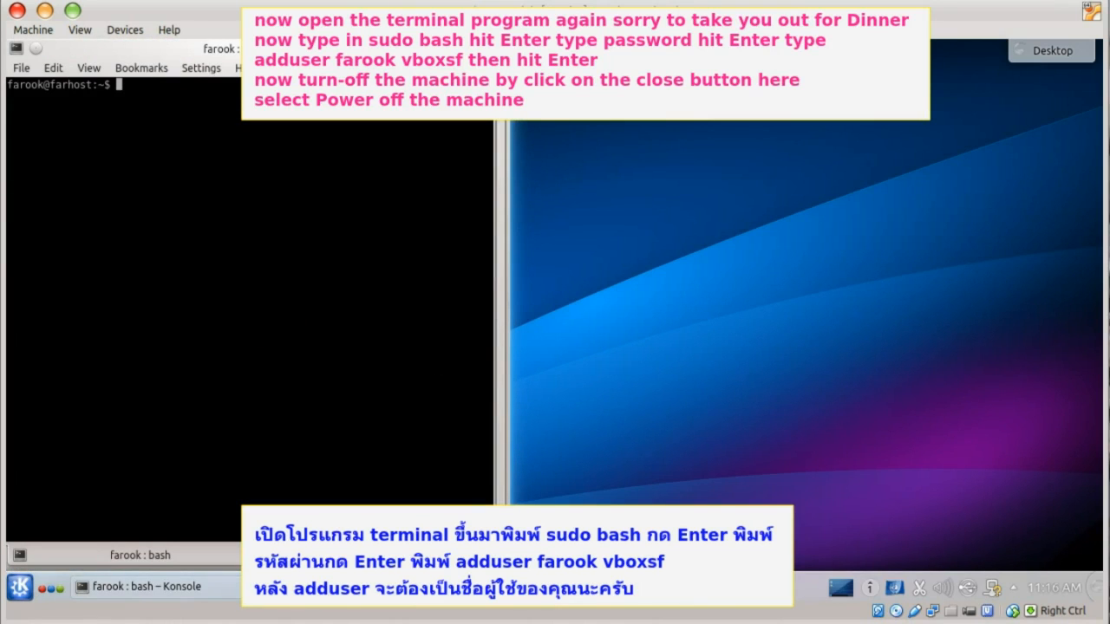
# - From a sudo bash root shell, add the guest user to the vboxsf group with adduser
pyautogui.write('sudo bash')
pyautogui.press('Return')
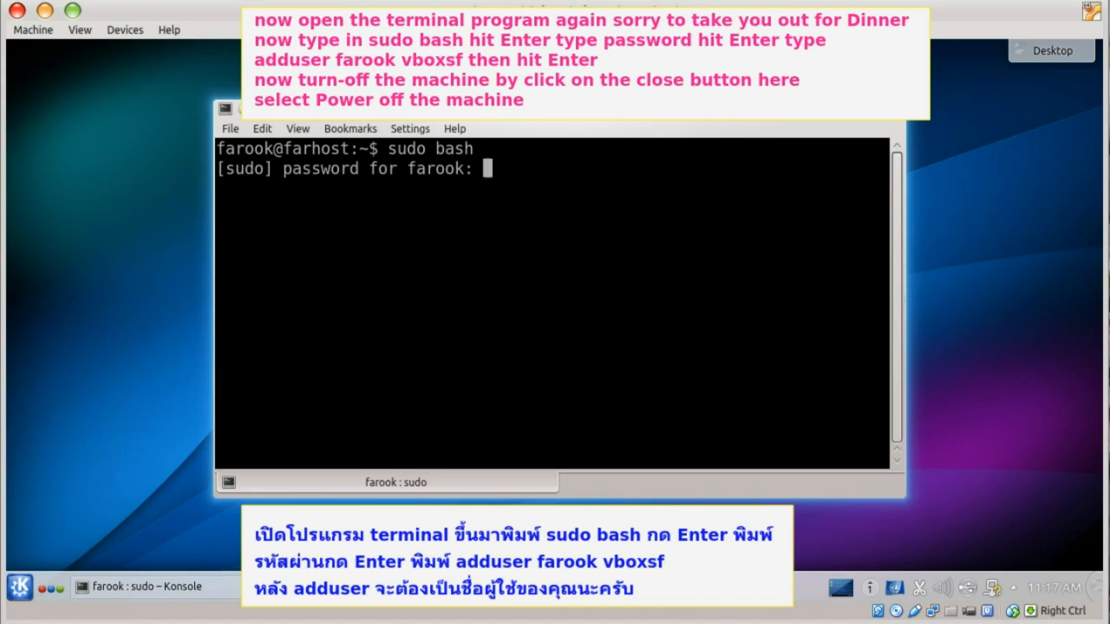
pyautogui.press('Return')
pyautogui.write('addus')
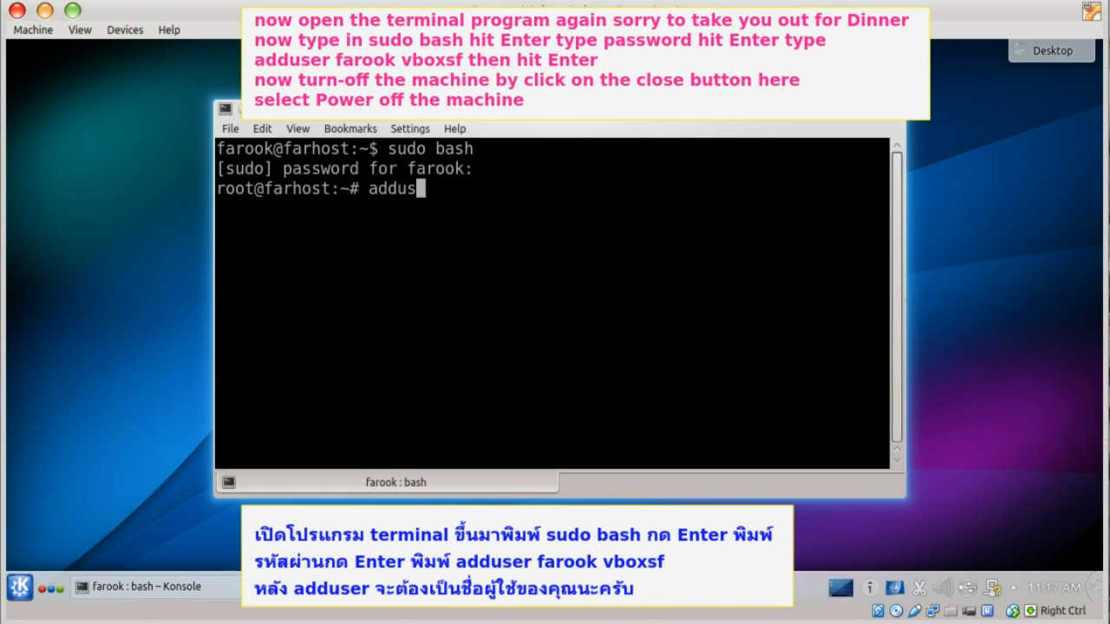
pyautogui.write('er farook vboxsf')
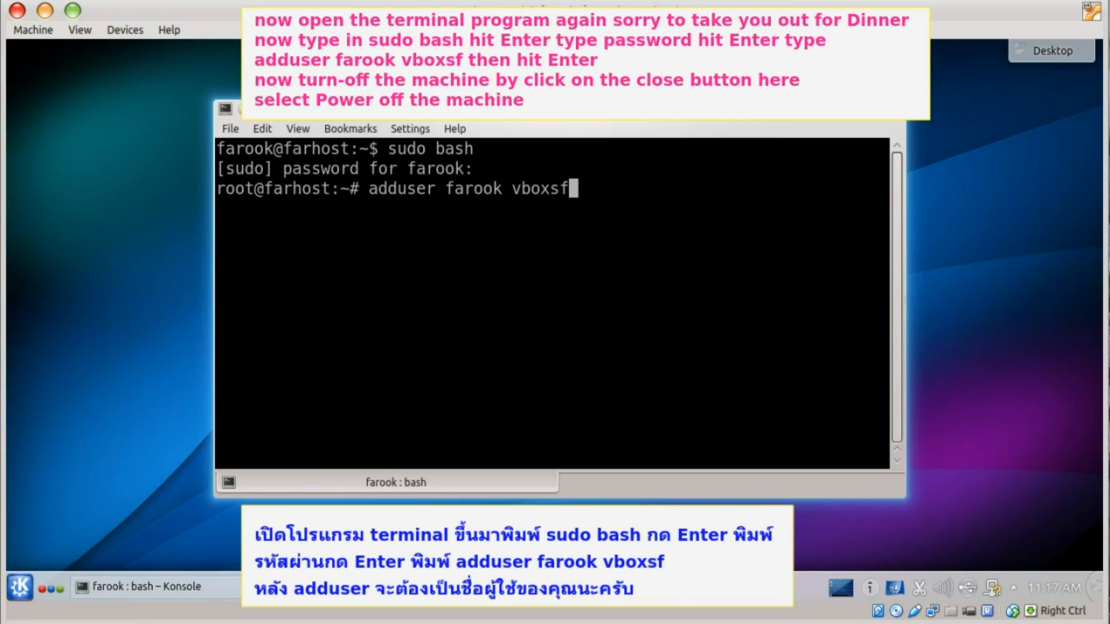
pyautogui.press('Return')
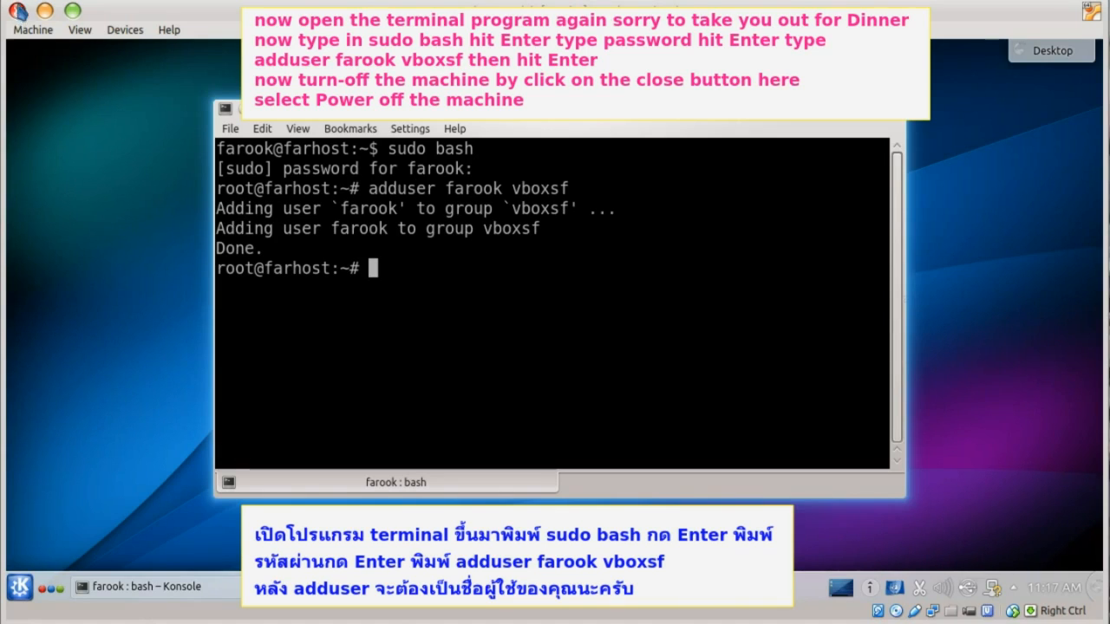
# - Power off the virtual machine
pyautogui.click(17, 10)
pyautogui.click(555, 335)
pyautogui.click(558, 371)
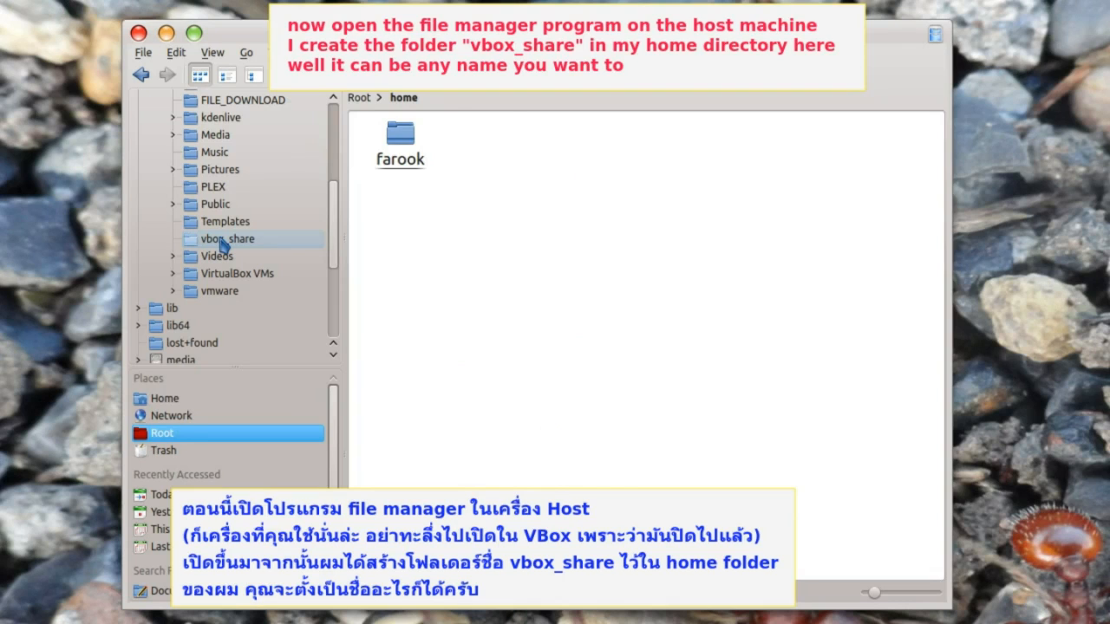
# - Select vbox_share under the home folder in Dolphin's folder tree
pyautogui.click(223, 242)
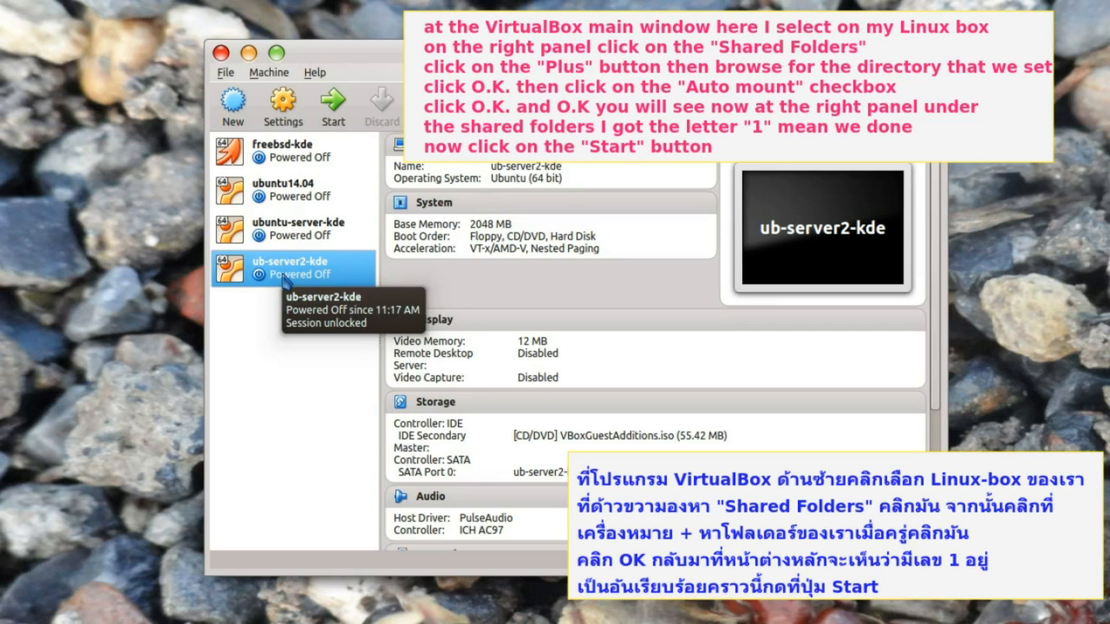
# - Add the host's vbox_share directory as an auto-mounted shared folder for the VM
pyautogui.scroll(-3, 466, 481)
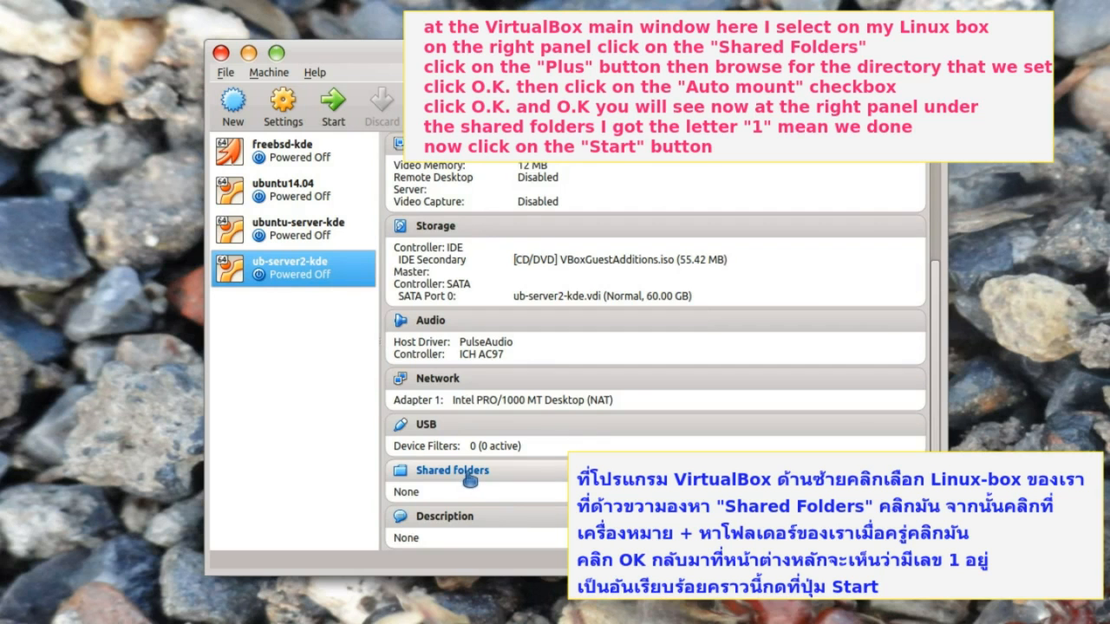
pyautogui.click(468, 472)
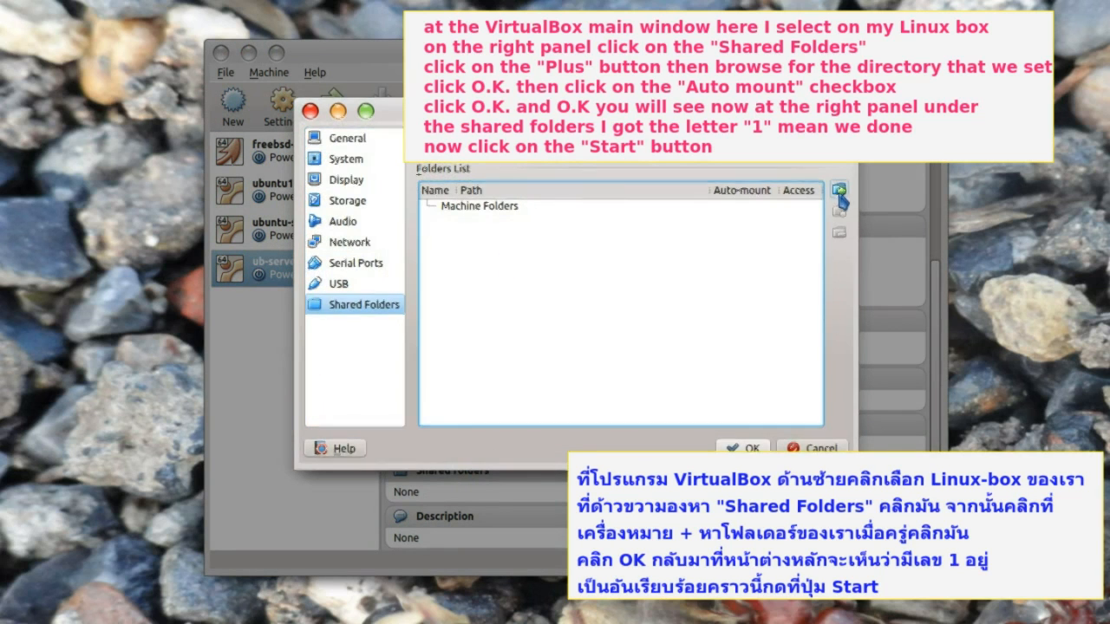
pyautogui.click(838, 190)
pyautogui.click(611, 228)
pyautogui.click(626, 269)
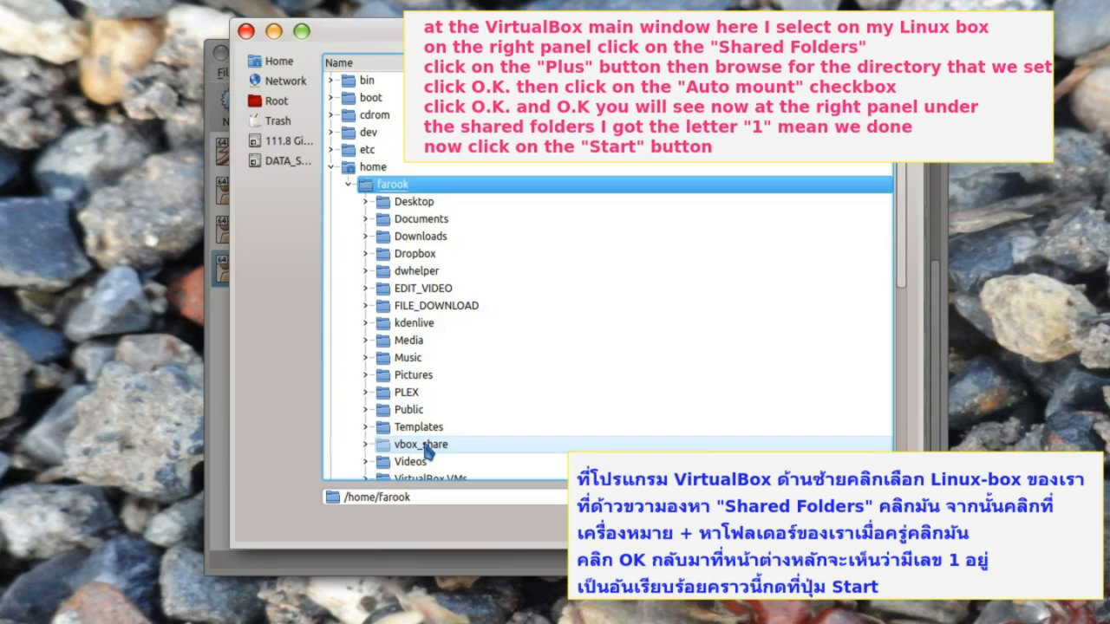
pyautogui.click(425, 449)
pyautogui.press('Return')
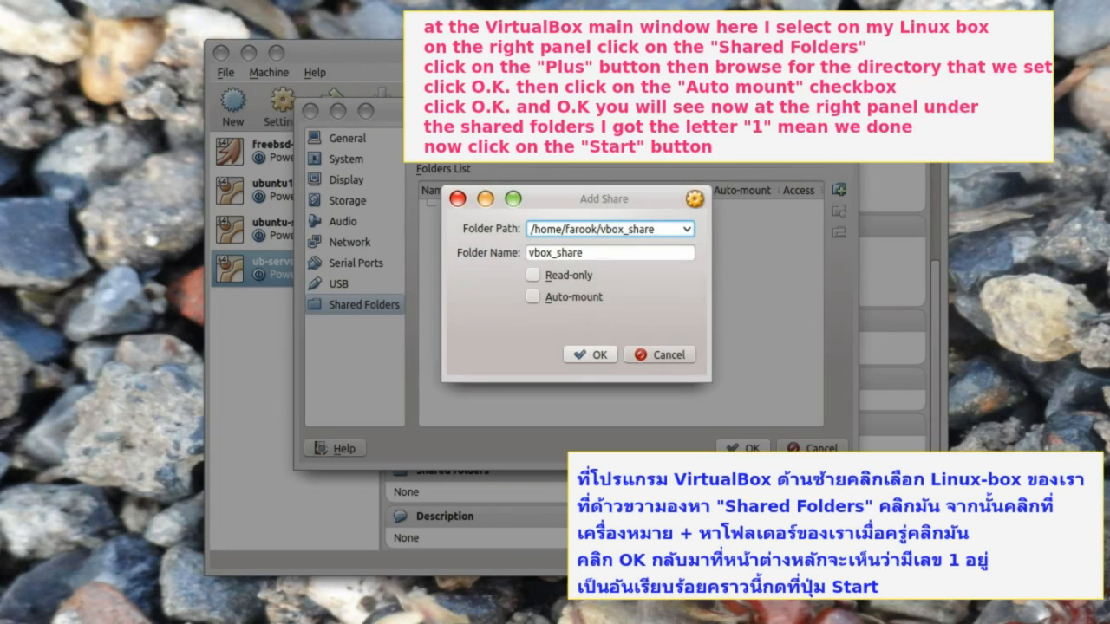
pyautogui.click(532, 296)
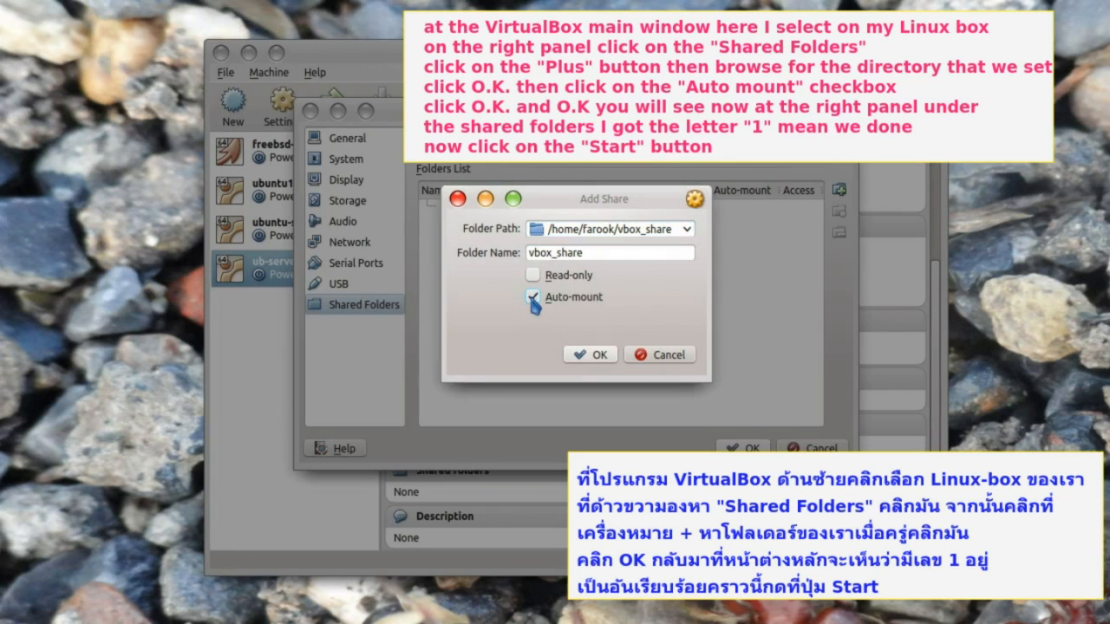
pyautogui.click(591, 355)
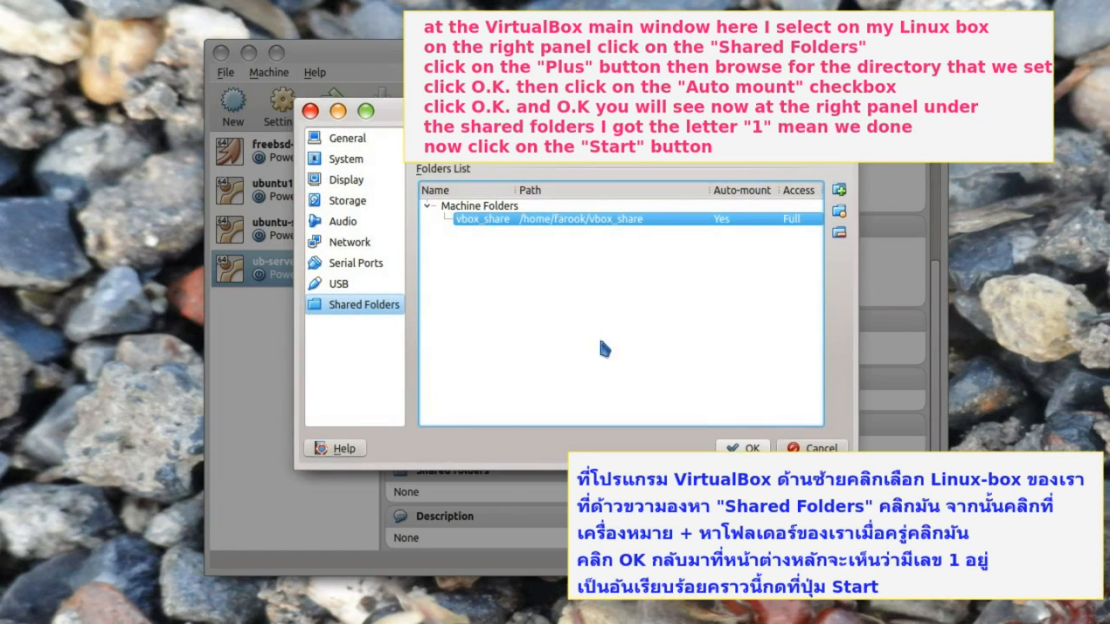
# - Save the settings and boot the ub-server2-kde virtual machine
pyautogui.click(744, 447)
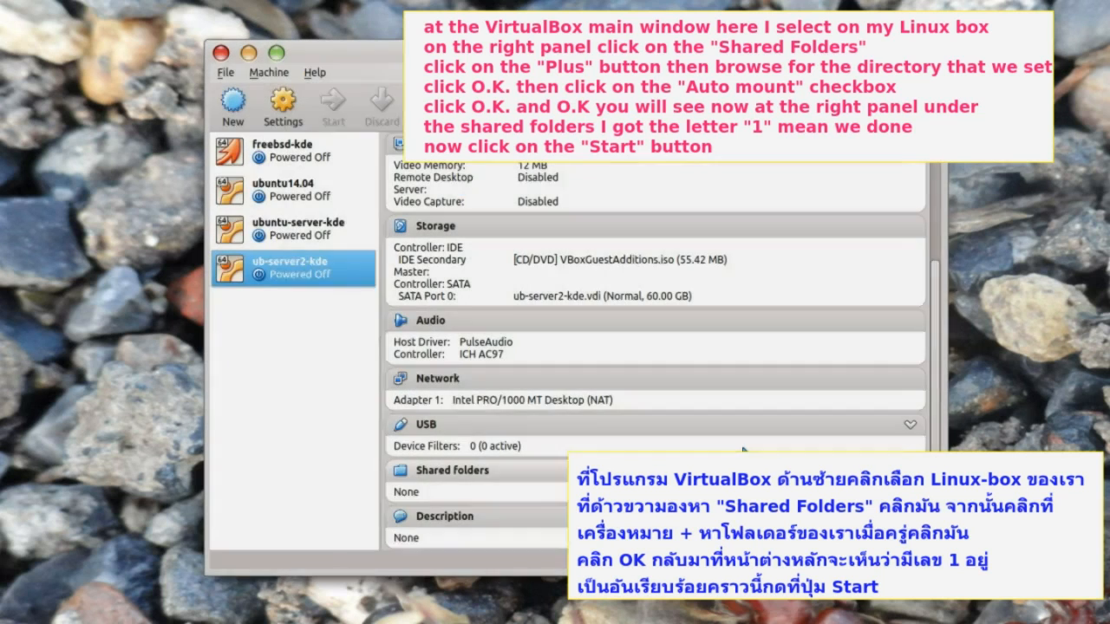
pyautogui.scroll(-1, 715, 429)
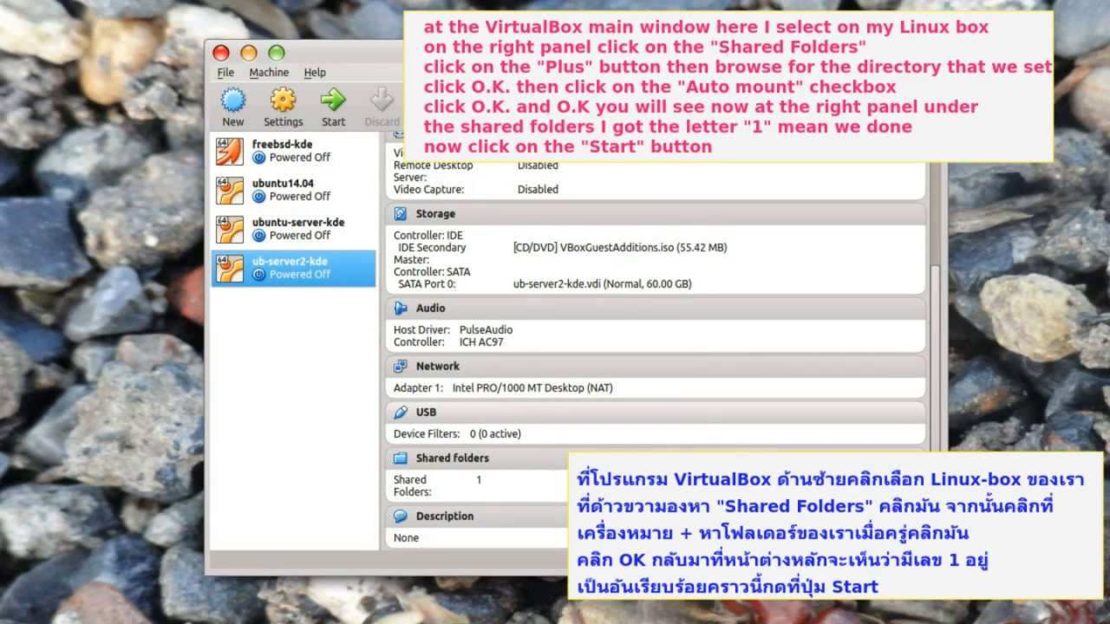
pyautogui.click(336, 115)
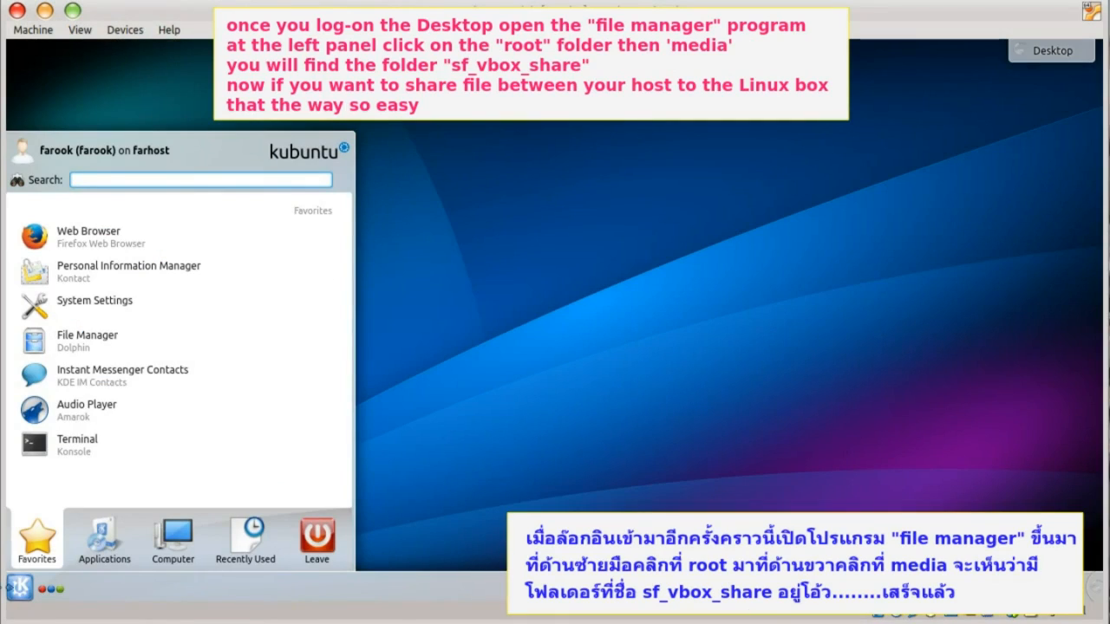
# - Browse the guest's Dolphin from Root to /media/sf_vbox_share to see the shared files
pyautogui.click(92, 340)
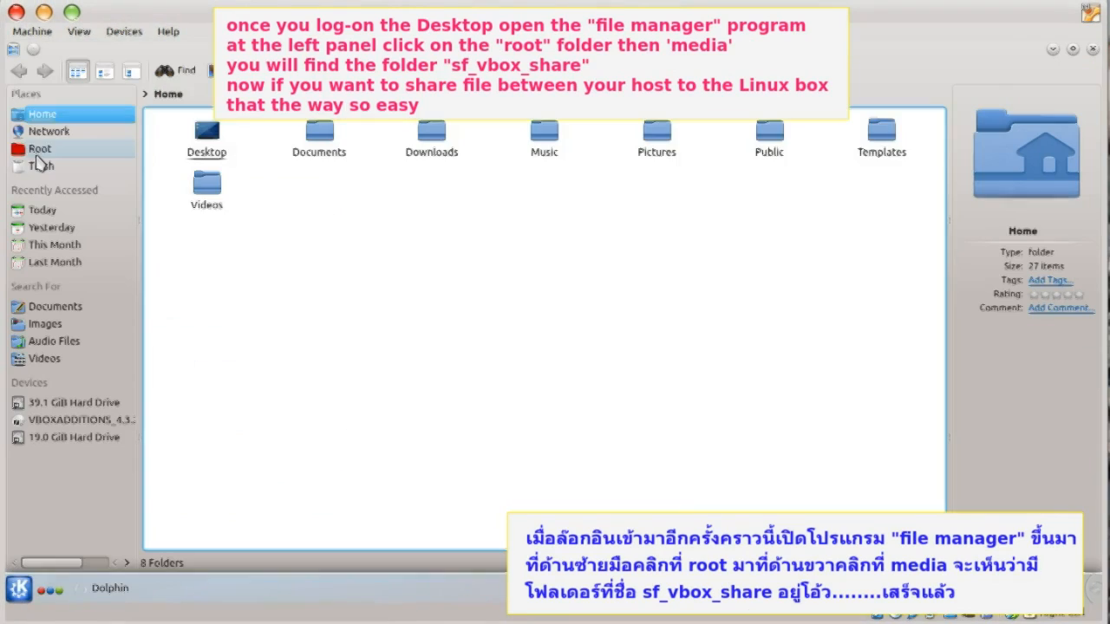
pyautogui.click(40, 150)
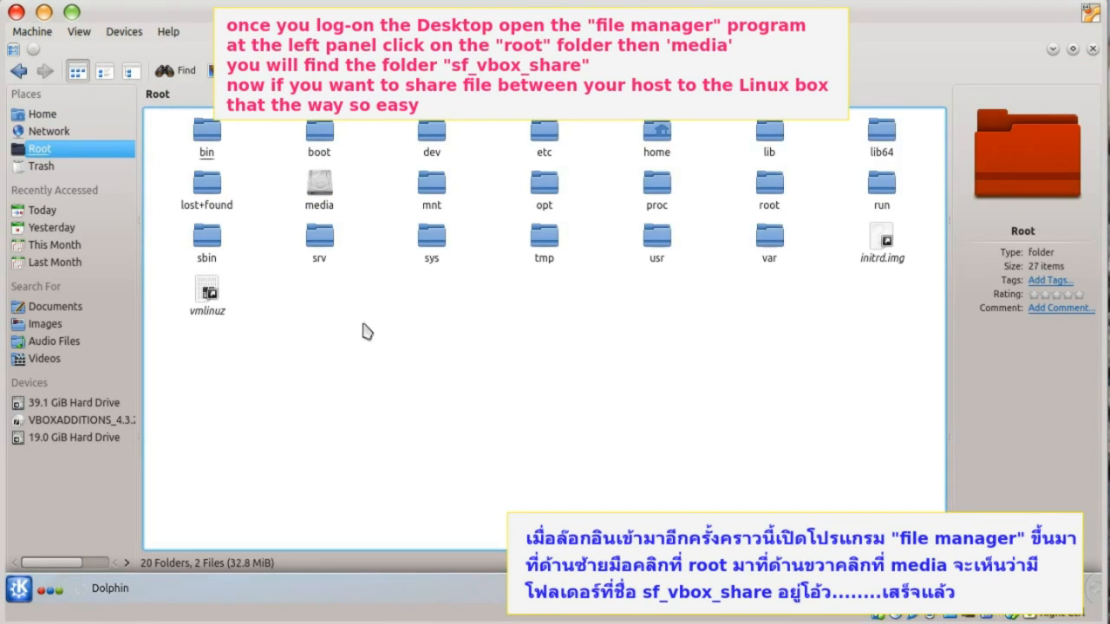
pyautogui.click(327, 202)
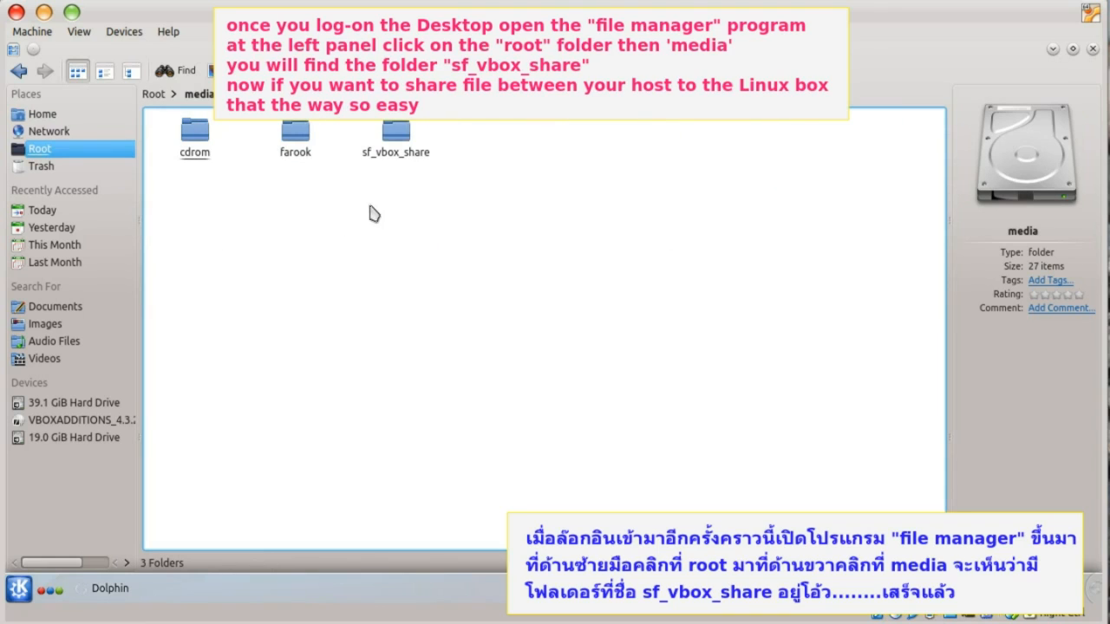
pyautogui.click(395, 152)
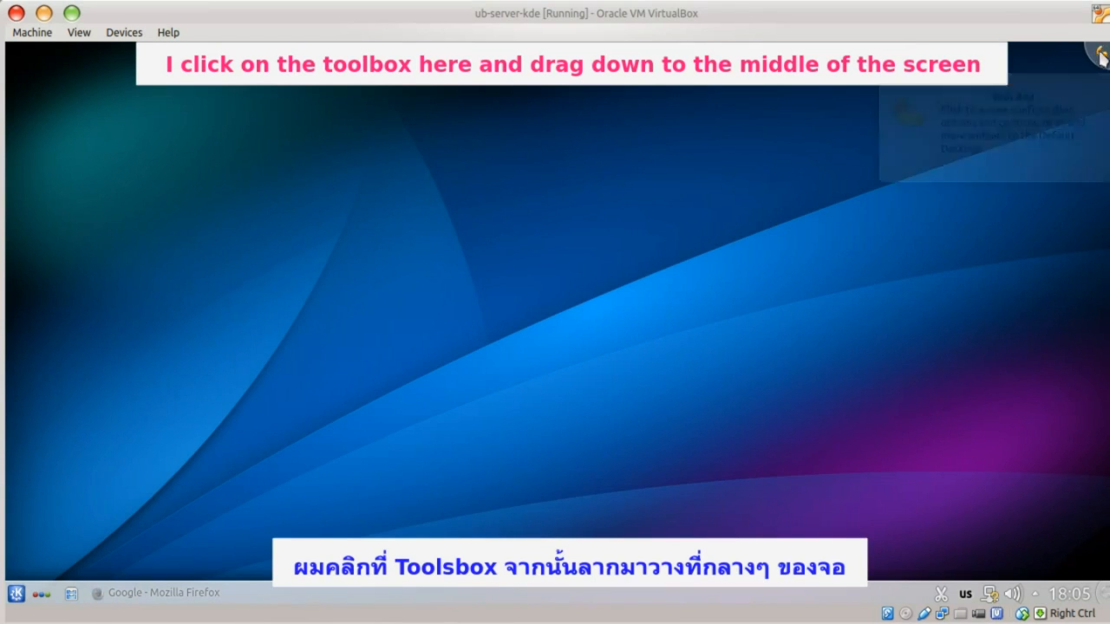
# - Move the desktop toolbox to mid-right edge and add a Default Panel along the top
pyautogui.moveTo(1100, 57); pyautogui.dragTo(1100, 322)
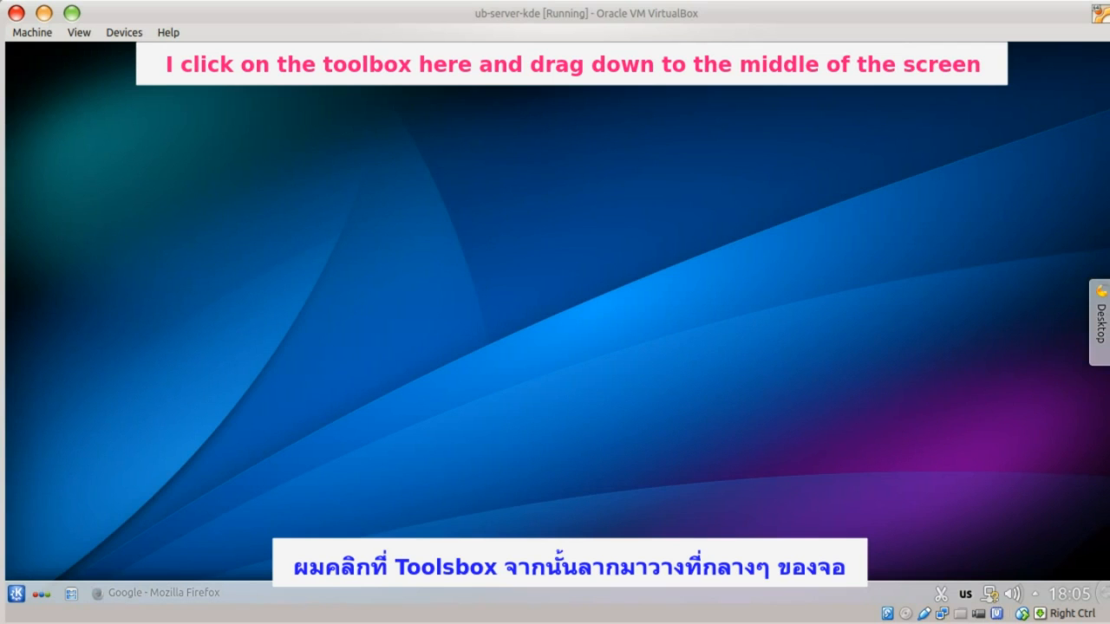
pyautogui.rightClick(874, 85)
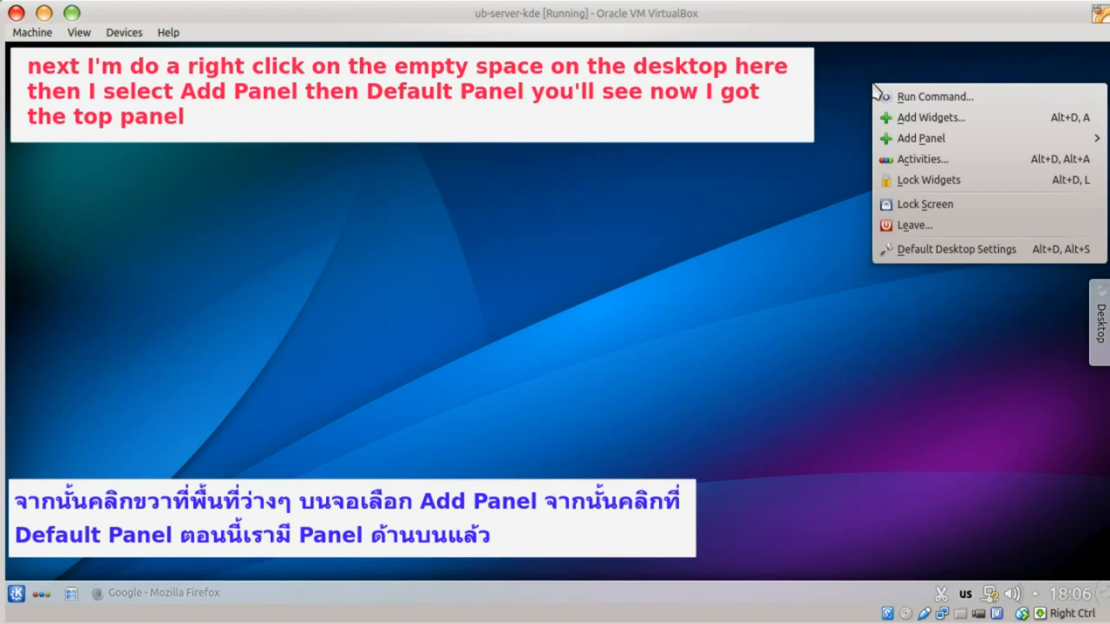
pyautogui.moveTo(904, 144)
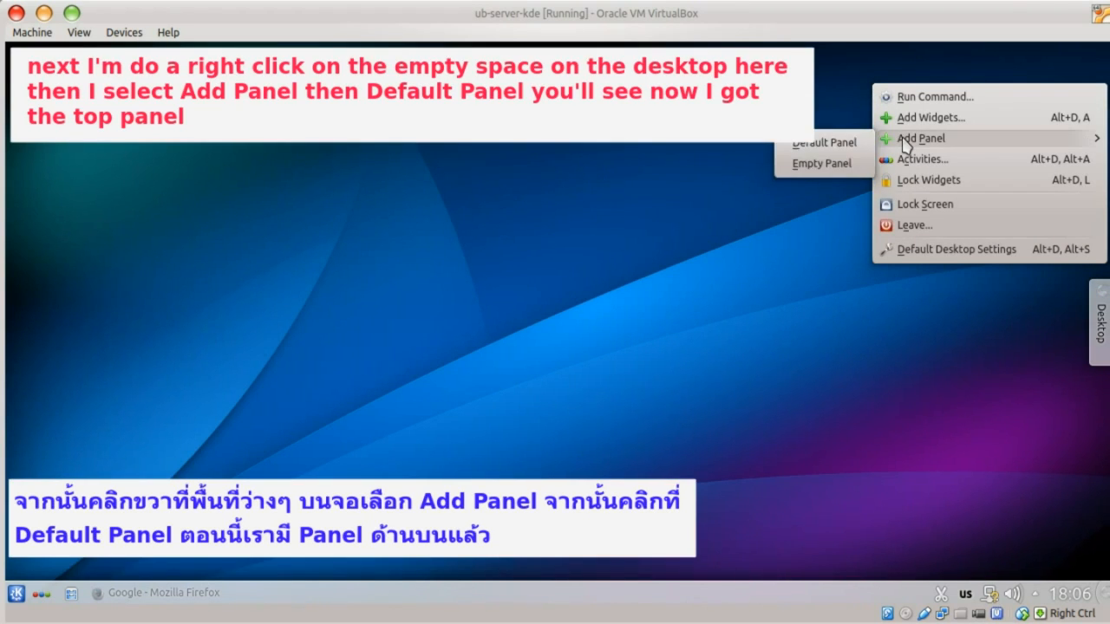
pyautogui.click(830, 146)
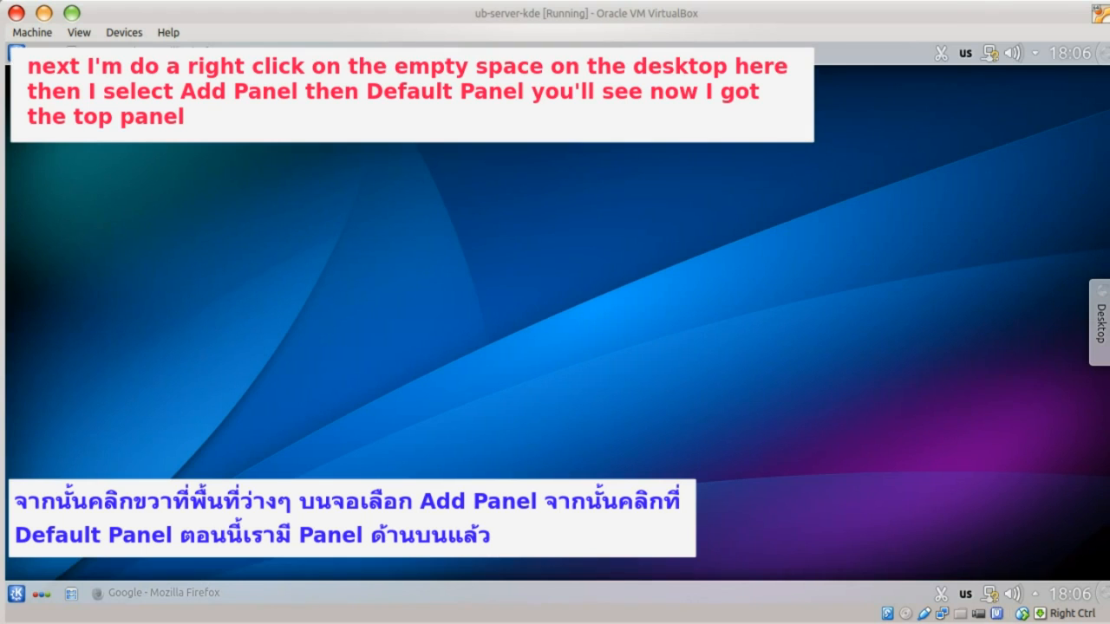
pyautogui.rightClick(639, 590)
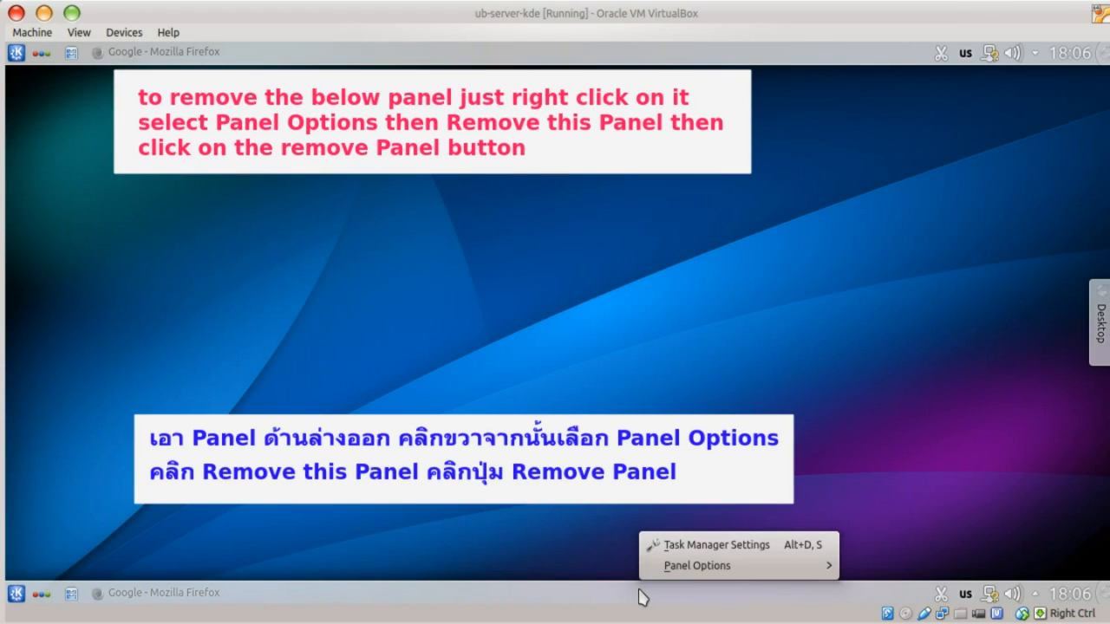
# - Remove the bottom panel and drag the desktop toolbox to the bottom-right corner
pyautogui.moveTo(676, 568)
pyautogui.click(893, 589)
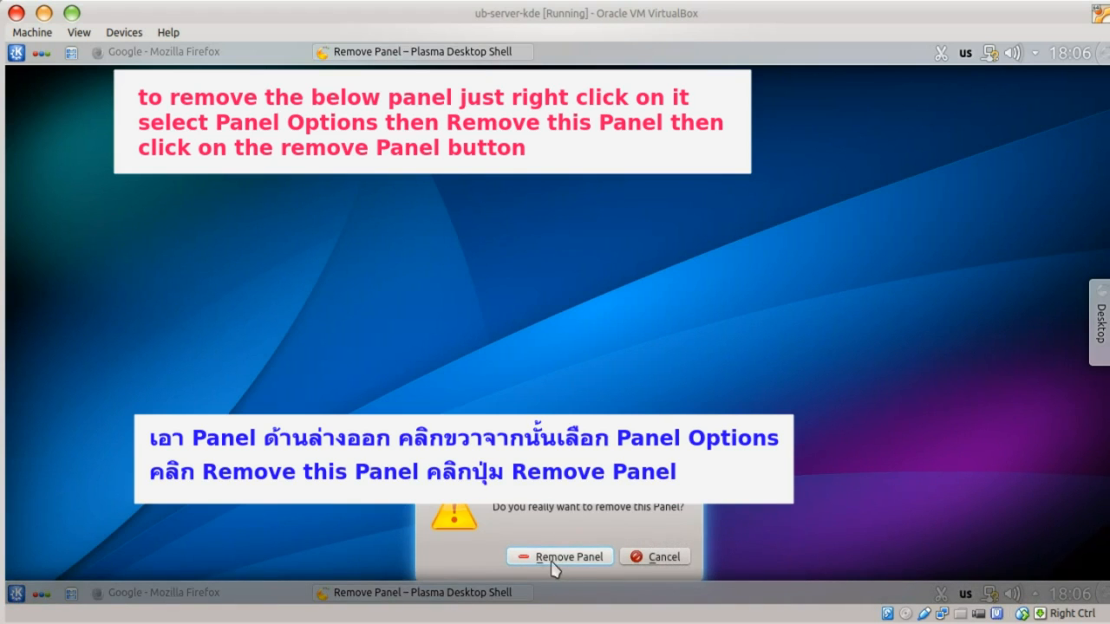
pyautogui.click(560, 558)
pyautogui.moveTo(1104, 305); pyautogui.dragTo(1100, 597)
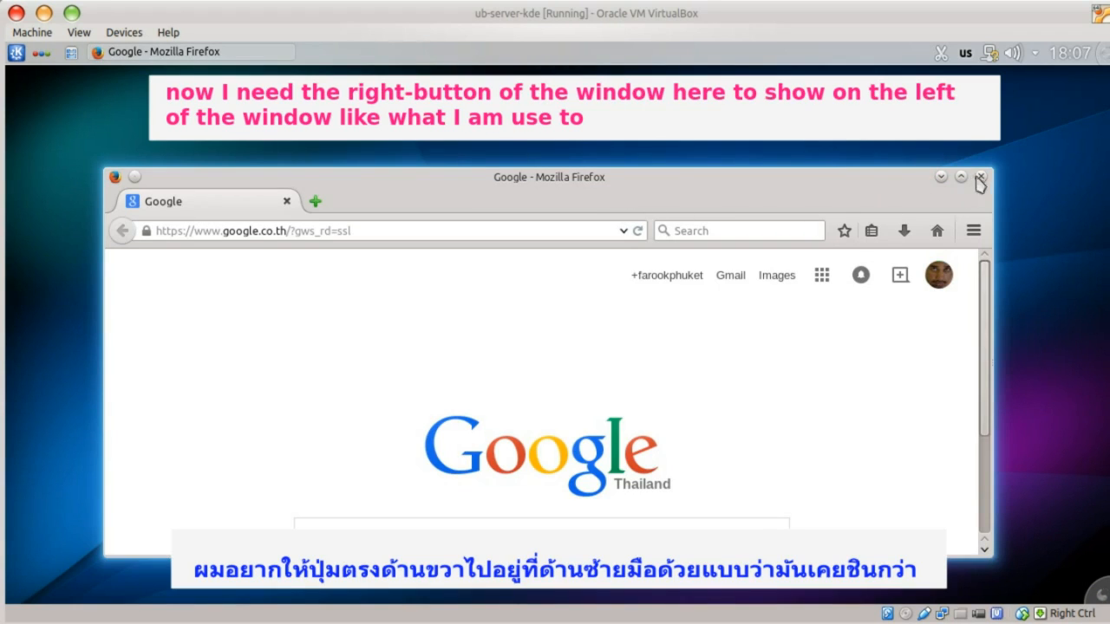
# - Open System Settings from the Kickoff menu and go to Workspace Appearance's Window Decorations
pyautogui.click(18, 54)
pyautogui.click(95, 240)
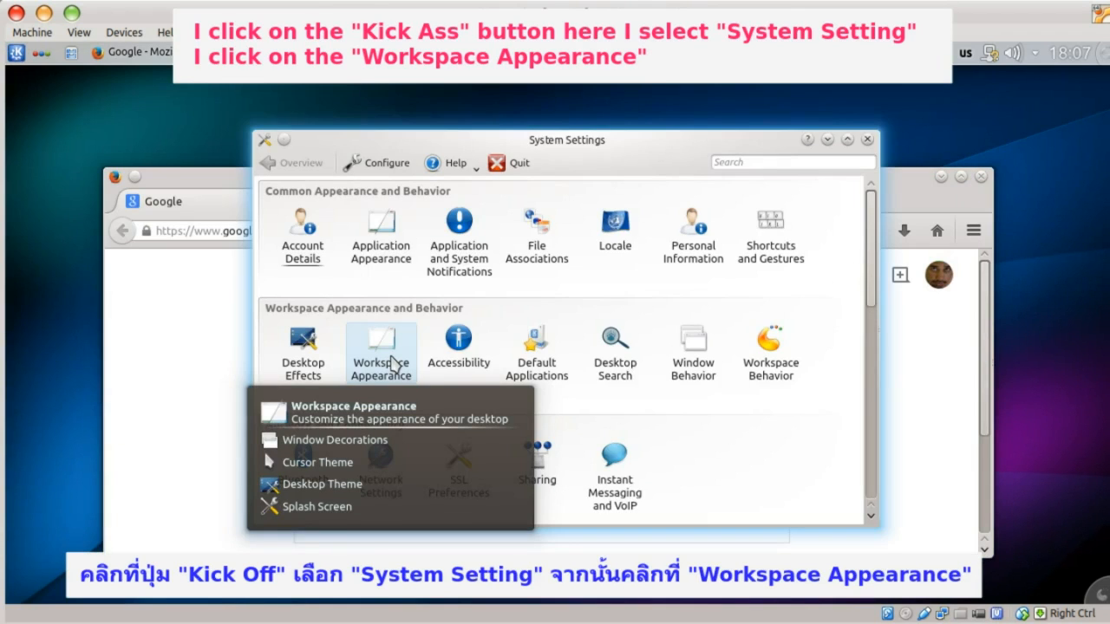
pyautogui.click(382, 351)
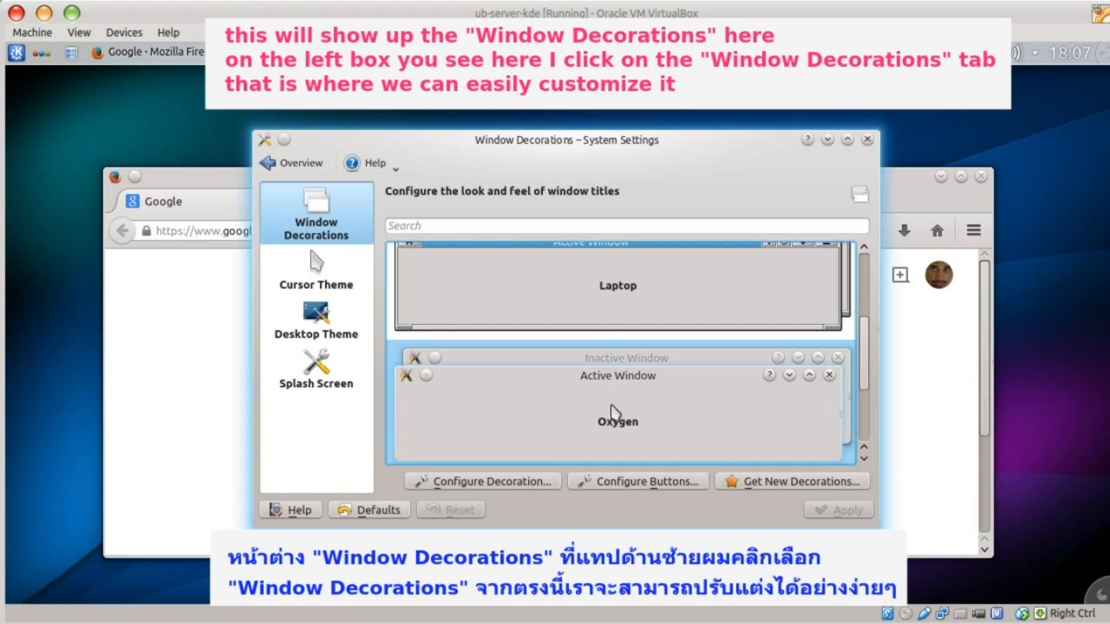
# - Enable custom titlebar button positions and move the buttons to the titlebar's left end
pyautogui.click(602, 483)
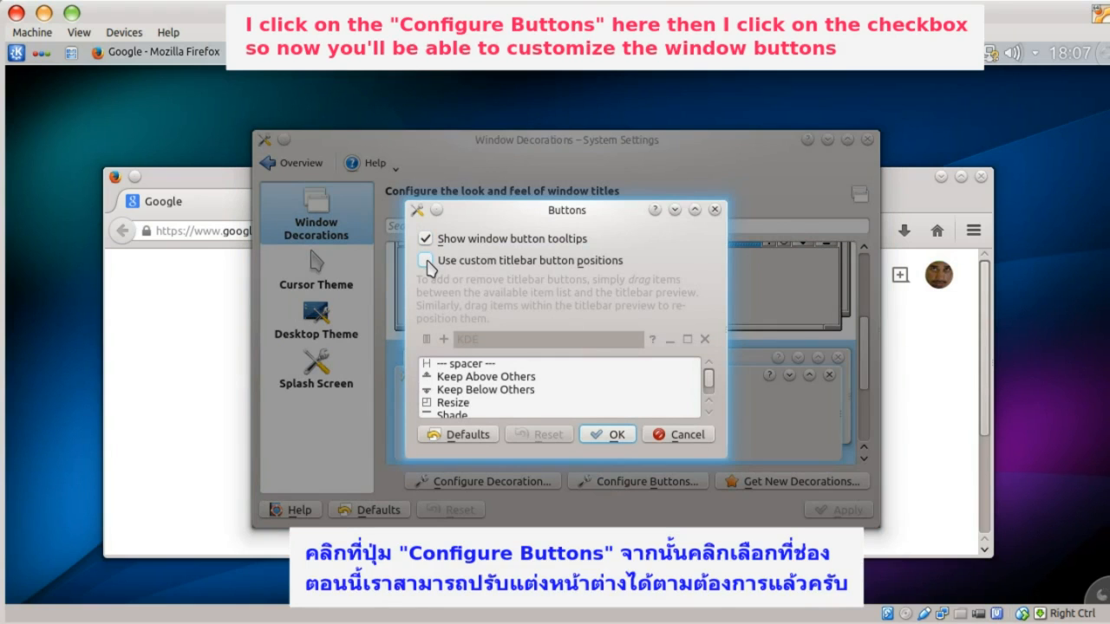
pyautogui.click(426, 261)
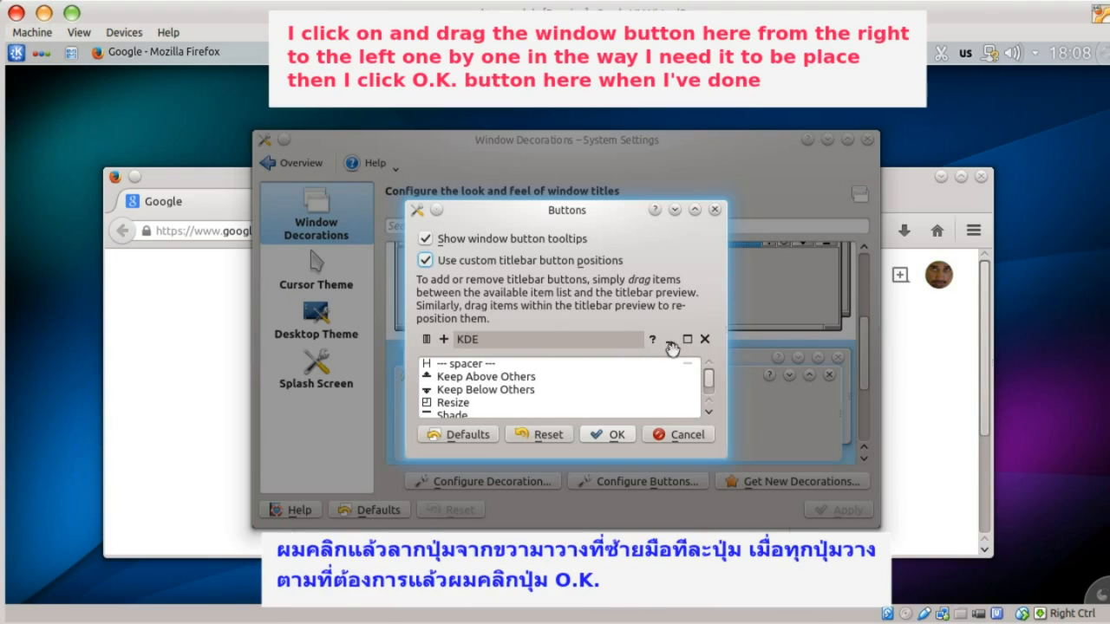
pyautogui.moveTo(675, 344); pyautogui.dragTo(425, 341)
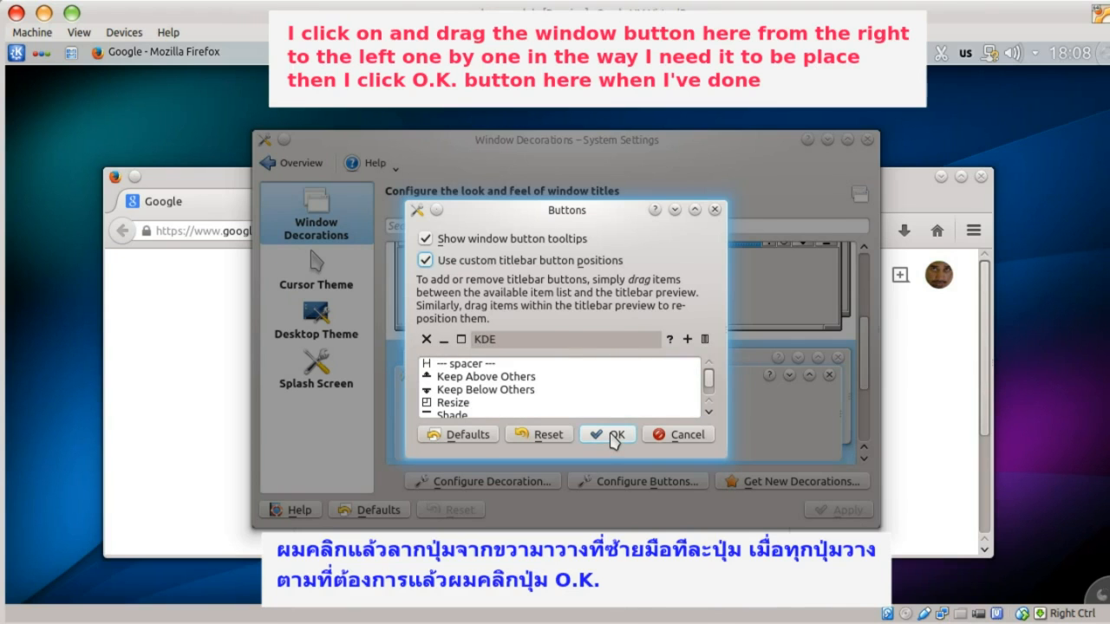
pyautogui.click(613, 436)
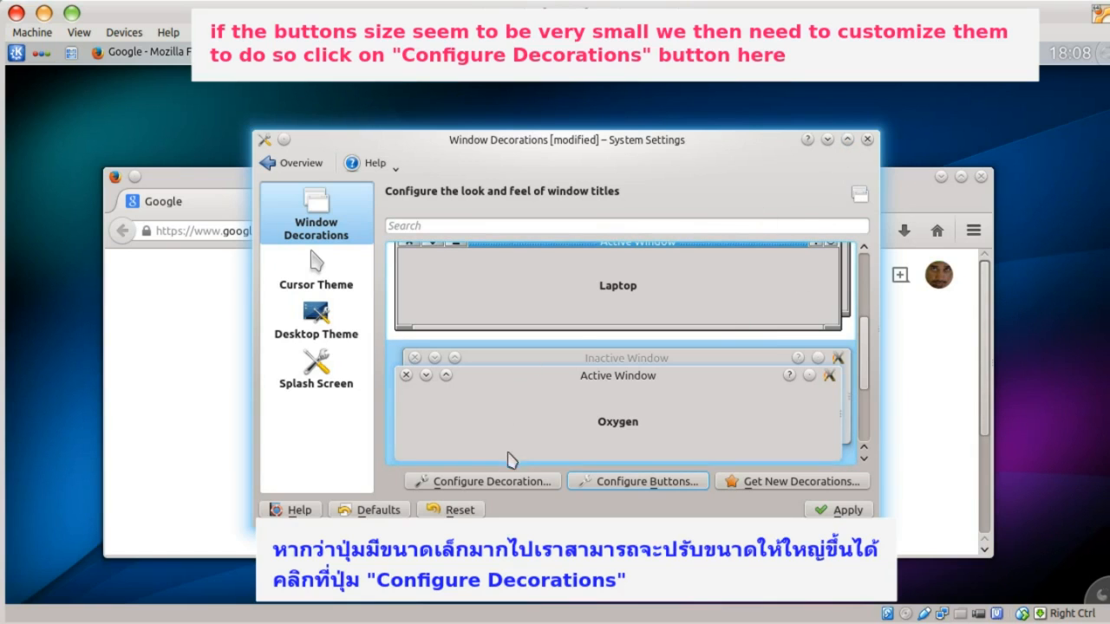
# - Set the decoration's Border size and Button size both to Large
pyautogui.click(503, 483)
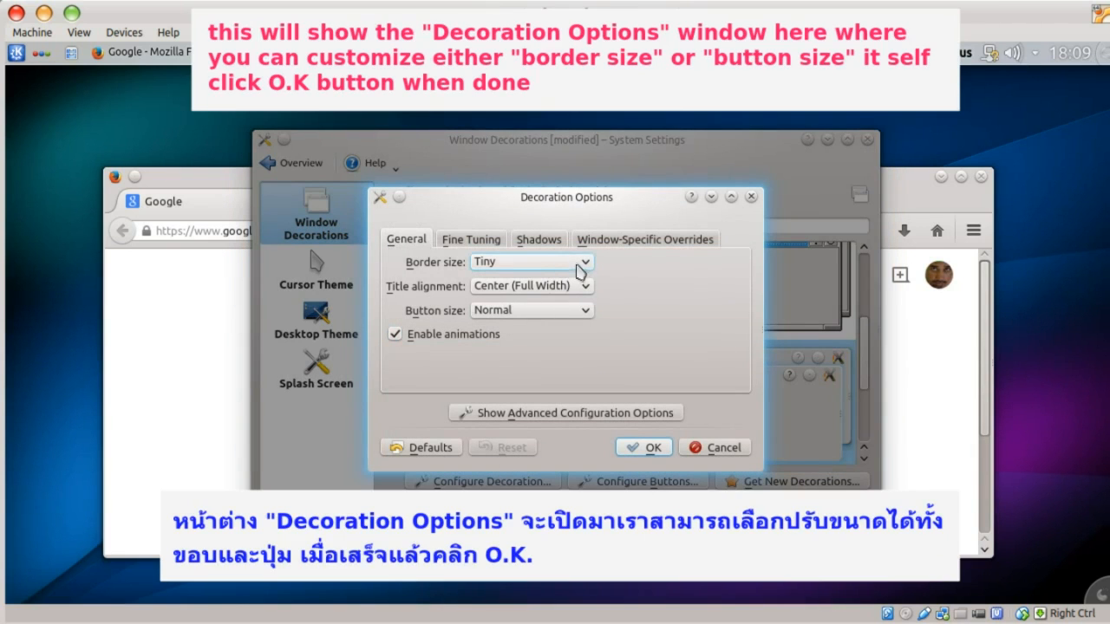
pyautogui.click(586, 263)
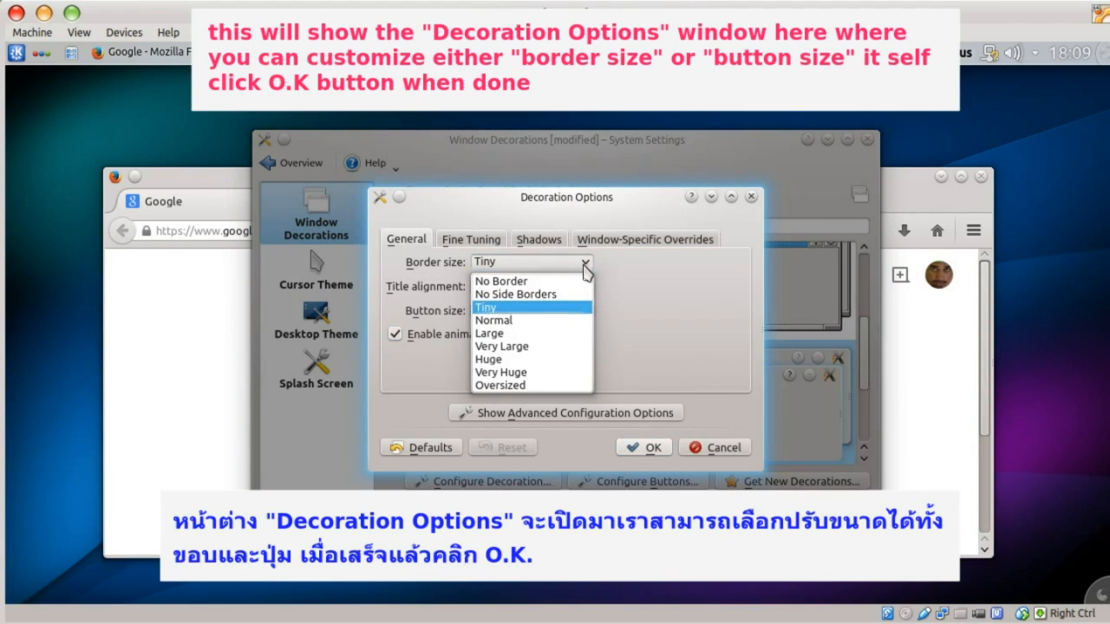
pyautogui.click(535, 334)
pyautogui.click(532, 311)
pyautogui.click(532, 354)
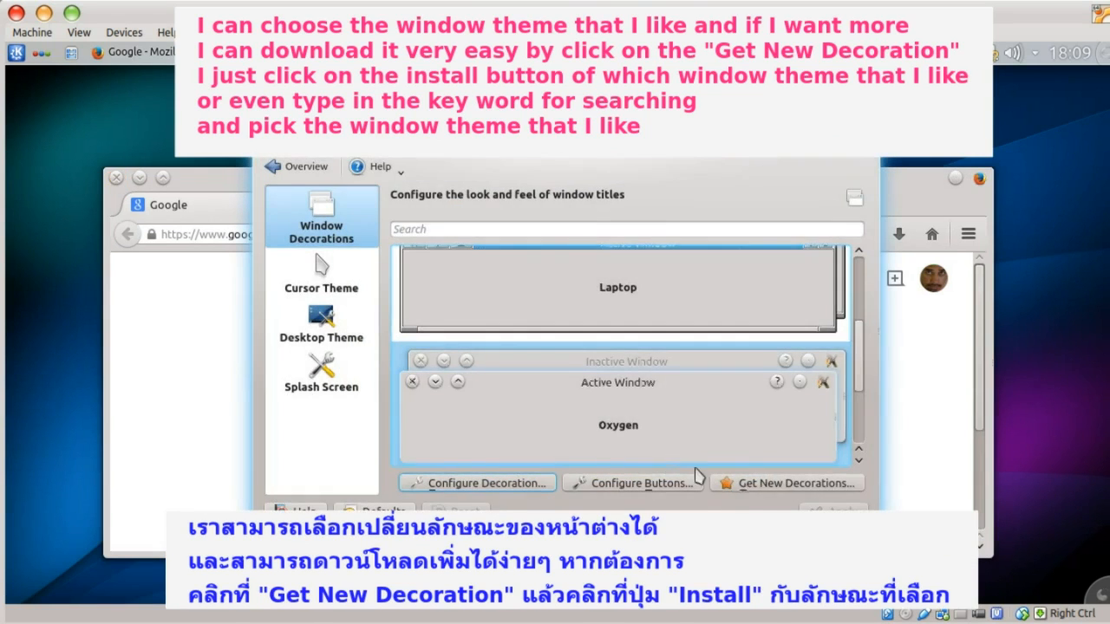
pyautogui.scroll(-3, 664, 343)
pyautogui.scroll(4, 663, 342)
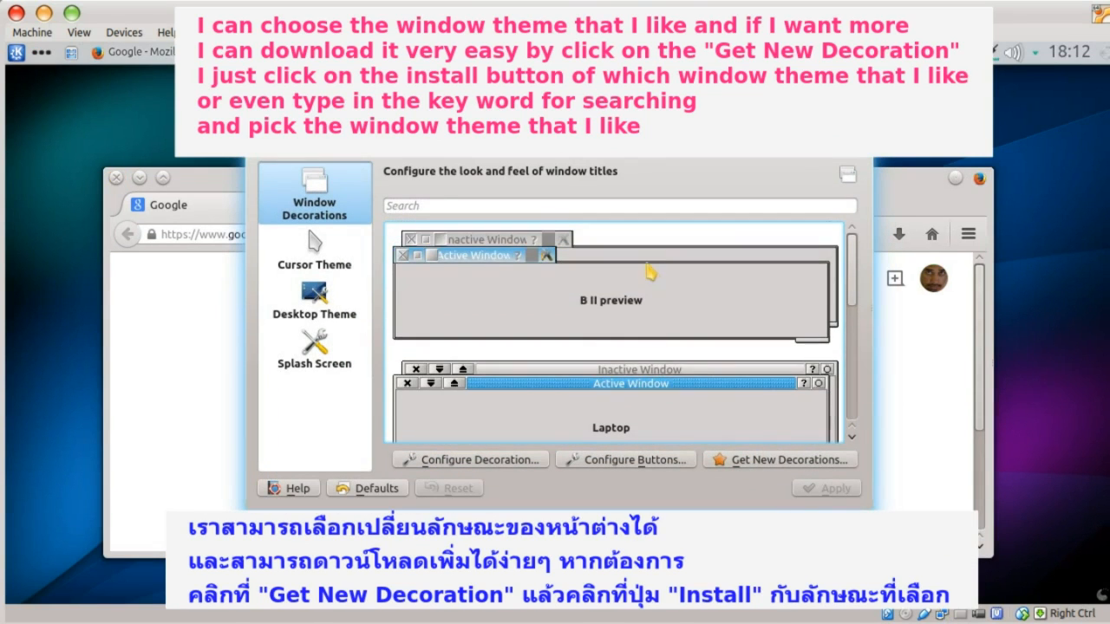
# - Install the cupertino-yose aurorae decoration via Get New Decorations, searching for 'osx'
pyautogui.click(763, 460)
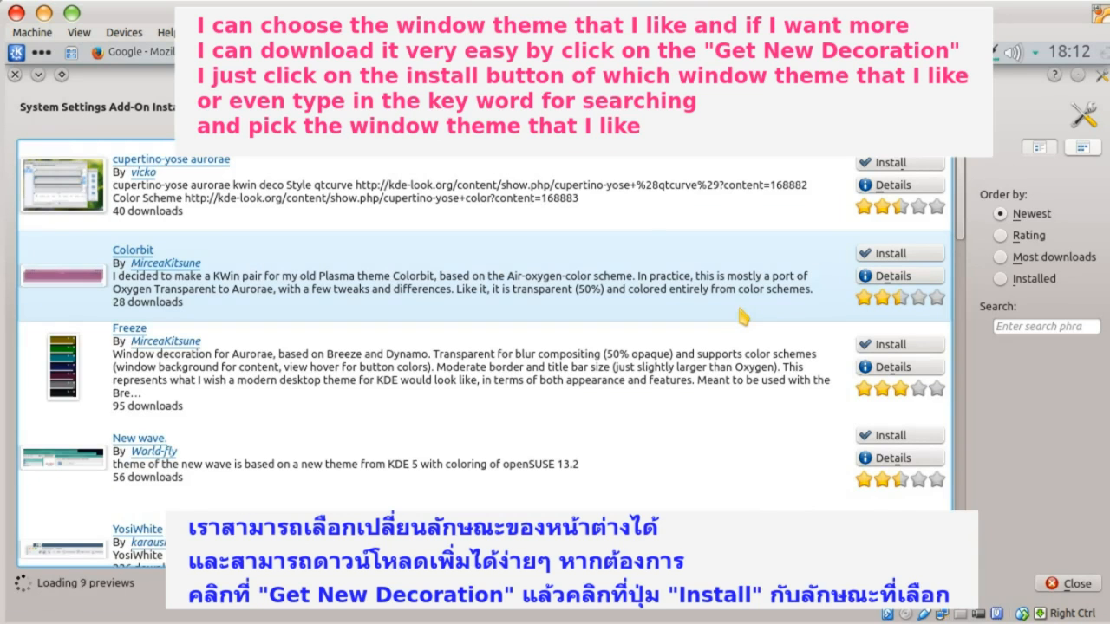
pyautogui.click(891, 164)
pyautogui.moveTo(969, 225); pyautogui.dragTo(965, 273)
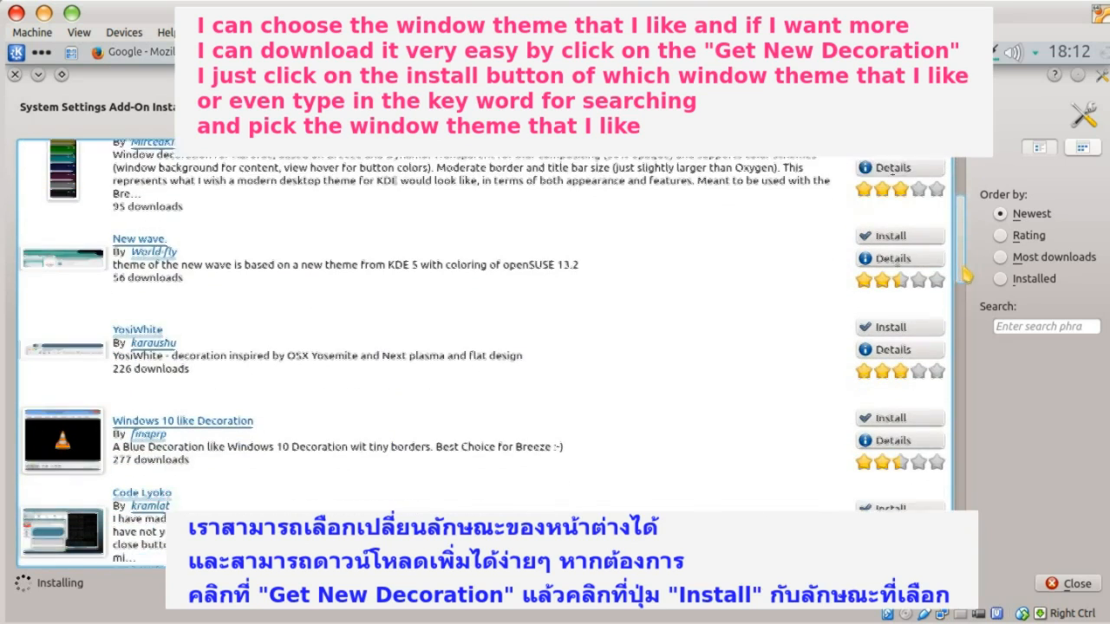
pyautogui.click(1017, 327)
pyautogui.write('osx')
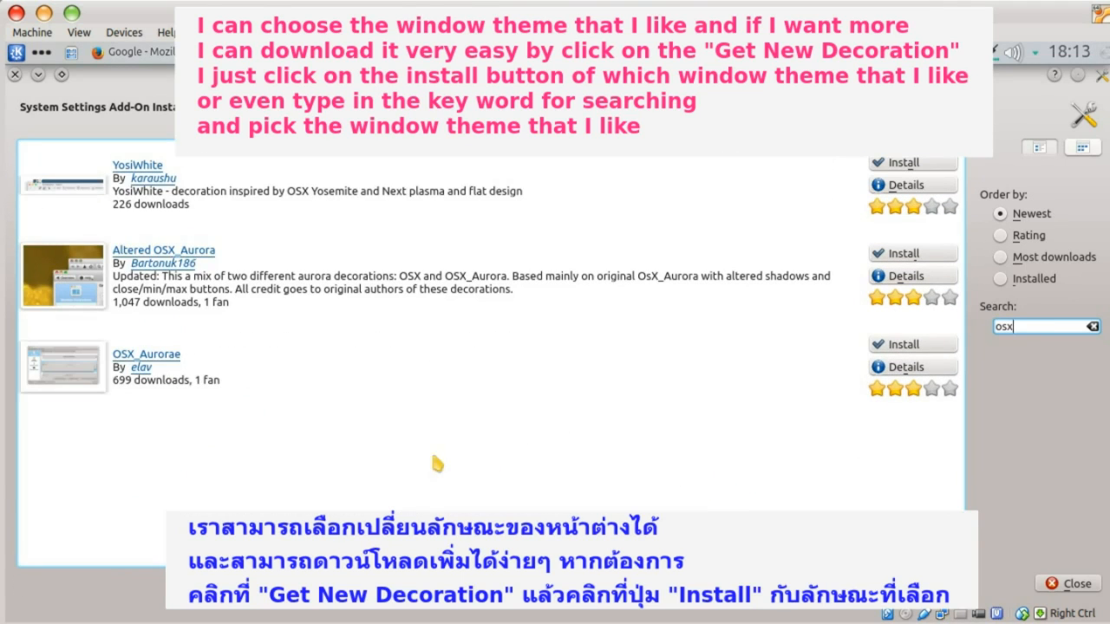
pyautogui.click(1072, 585)
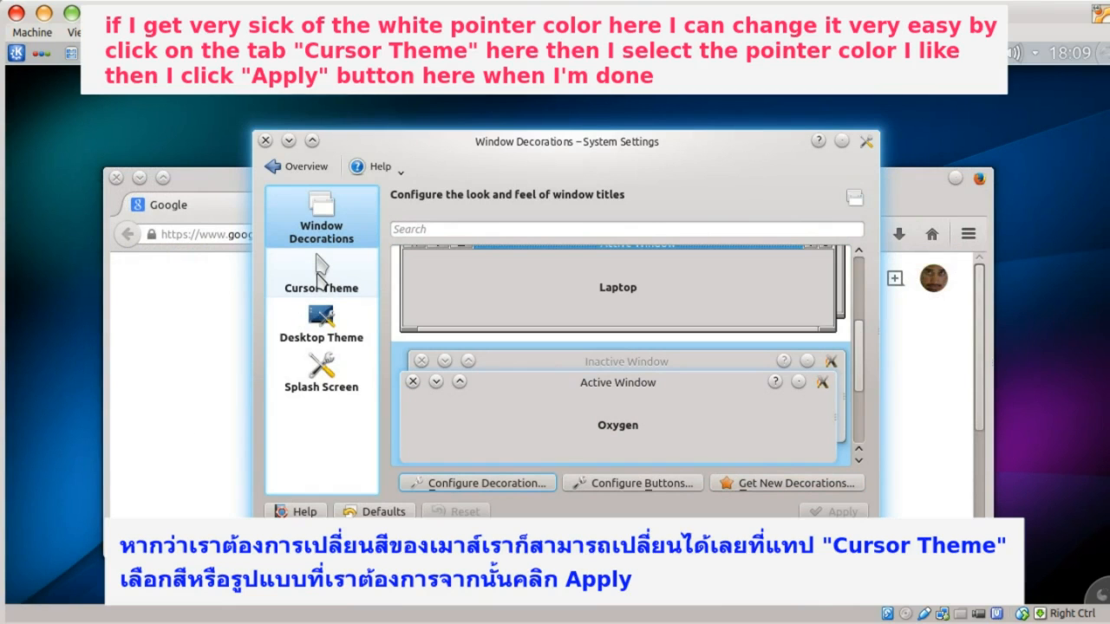
# - Apply the Oxygen Yellow cursor theme
pyautogui.click(319, 269)
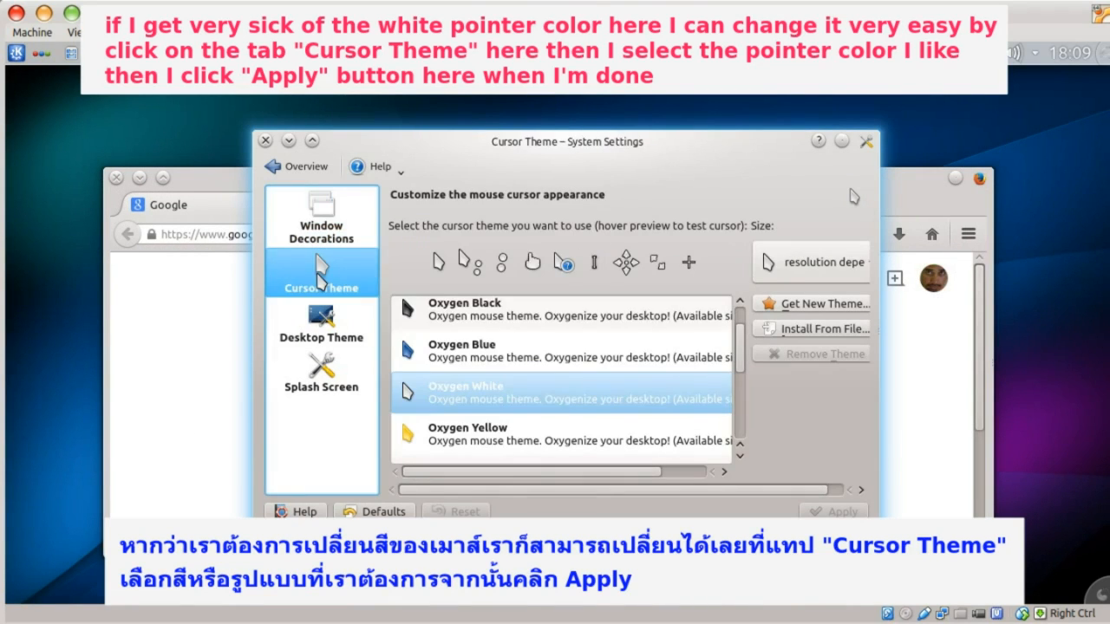
pyautogui.click(475, 316)
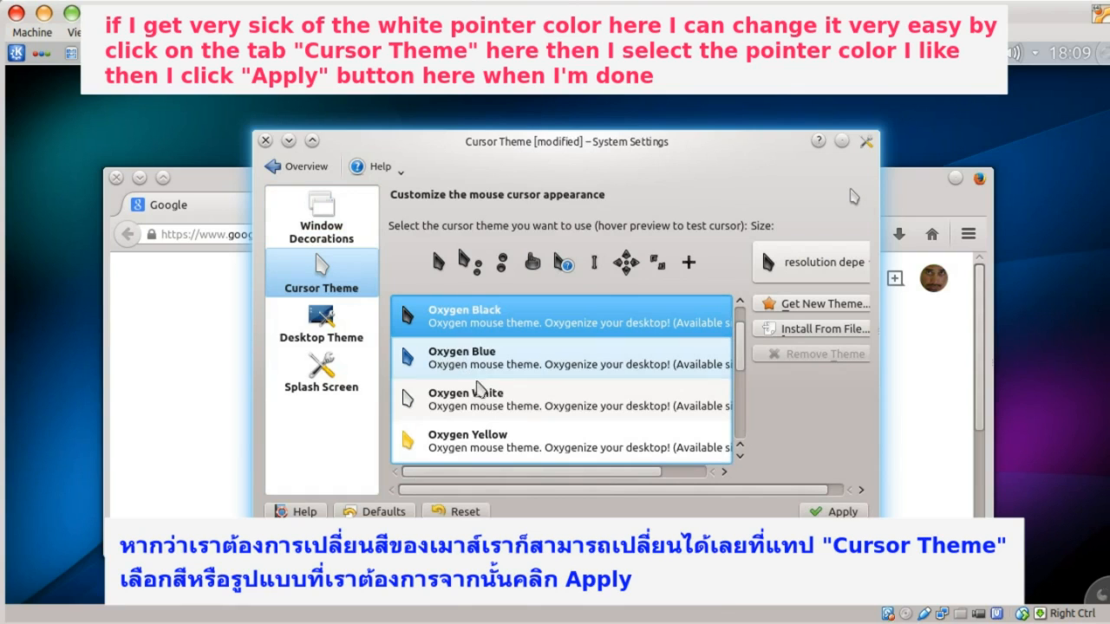
pyautogui.click(477, 444)
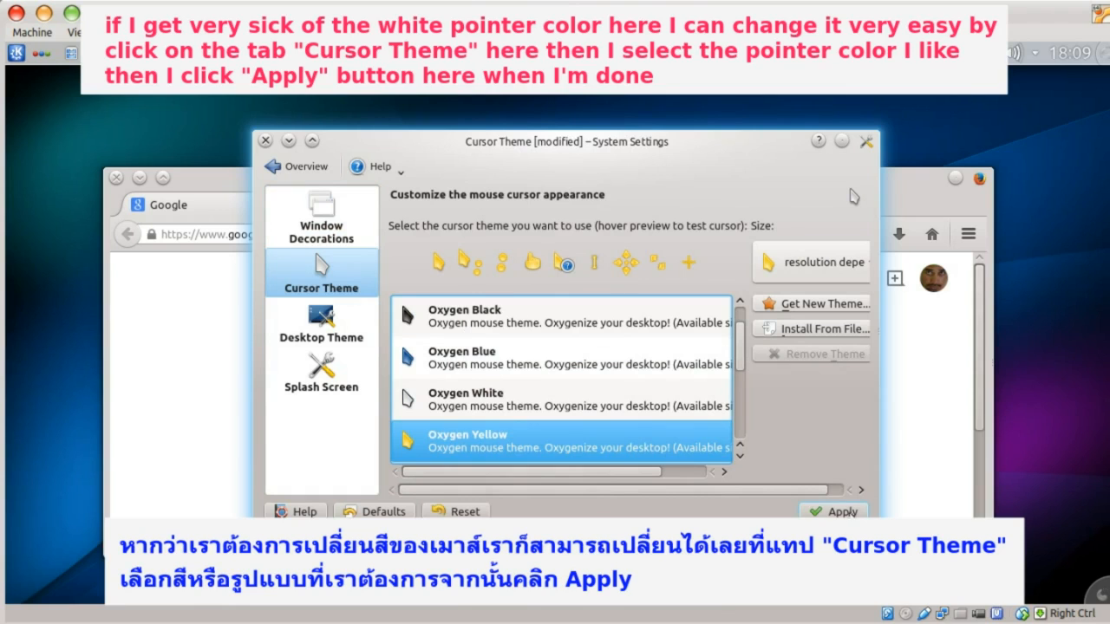
pyautogui.click(839, 511)
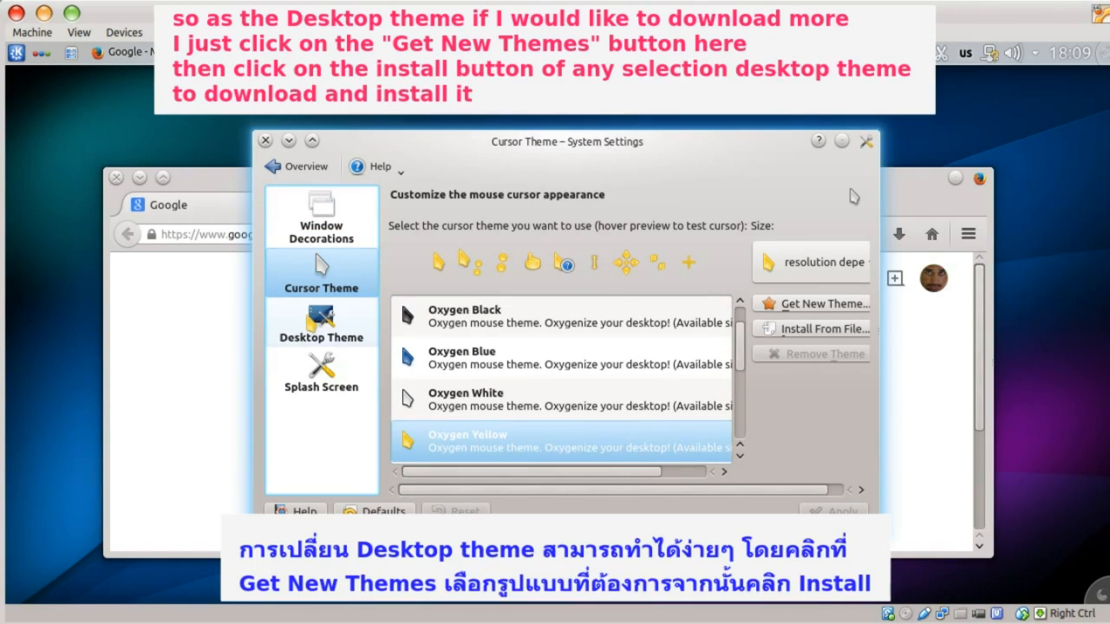
# - Download the openSUSElight desktop theme through Get New Themes
pyautogui.click(321, 322)
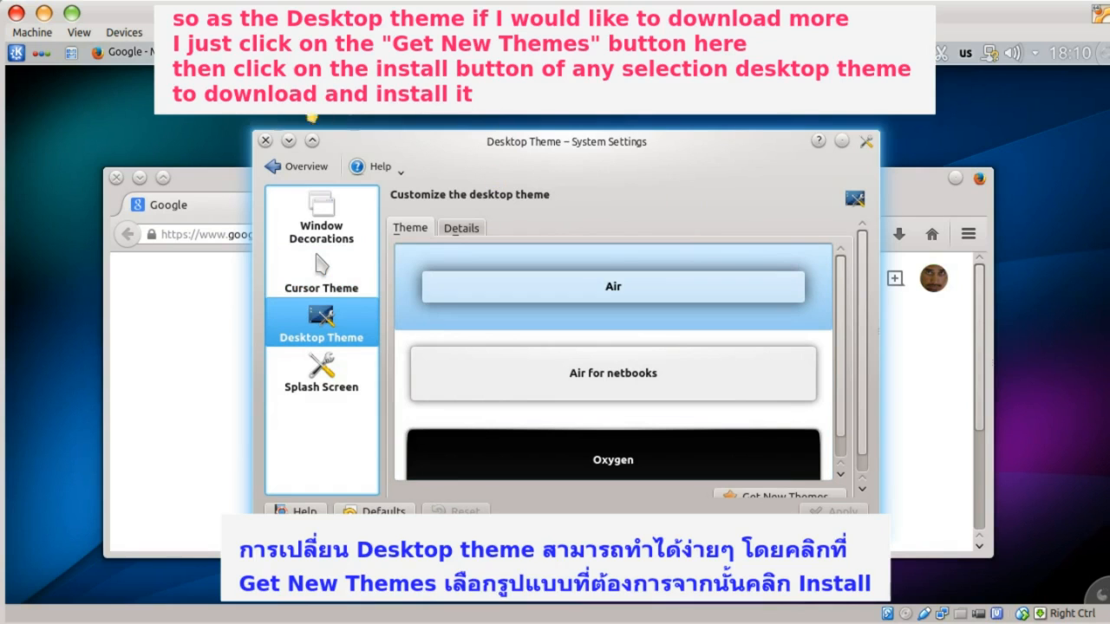
pyautogui.moveTo(458, 143); pyautogui.dragTo(458, 112)
pyautogui.click(775, 459)
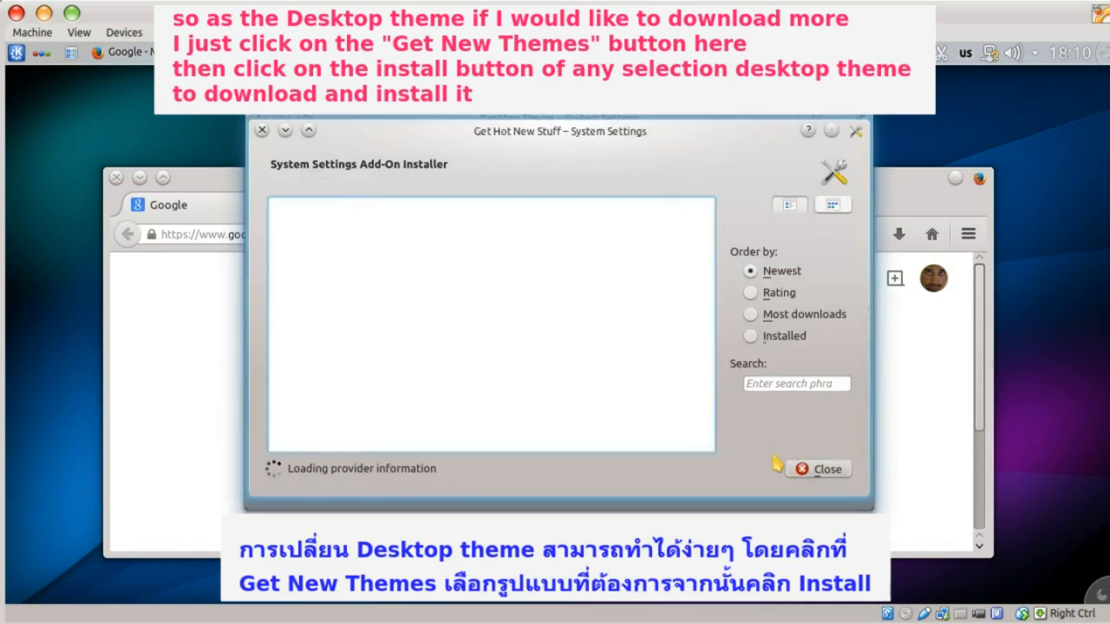
pyautogui.click(890, 253)
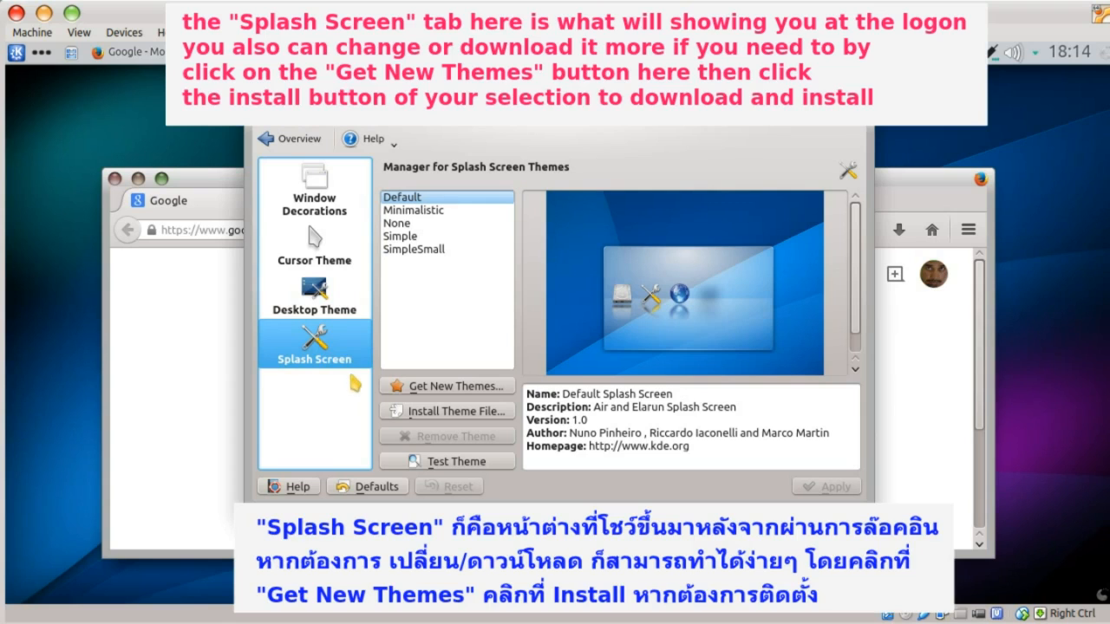
# - Preview the Minimalistic, None and SimpleSmall splash screens, then download and apply WinterRiver
pyautogui.click(406, 211)
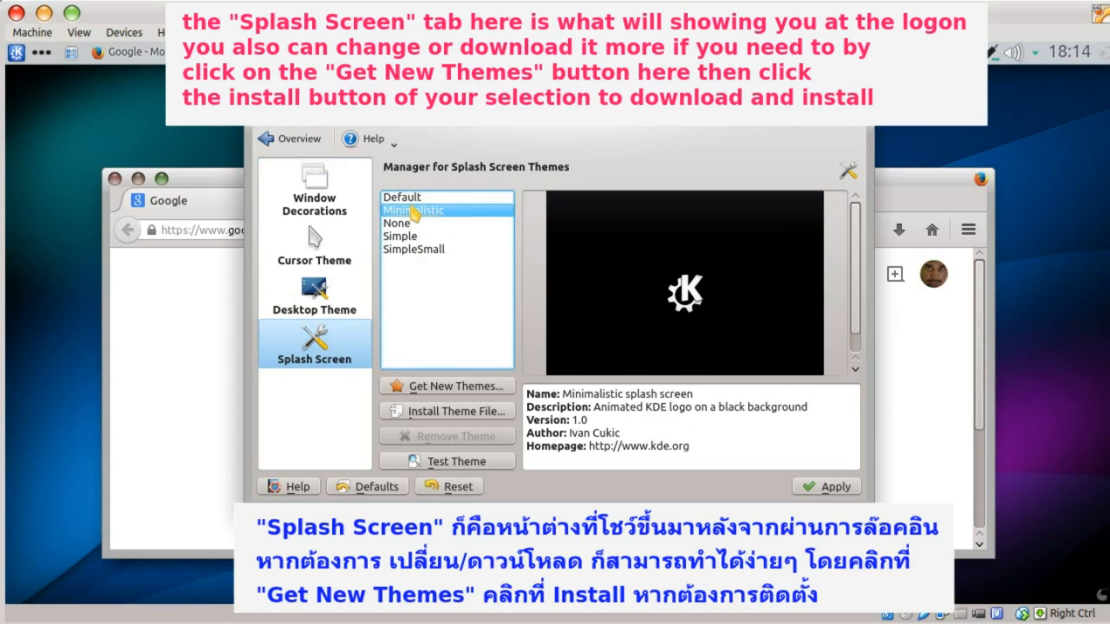
pyautogui.click(397, 223)
pyautogui.click(413, 249)
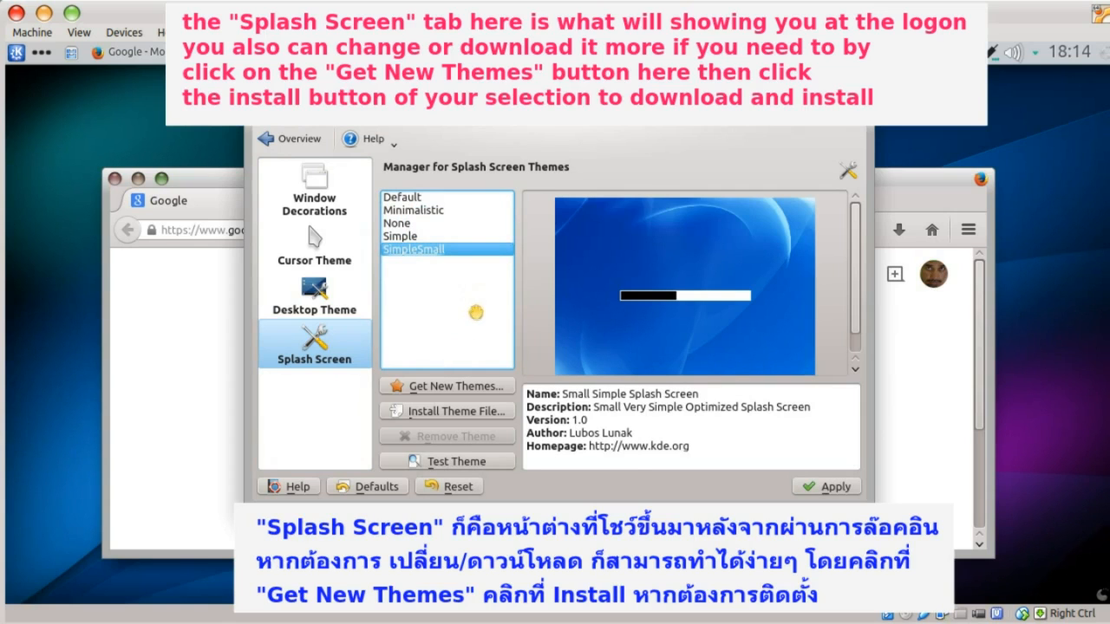
pyautogui.click(469, 392)
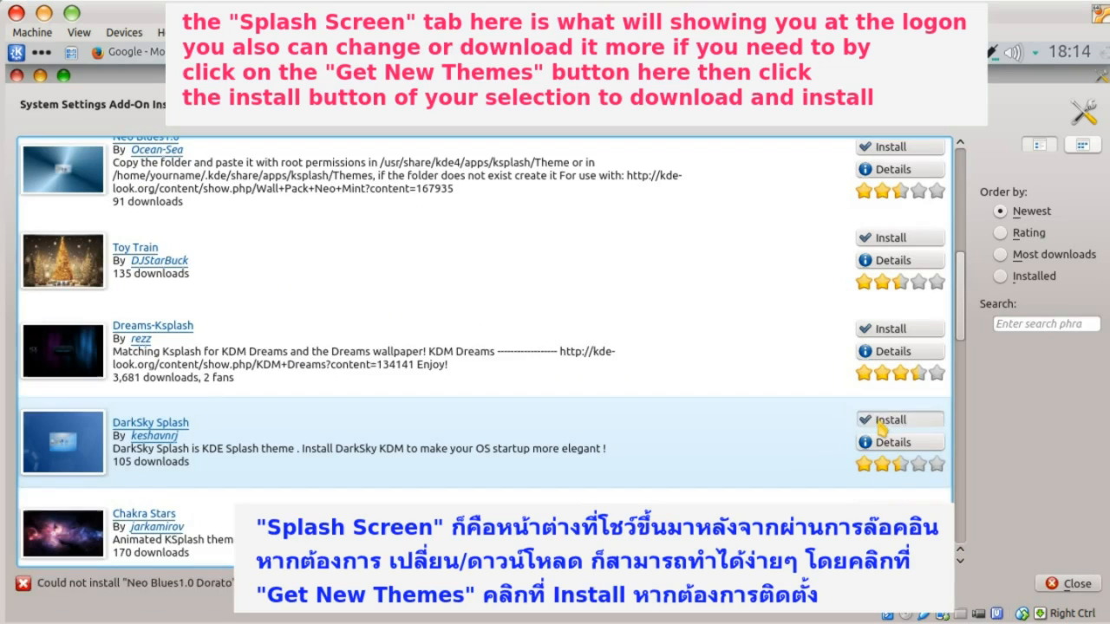
pyautogui.click(899, 420)
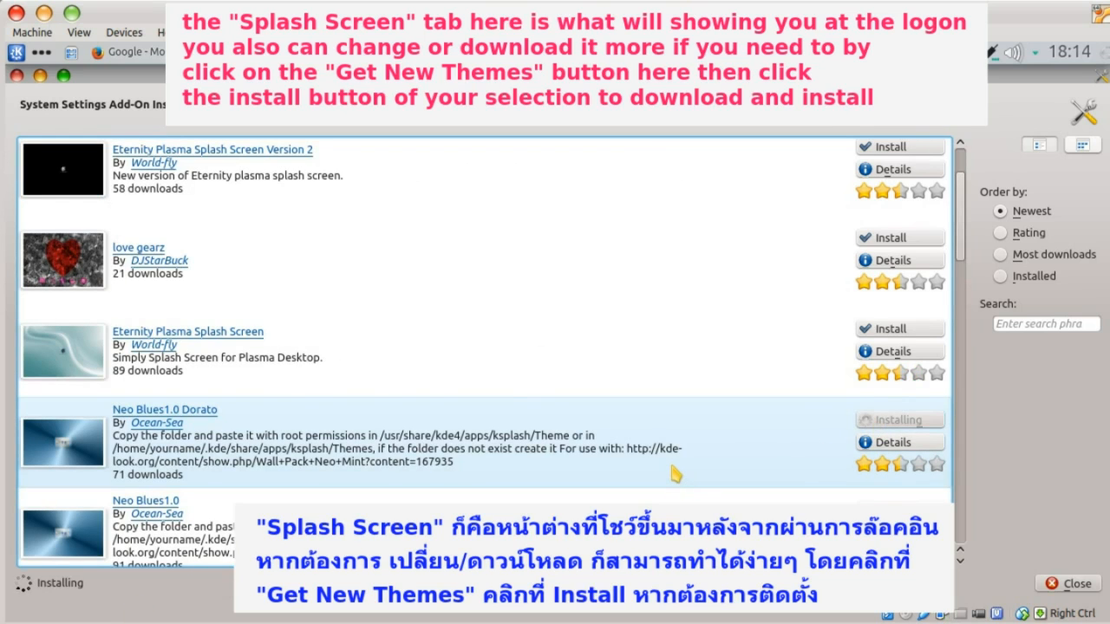
pyautogui.scroll(-2, 674, 473)
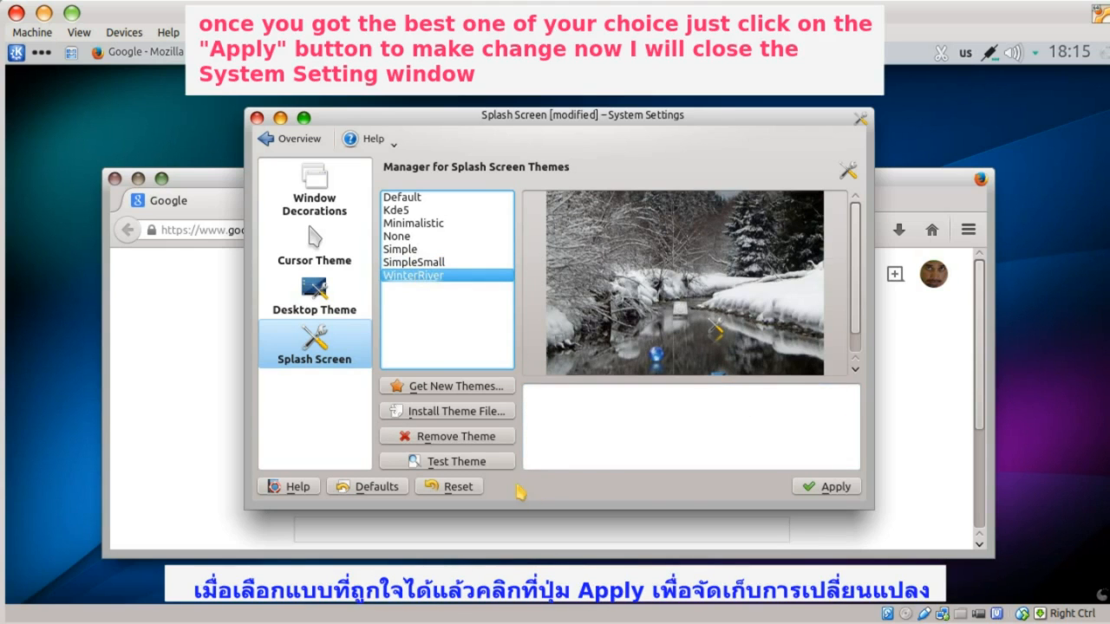
pyautogui.click(824, 487)
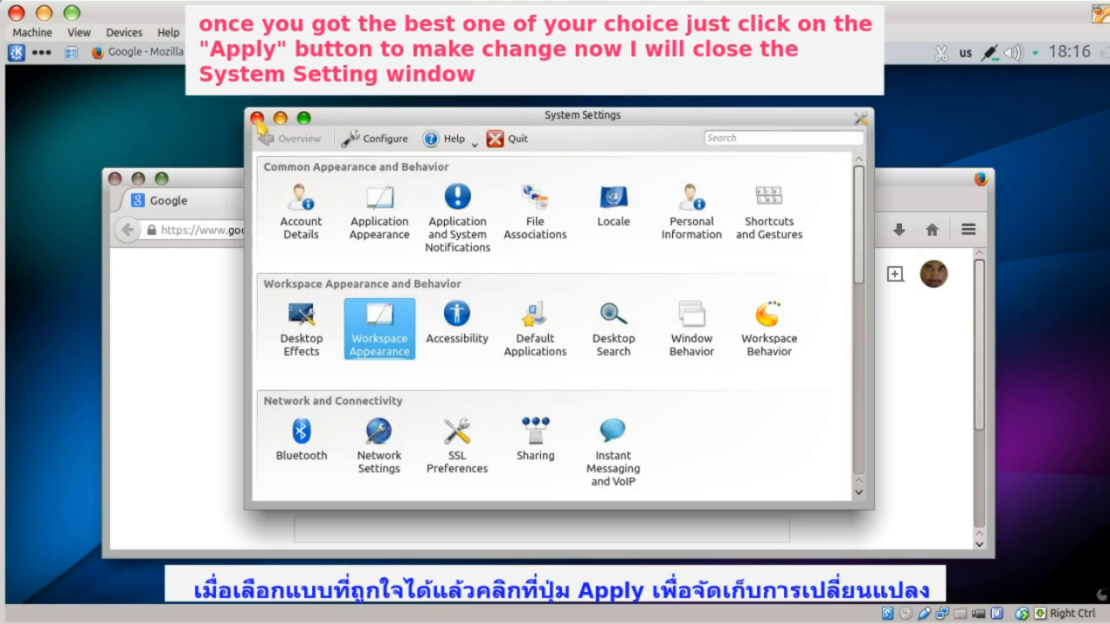
# - Close System Settings, minimize Firefox and bring up the desktop context menu
pyautogui.click(257, 118)
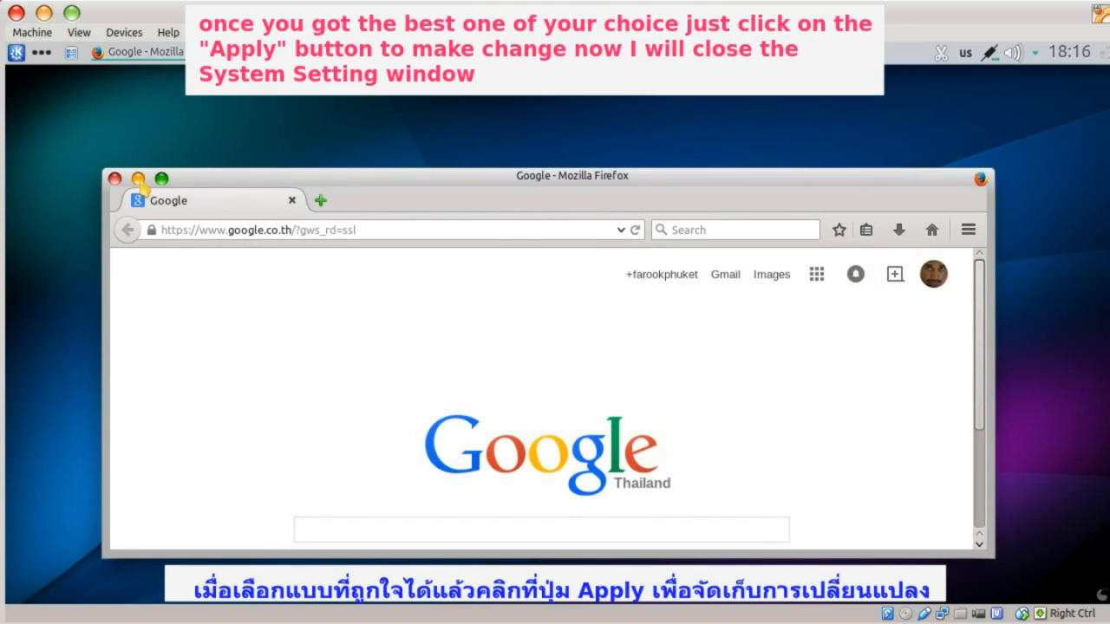
pyautogui.click(139, 179)
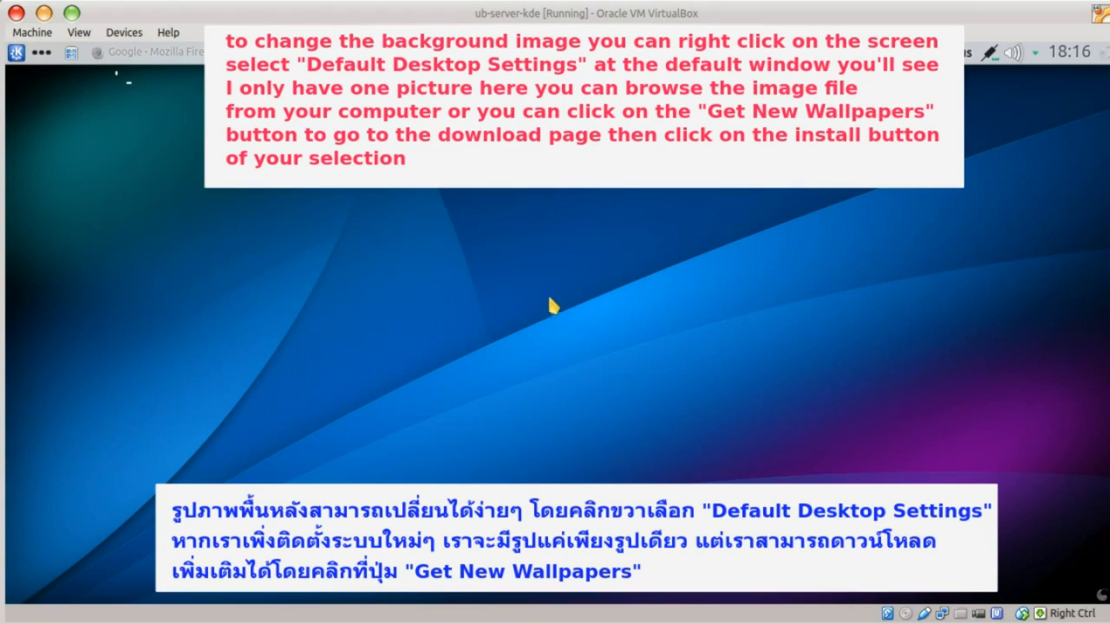
pyautogui.rightClick(540, 268)
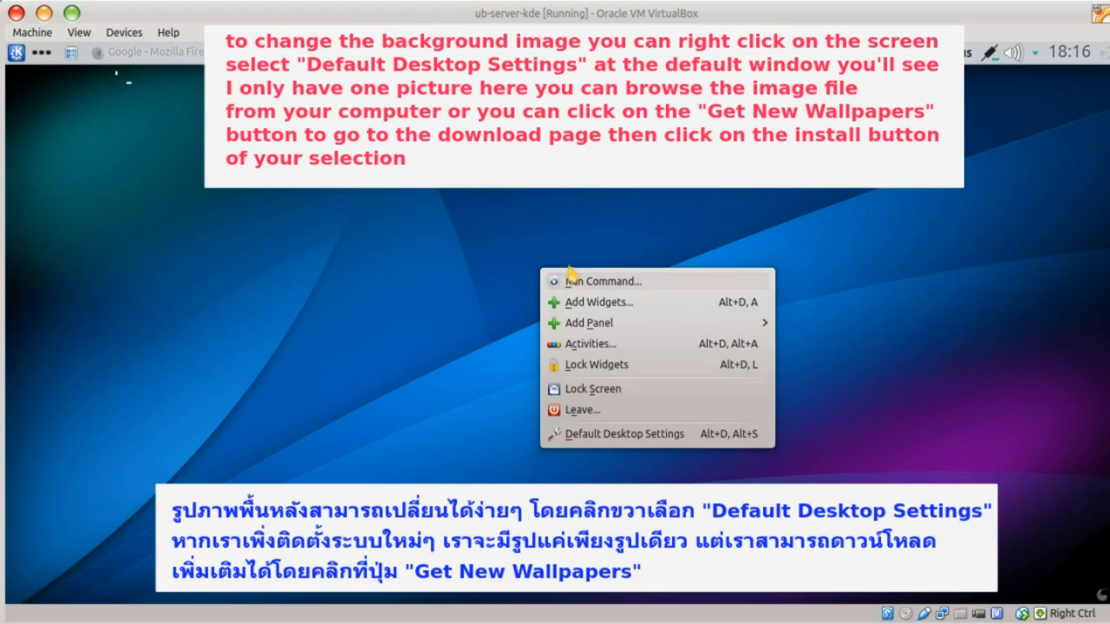
# - In Default Desktop Settings, install the black glassy and Epidemic Abstrato 4.1 2015 wallpapers
pyautogui.click(607, 434)
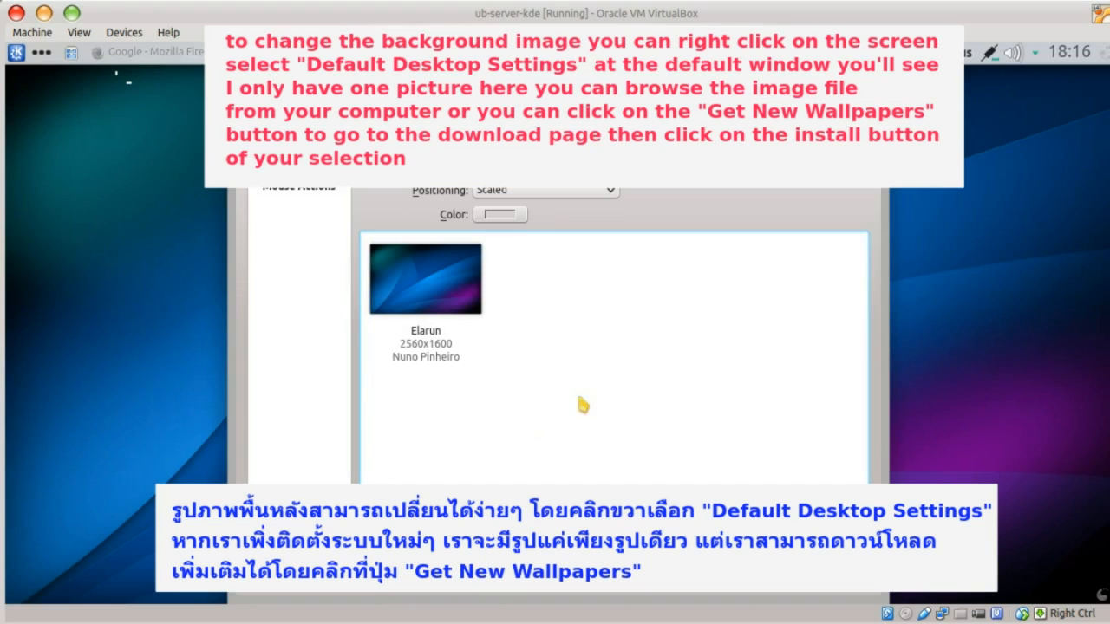
pyautogui.click(438, 299)
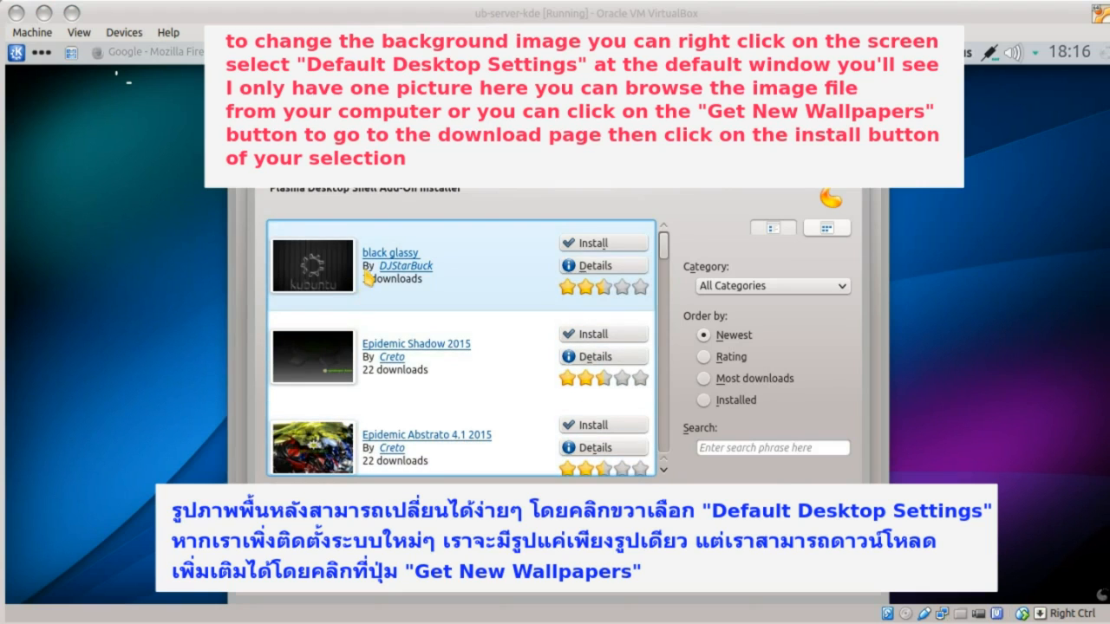
pyautogui.click(600, 246)
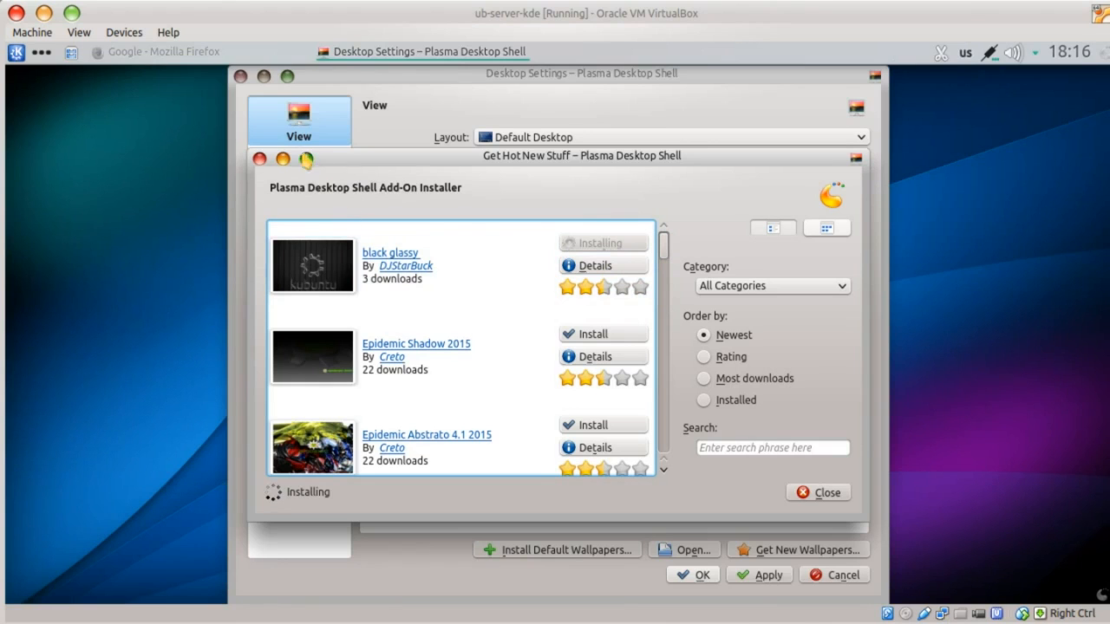
pyautogui.click(306, 160)
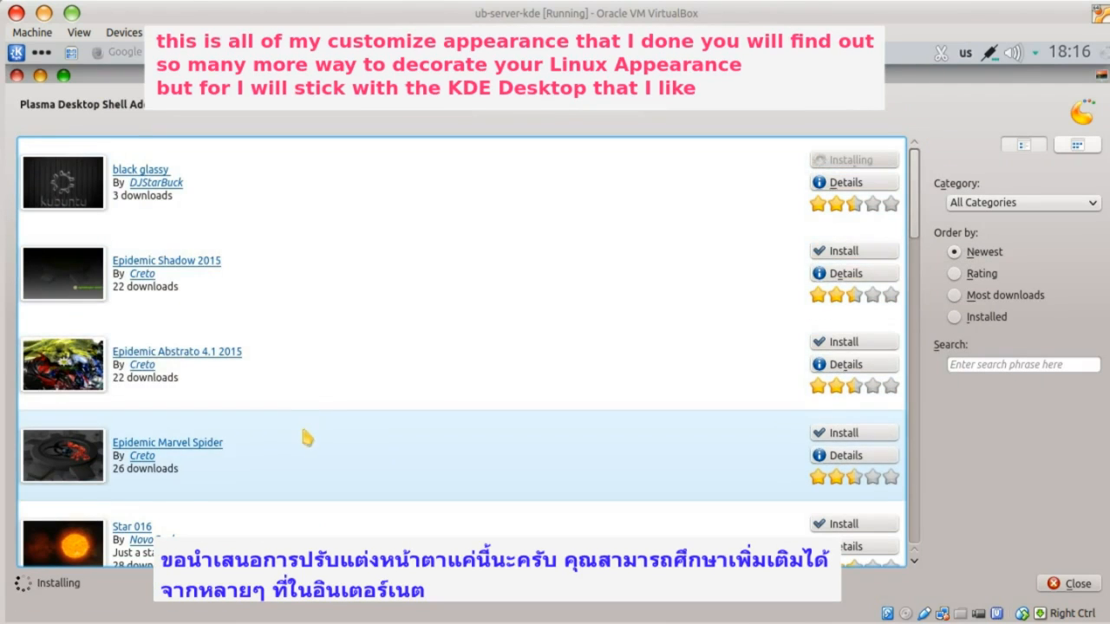
pyautogui.click(847, 342)
pyautogui.scroll(-2, 687, 457)
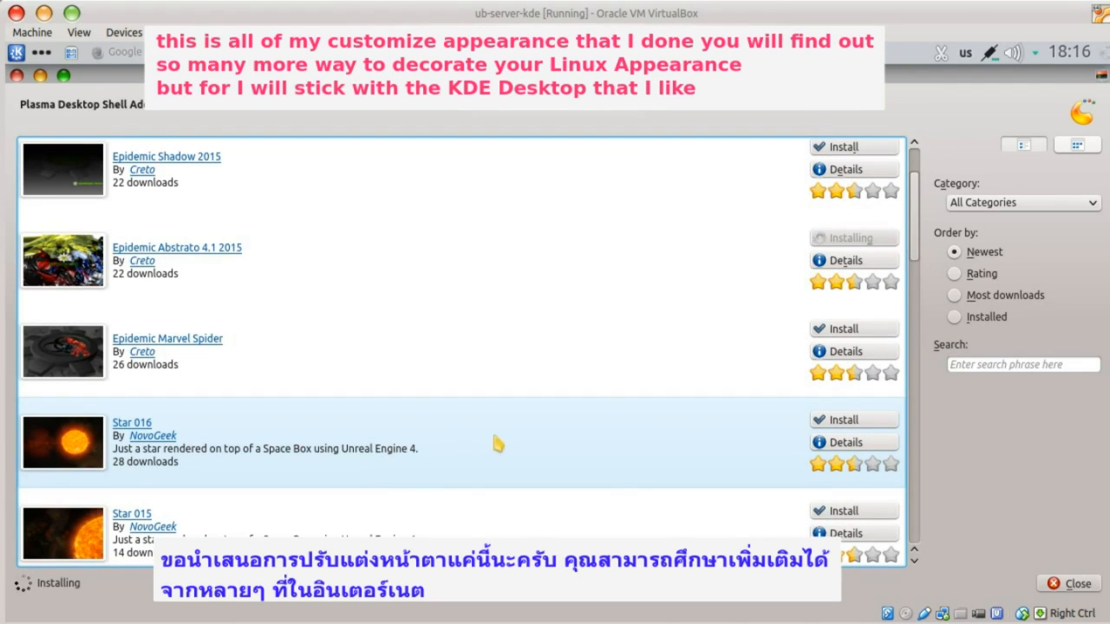
pyautogui.scroll(-5, 652, 487)
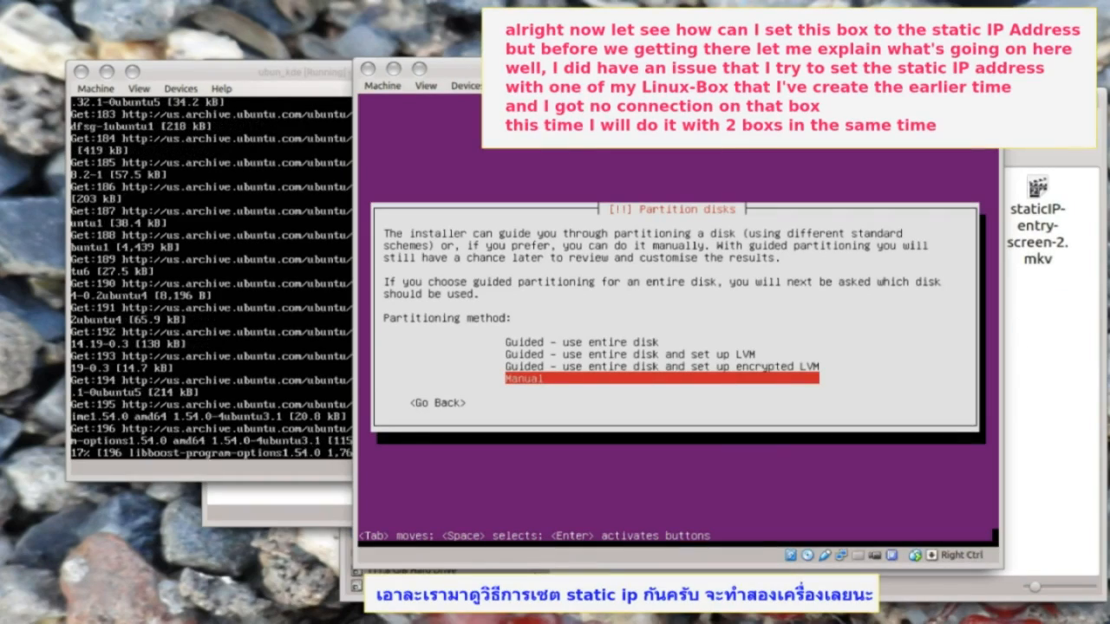
# - Create a 20 GB primary partition at the beginning of the disk
pyautogui.press('Delete')
pyautogui.press('Delete')
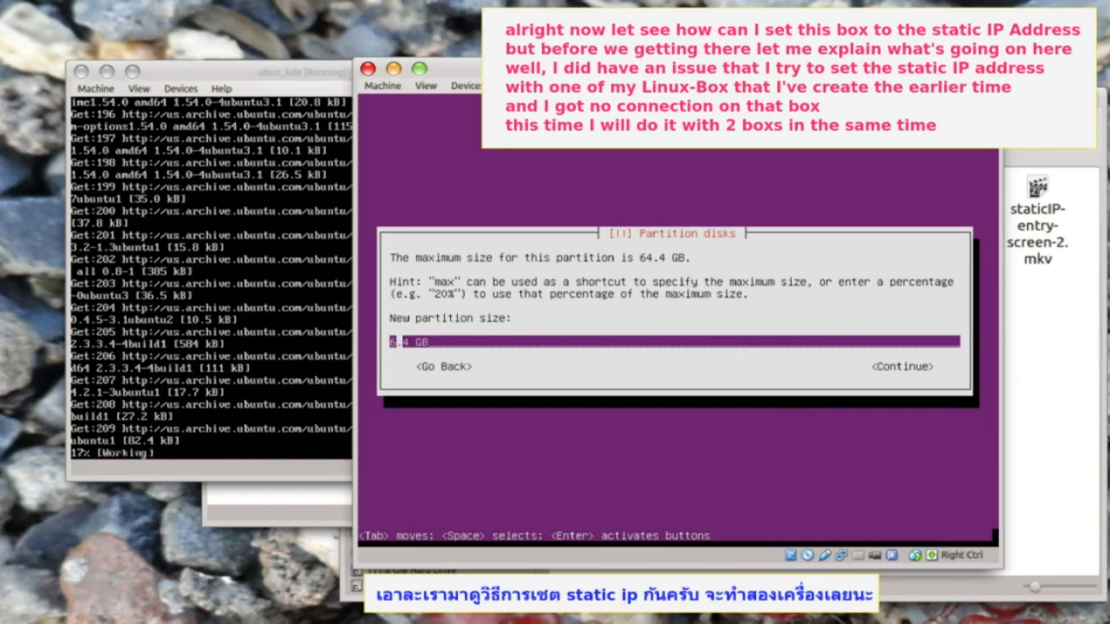
pyautogui.write('20')
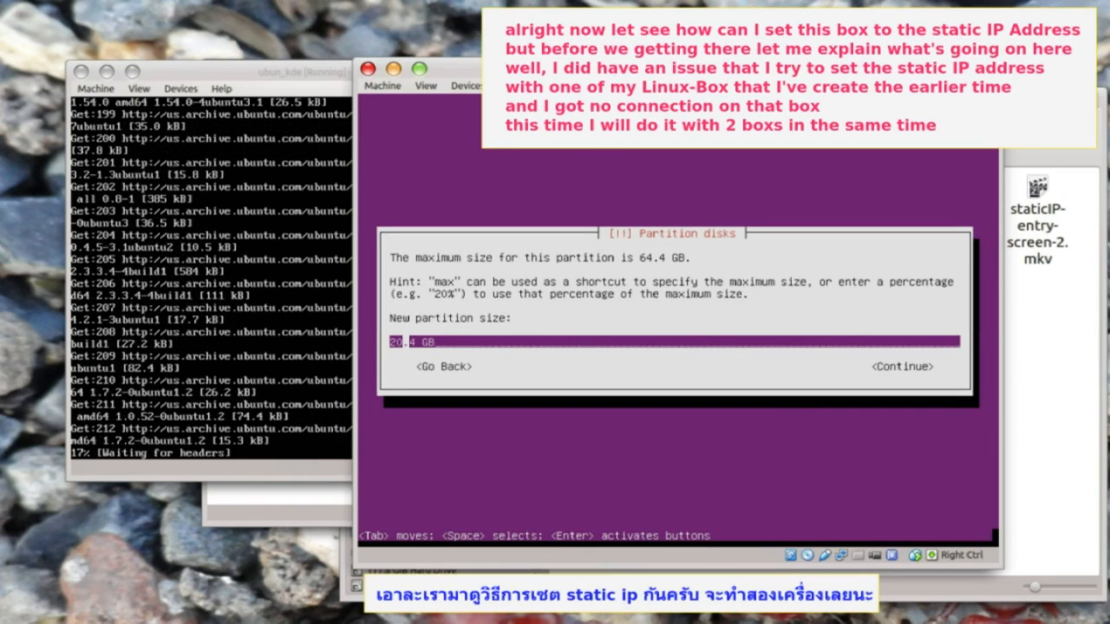
pyautogui.press('Tab')
pyautogui.press('Return')
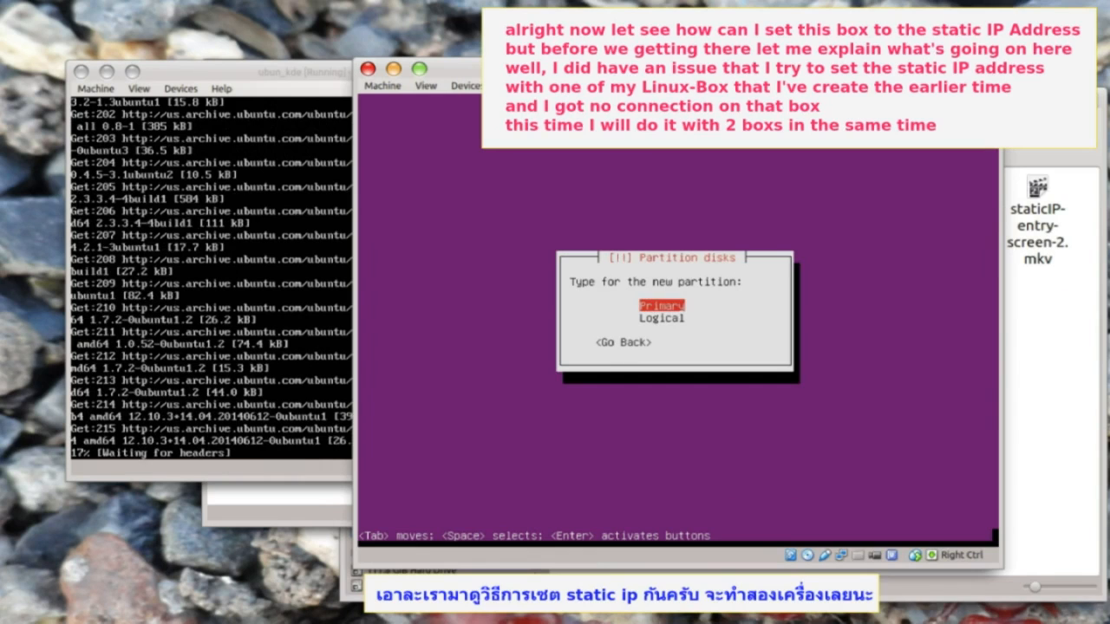
pyautogui.press('Return')
pyautogui.press('Return')
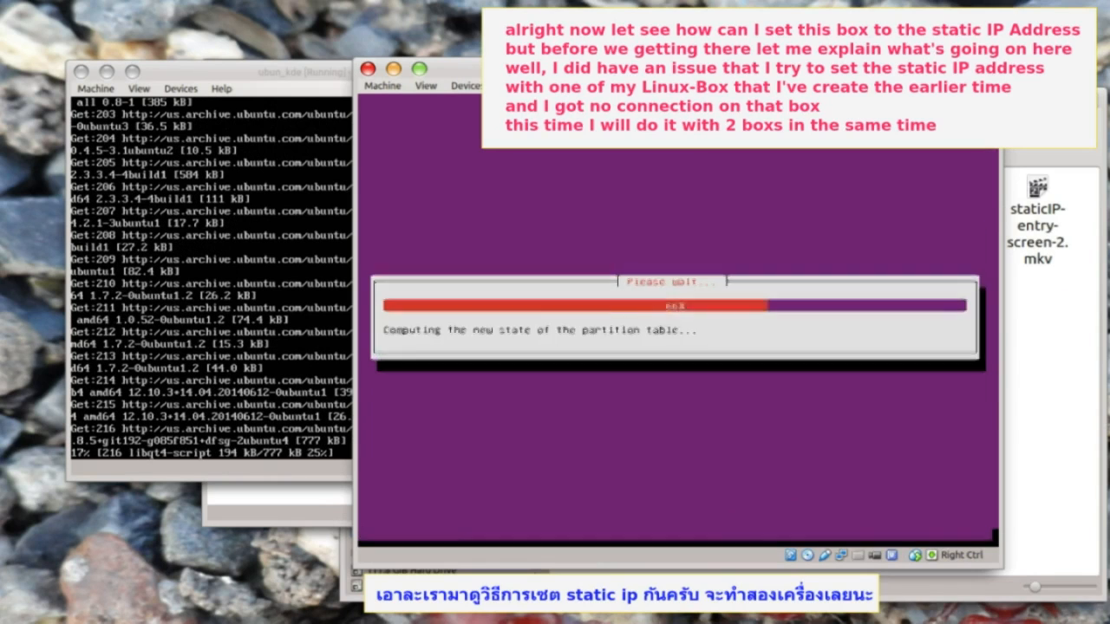
pyautogui.press('Down')
pyautogui.press('Down')
pyautogui.press('Down')
pyautogui.press('Down')
pyautogui.press('Down')
pyautogui.press('Down')
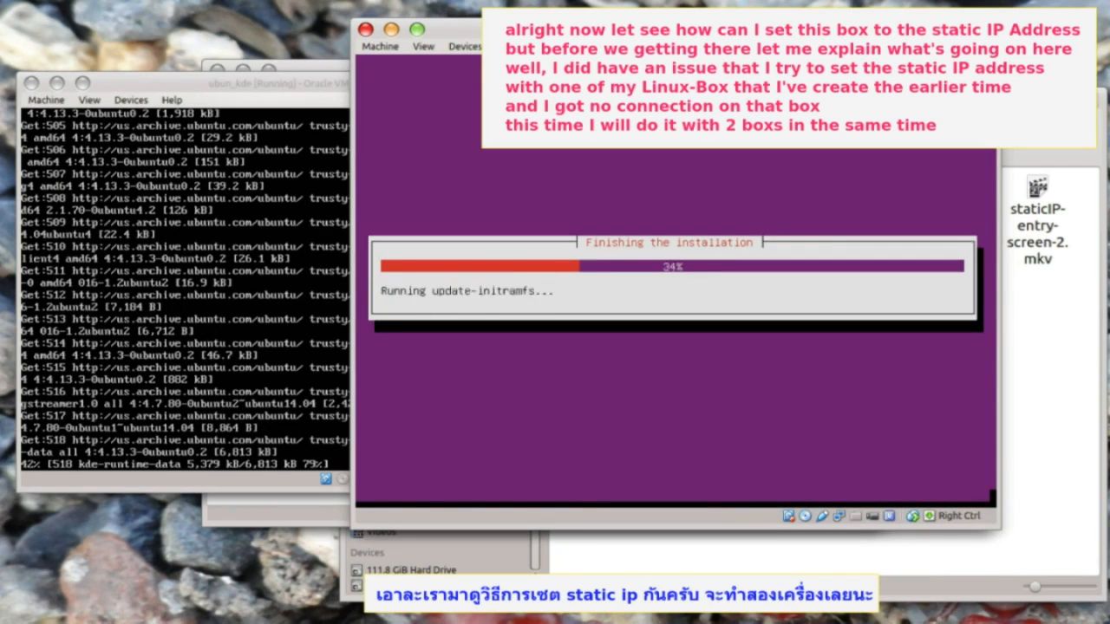
# - Finish partitioning, install GRUB to the master boot record and complete the installation
pyautogui.press('Tab')
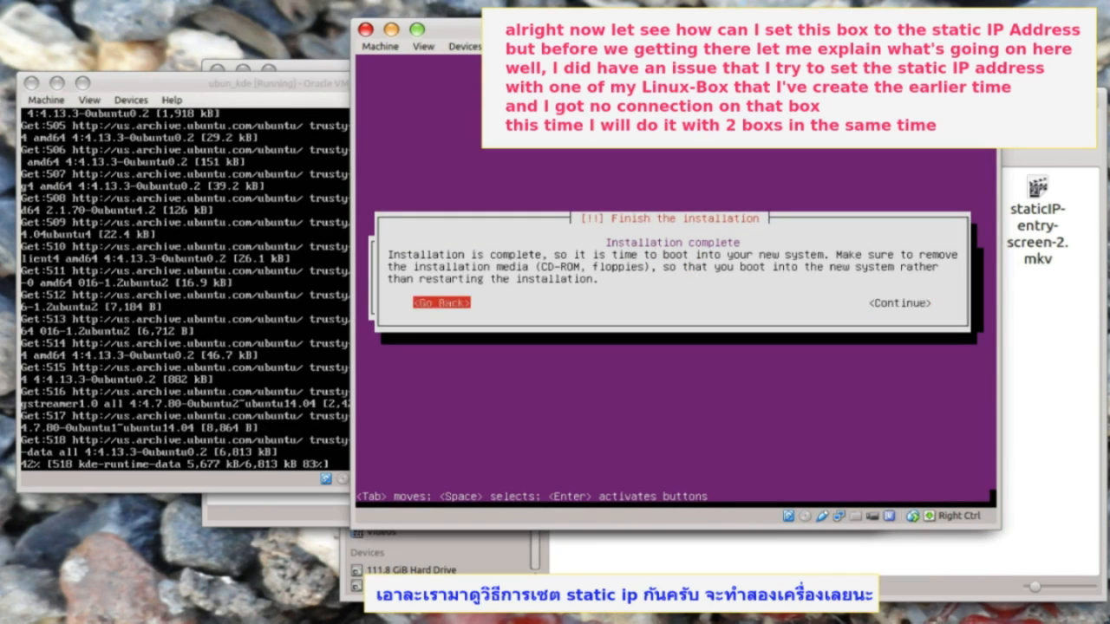
pyautogui.press('Return')
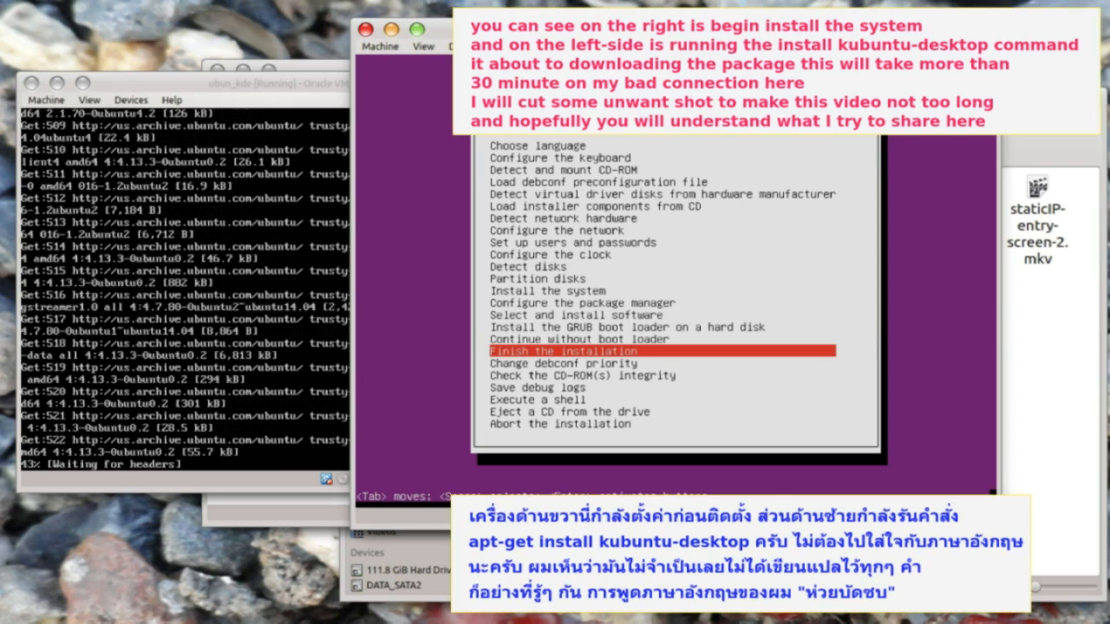
pyautogui.press('Up')
pyautogui.press('Up')
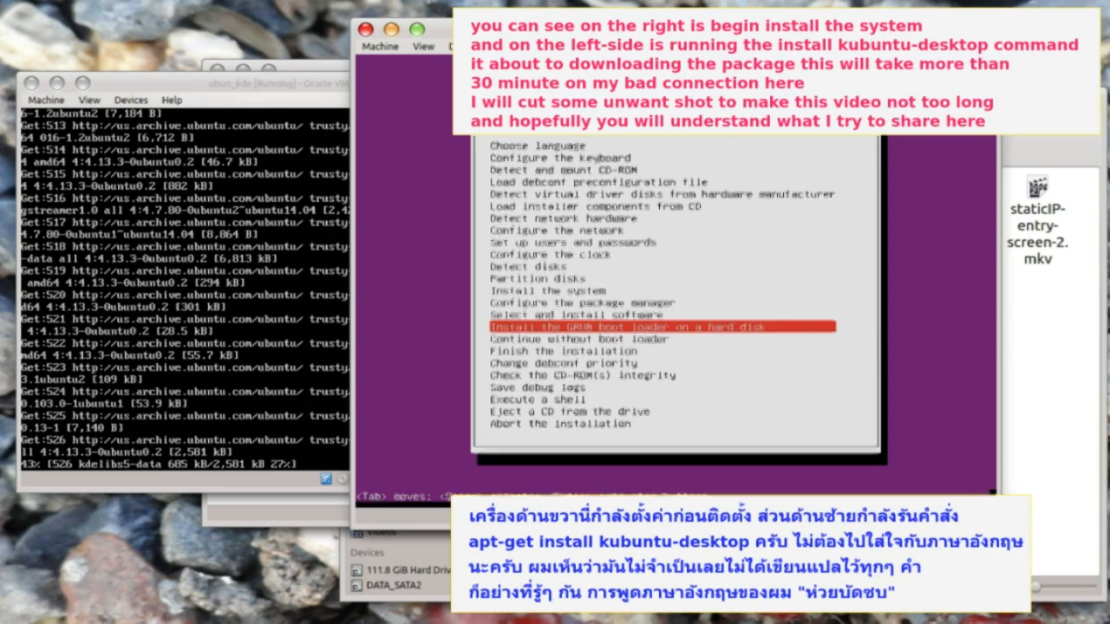
pyautogui.press('Return')
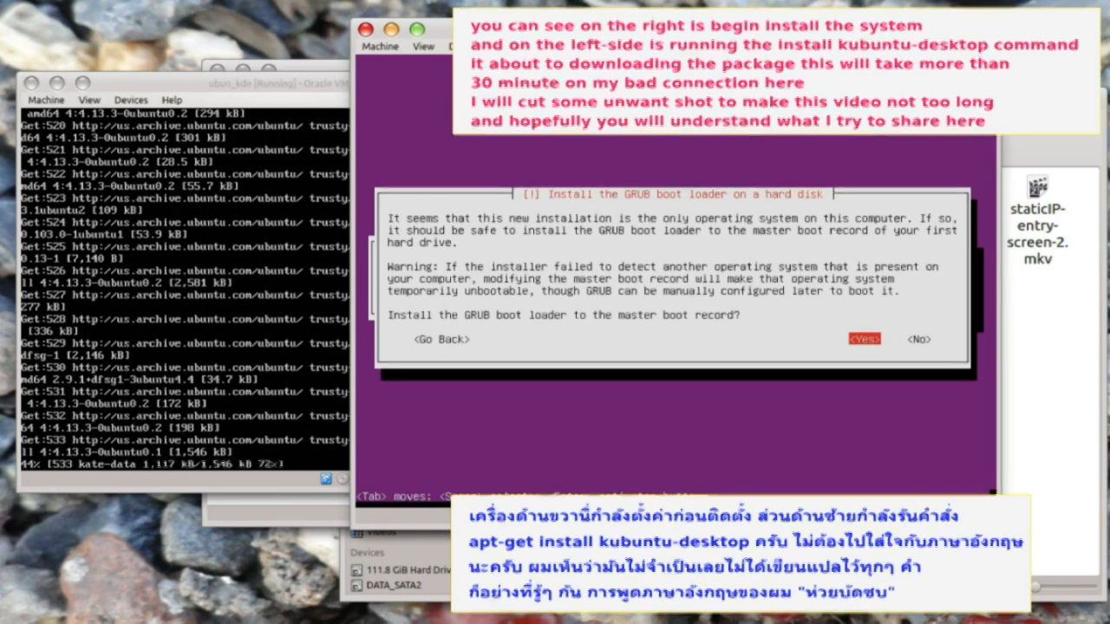
pyautogui.press('Return')
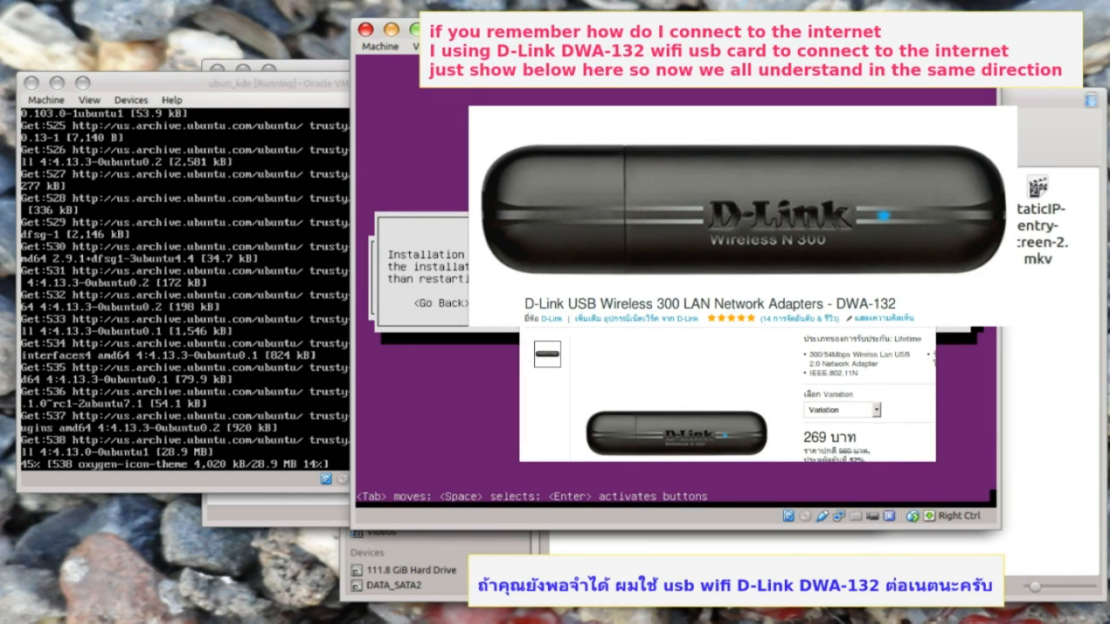
pyautogui.press('Return')
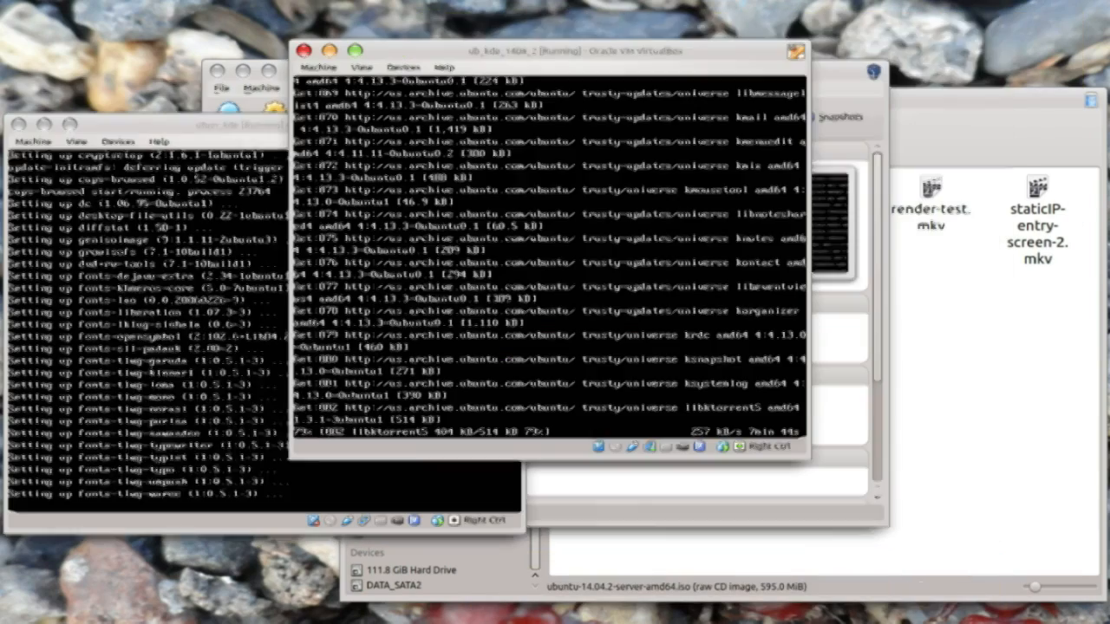
# - Run reboot in the ubun_kde guest, then power off the virtual machine
pyautogui.write('reboot')
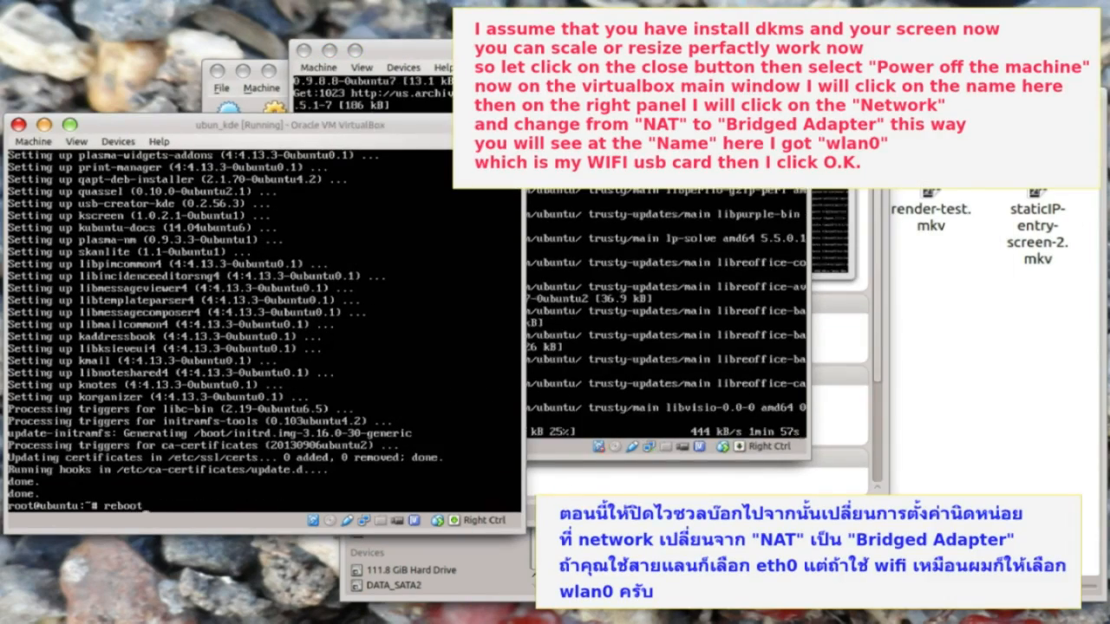
pyautogui.press('Return')
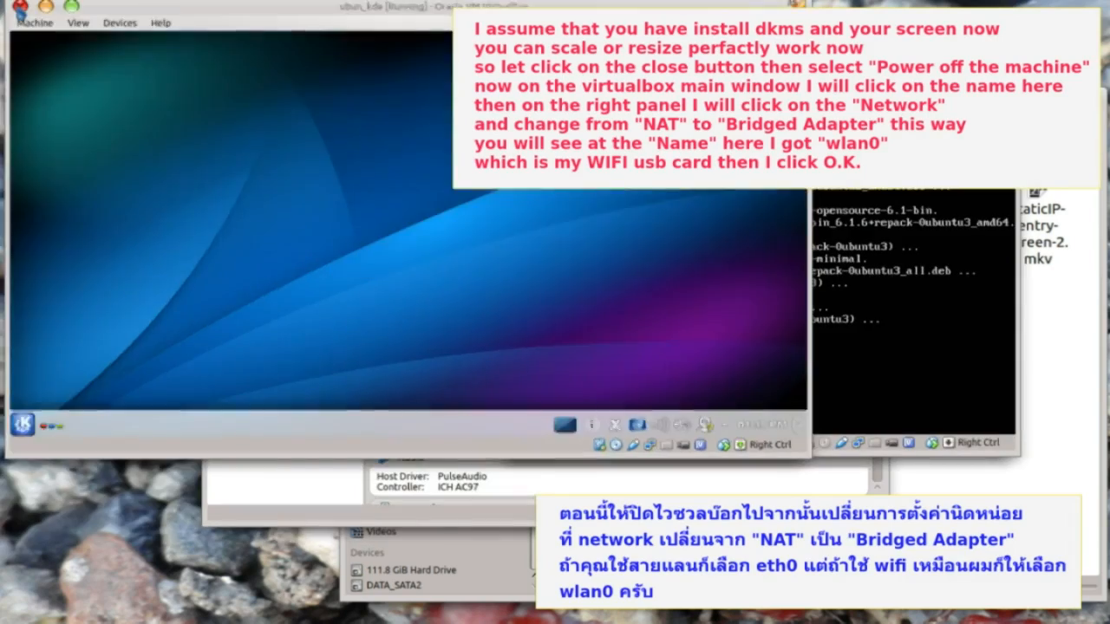
pyautogui.click(20, 6)
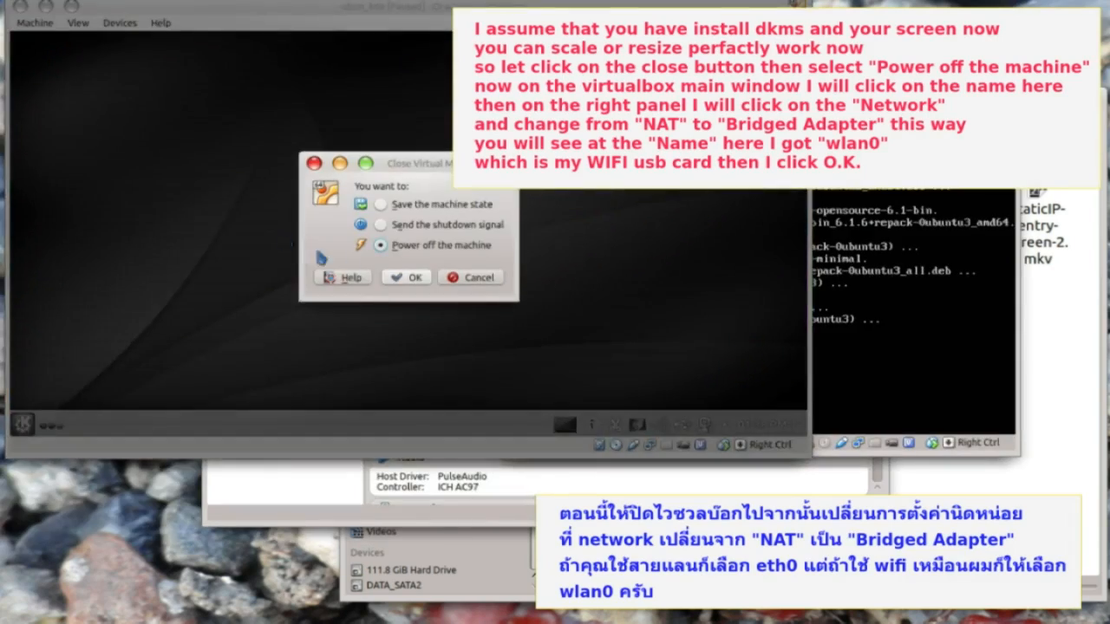
pyautogui.click(317, 245)
pyautogui.click(408, 277)
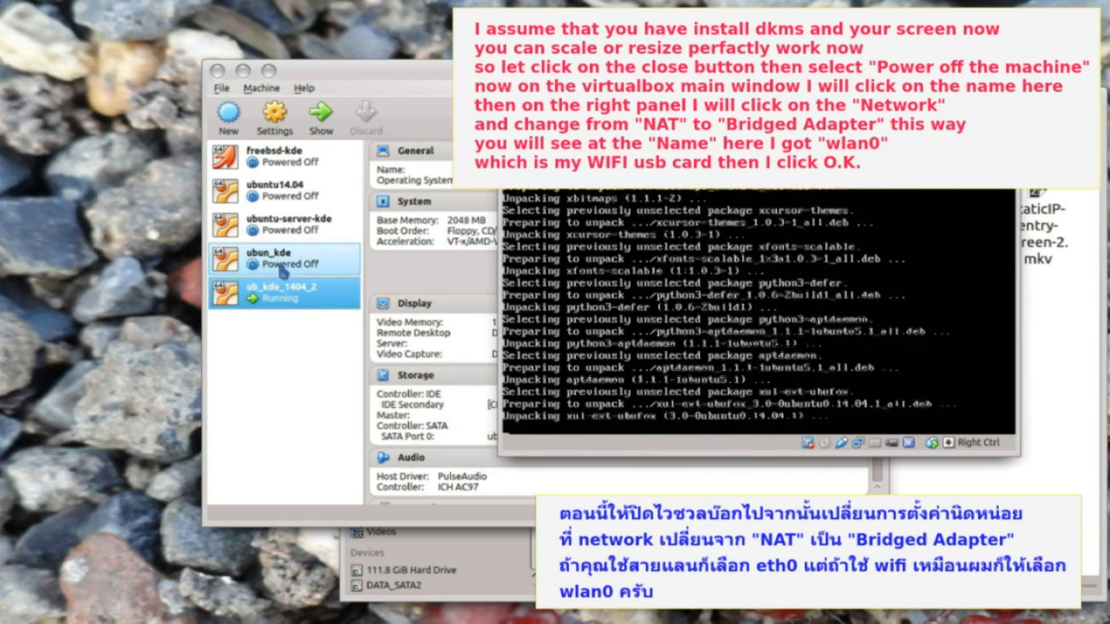
# - Attach ubun_kde's network adapter as Bridged Adapter on wlan0 and apply the settings
pyautogui.click(279, 267)
pyautogui.scroll(-3, 452, 312)
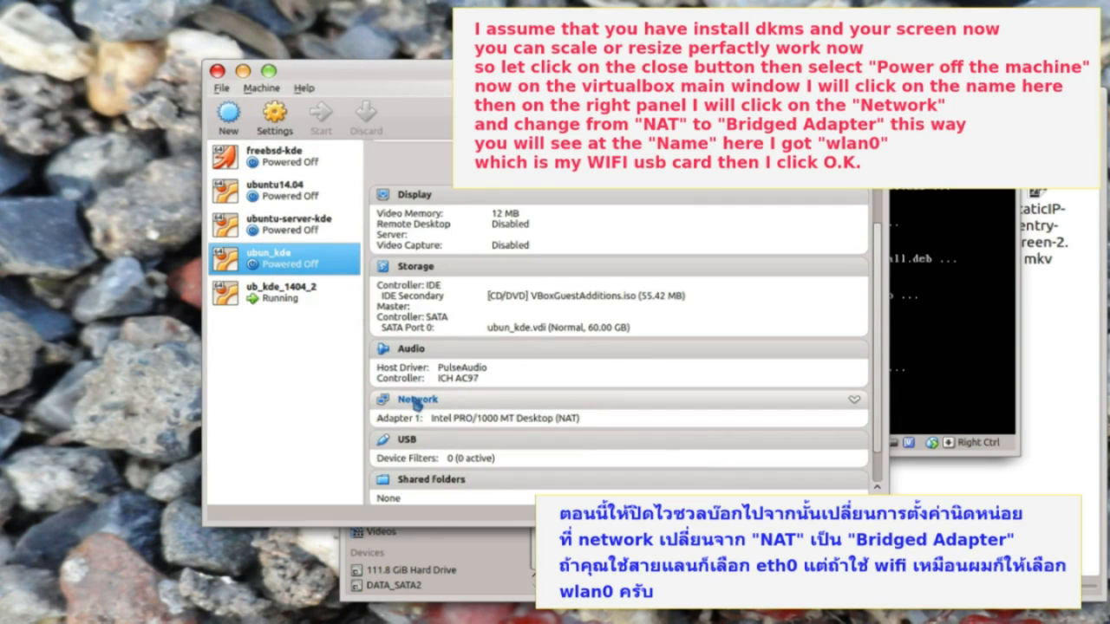
pyautogui.click(413, 399)
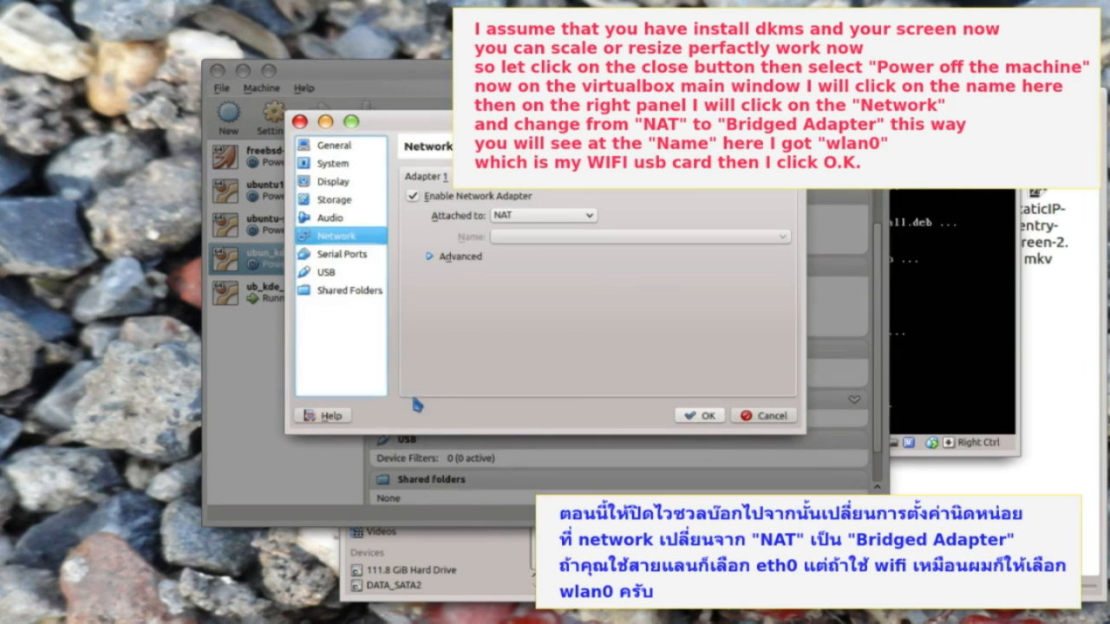
pyautogui.click(534, 210)
pyautogui.click(538, 216)
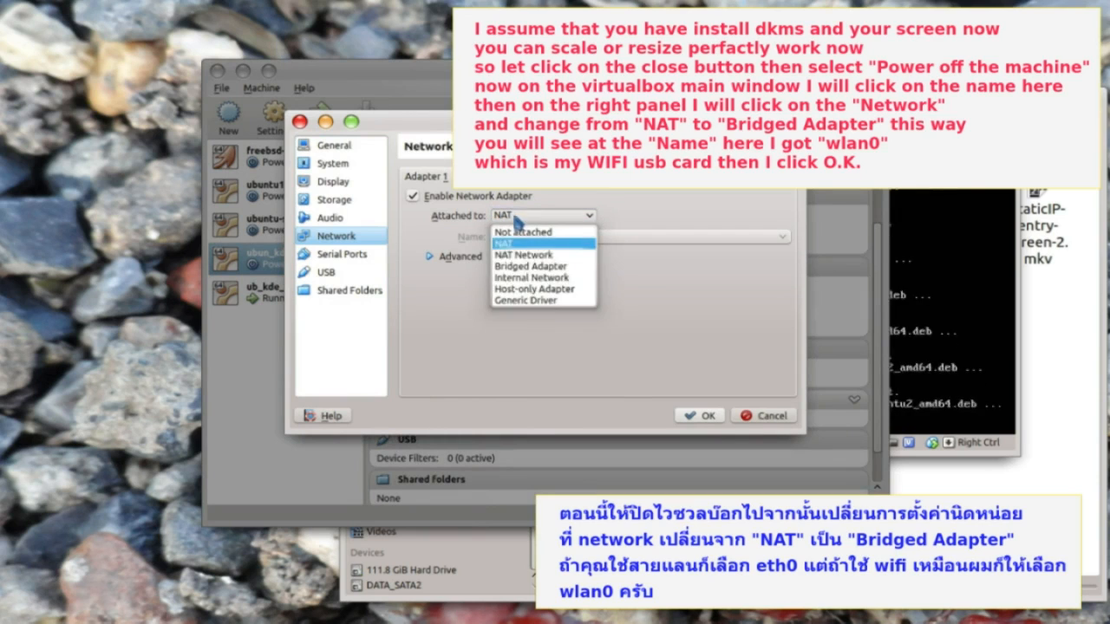
pyautogui.click(531, 265)
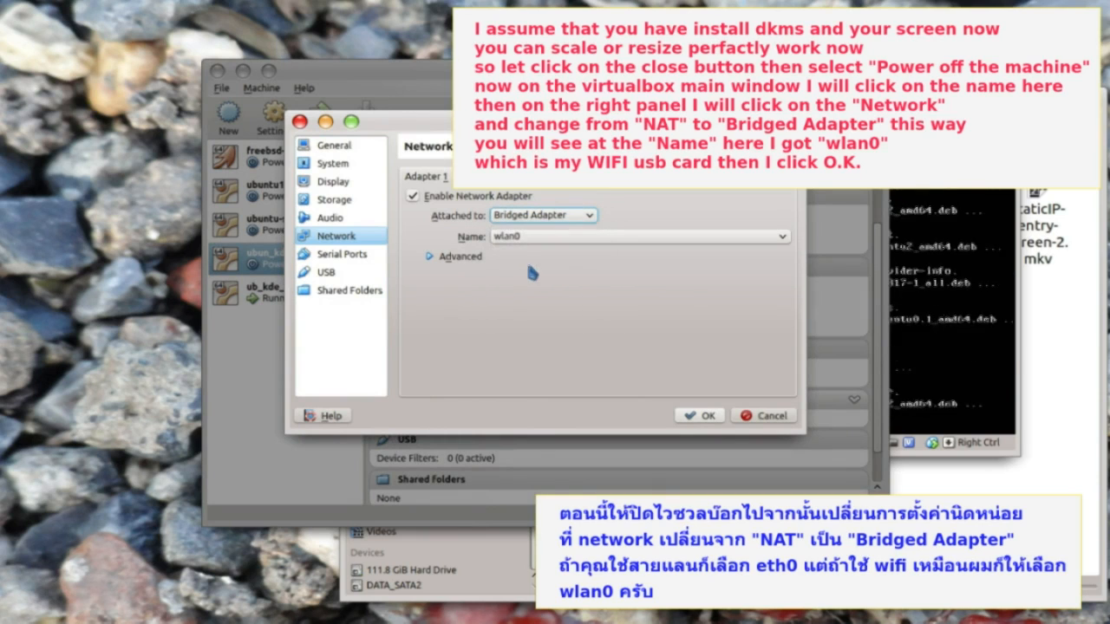
pyautogui.click(526, 241)
pyautogui.click(532, 255)
pyautogui.click(698, 417)
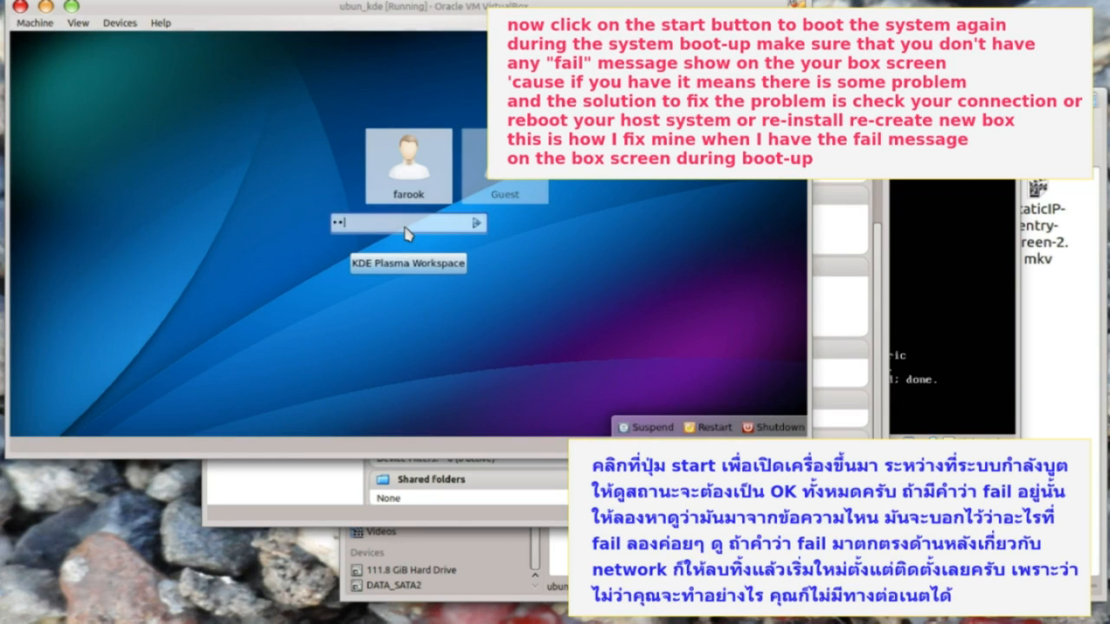
# - Log in to the ubun_kde KDE desktop with the account password
pyautogui.click(477, 223)
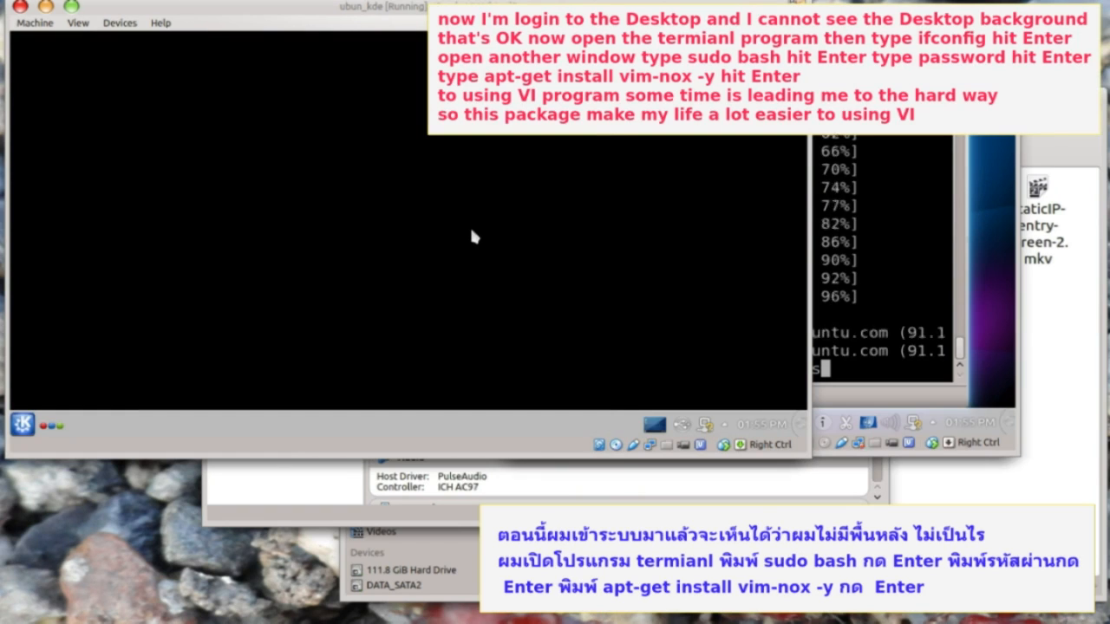
# - Show the guest's current network addresses with ifconfig
pyautogui.write('ifconfig')
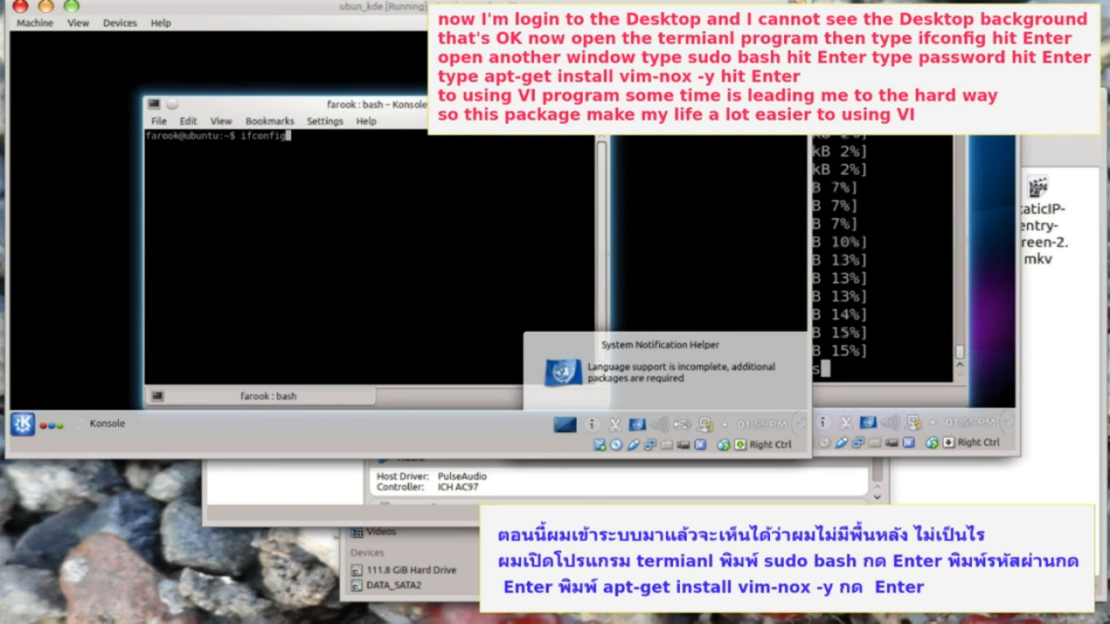
pyautogui.press('Return')
pyautogui.hotkey('ctrl', 'shift', 'n')
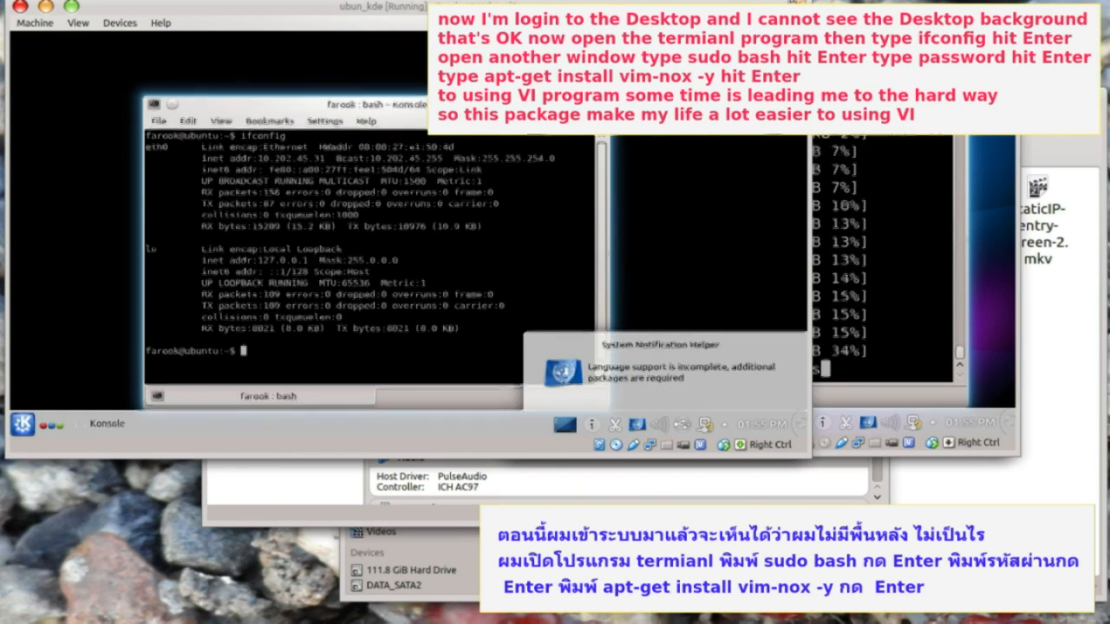
# - Get a root shell with sudo bash and install vim-nox using apt-get install vim-nox -y
pyautogui.write('sudo')
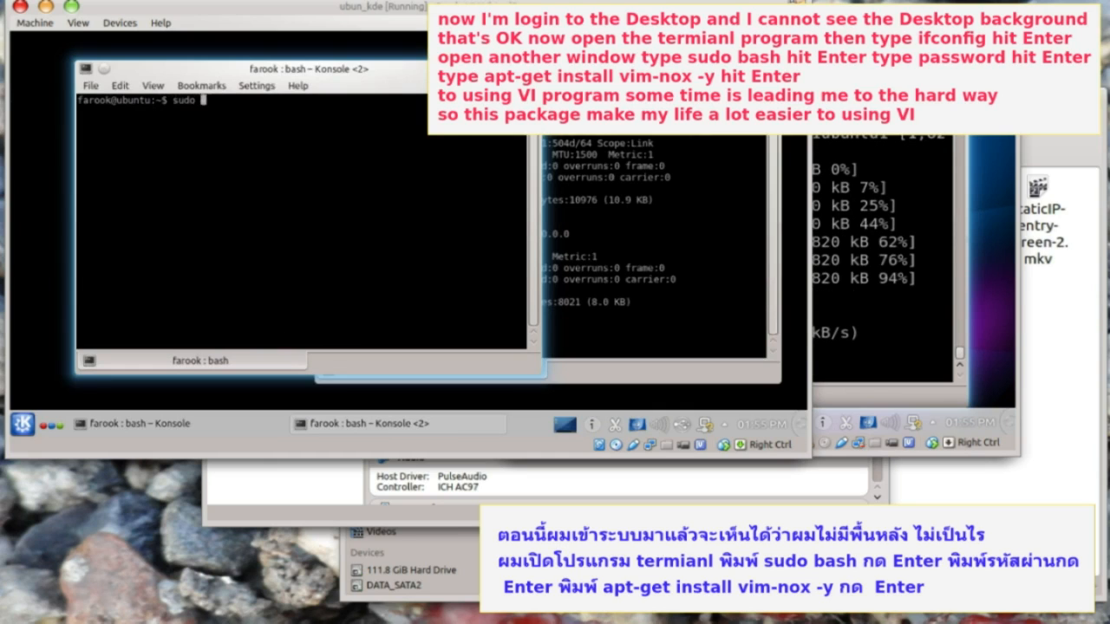
pyautogui.write(' bash')
pyautogui.press('Return')
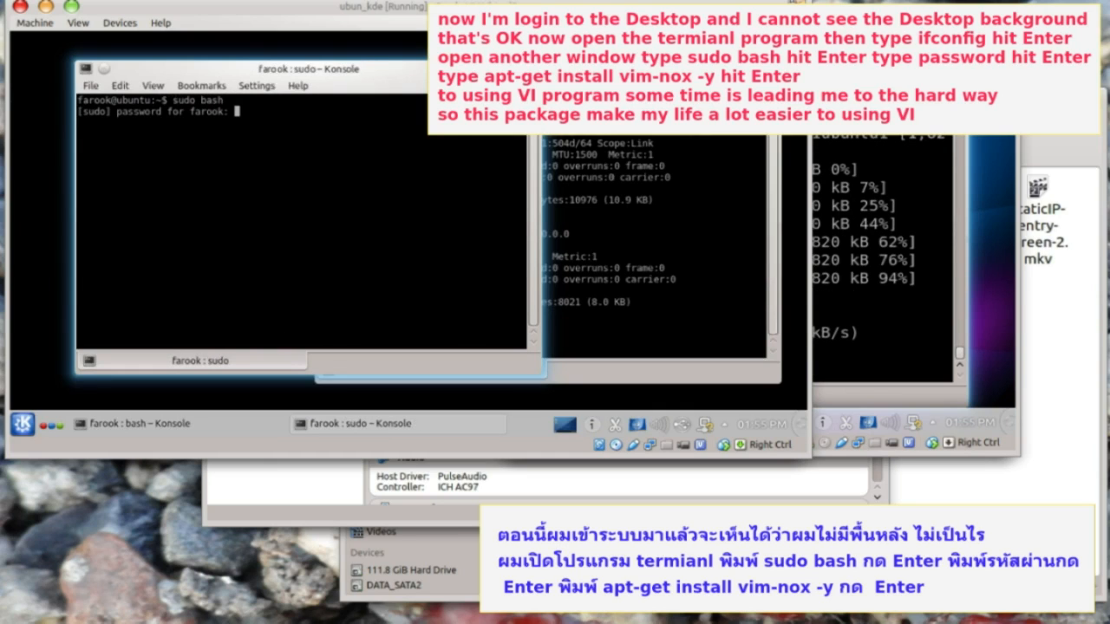
pyautogui.press('Return')
pyautogui.write('apt-get install vim-nox -y')
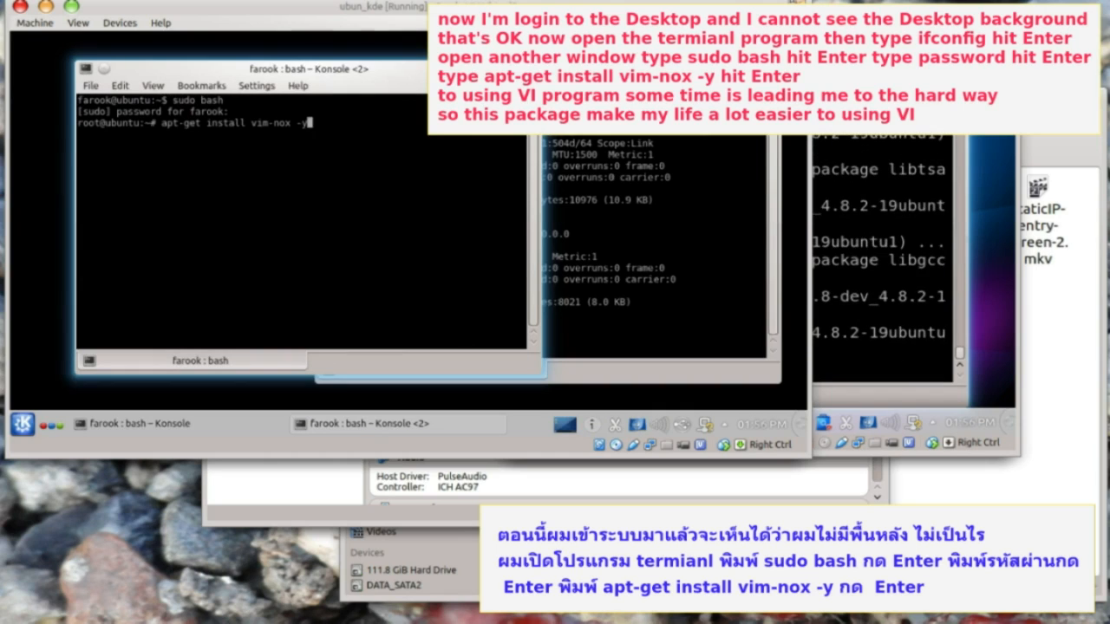
pyautogui.press('Return')
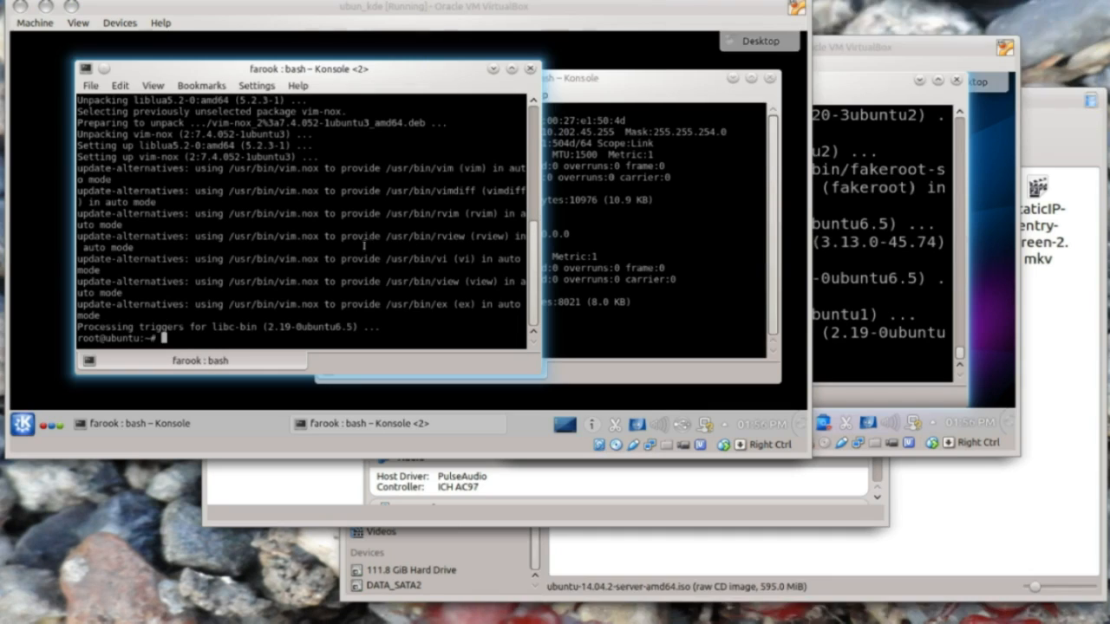
pyautogui.write('vi /e')
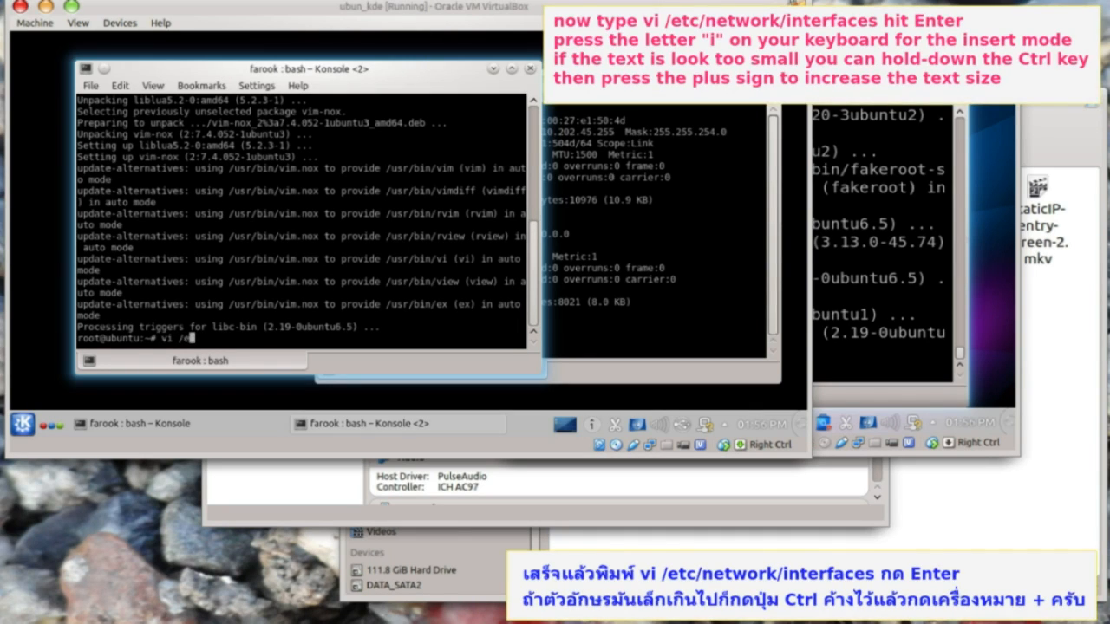
pyautogui.write('tc/network/interfaces')
# - Open /etc/network/interfaces in vi and change eth0 from dhcp to static
pyautogui.press('Return')
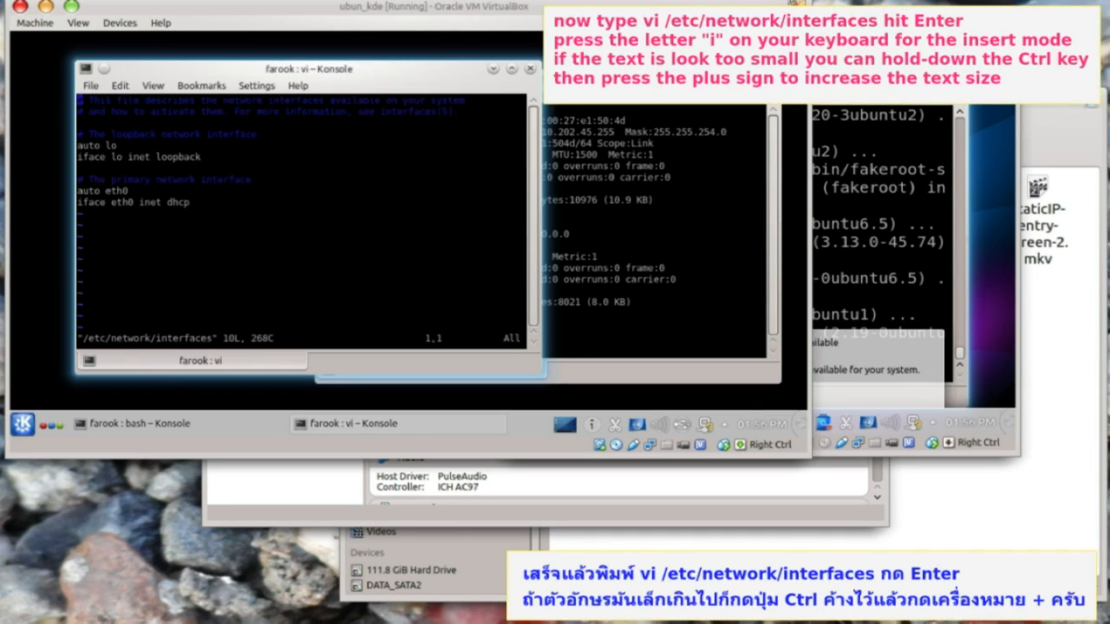
pyautogui.press('Down')
pyautogui.press('Down')
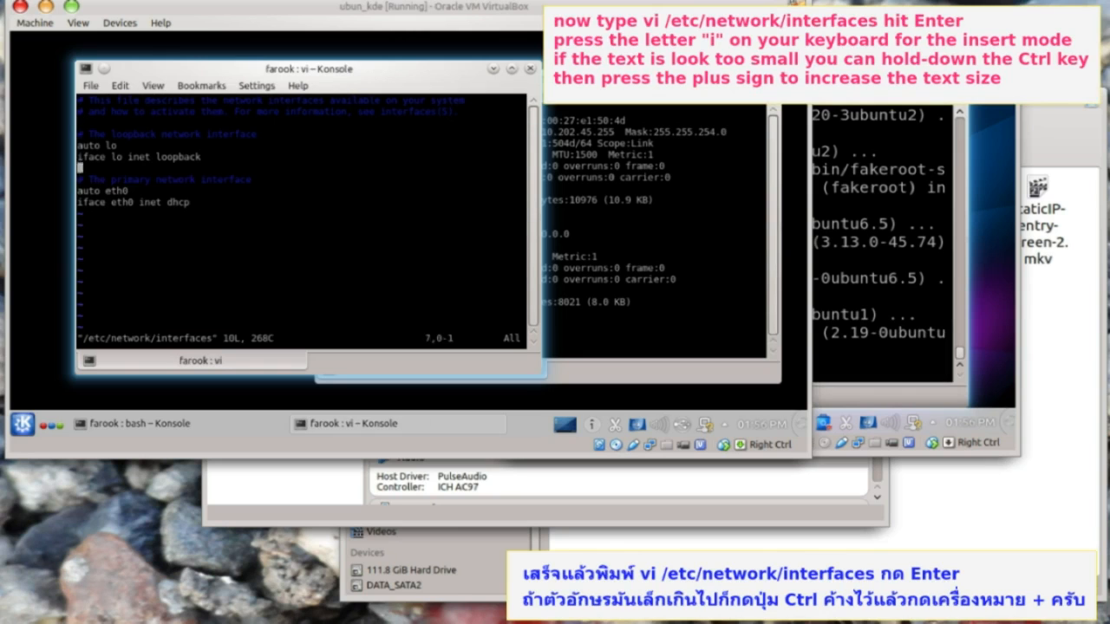
pyautogui.press('i')
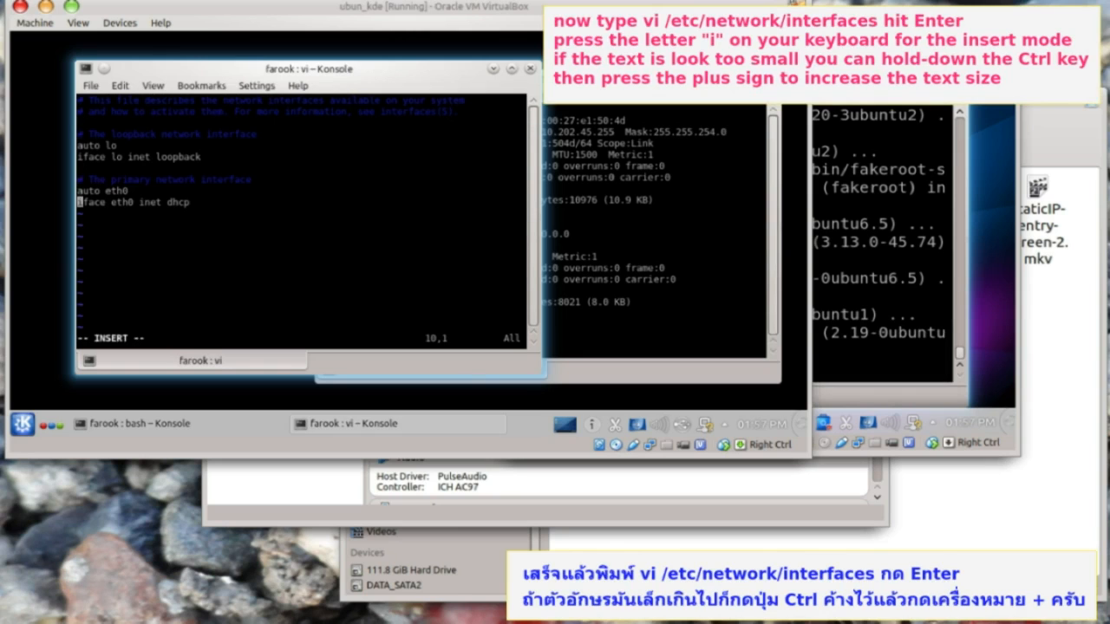
pyautogui.hotkey('ctrl', '+')
pyautogui.hotkey('ctrl', '+')
pyautogui.hotkey('ctrl', '+')
pyautogui.hotkey('ctrl', '+')
pyautogui.hotkey('ctrl', '+')
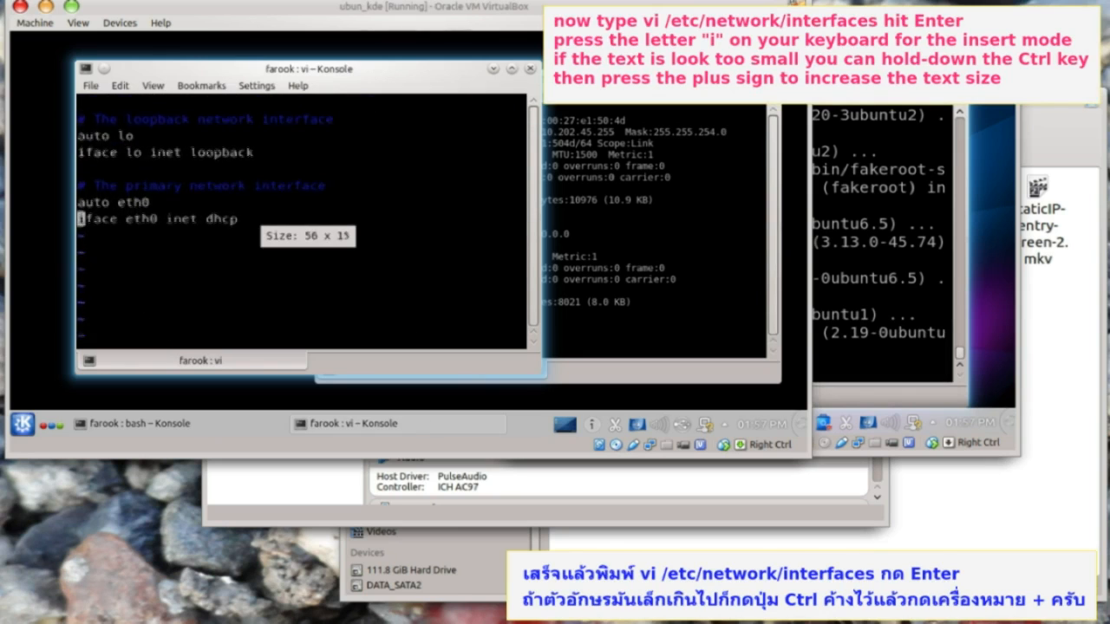
pyautogui.press('Right')
pyautogui.press('Right')
pyautogui.press('Right')
pyautogui.press('Right')
pyautogui.press('Right')
pyautogui.press('Right')
pyautogui.press('Right')
pyautogui.press('Right')
pyautogui.press('Right')
pyautogui.press('Right')
pyautogui.press('Right')
pyautogui.press('Right')
pyautogui.press('Right')
pyautogui.press('Right')
pyautogui.press('Right')
pyautogui.press('Right')
pyautogui.press('Right')
pyautogui.press('Right')
pyautogui.press('Right')
pyautogui.press('Right')
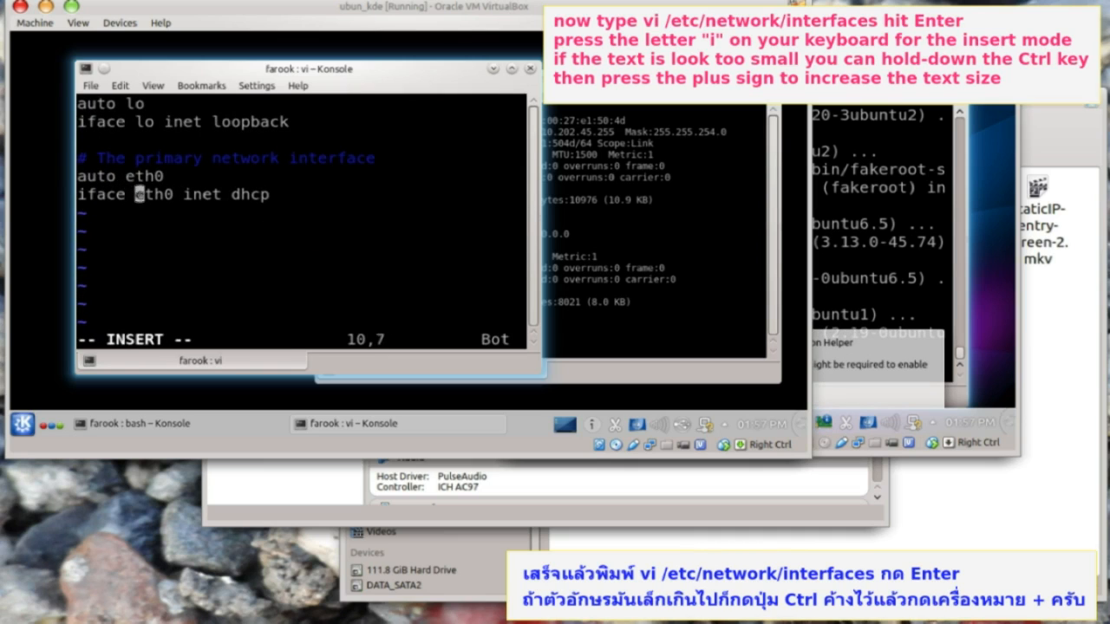
pyautogui.press('BackSpace')
pyautogui.press('BackSpace')
pyautogui.press('BackSpace')
pyautogui.press('BackSpace')
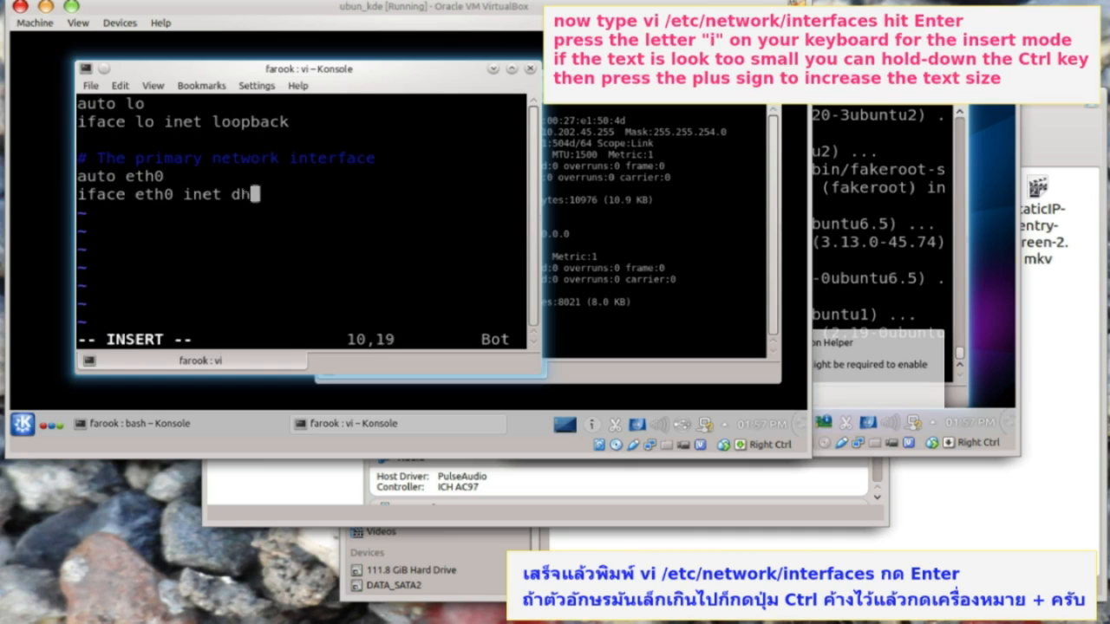
pyautogui.write('static')
# - Add address 10.202.44.31, broadcast 10.202.45.255 and netmask 255.255.254.0 lines for eth0
pyautogui.press('Return')
pyautogui.write('address')
pyautogui.press('Tab')
pyautogui.press('Tab')
pyautogui.write('10.202.44.31')
pyautogui.press('Return')
pyautogui.write('broadcast')
pyautogui.press('Tab')
pyautogui.write('10.202.45.255')
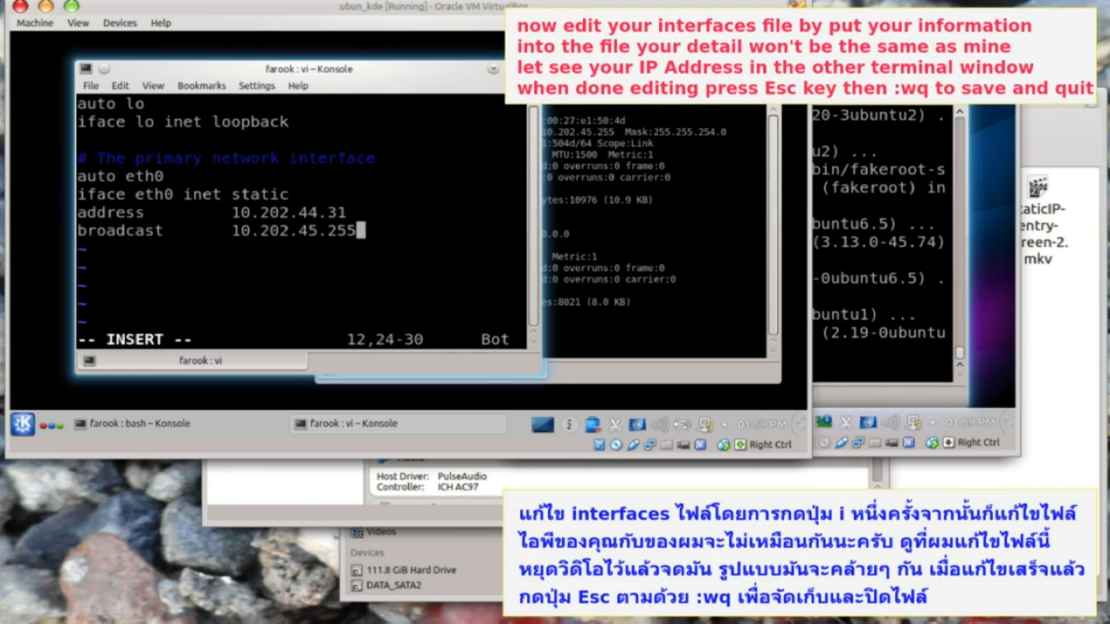
pyautogui.press('Return')
pyautogui.write('netmask')
pyautogui.press('Tab')
pyautogui.press('Tab')
pyautogui.write('255.255.254.0')
# - Add network 10.202.44.0, gateway 10.202.44.1, DNS 10.202.44.1 8.8.8.8 8.8.4.4, and save with :wq
pyautogui.press('Return')
pyautogui.write('network\t\t10.202.44.0')
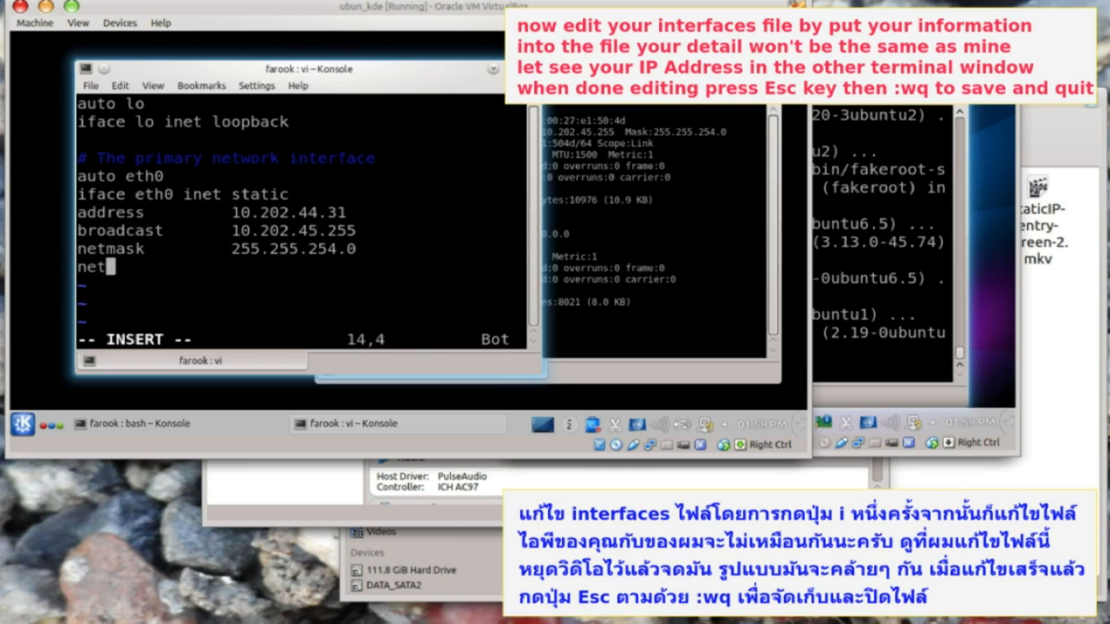
pyautogui.press('Return')
pyautogui.write('gateway\t\t10.202.44.1')
pyautogui.press('Return')
pyautogui.write('dns-nameser')
pyautogui.write('vers 10.202.44.1 8.8.8.8 8.8.4.4')
pyautogui.press('Escape')
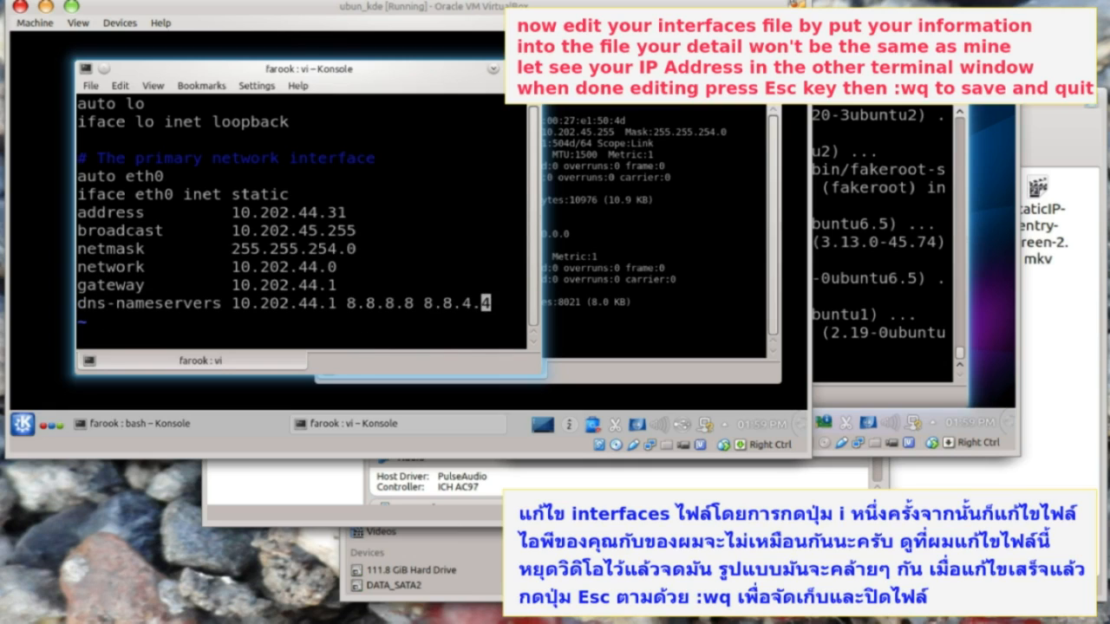
pyautogui.write(':wq')
pyautogui.press('Return')
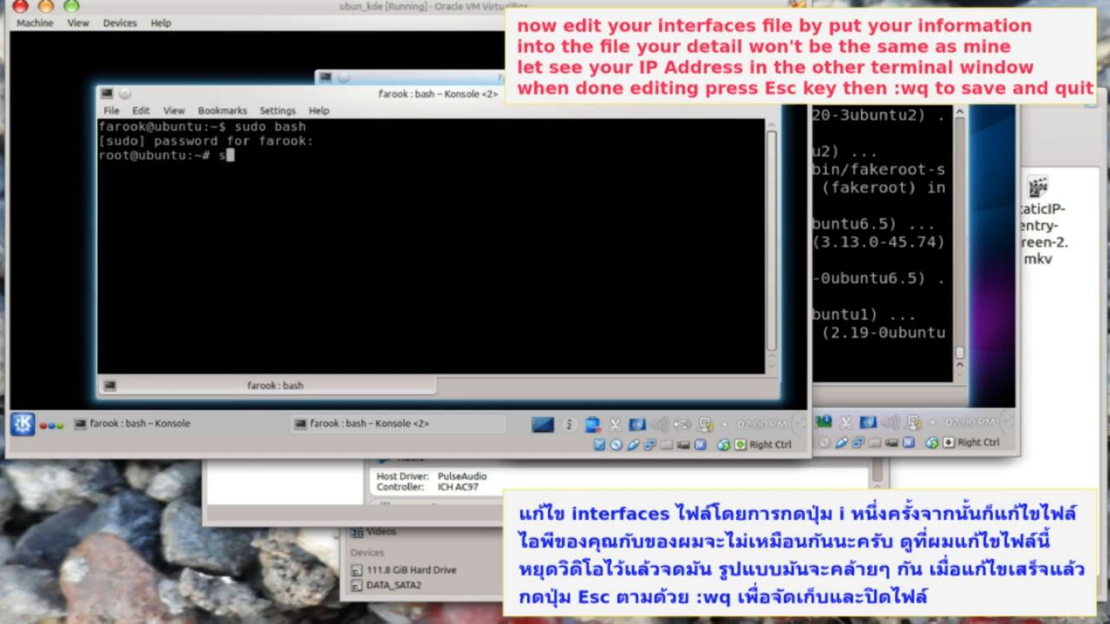
# - Run service networking restart, confirm ping yahoo.com gets replies, then reboot the guest
pyautogui.write('service networking restart')
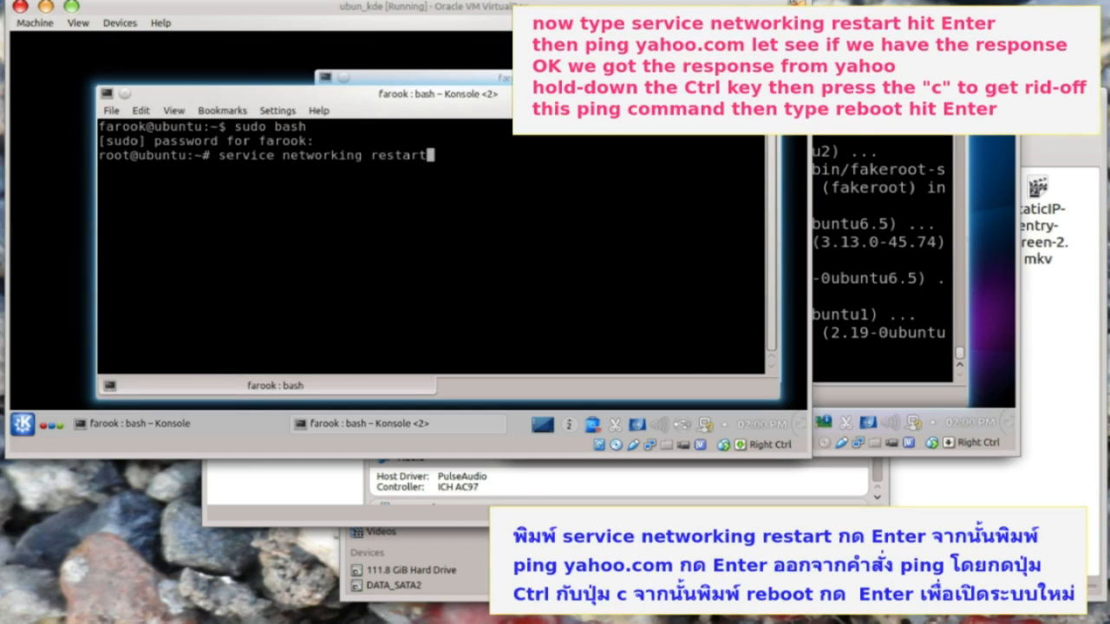
pyautogui.press('Return')
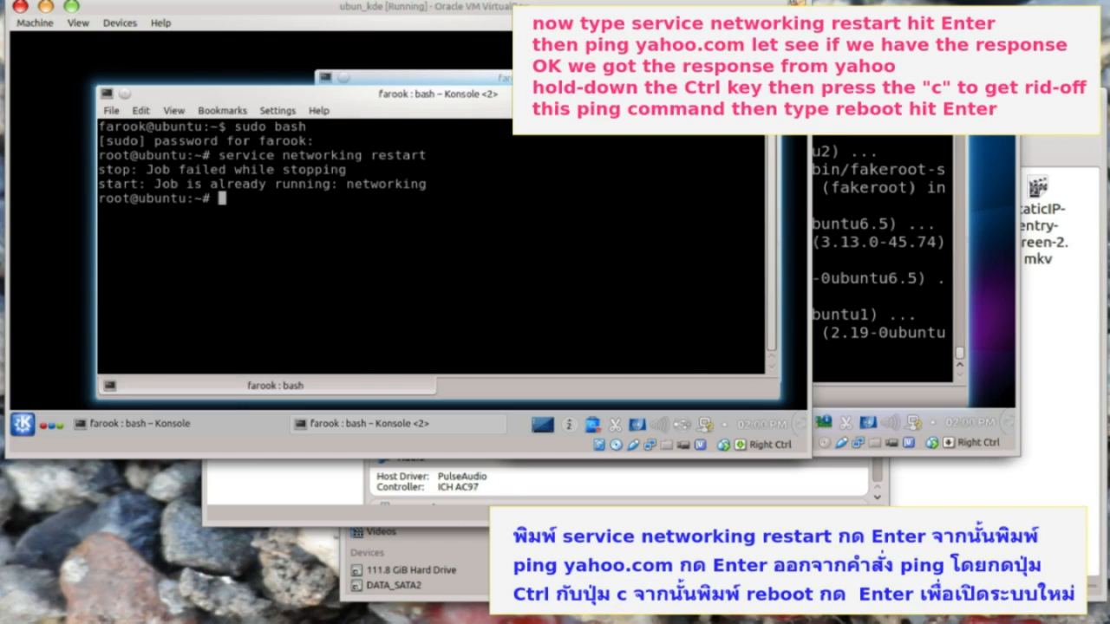
pyautogui.write('ping yahoo.com')
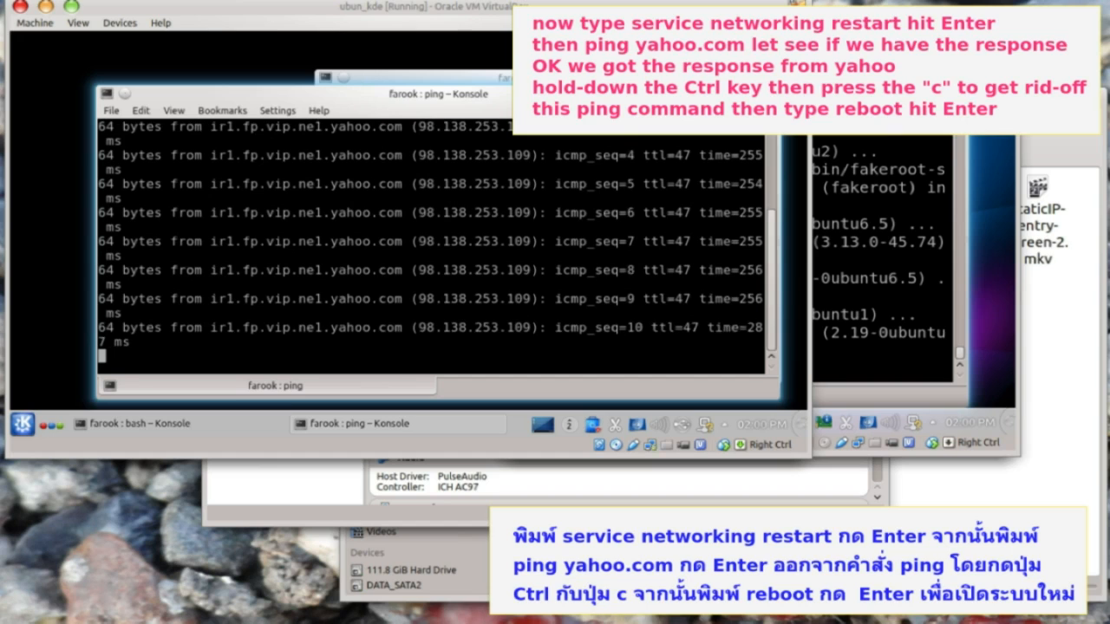
pyautogui.hotkey('ctrl', 'c')
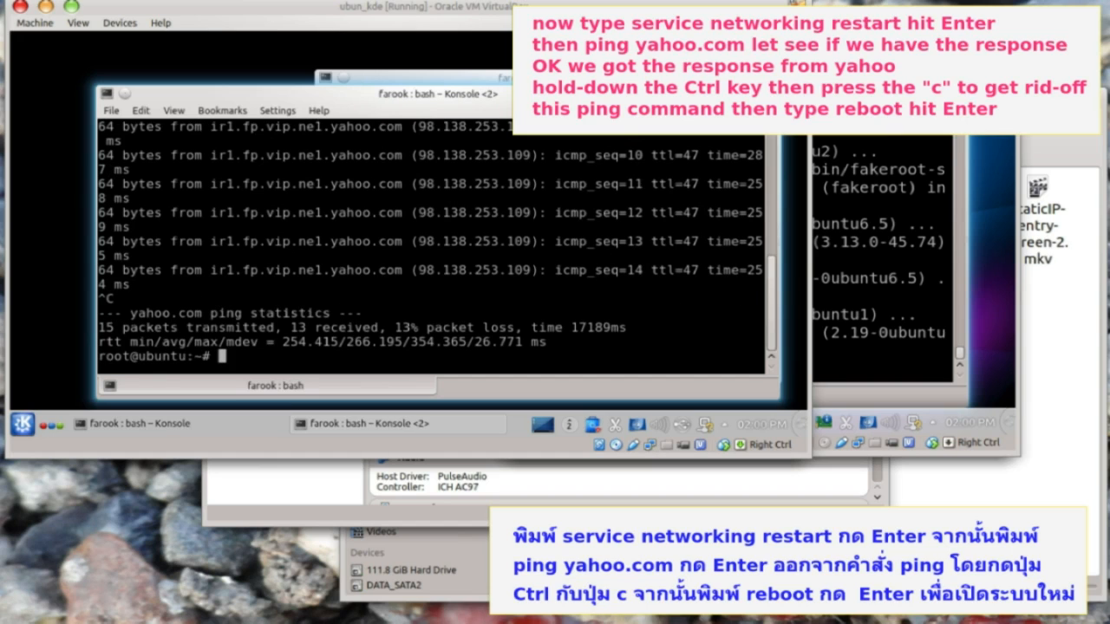
pyautogui.write('reboot')
pyautogui.press('Return')
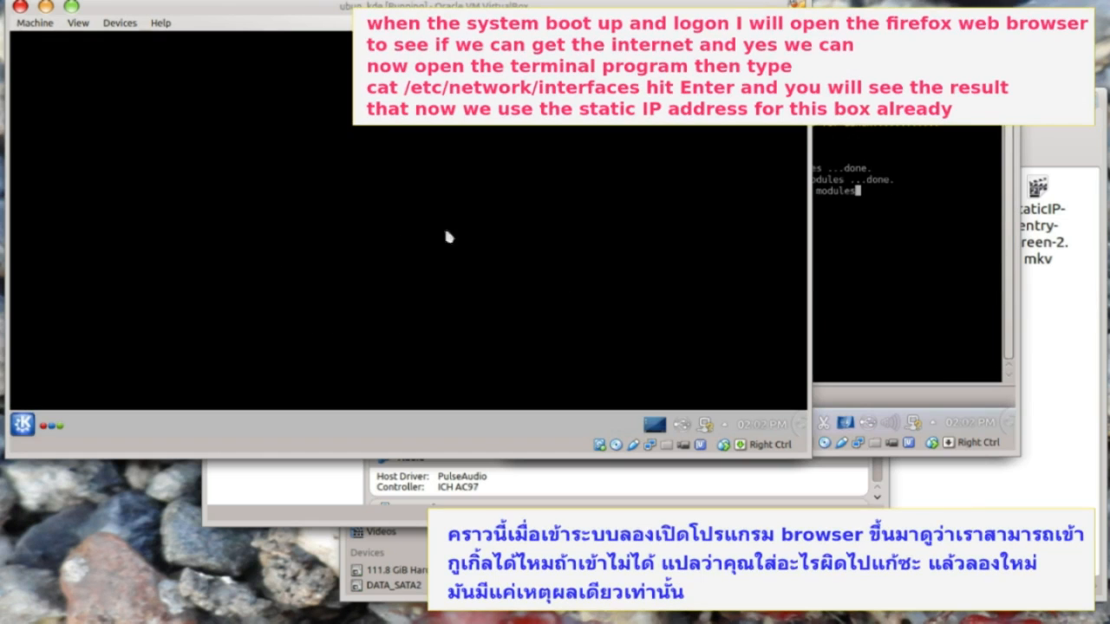
# - Load Google in Firefox from Kickoff, then print /etc/network/interfaces with cat in a terminal
pyautogui.click(22, 424)
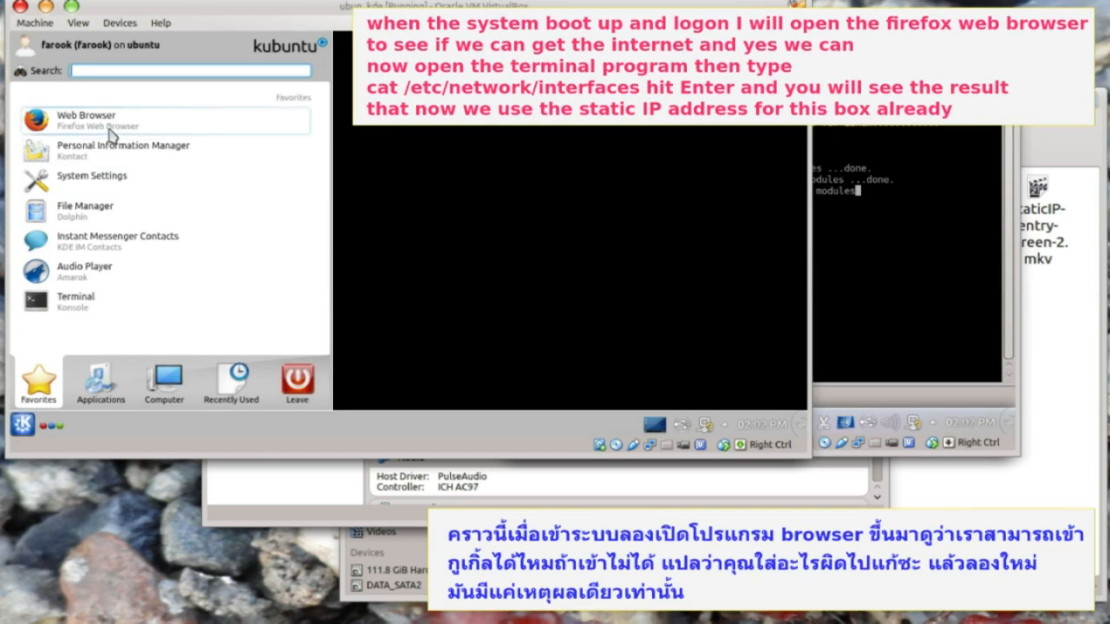
pyautogui.click(110, 130)
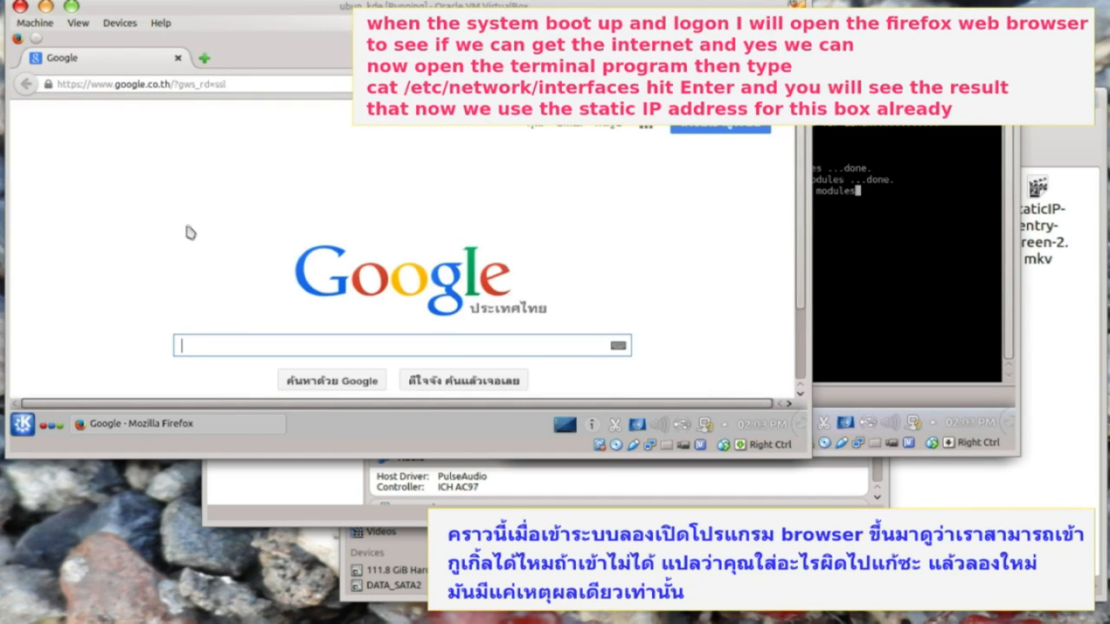
pyautogui.hotkey('ctrl', 'alt', 't')
pyautogui.write('cat /etc/network/interfaces')
pyautogui.press('Return')
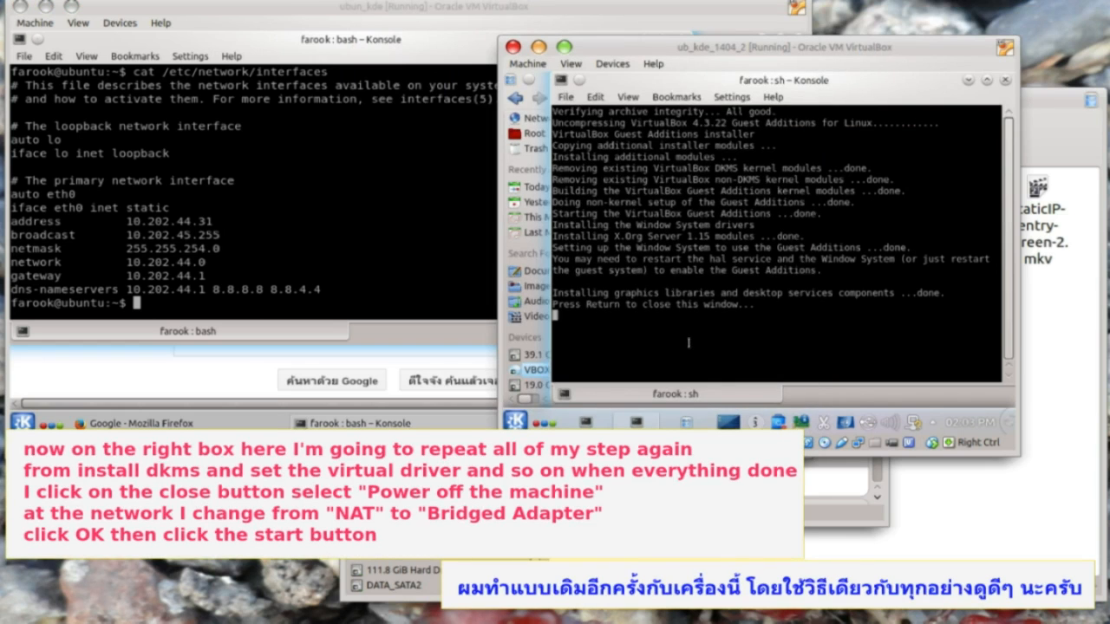
# - Enable the VirtualBox Guest Service driver in Driver Manager, authorizing with the admin password
pyautogui.press('Return')
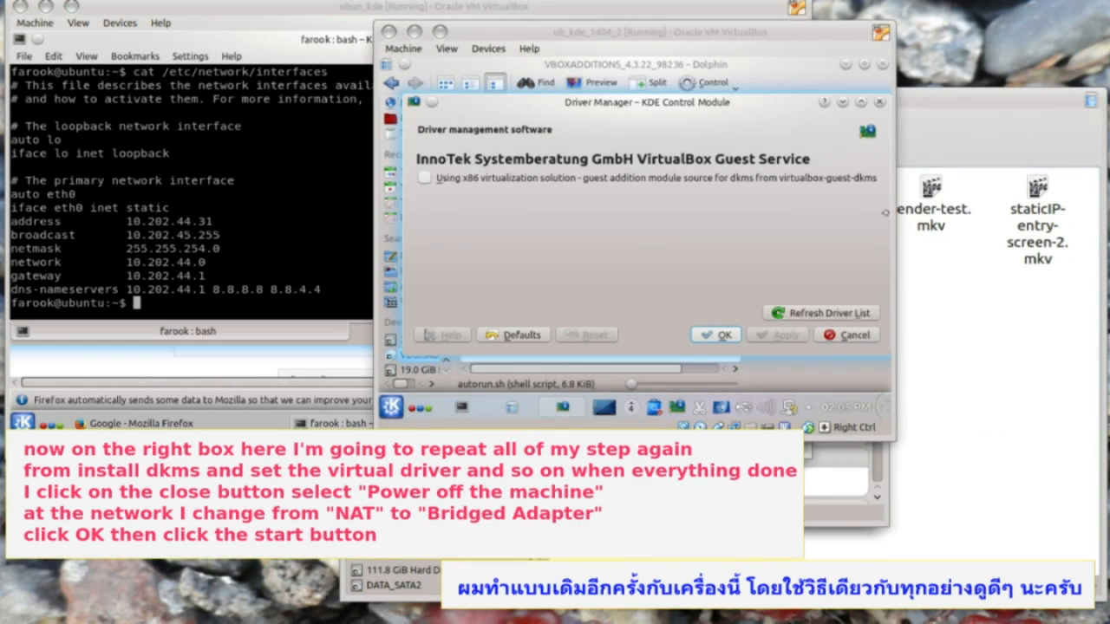
pyautogui.click(426, 180)
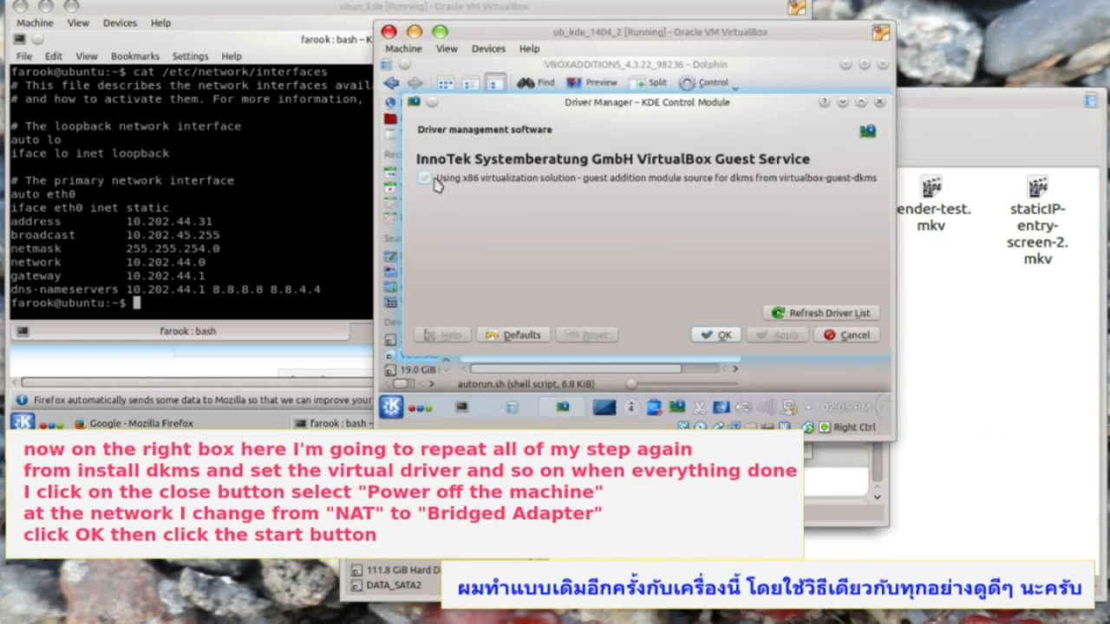
pyautogui.click(784, 336)
pyautogui.write('••••')
pyautogui.click(701, 295)
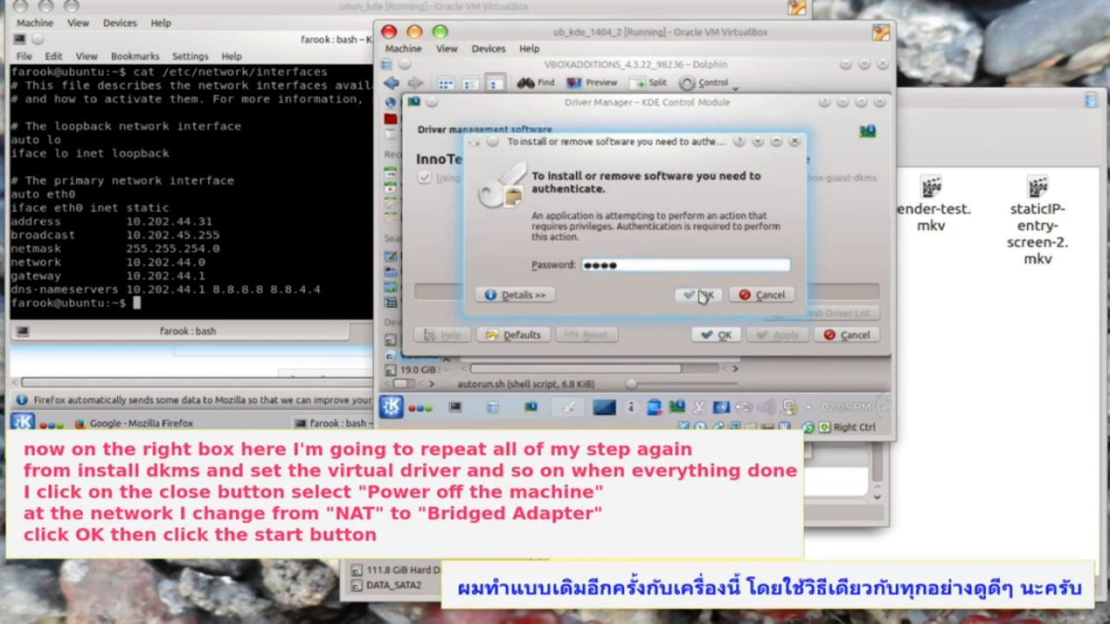
pyautogui.click(717, 336)
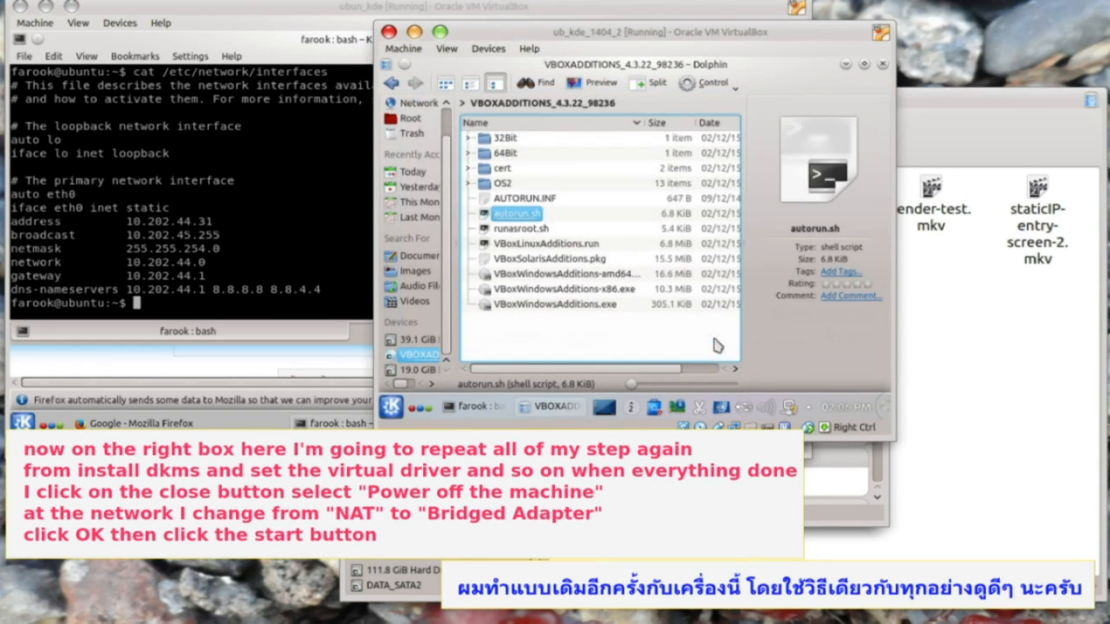
# - Power off ub_kde_1404_2, switch its network adapter to Bridged Adapter, and start it again
pyautogui.click(389, 31)
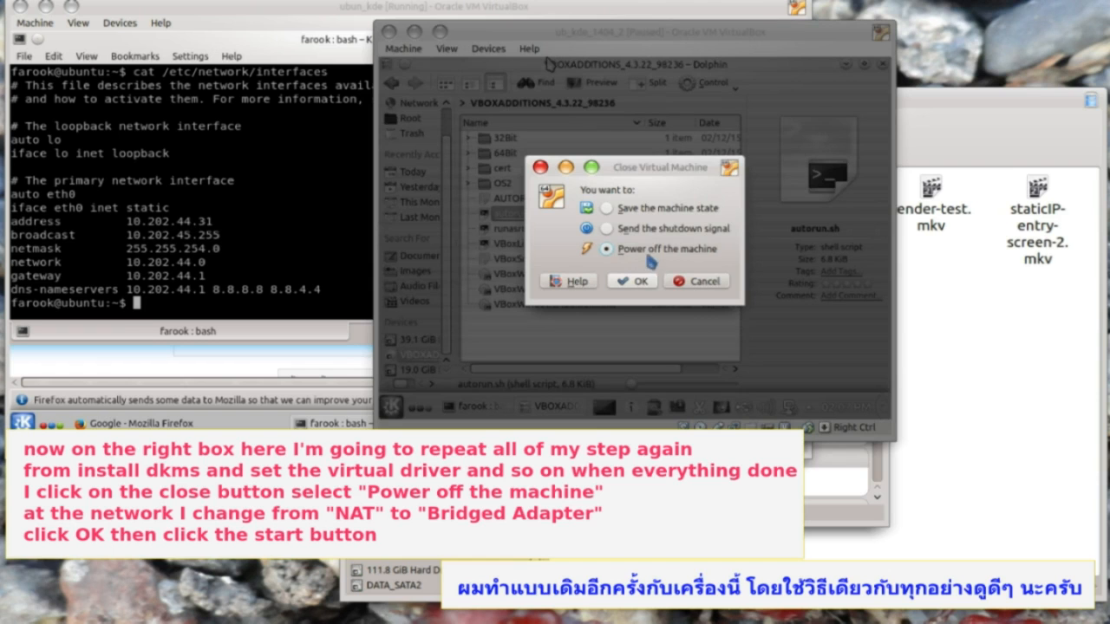
pyautogui.click(637, 281)
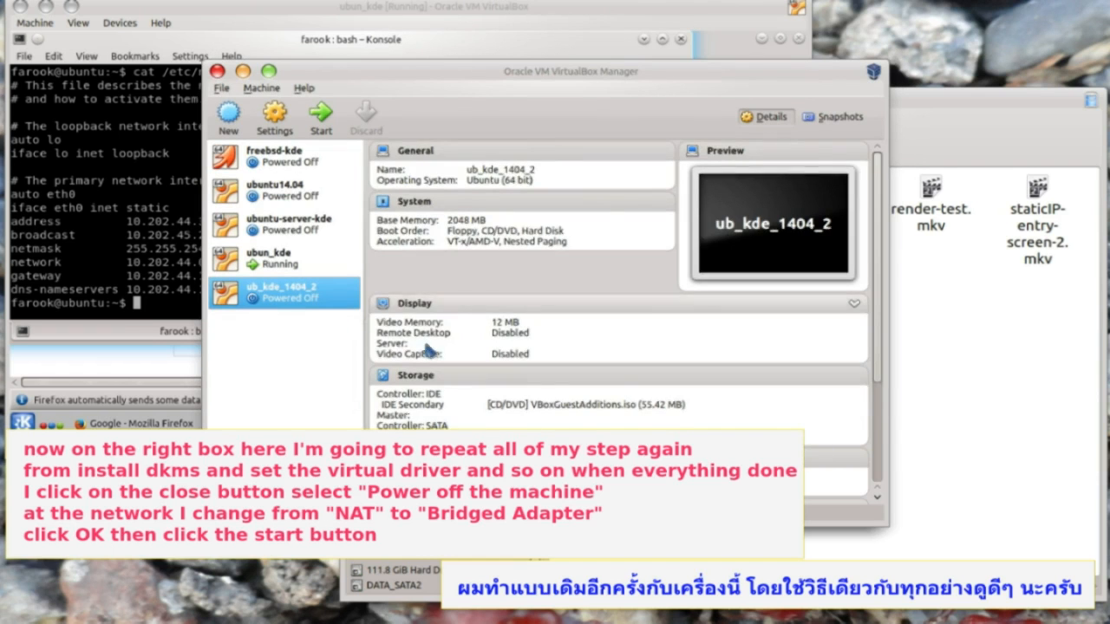
pyautogui.scroll(-3, 408, 338)
pyautogui.click(408, 402)
pyautogui.click(555, 215)
pyautogui.click(527, 257)
pyautogui.click(681, 427)
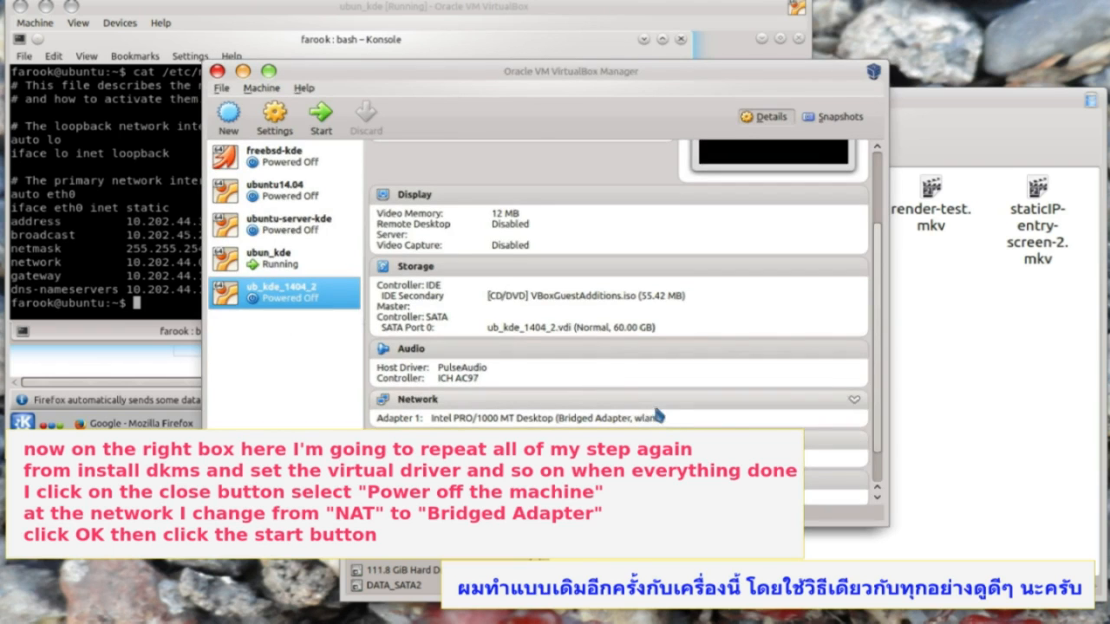
pyautogui.click(323, 119)
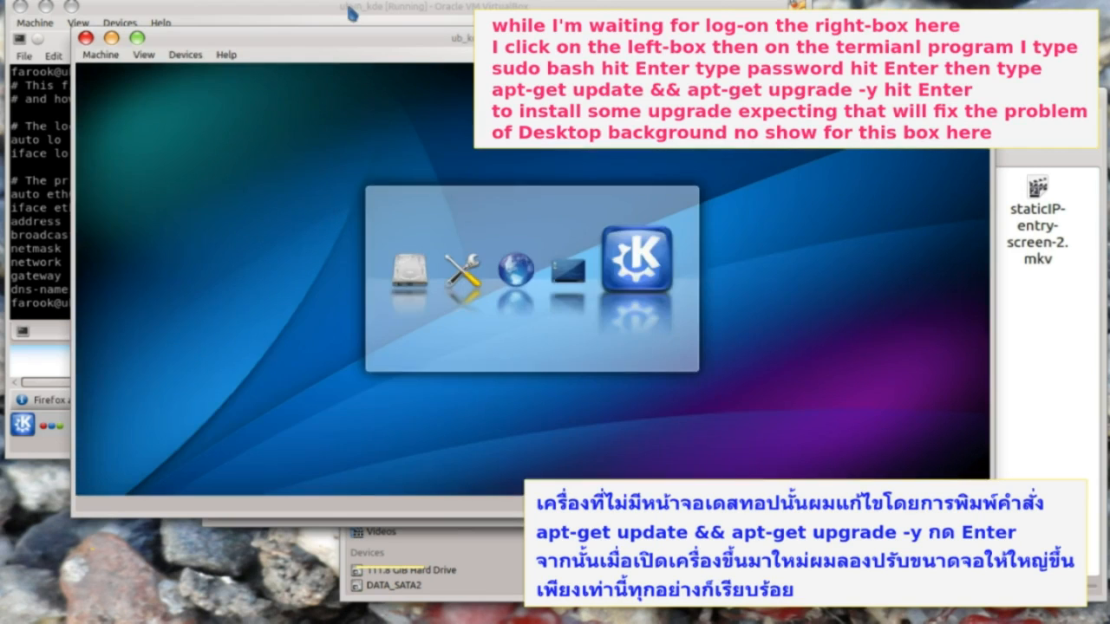
pyautogui.click(348, 8)
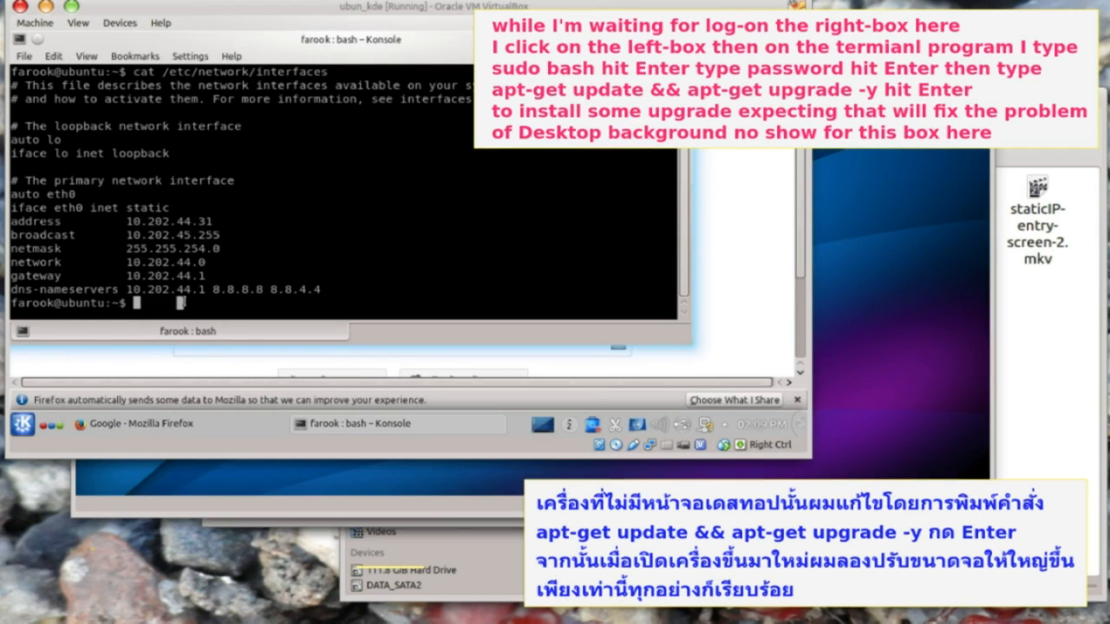
# - Become root with sudo bash and run apt-get update && apt-get upgrade -y
pyautogui.write('sudo bash')
pyautogui.press('Return')
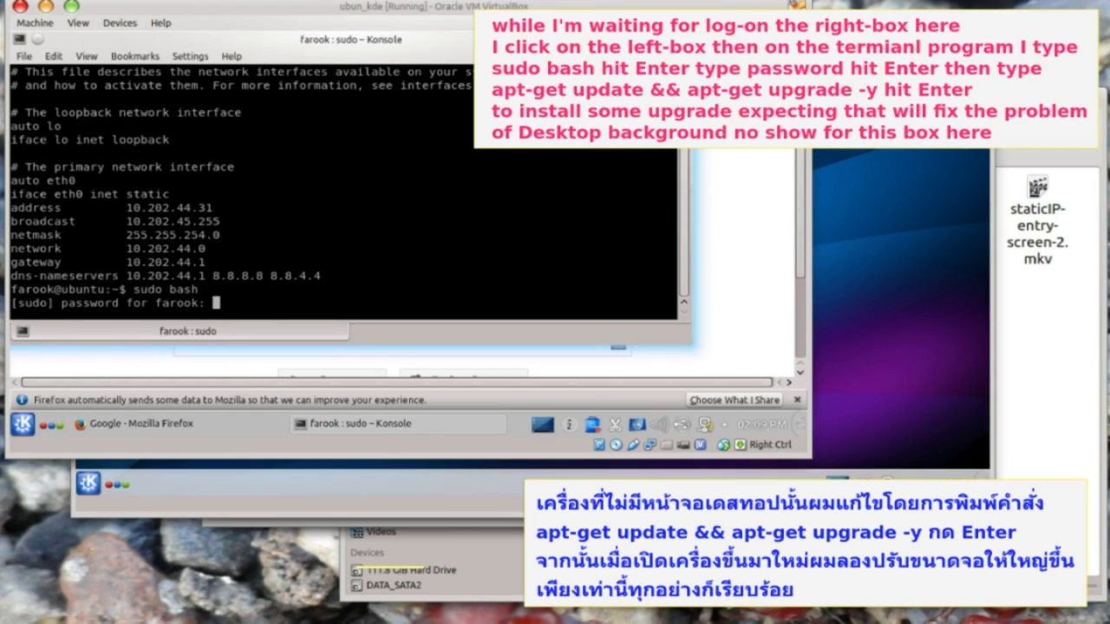
pyautogui.press('Return')
pyautogui.write('apt-get ')
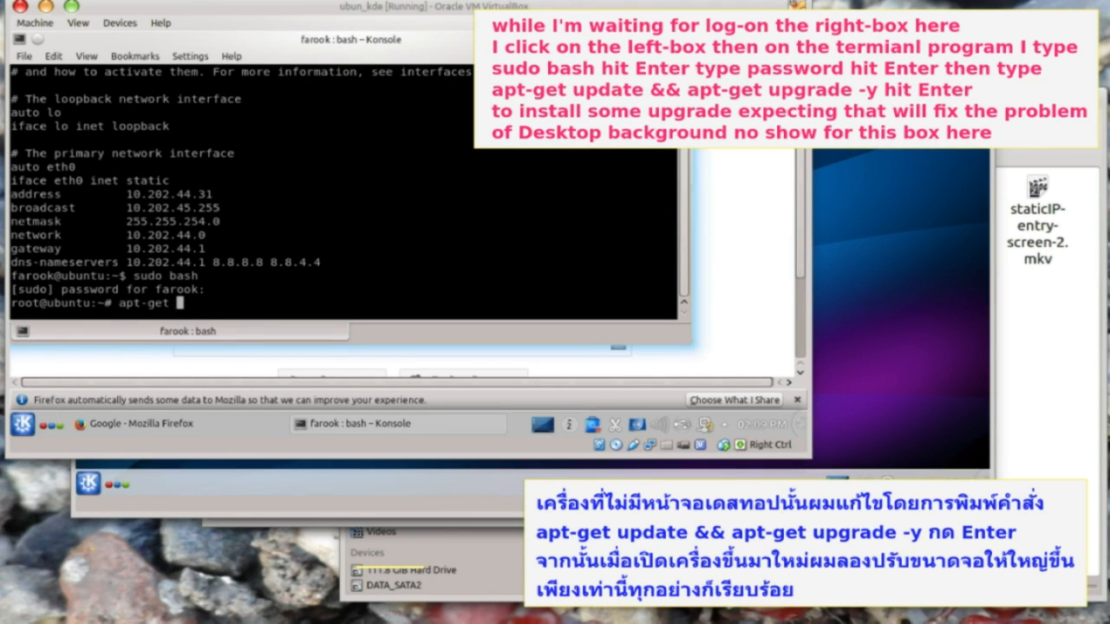
pyautogui.write('update && apt-get upgrade -y')
pyautogui.press('Return')
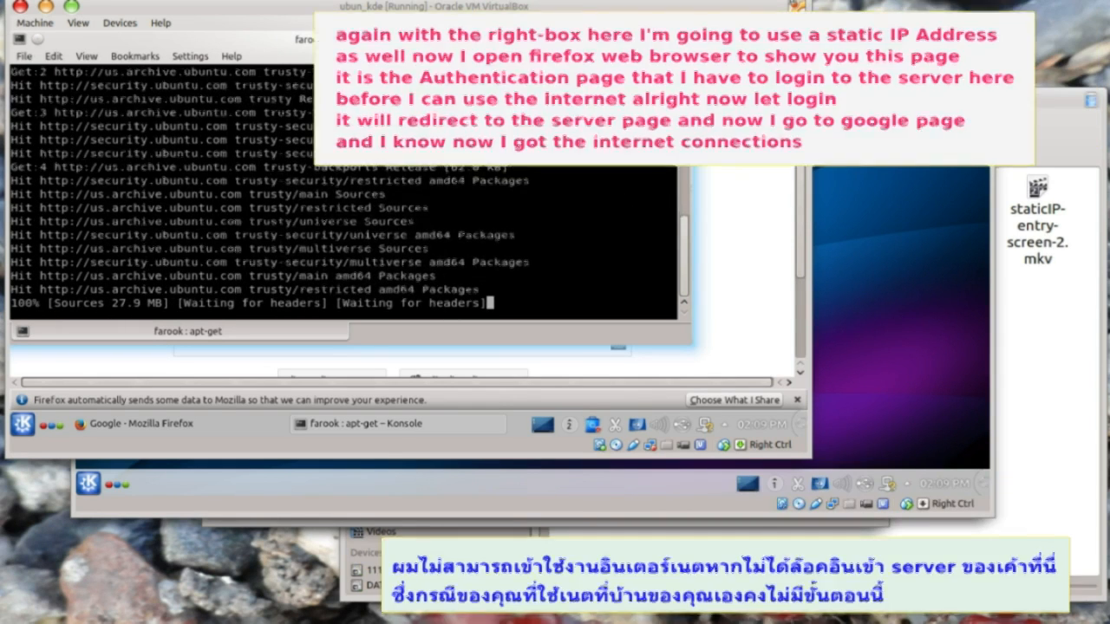
# - Launch Firefox from Kickoff in the second VM and sign in on the Firewall Authentication page
pyautogui.click(843, 36)
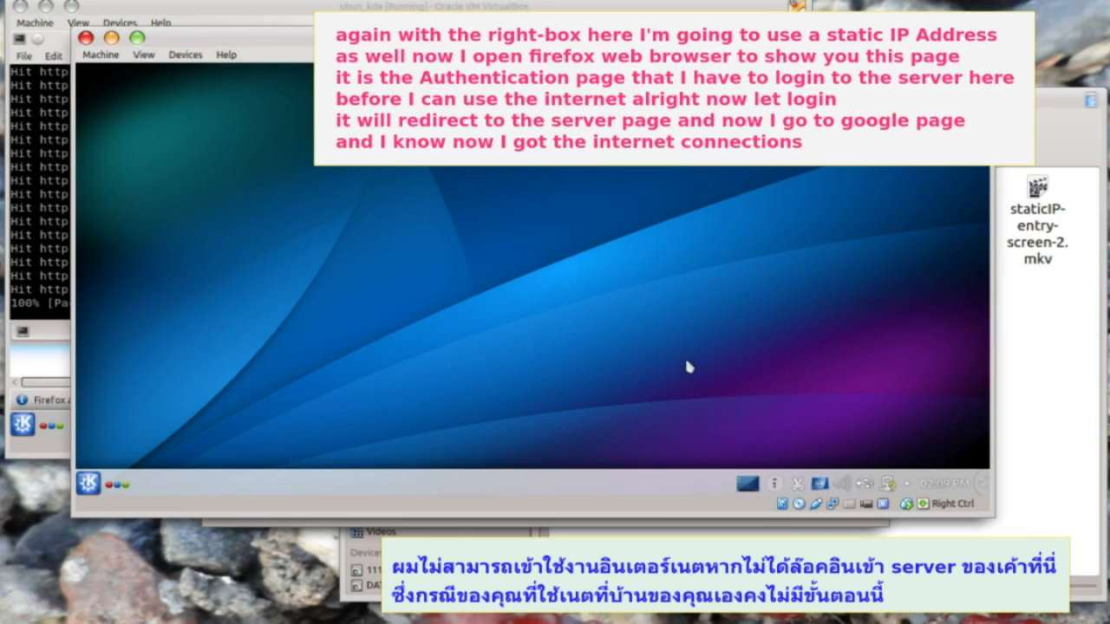
pyautogui.click(87, 483)
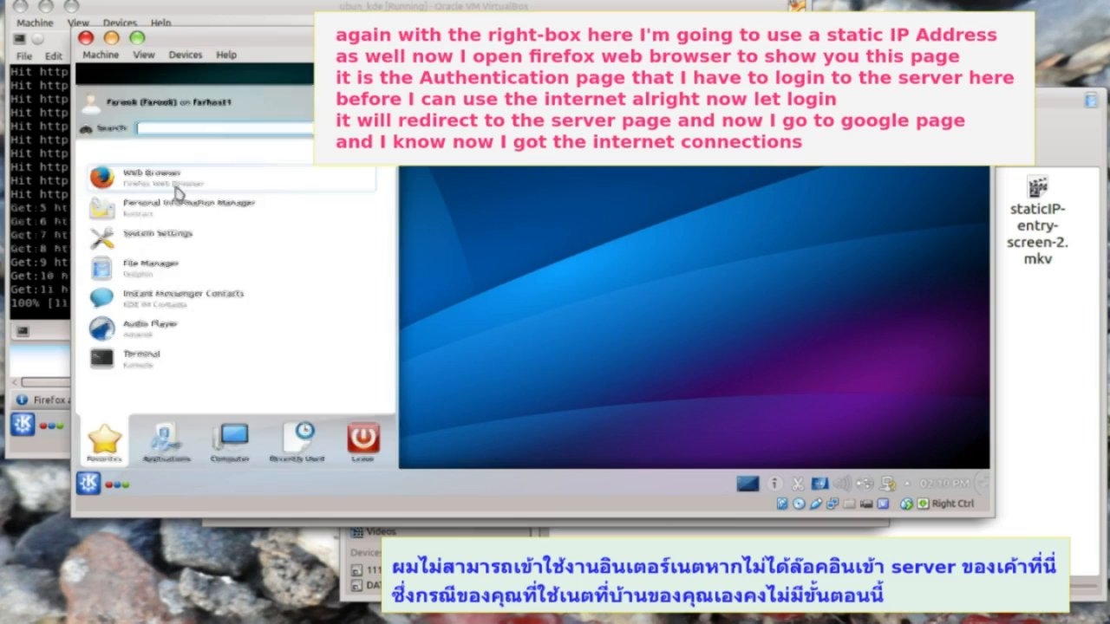
pyautogui.click(178, 192)
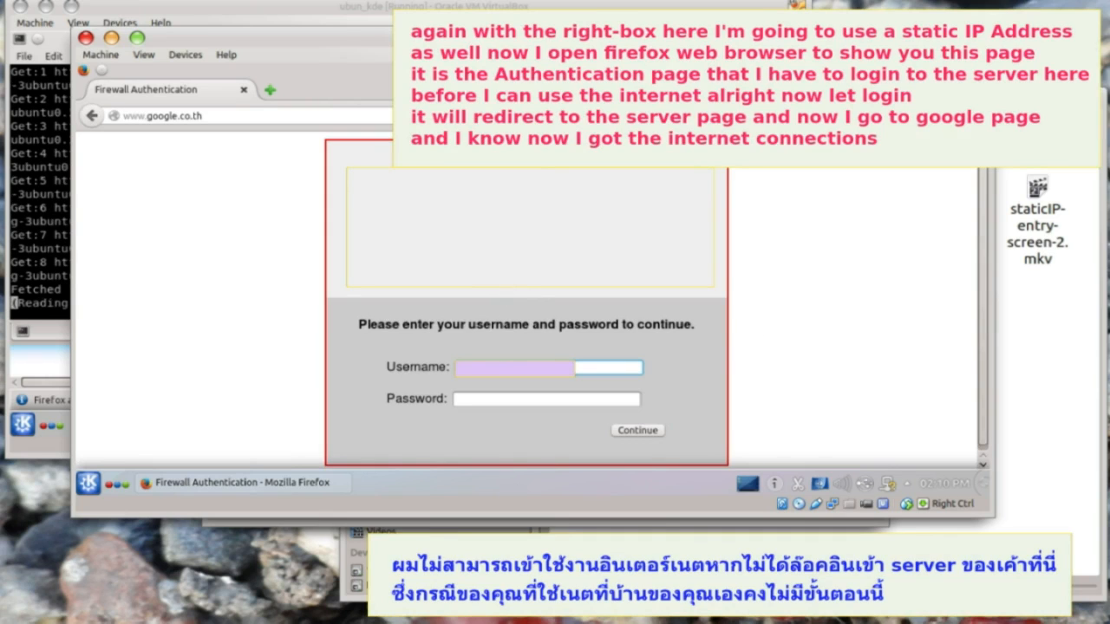
pyautogui.click(484, 401)
pyautogui.write('******')
pyautogui.click(639, 430)
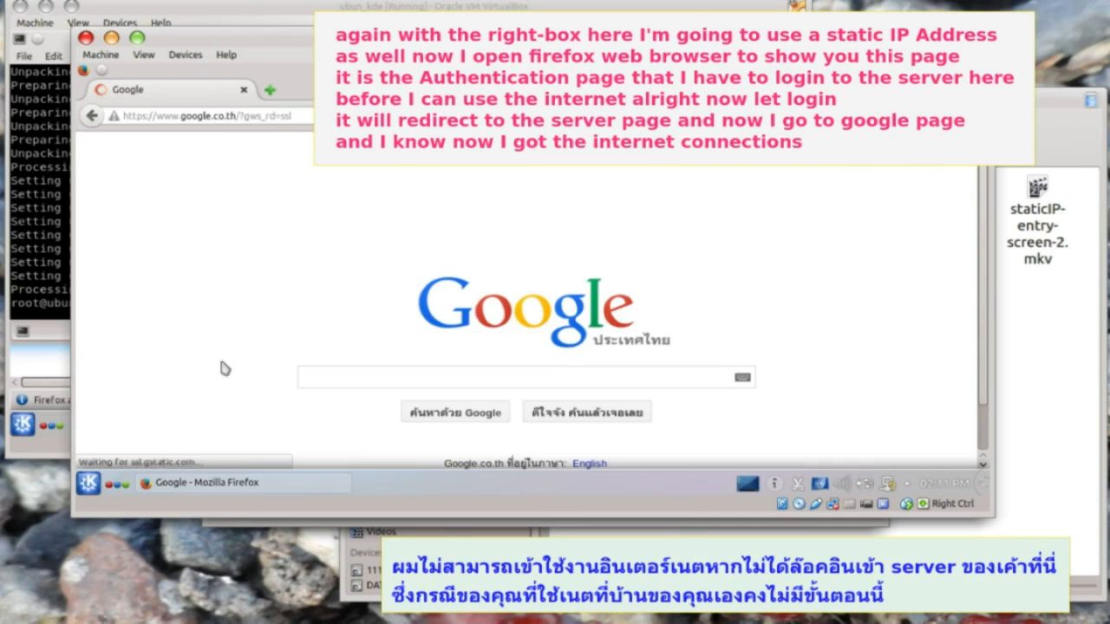
# - Open a terminal, become root with sudo bash, and install vim-nox with apt-get
pyautogui.click(208, 482)
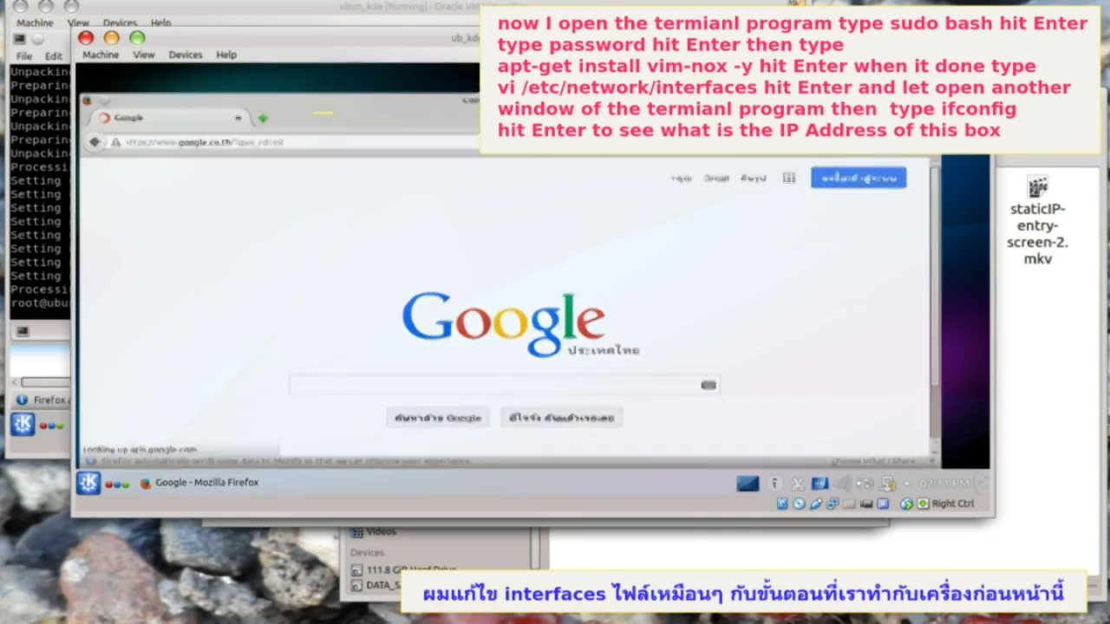
pyautogui.click(88, 483)
pyautogui.click(137, 376)
pyautogui.write('sudo')
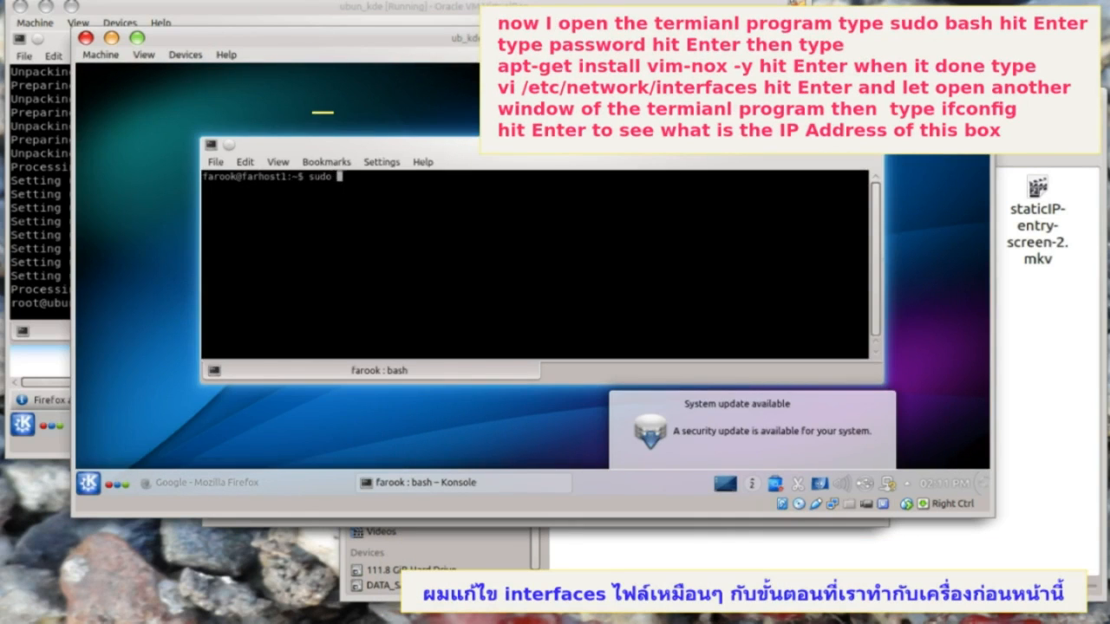
pyautogui.write(' bash')
pyautogui.press('Return')
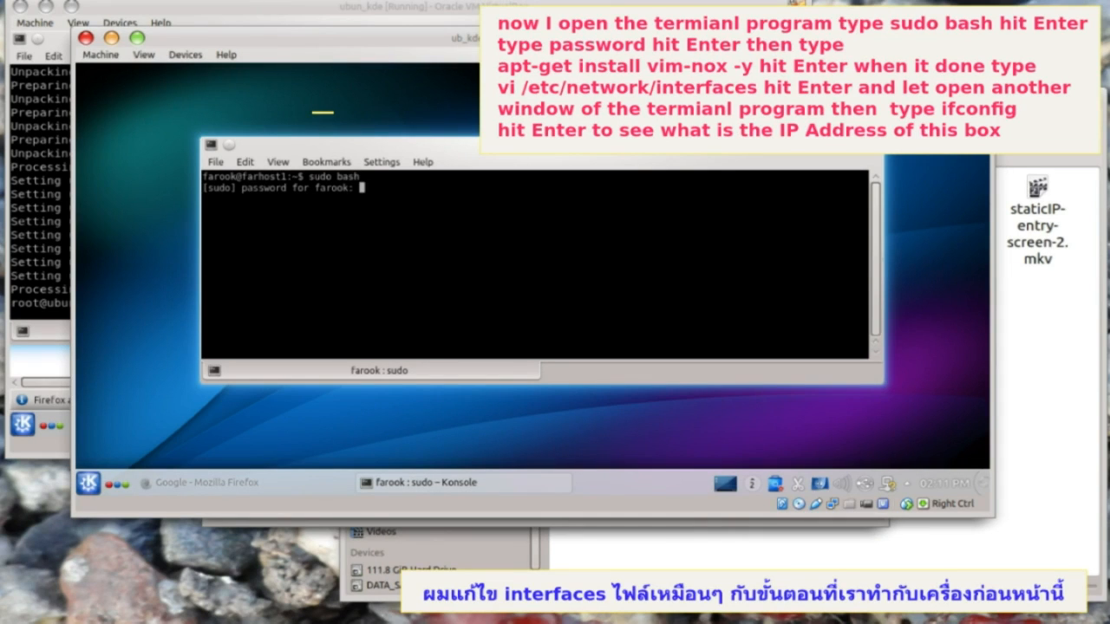
pyautogui.press('Return')
pyautogui.write('apt-get install vim-nox -y')
pyautogui.press('Return')
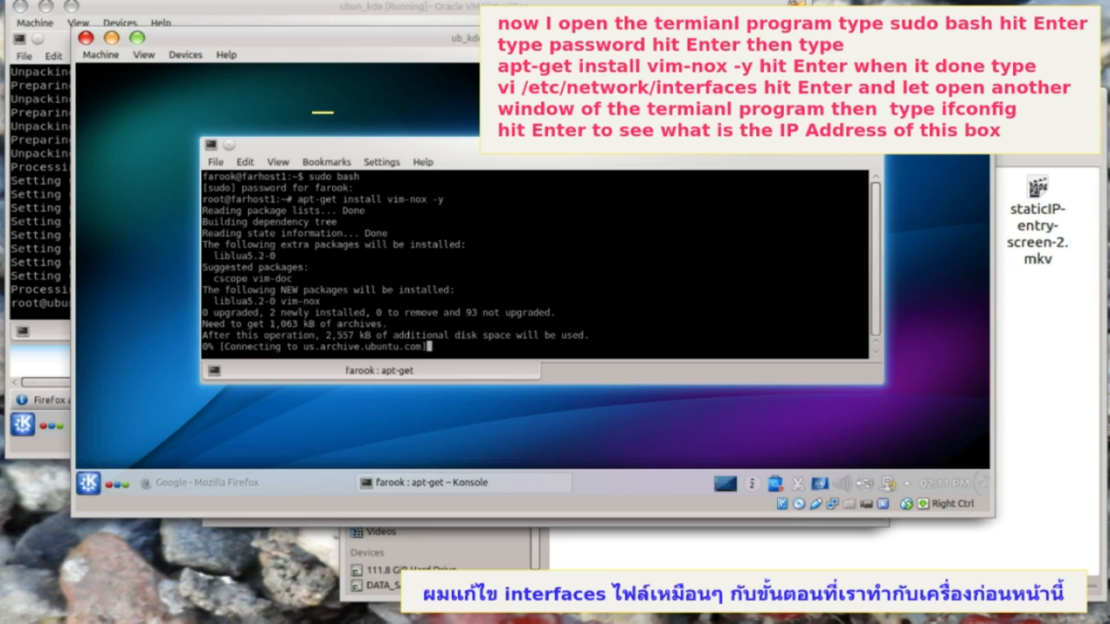
# - Open /etc/network/interfaces in vi, with enlarged terminal text
pyautogui.write('vi')
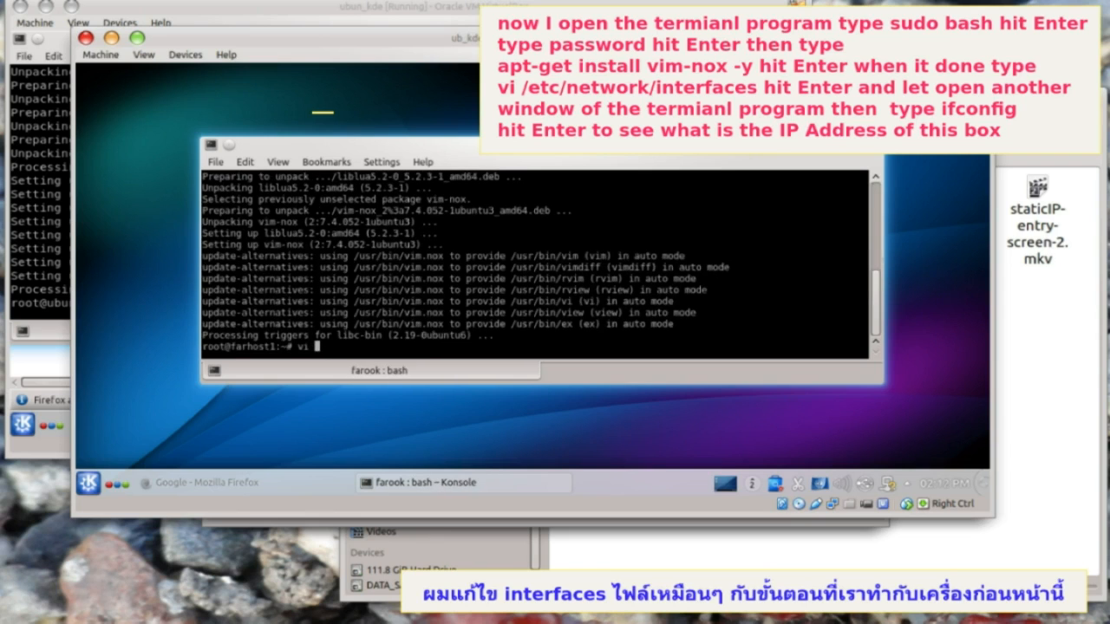
pyautogui.hotkey('ctrl', '+')
pyautogui.hotkey('ctrl', '+')
pyautogui.hotkey('ctrl', '+')
pyautogui.write('/etc/networki')
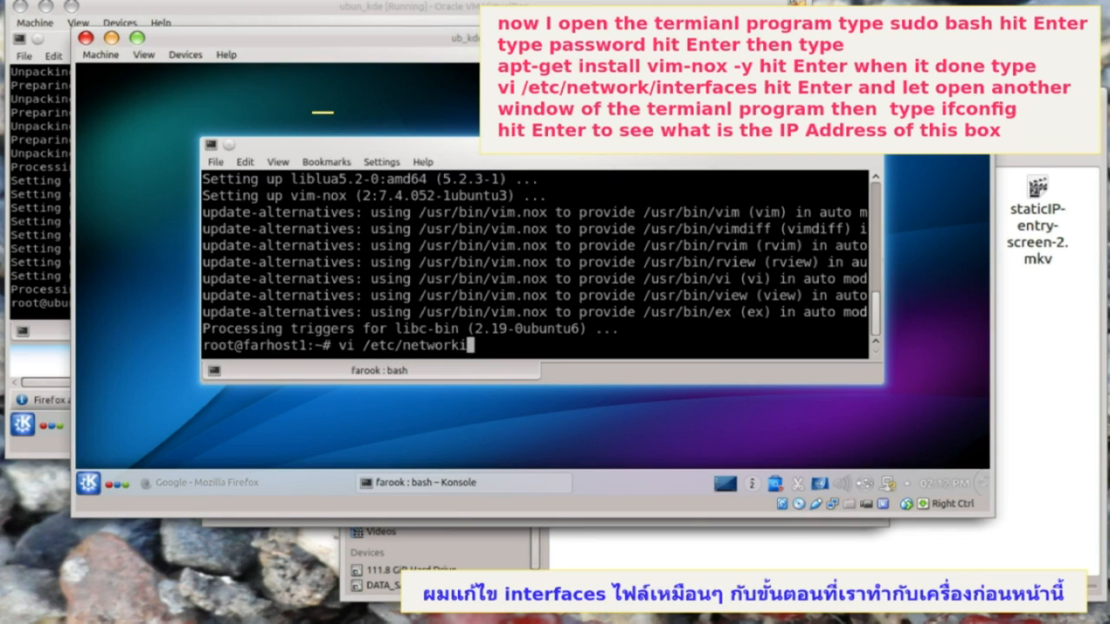
pyautogui.press('BackSpace')
pyautogui.write('/interfaces')
pyautogui.press('Return')
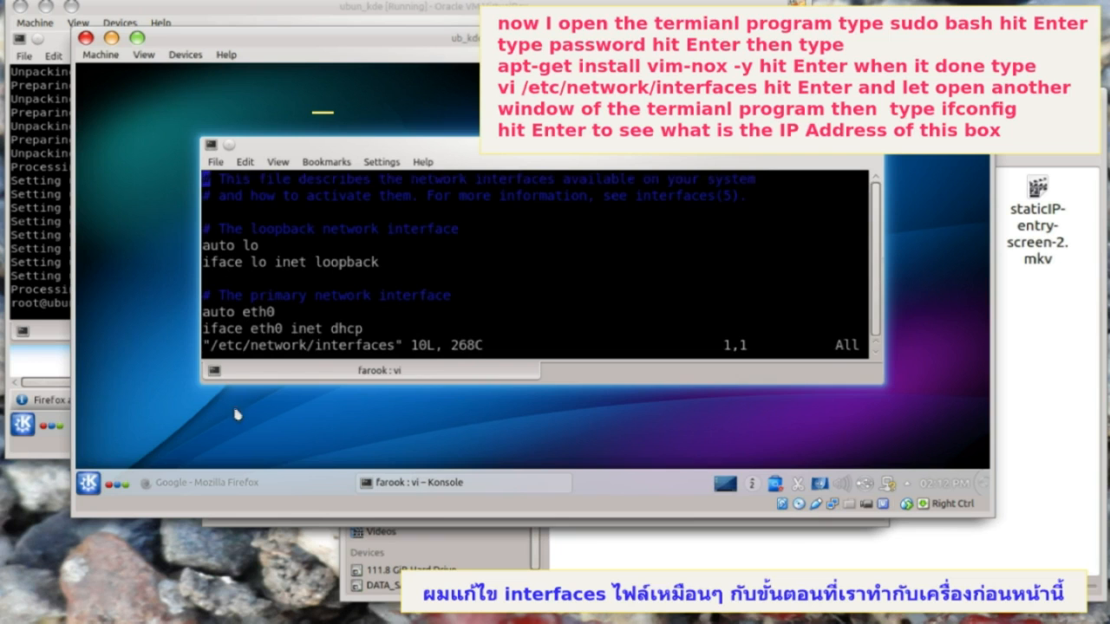
# - Run ifconfig in a second terminal to show eth0's address 10.202.45.42
pyautogui.click(88, 482)
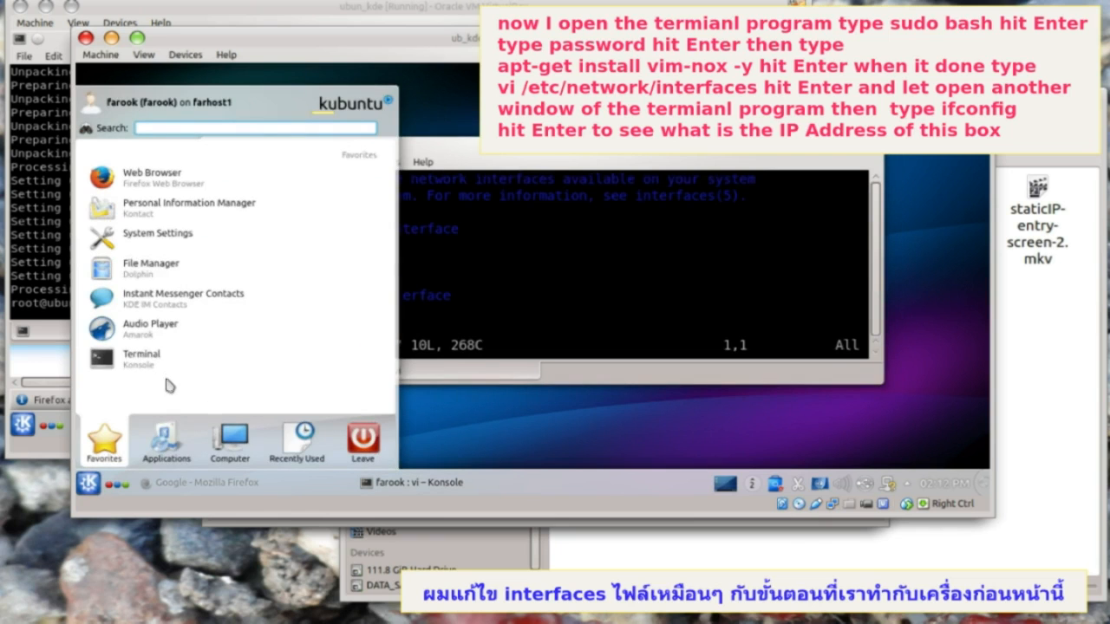
pyautogui.click(143, 358)
pyautogui.write('ifconfig')
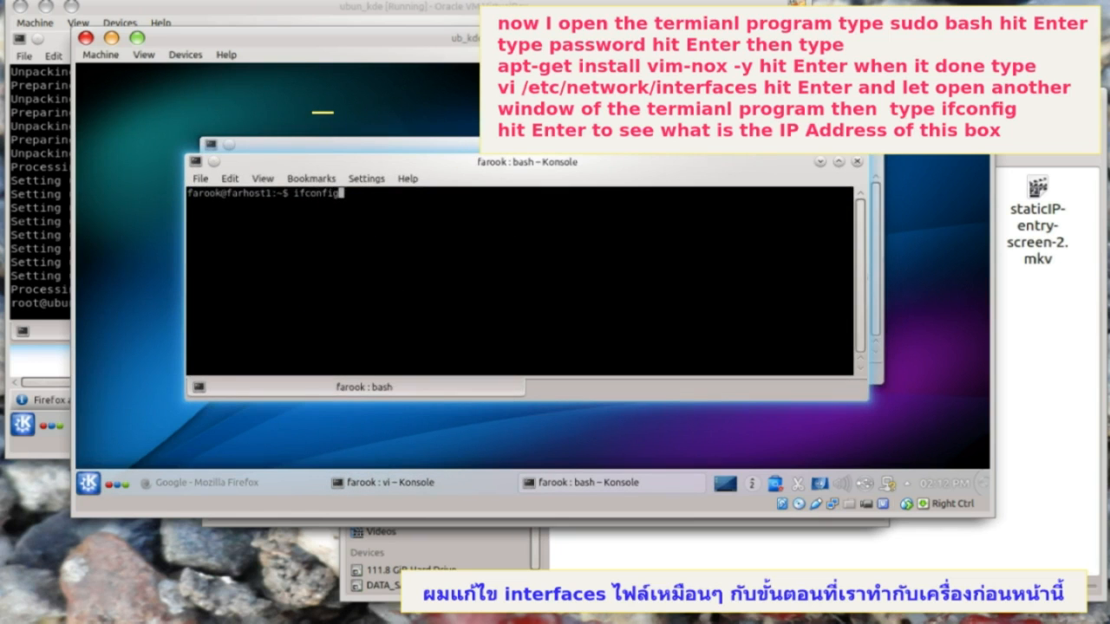
pyautogui.press('Return')
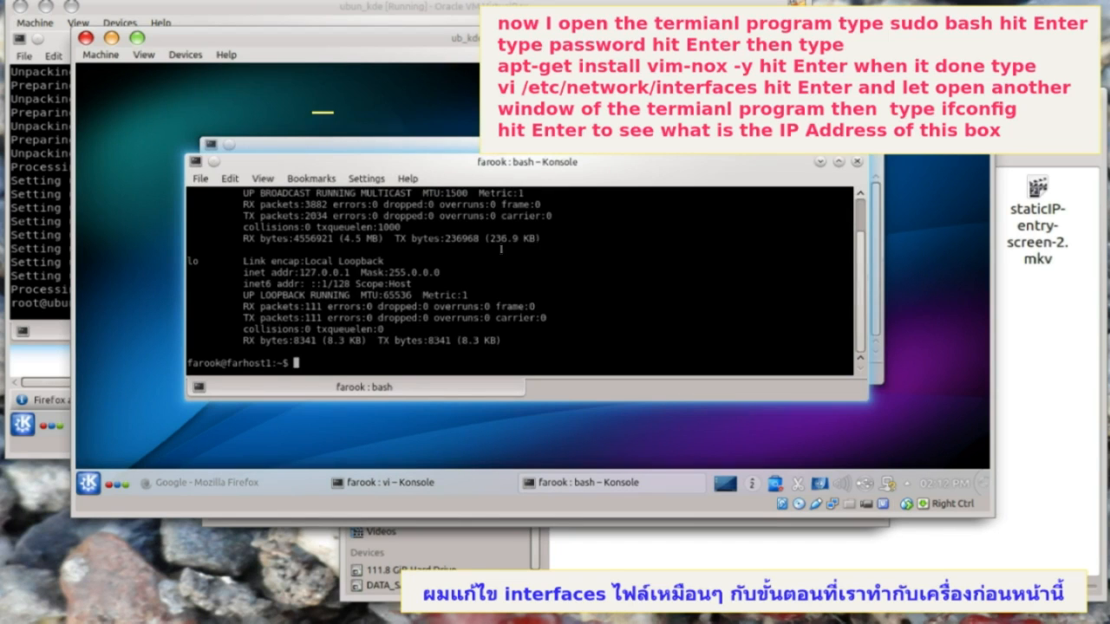
pyautogui.scroll(2, 501, 249)
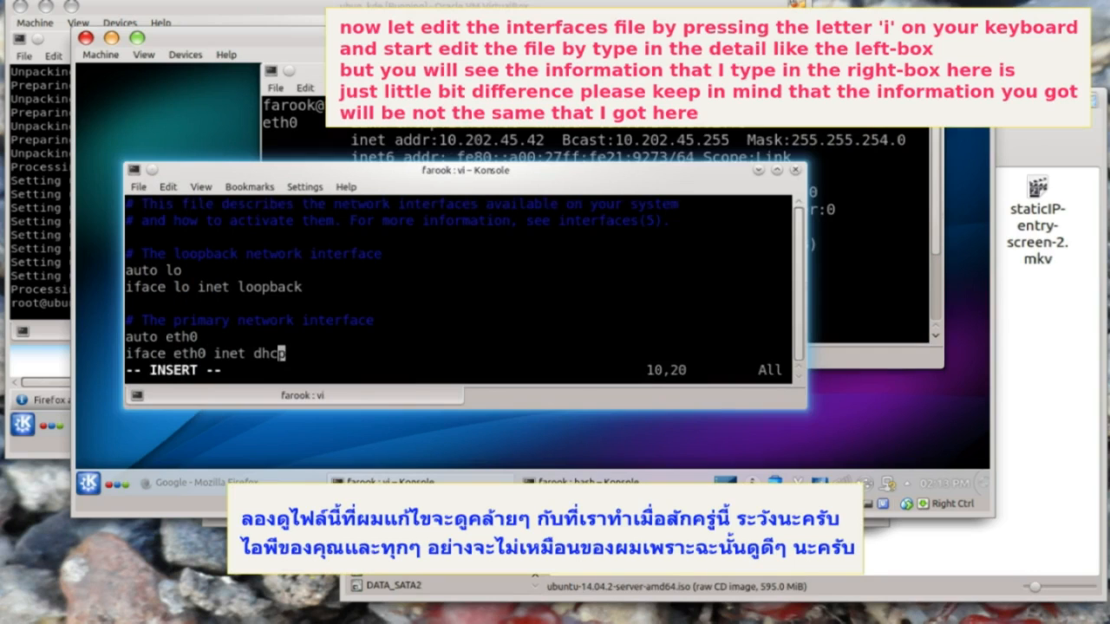
# - Change eth0 from dhcp to static with address 10.202.45.42 and broadcast 10.202.45.255
pyautogui.press('BackSpace')
pyautogui.press('BackSpace')
pyautogui.press('BackSpace')
pyautogui.press('BackSpace')
pyautogui.write('static')
pyautogui.press('Return')
pyautogui.write('address\t\t10.202.45.42')
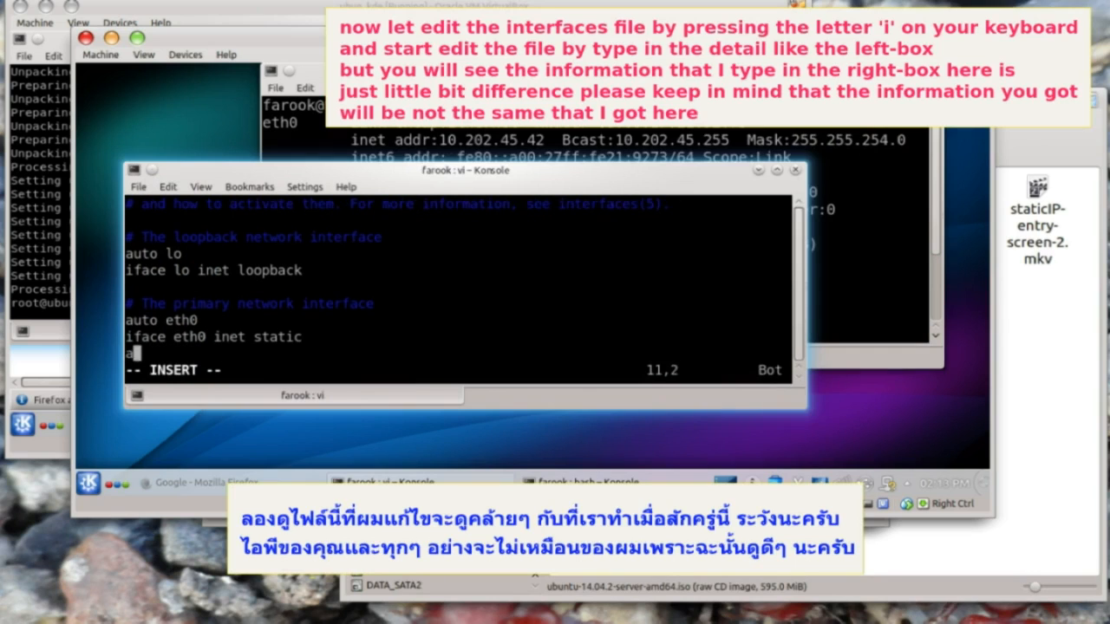
pyautogui.press('Return')
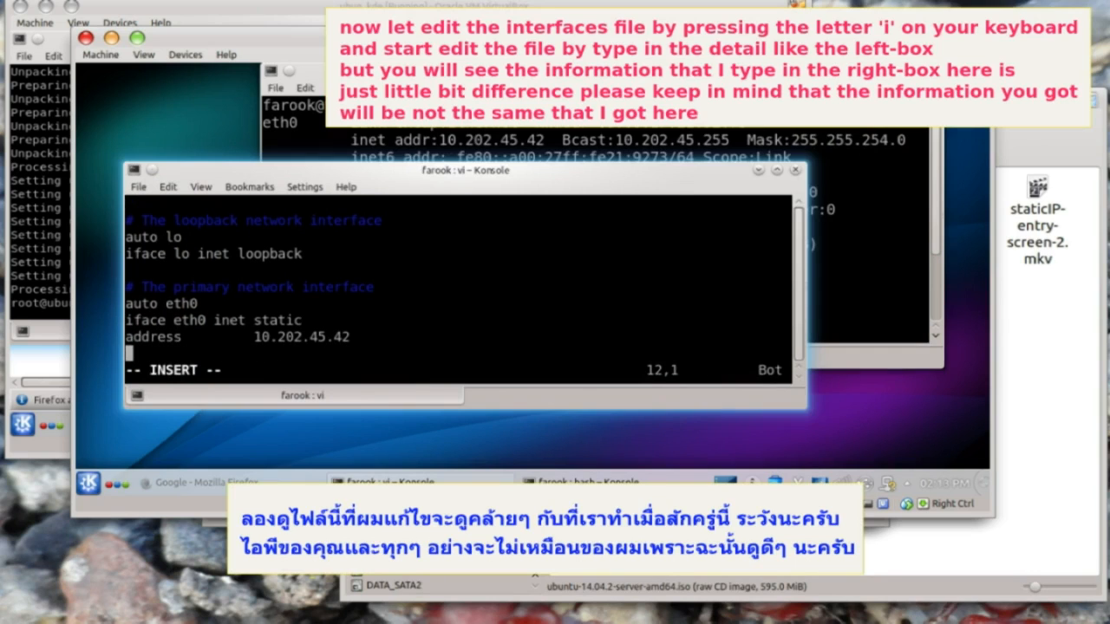
pyautogui.write('broadcast\t10.202.45.255')
pyautogui.press('Return')
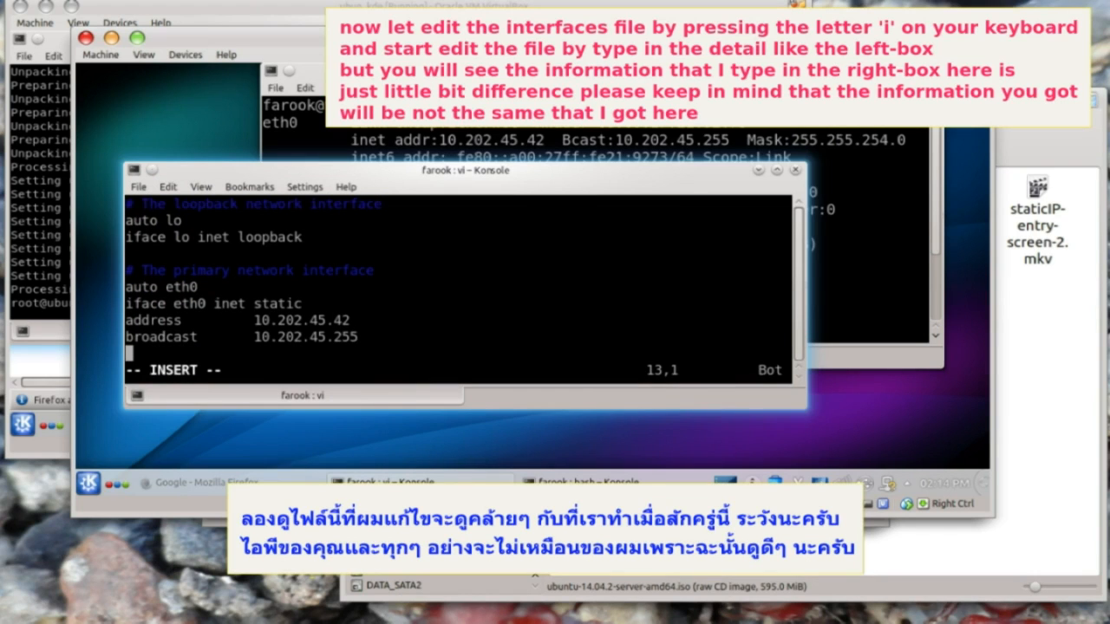
# - Add network 10.202.44.0, netmask 255.255.254.0, gateway 10.202.44.1, and nameservers 10.202.44.1, 8.8.8.8, 8.8.4.4
pyautogui.write('network\t\t10.202.44.0')
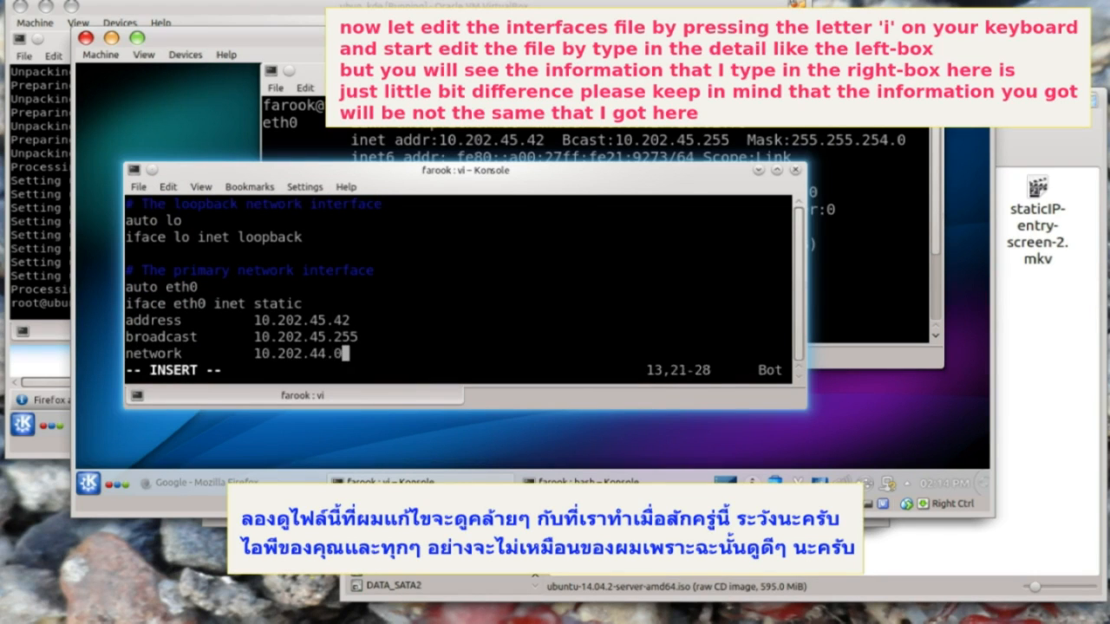
pyautogui.press('Return')
pyautogui.write('netmask')
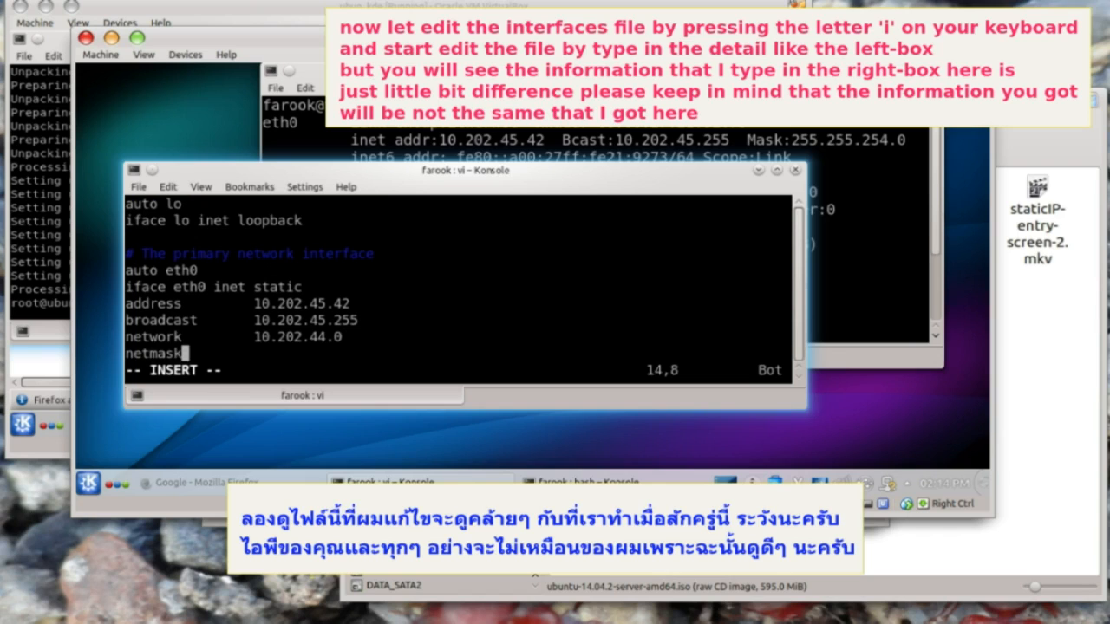
pyautogui.write('\t\t255.255.254.')
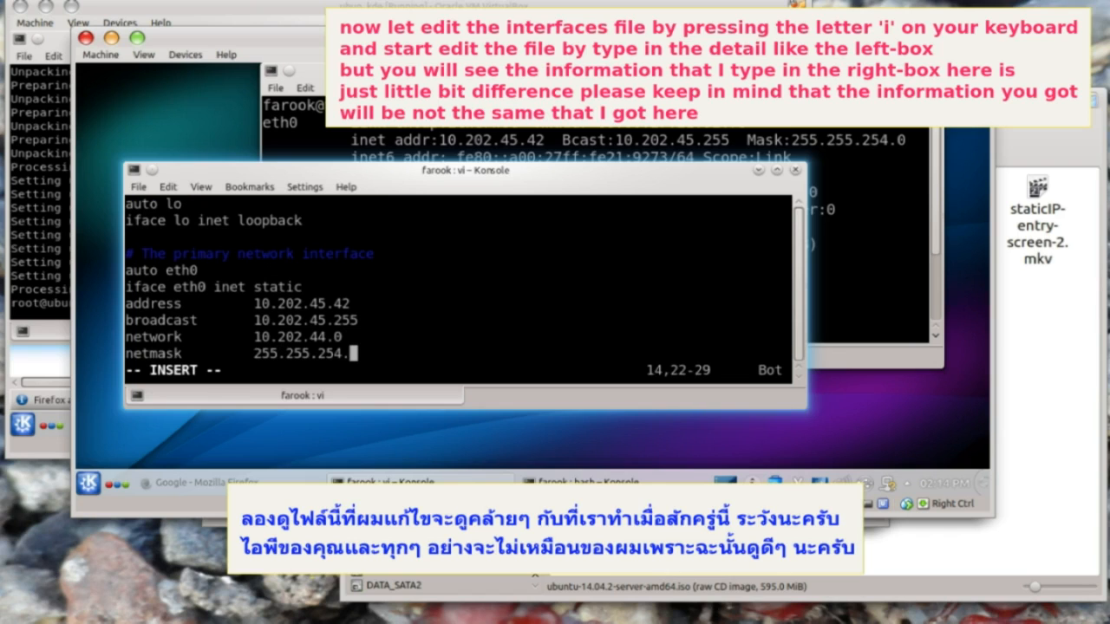
pyautogui.write('0')
pyautogui.press('Return')
pyautogui.write('gate')
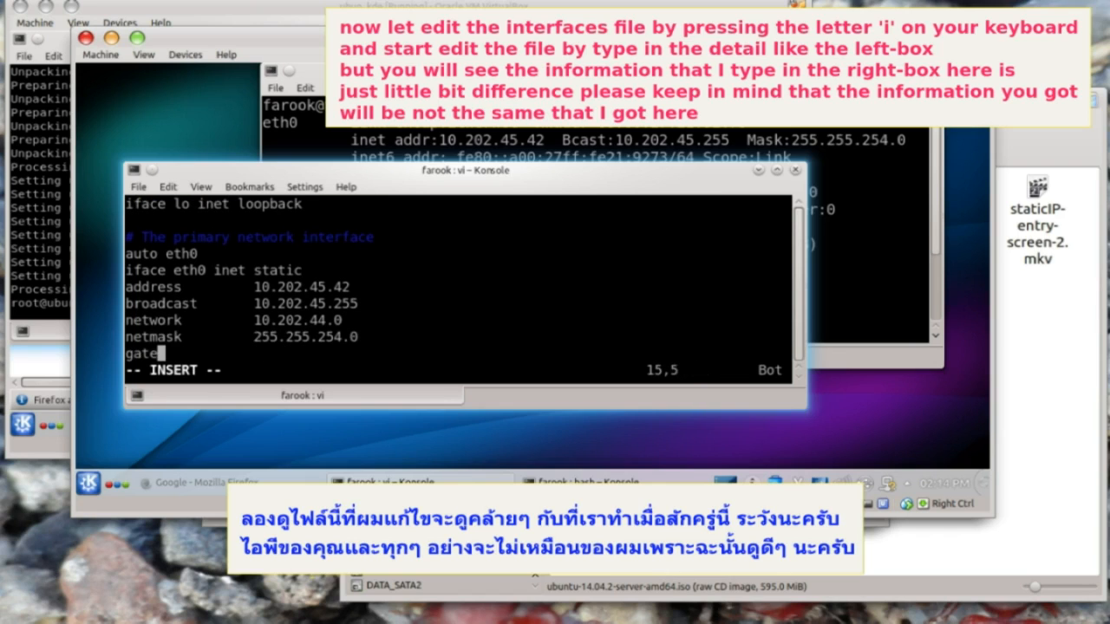
pyautogui.write('way\t\t10.202.44.1')
pyautogui.press('Return')
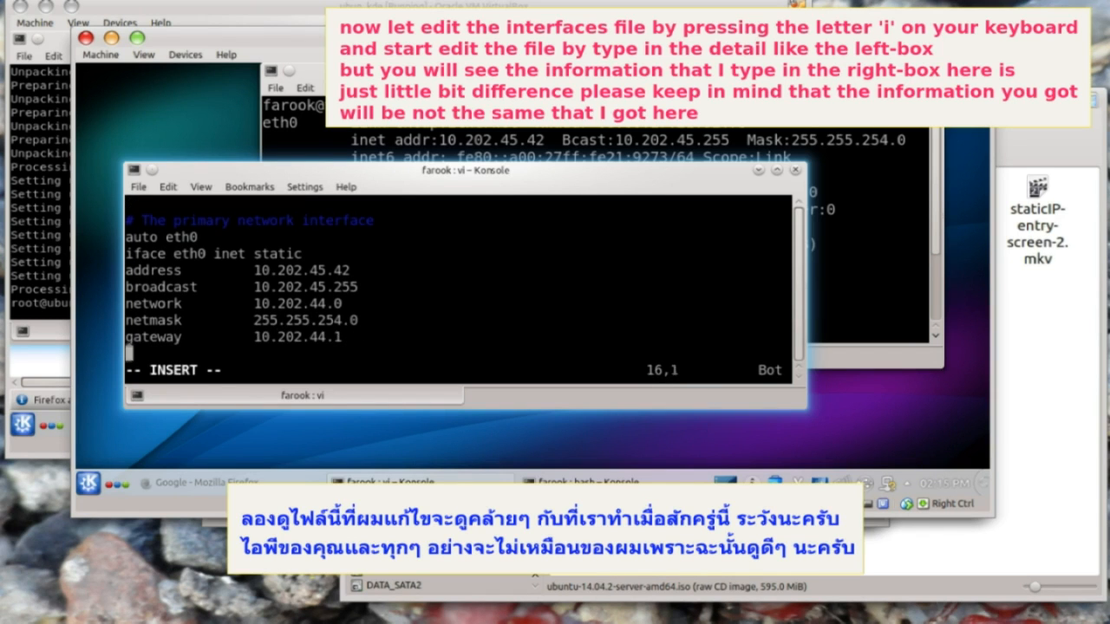
pyautogui.write('dns-nameservers 10.202.44.1 8.8.8.8 8.8.4.4')
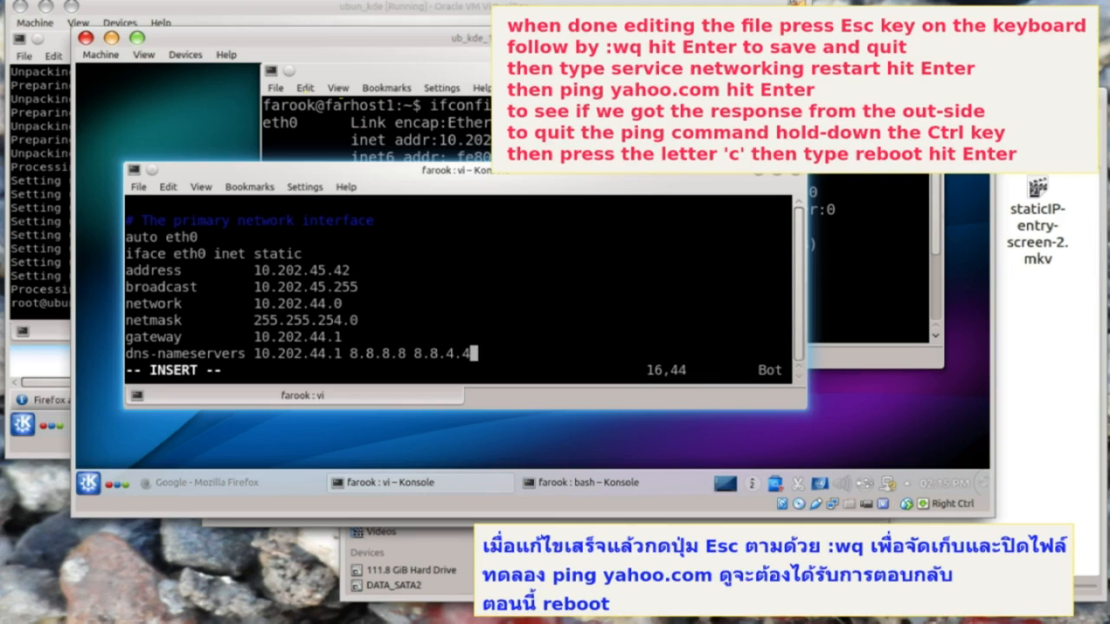
pyautogui.press('Escape')
# - Save the interfaces file with :wq and restart the networking service
pyautogui.write(':wq')
pyautogui.press('Return')
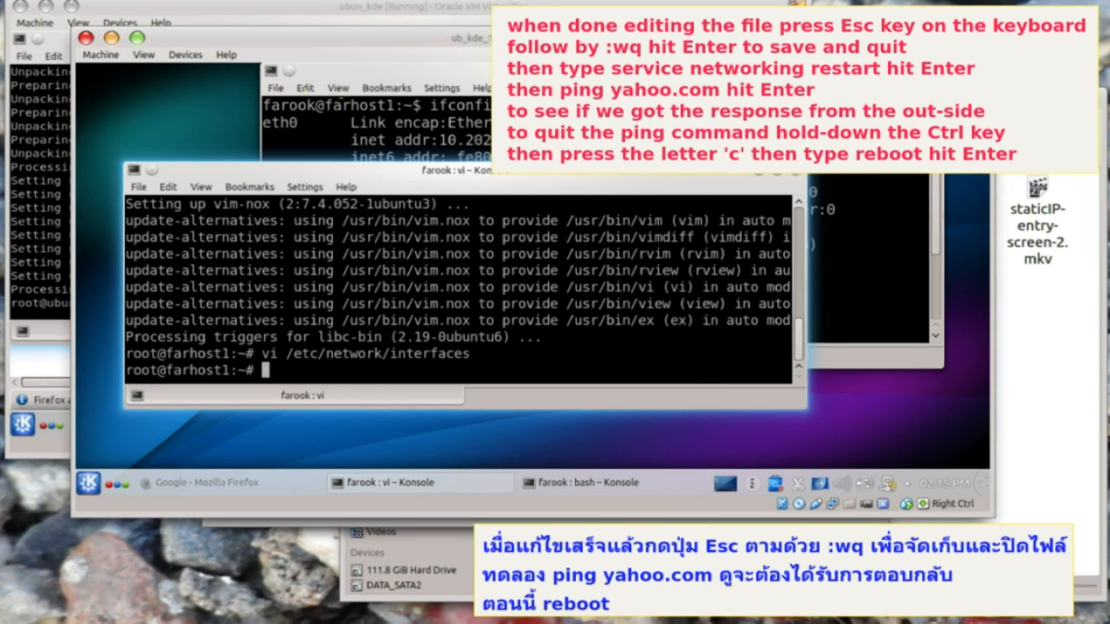
pyautogui.write('service networking ')
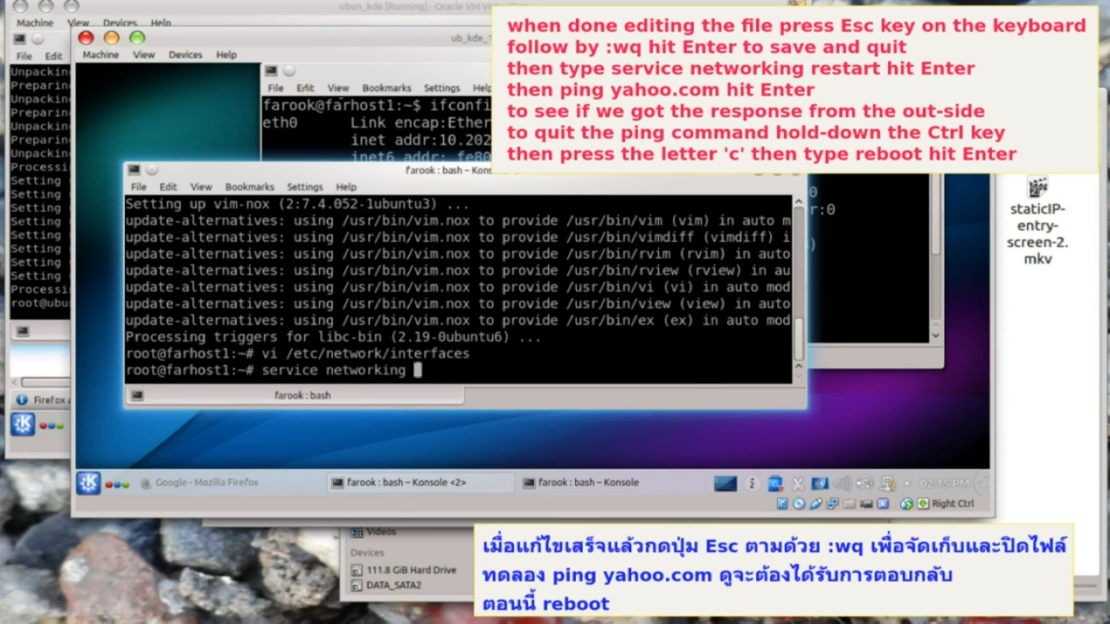
pyautogui.write('restart')
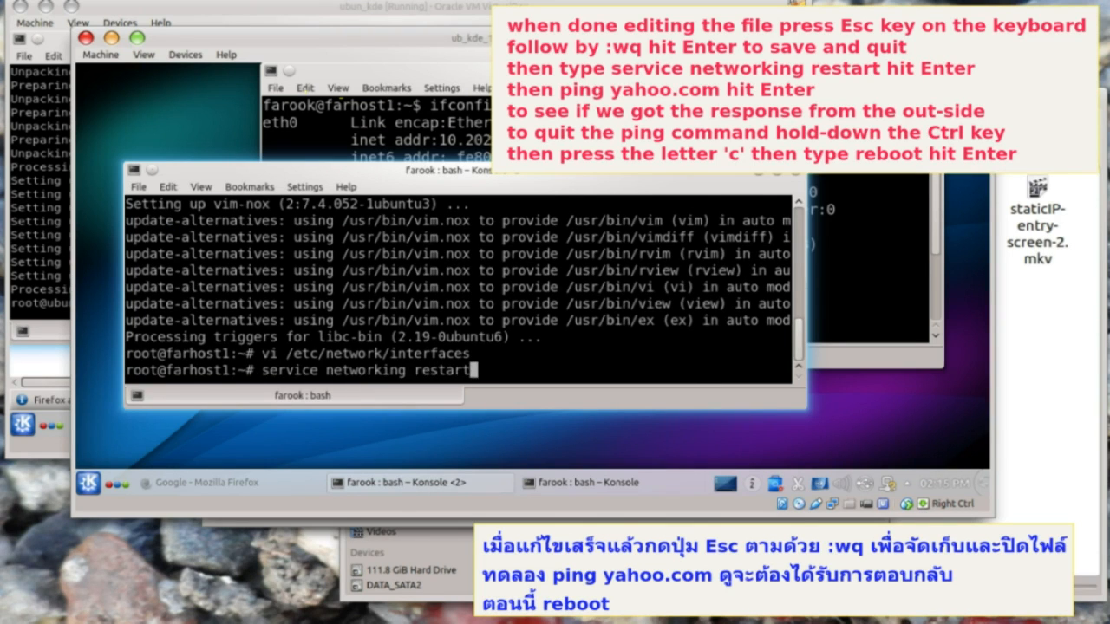
pyautogui.press('Return')
# - Ping yahoo.com, stop after three replies, then reboot the VM
pyautogui.write('ping ya')
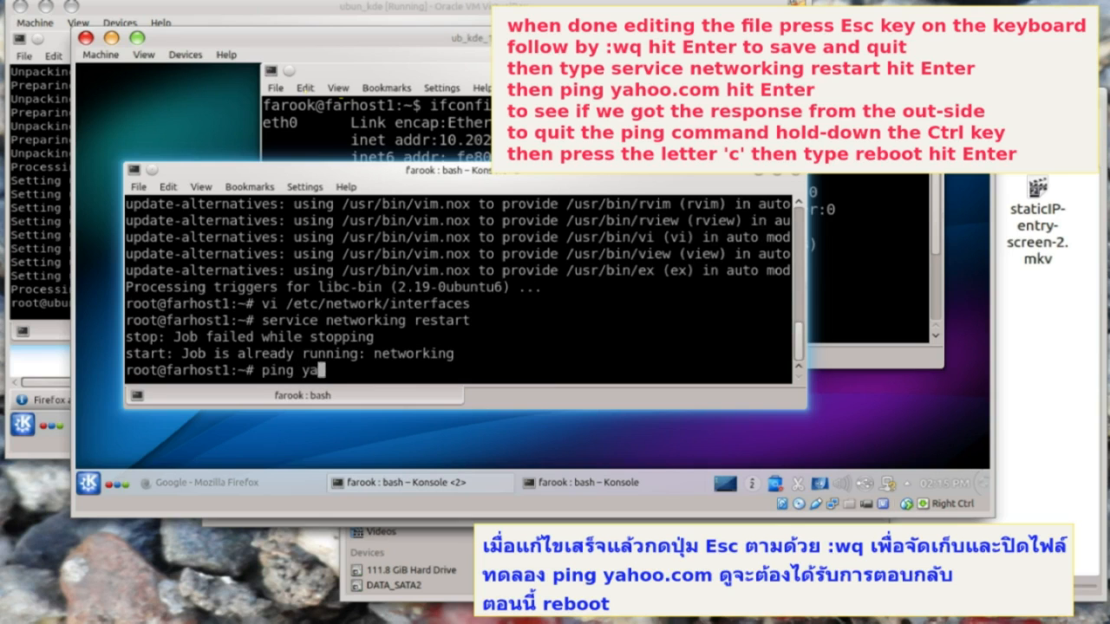
pyautogui.write('hoo.com')
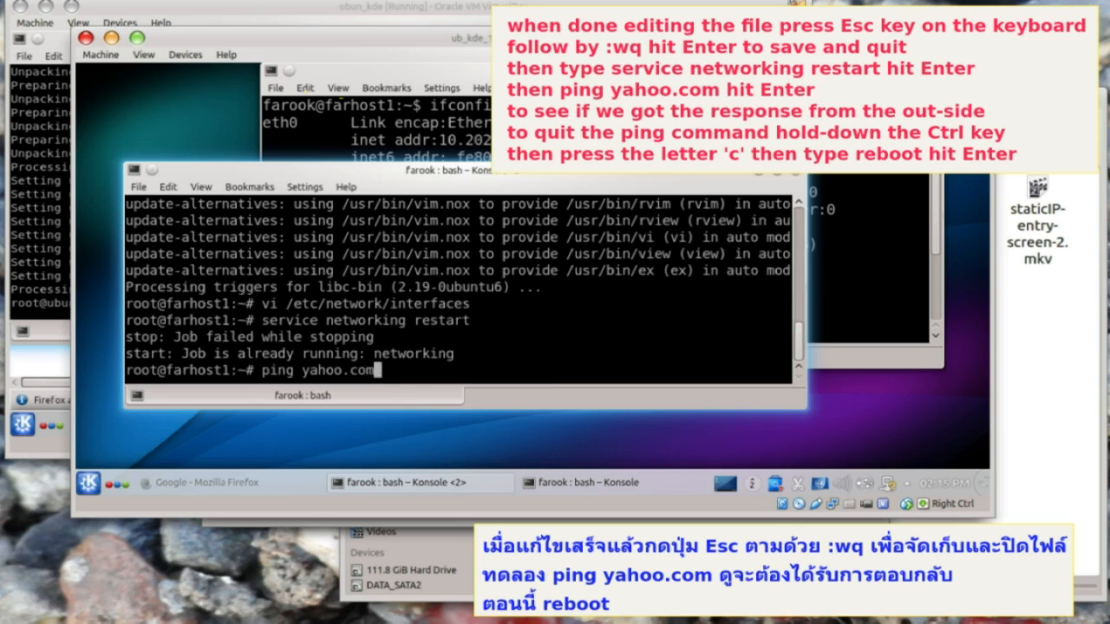
pyautogui.press('Return')
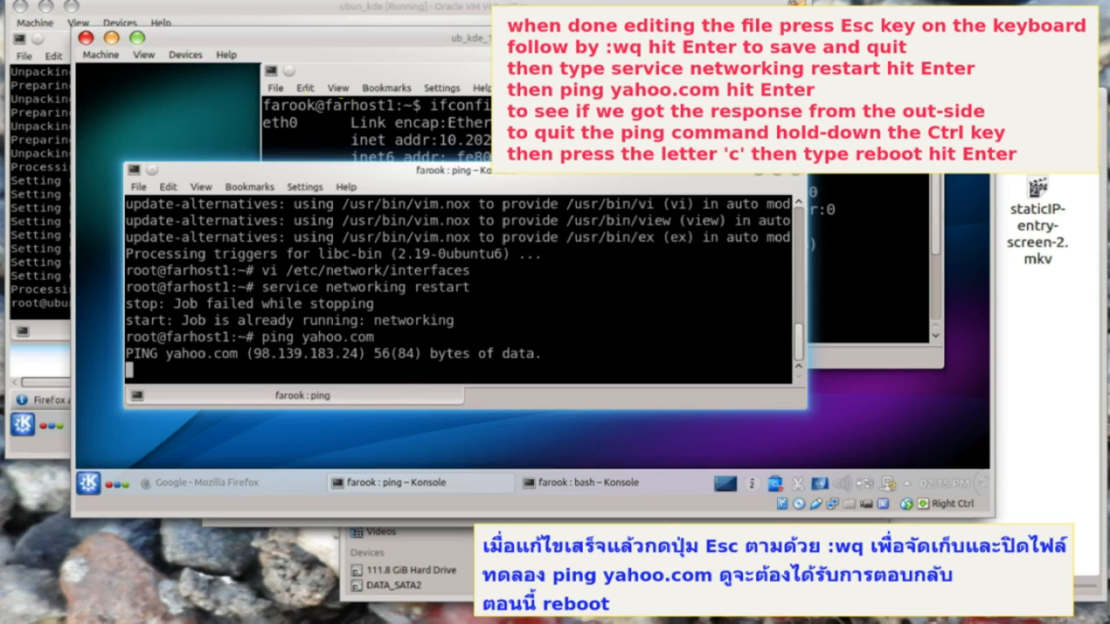
pyautogui.hotkey('ctrl', 'c')
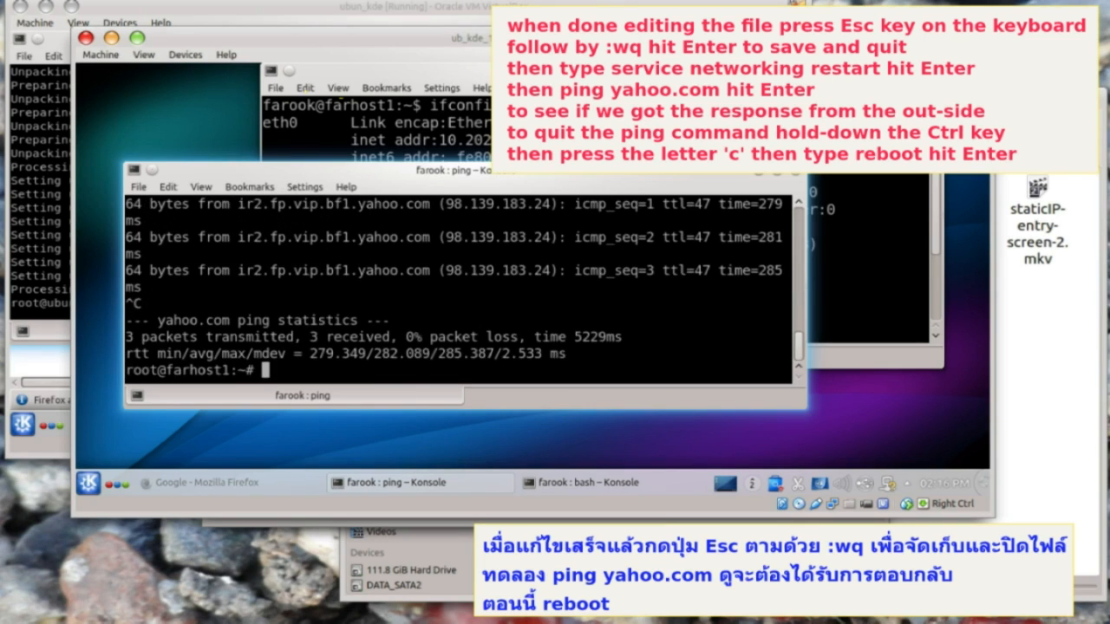
pyautogui.write('reboot')
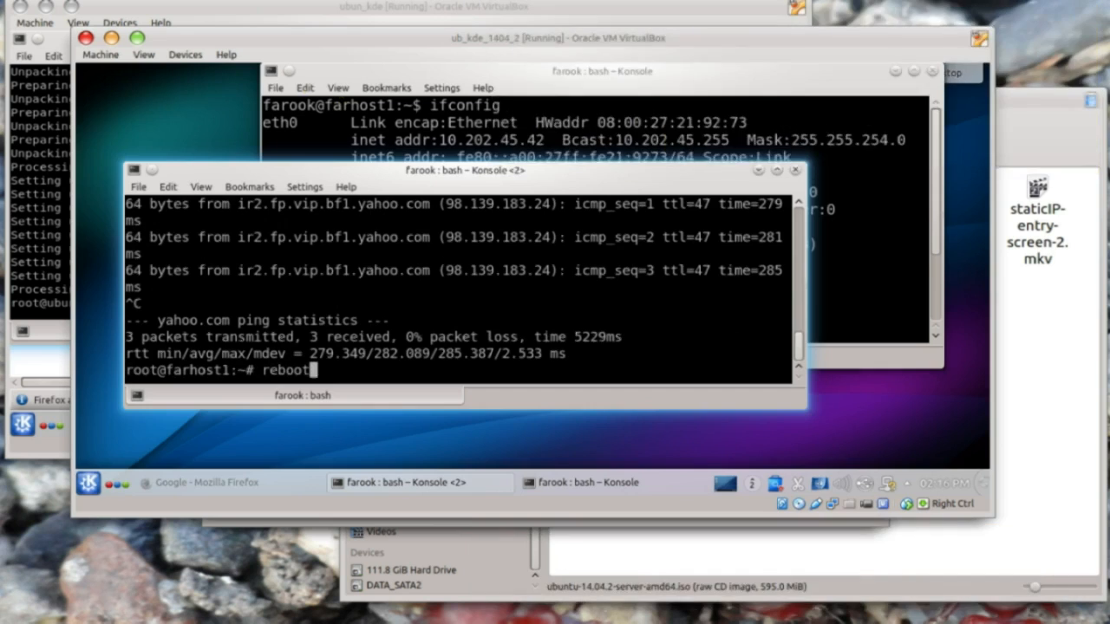
pyautogui.press('Return')
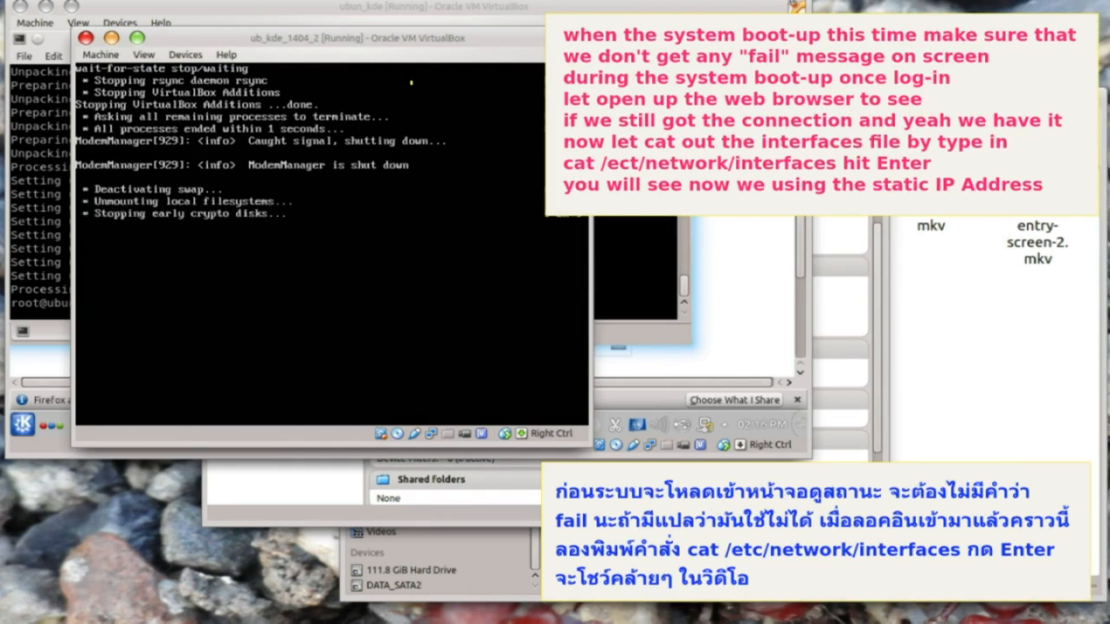
# - Log in after the reboot and open Firefox to load Google
pyautogui.moveTo(332, 44); pyautogui.dragTo(460, 41)
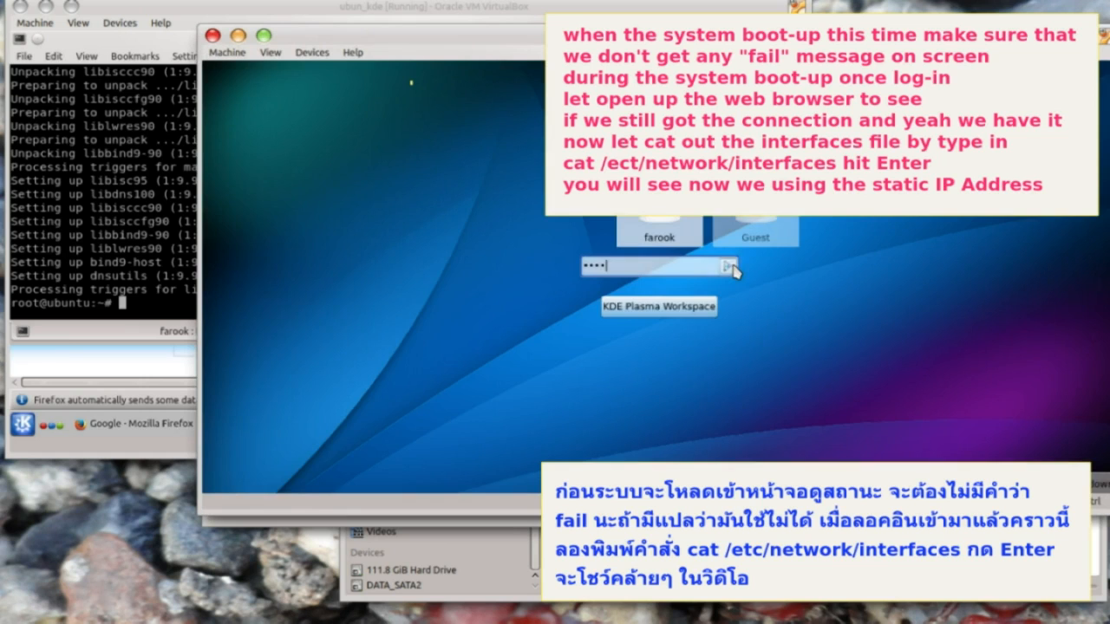
pyautogui.click(730, 267)
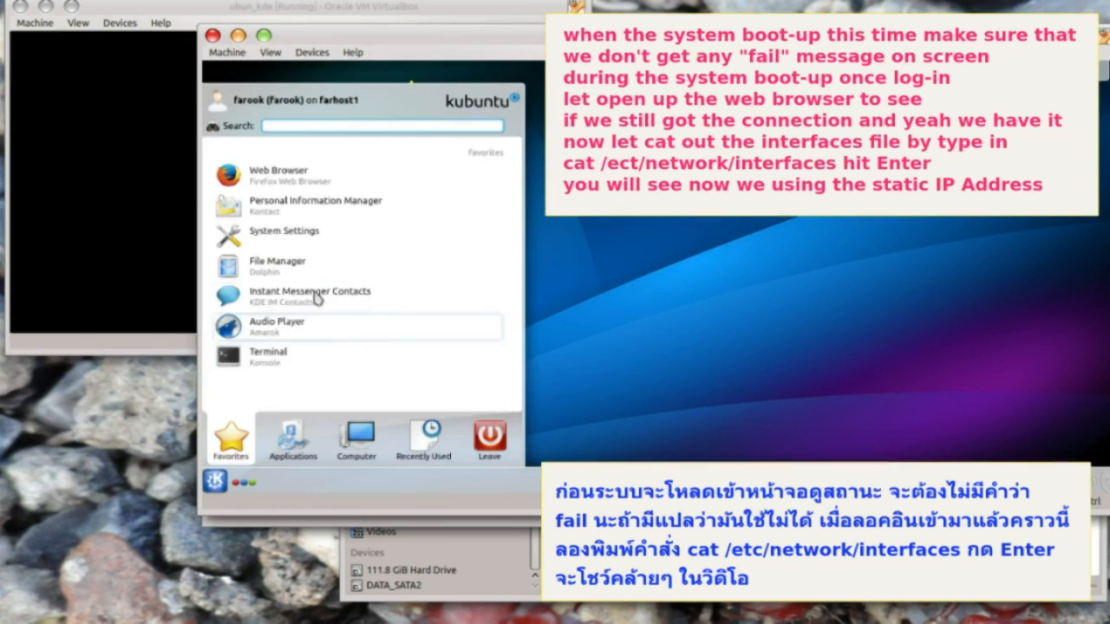
pyautogui.click(300, 180)
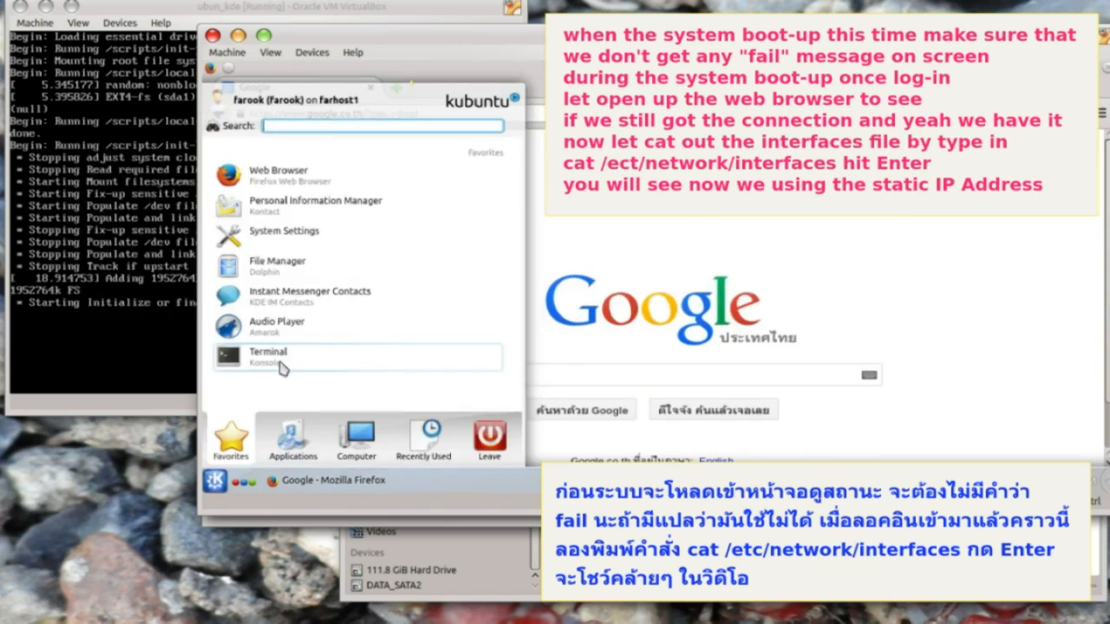
# - Print /etc/network/interfaces in a terminal, confirming eth0 static at 10.202.45.42
pyautogui.click(272, 425)
pyautogui.write('cat /etc/network/interfa')
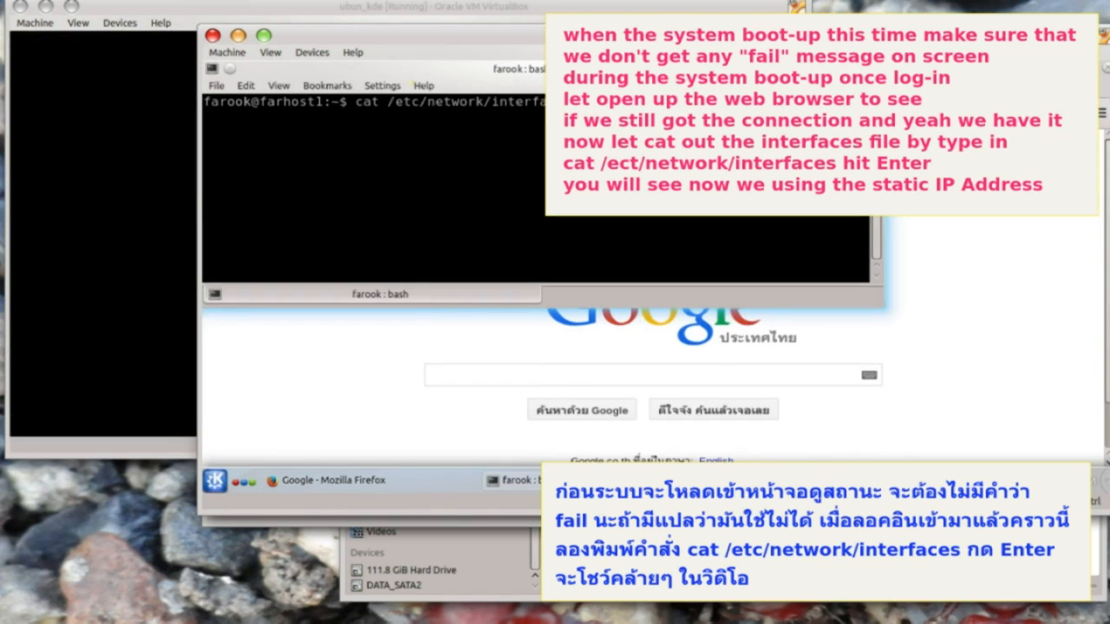
pyautogui.write('ces')
pyautogui.press('Return')
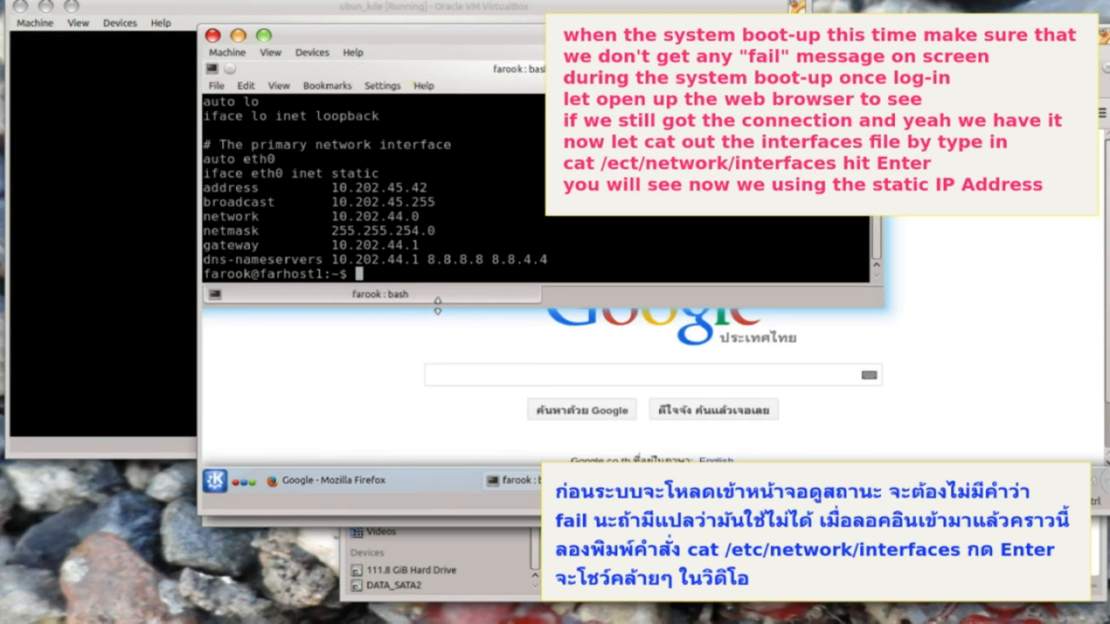
pyautogui.moveTo(586, 309); pyautogui.dragTo(589, 342)
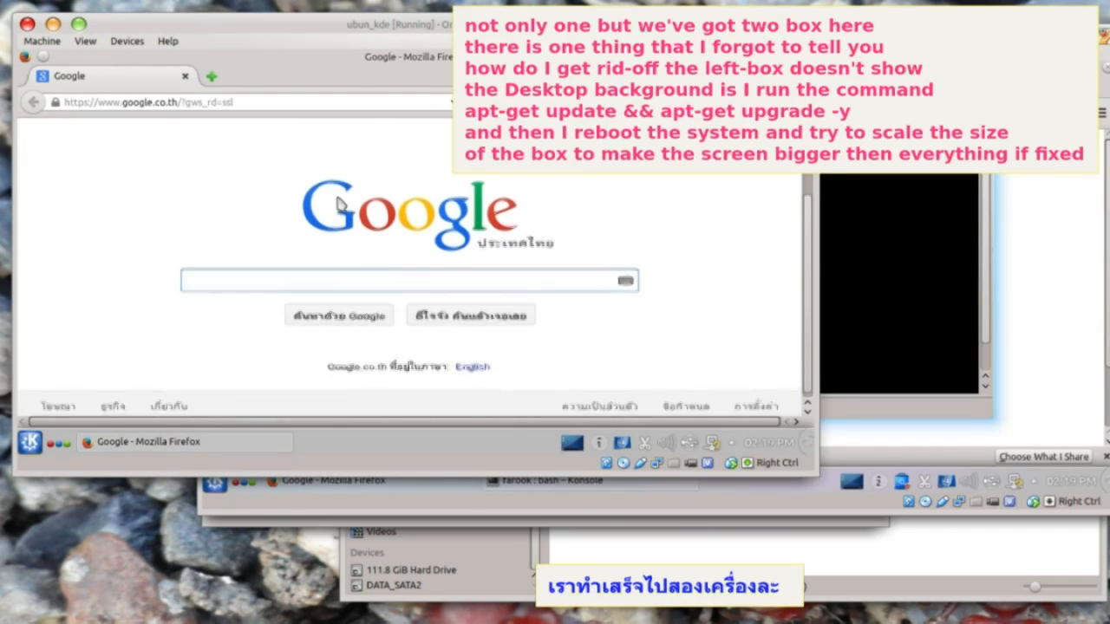
# - Print /etc/network/interfaces in the other VM's terminal, showing static address 10.202.44.31
pyautogui.click(31, 443)
pyautogui.click(90, 316)
pyautogui.write('cat /etc/network/interfaces')
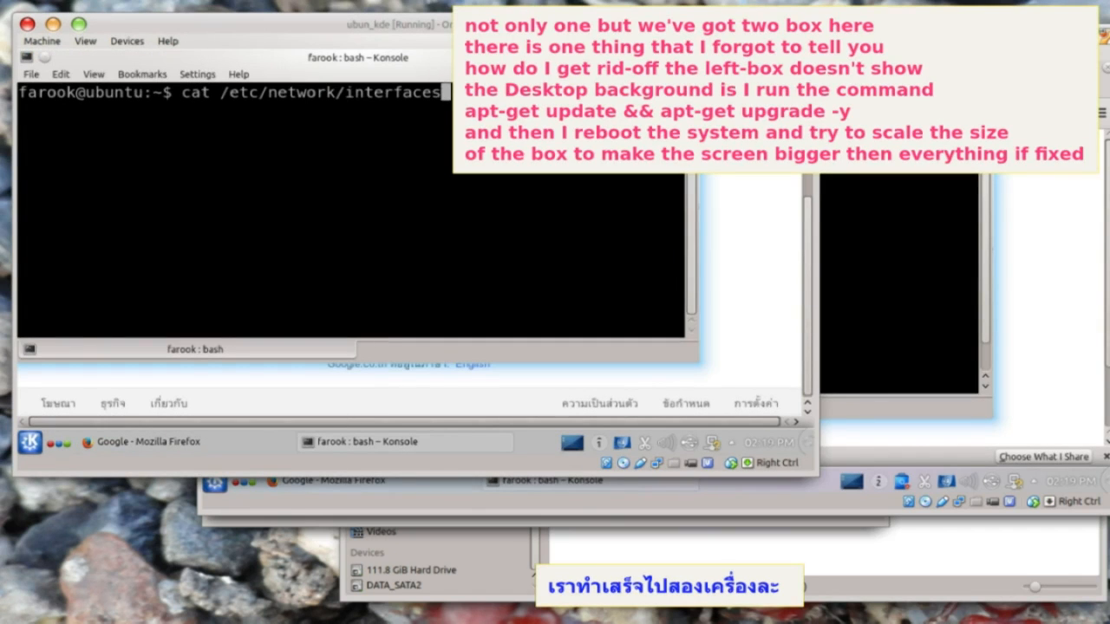
pyautogui.press('Return')
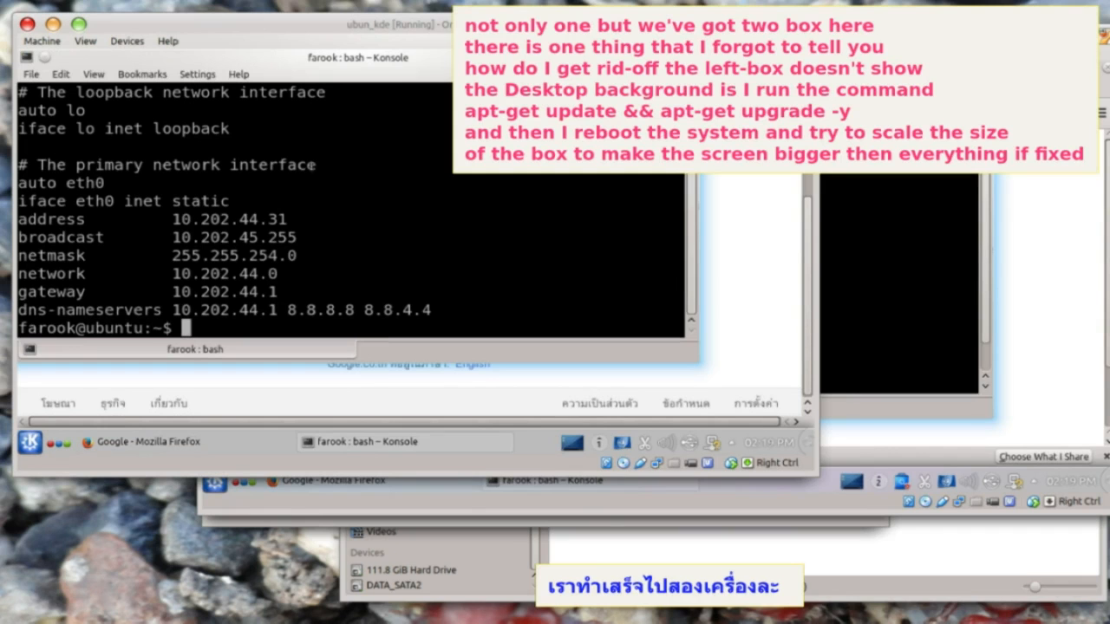
pyautogui.moveTo(293, 59)
pyautogui.mouseDown()
pyautogui.moveTo(341, 81)
pyautogui.moveTo(300, 71)
pyautogui.mouseUp()
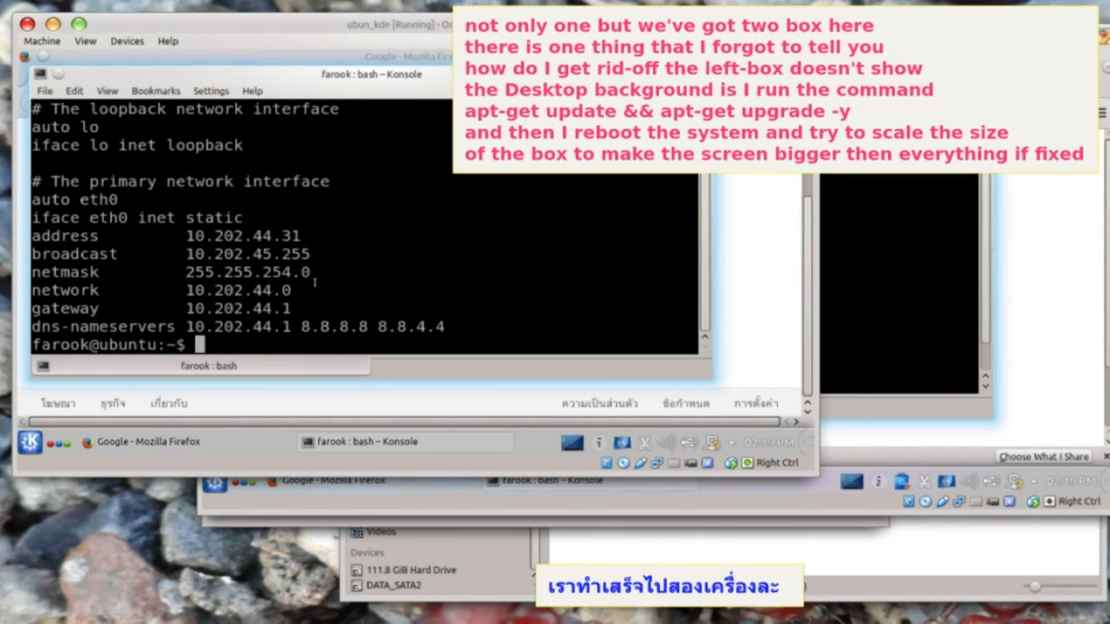
# - Compare both VMs' static settings by highlighting 'static' and switching between their windows
pyautogui.moveTo(187, 219); pyautogui.dragTo(240, 219)
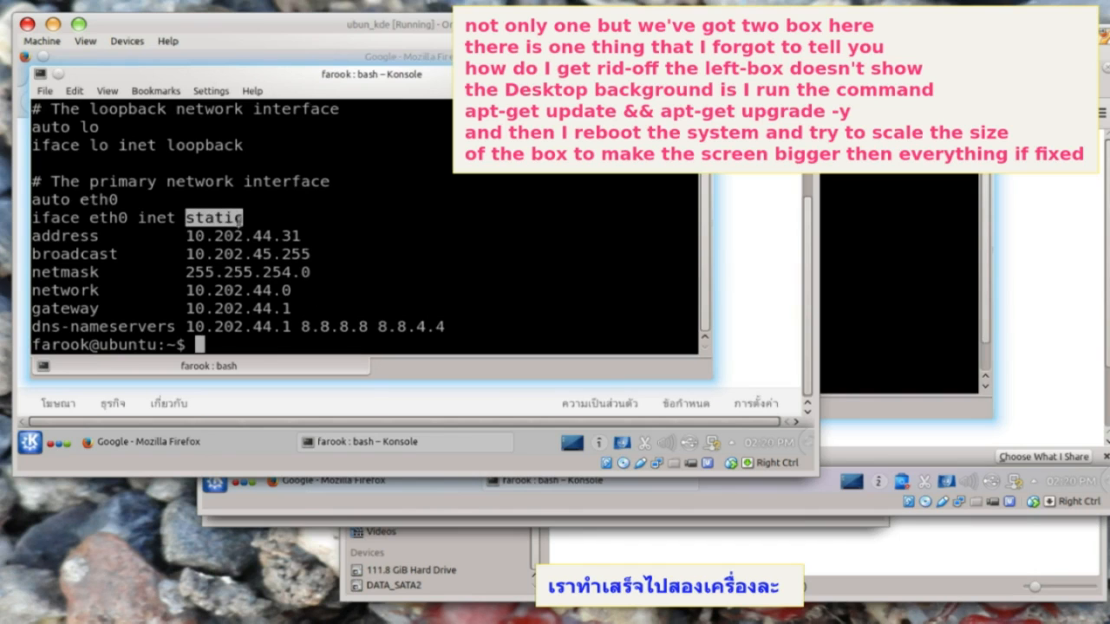
pyautogui.click(902, 138)
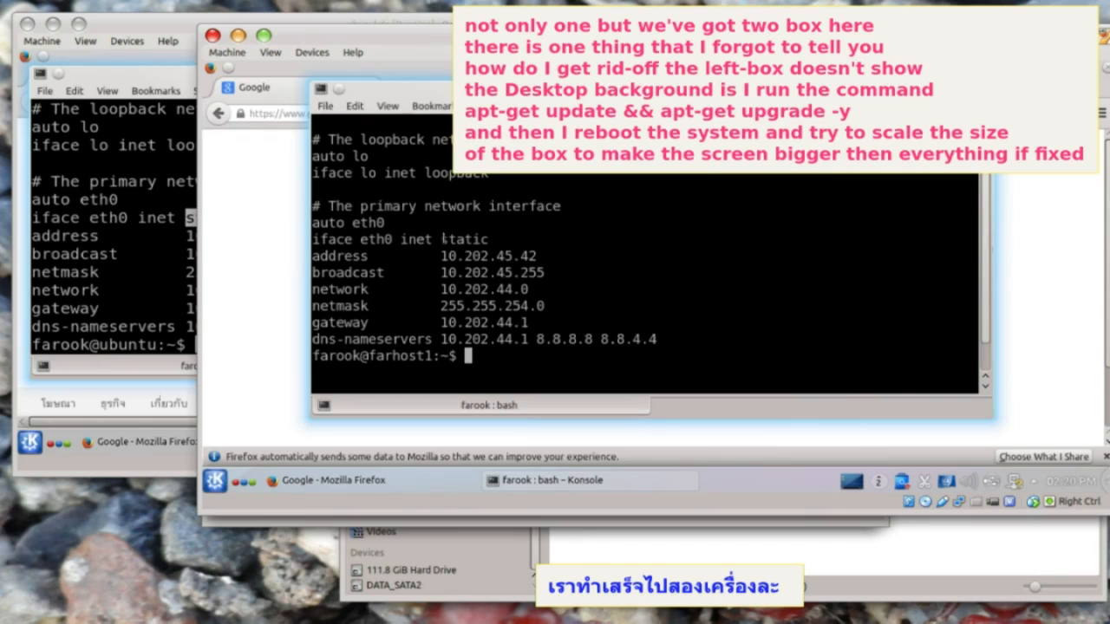
pyautogui.moveTo(443, 240); pyautogui.dragTo(502, 243)
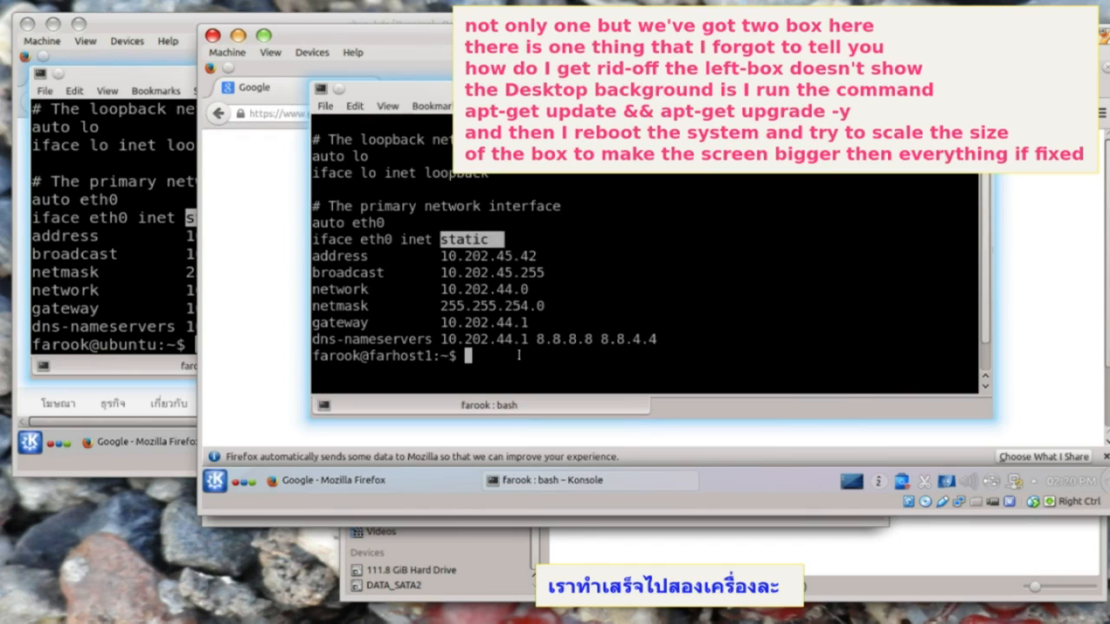
pyautogui.moveTo(626, 261); pyautogui.dragTo(619, 277)
pyautogui.click(586, 312)
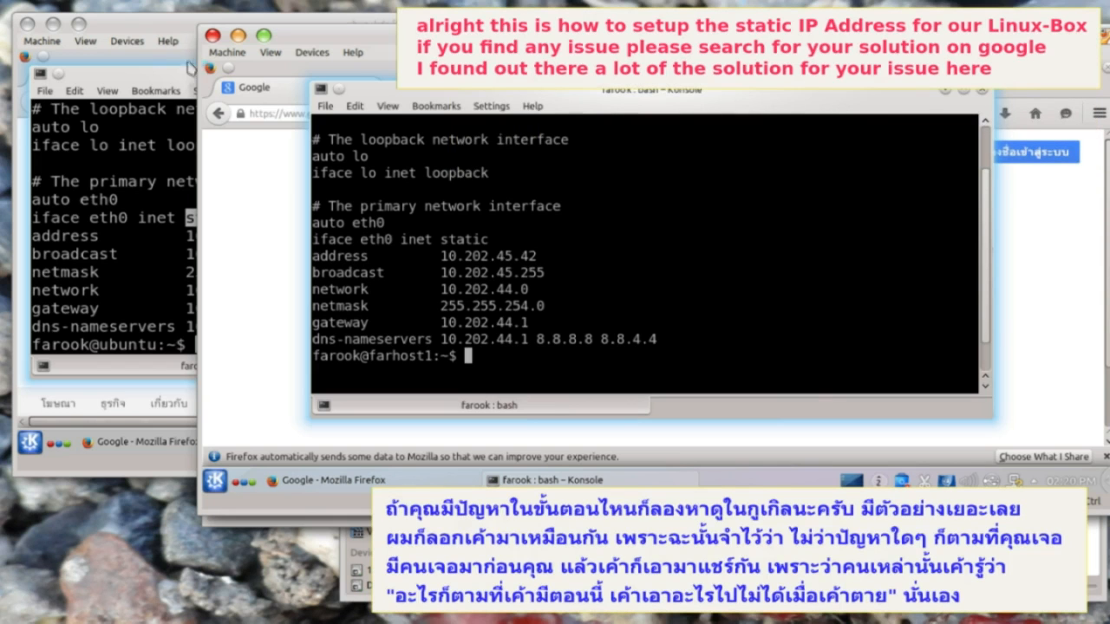
pyautogui.click(159, 29)
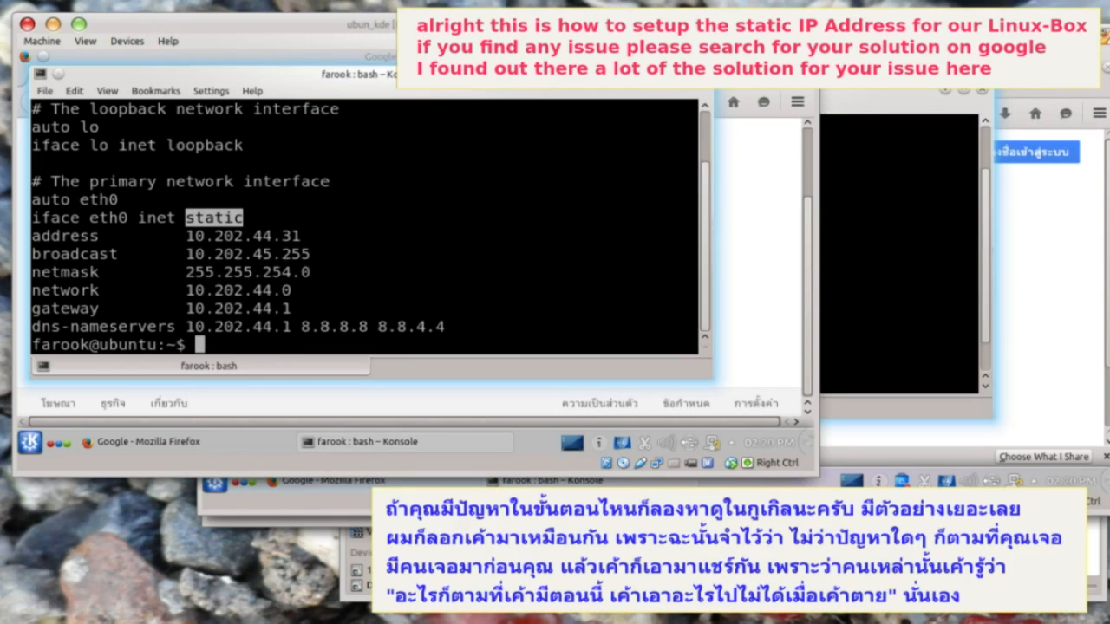
pyautogui.click(893, 225)
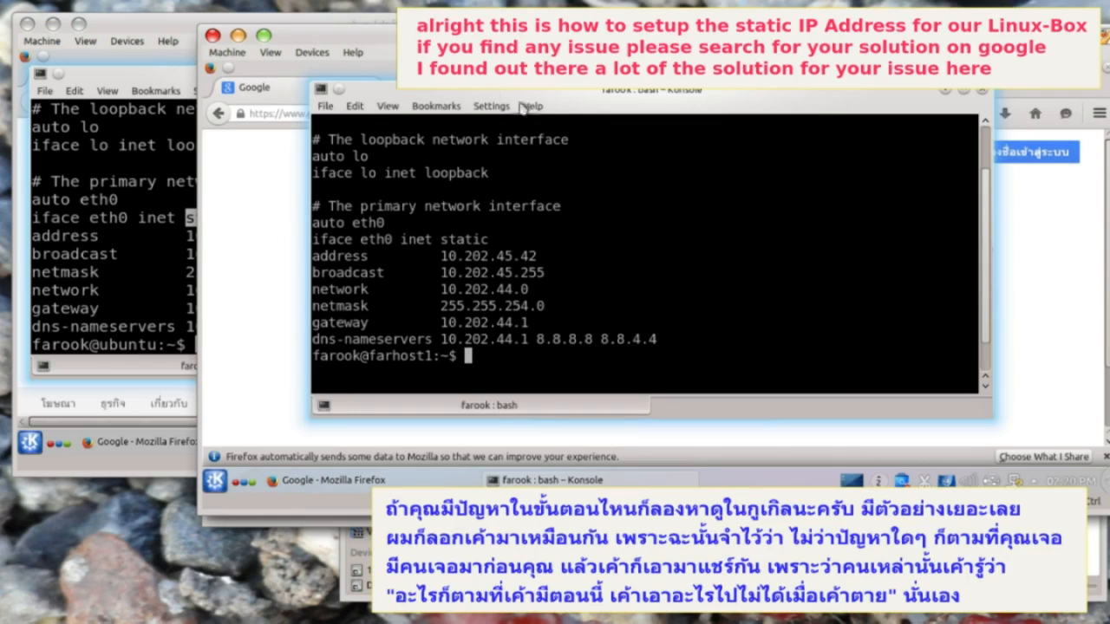
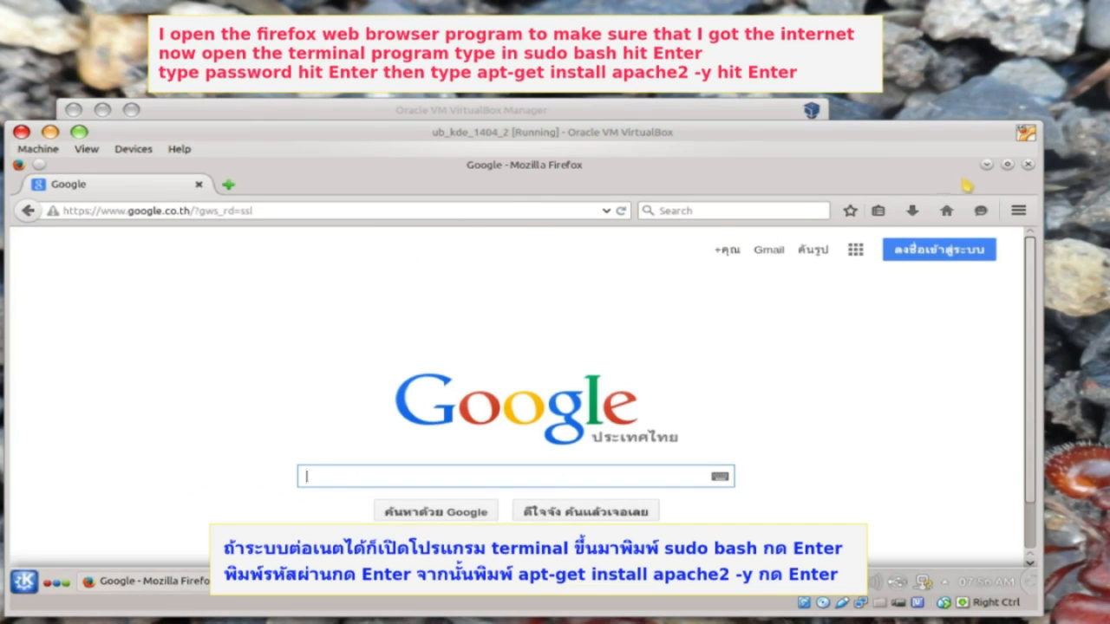
# - Minimize Firefox and launch a terminal from the application launcher
pyautogui.click(989, 164)
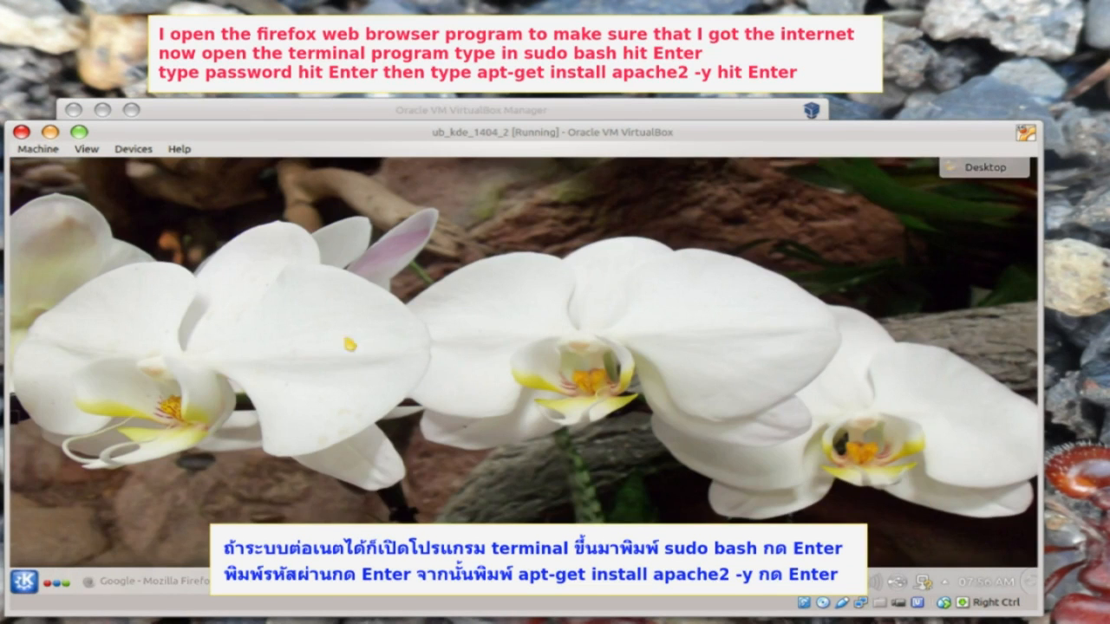
pyautogui.click(23, 581)
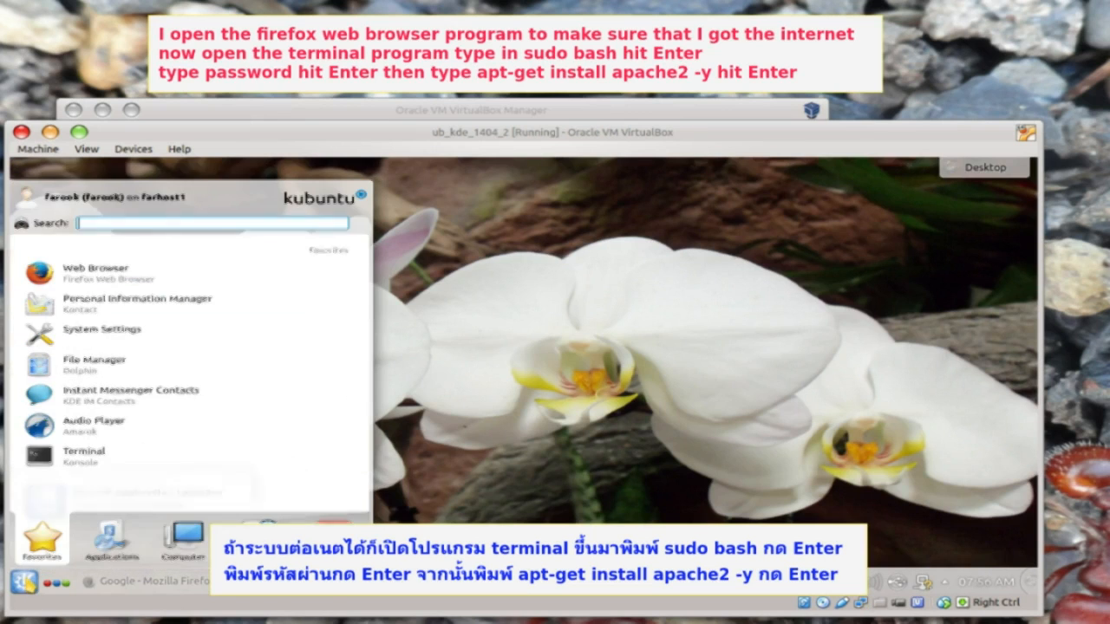
pyautogui.click(126, 466)
# - Open a root shell with sudo bash and install Apache2 via apt-get install apache2 -y
pyautogui.write('sudo bash')
pyautogui.press('Return')
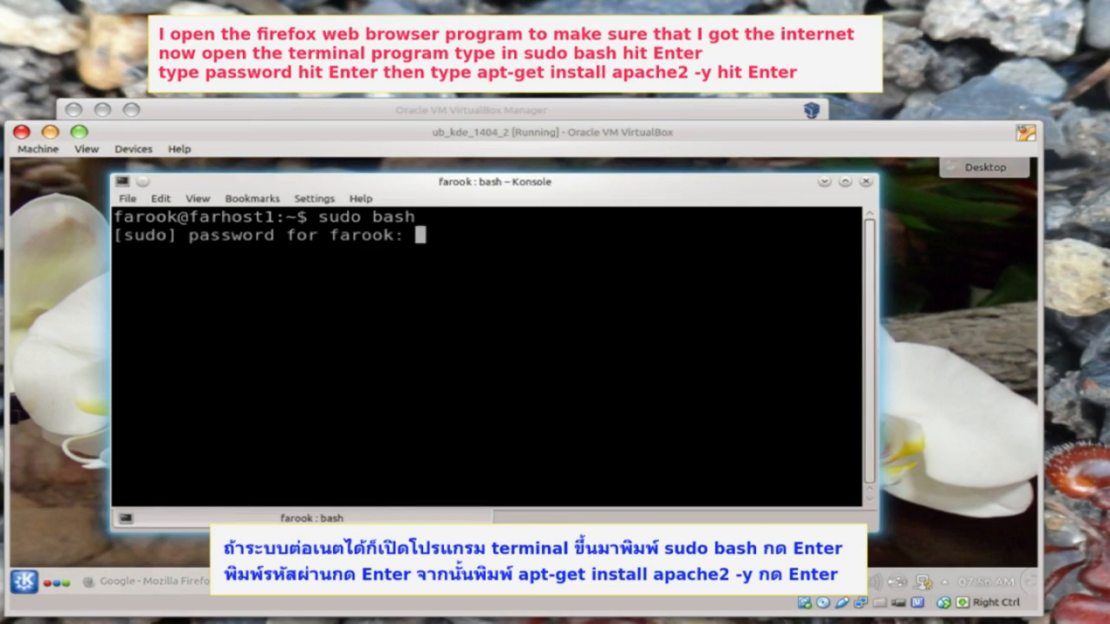
pyautogui.press('Return')
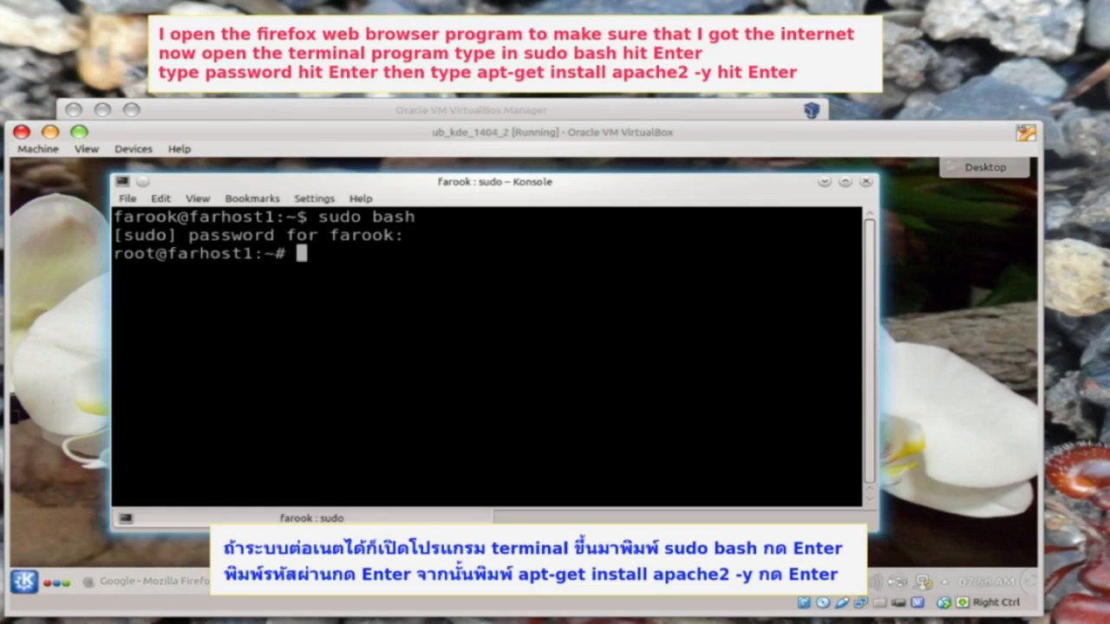
pyautogui.write('apt')
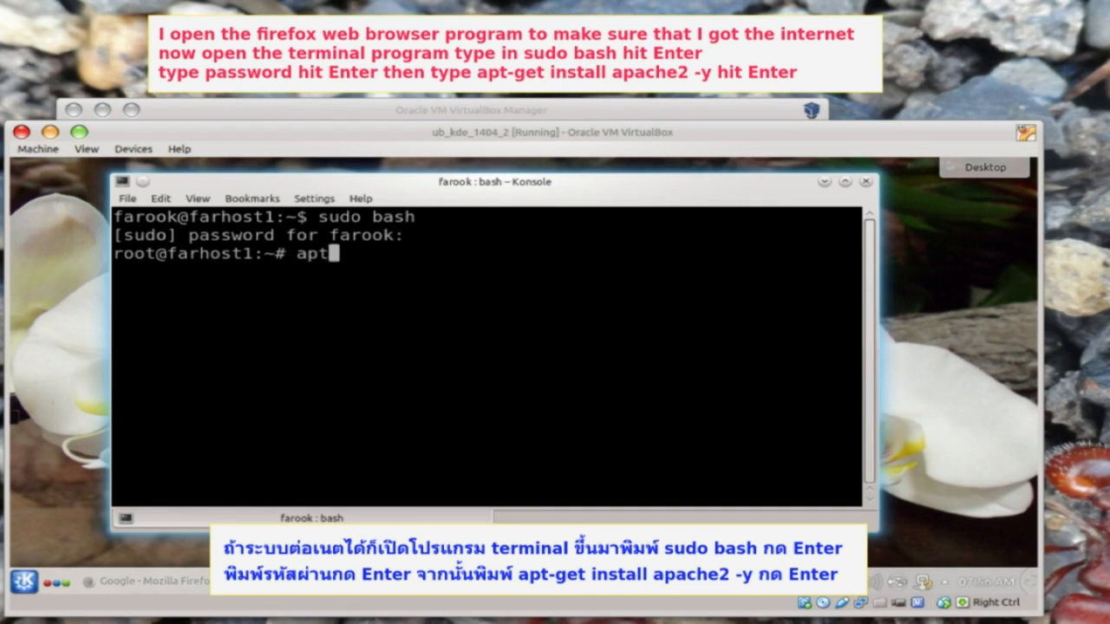
pyautogui.write('-get install apache2')
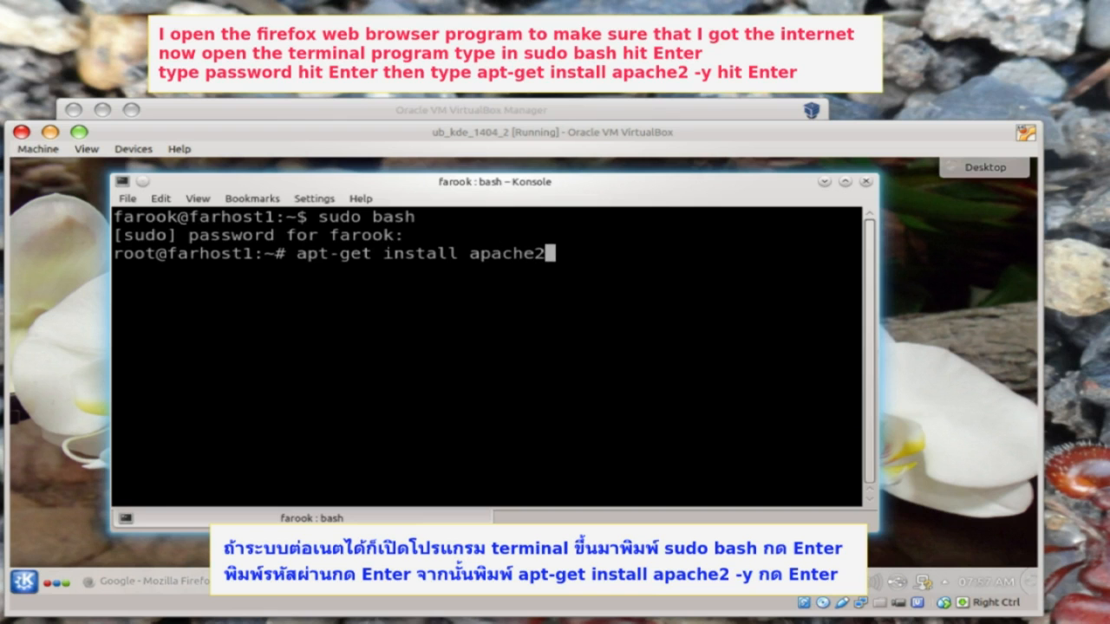
pyautogui.write(' -y')
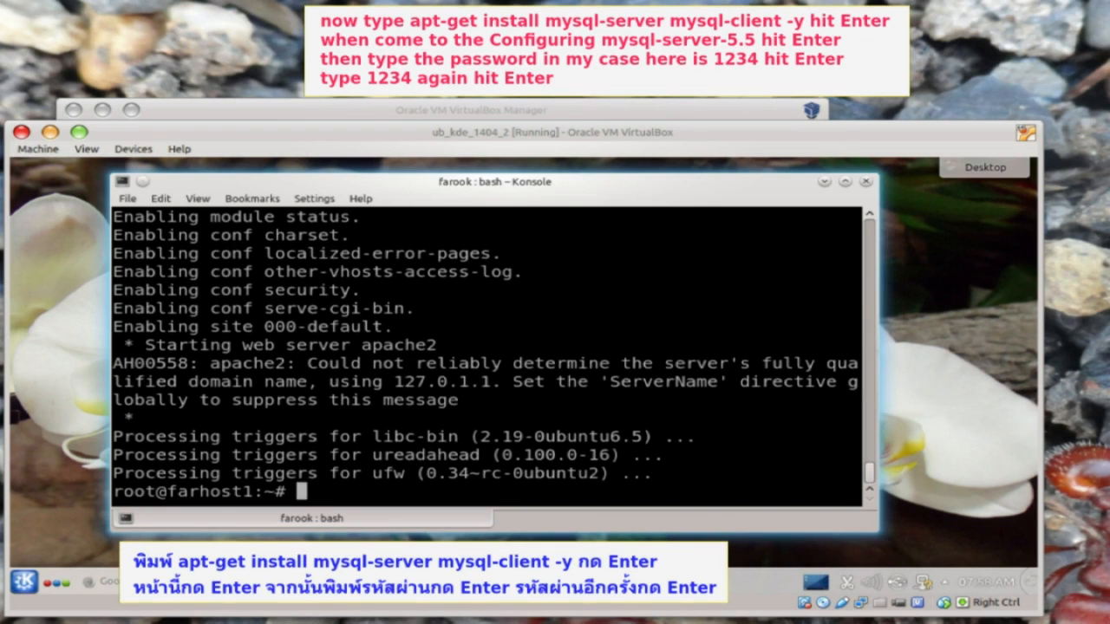
pyautogui.write('apt-ge')
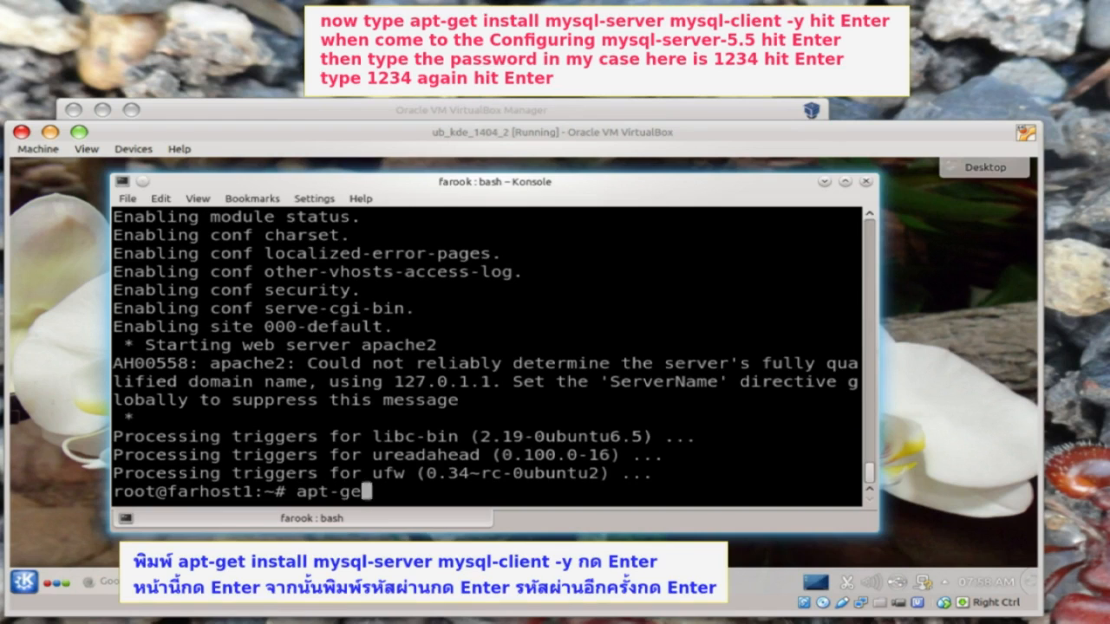
pyautogui.write('t install mysql-server ')
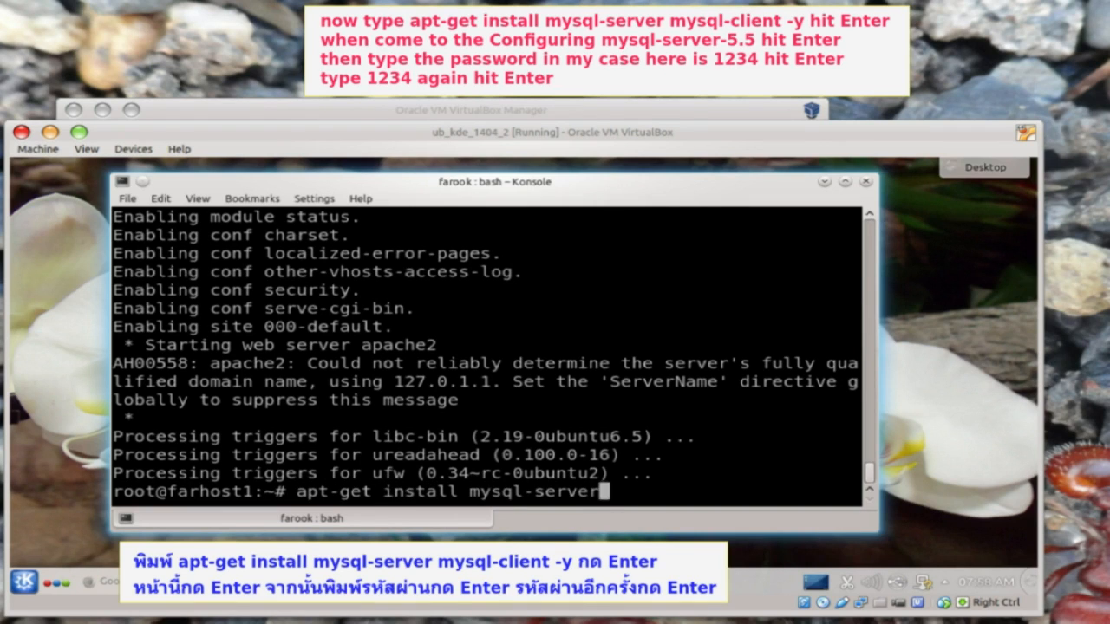
pyautogui.write('mysql')
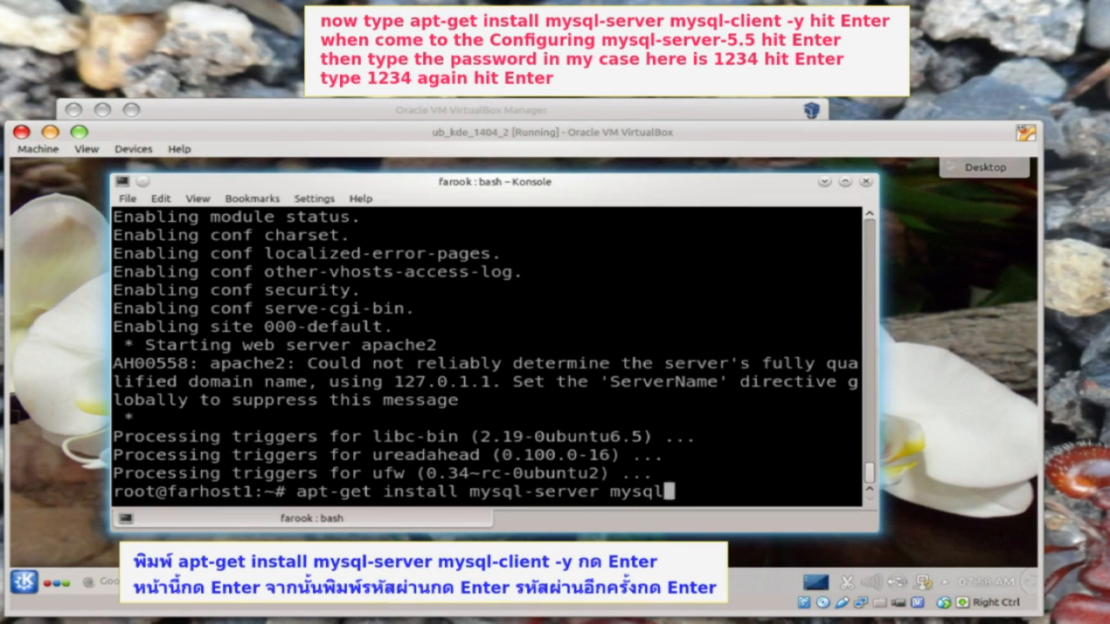
pyautogui.write('-client -y')
# - Install mysql-server and mysql-client, entering the MySQL root password twice when prompted
pyautogui.press('Return')
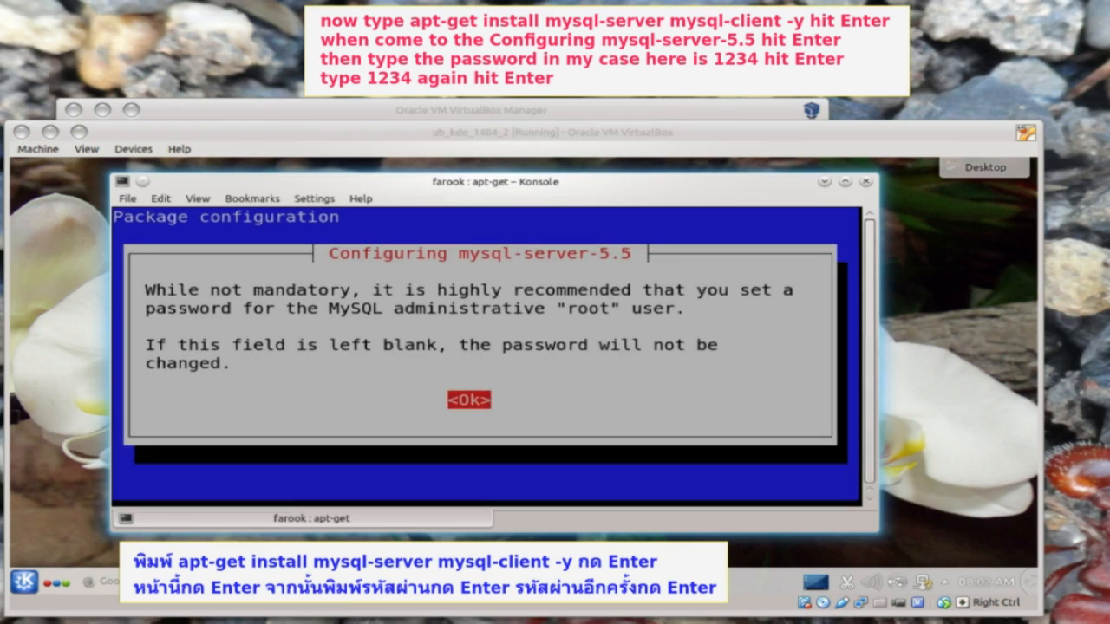
pyautogui.click(708, 455)
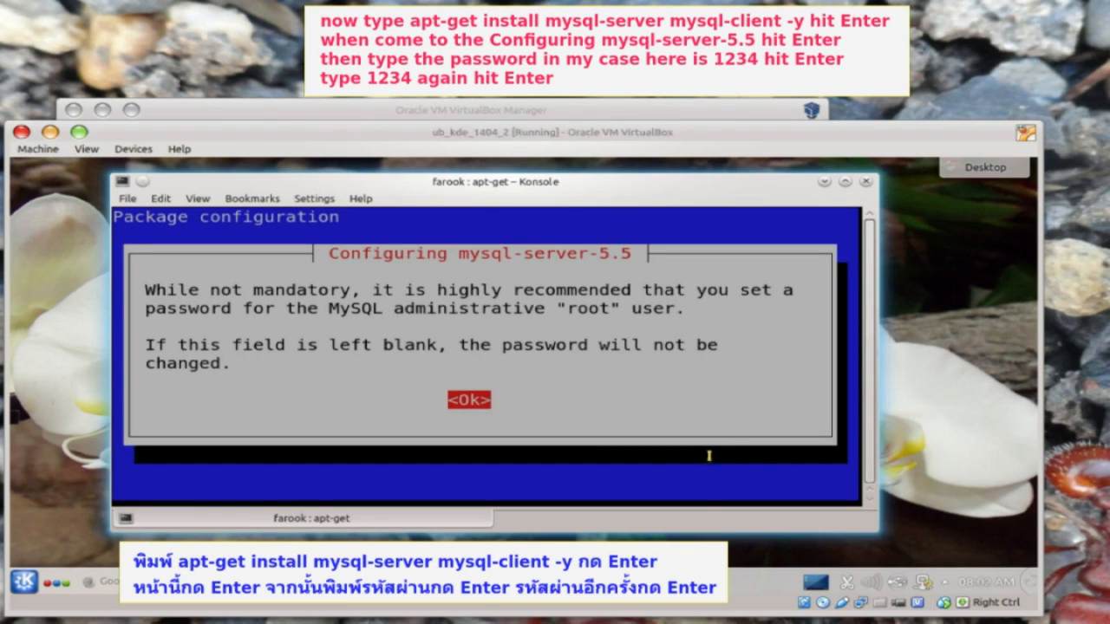
pyautogui.press('Return')
pyautogui.write('1234')
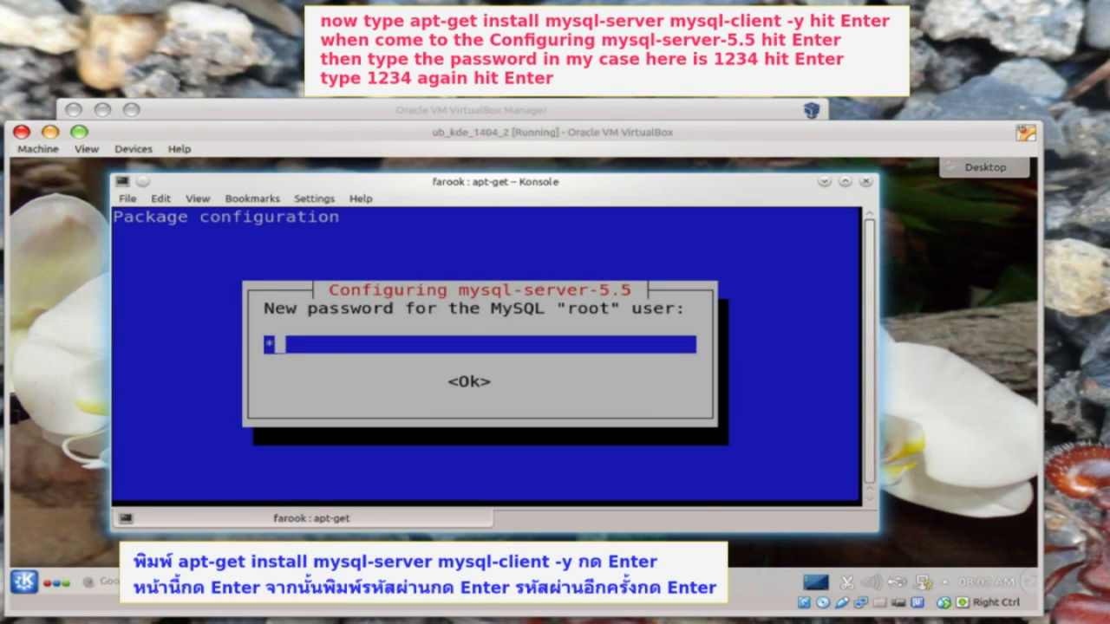
pyautogui.press('Return')
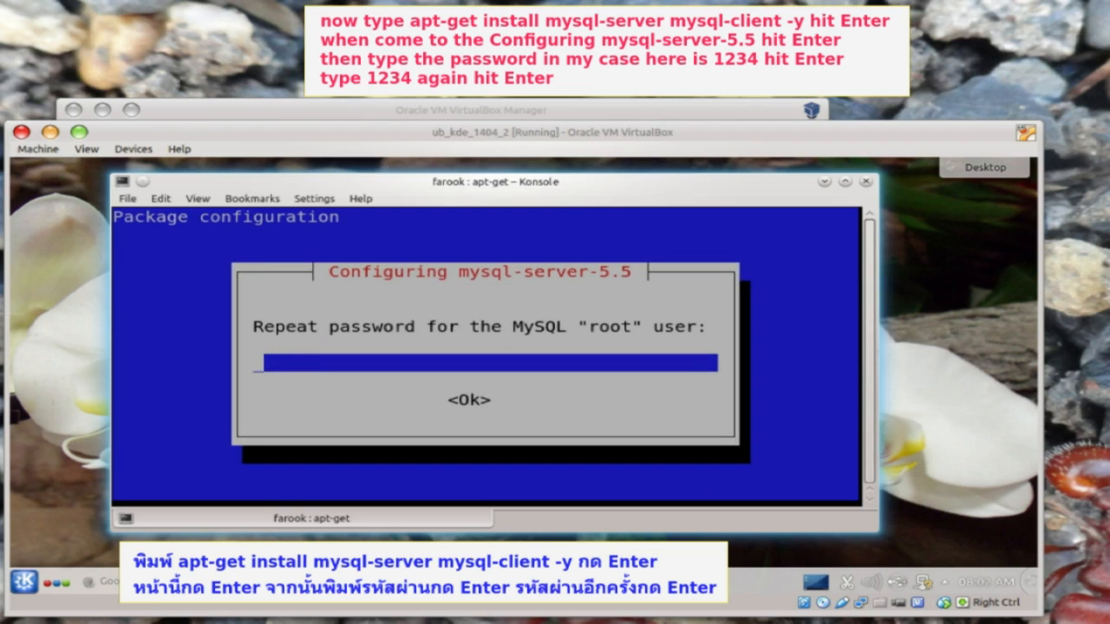
pyautogui.write('1234')
pyautogui.press('Return')
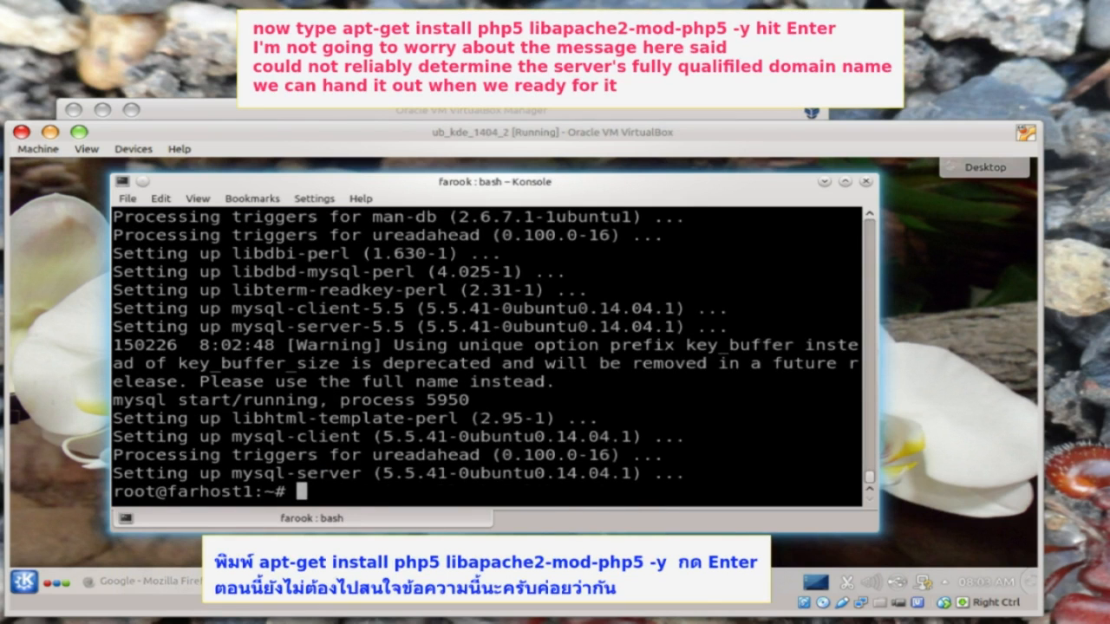
pyautogui.write('apt-get install php5 libapache2-mod-')
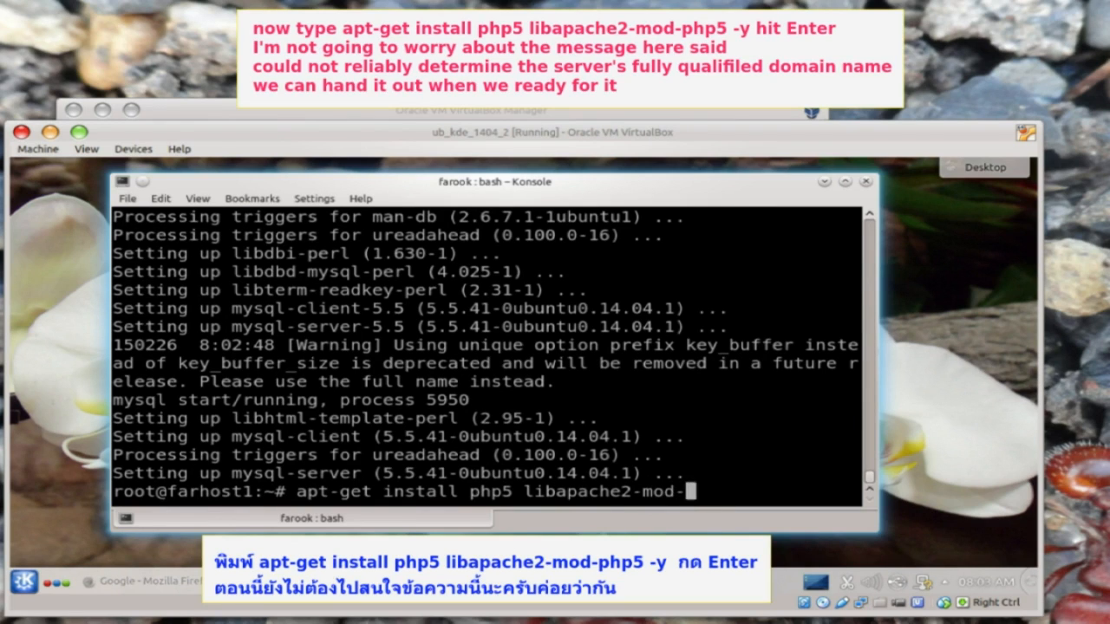
pyautogui.write('php5')
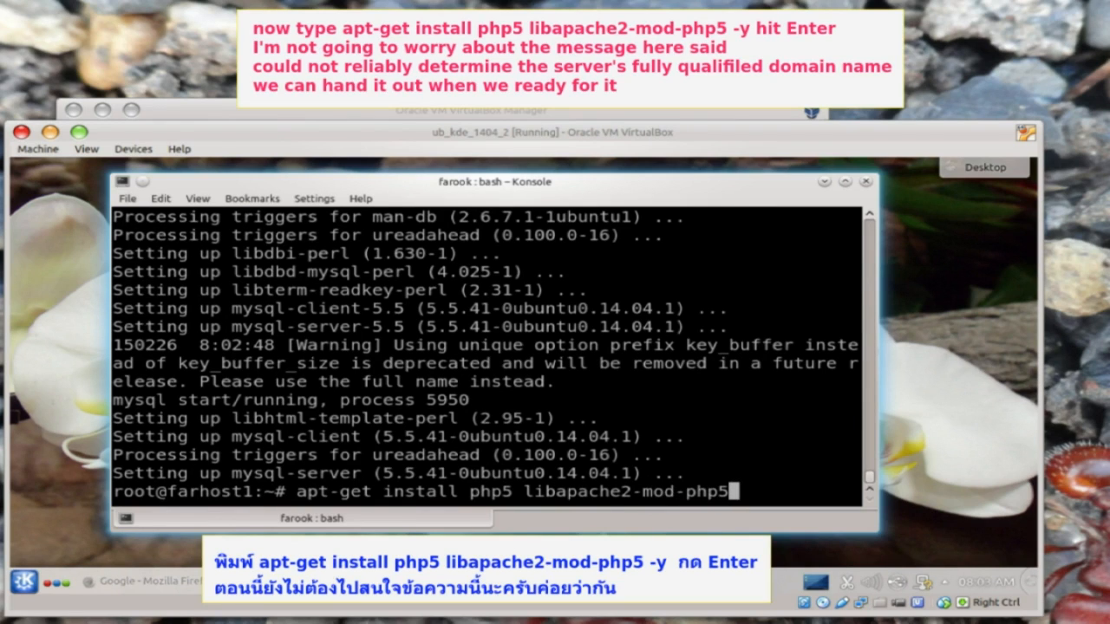
pyautogui.write(' -y')
# - Install php5 and libapache2-mod-php5, then run apt-get install phpmyadmin -y
pyautogui.press('Return')
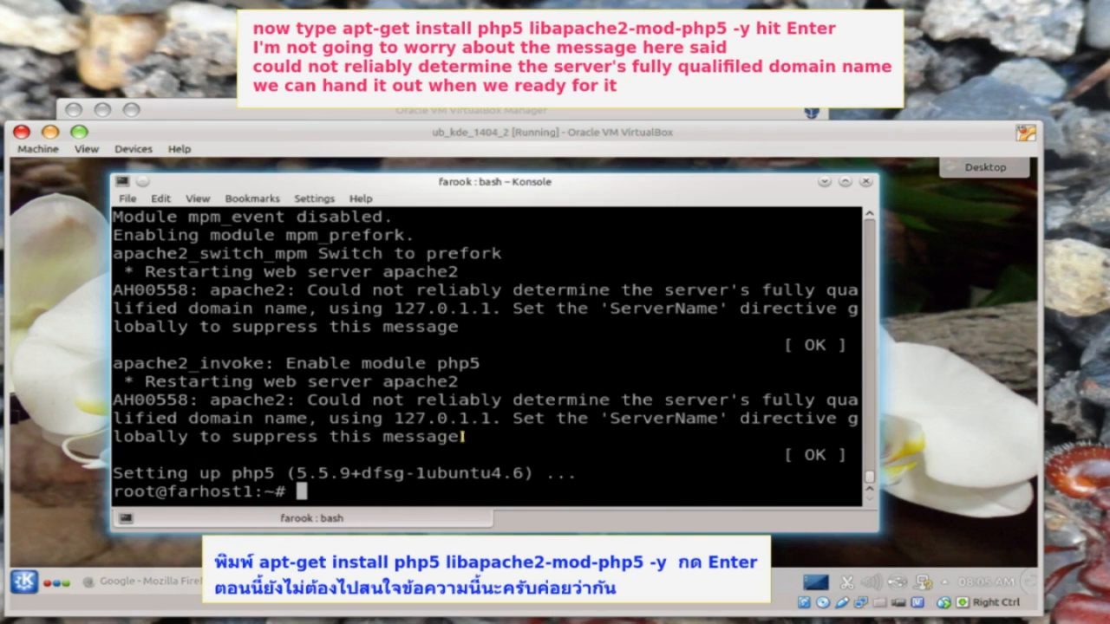
pyautogui.moveTo(463, 436); pyautogui.dragTo(147, 400)
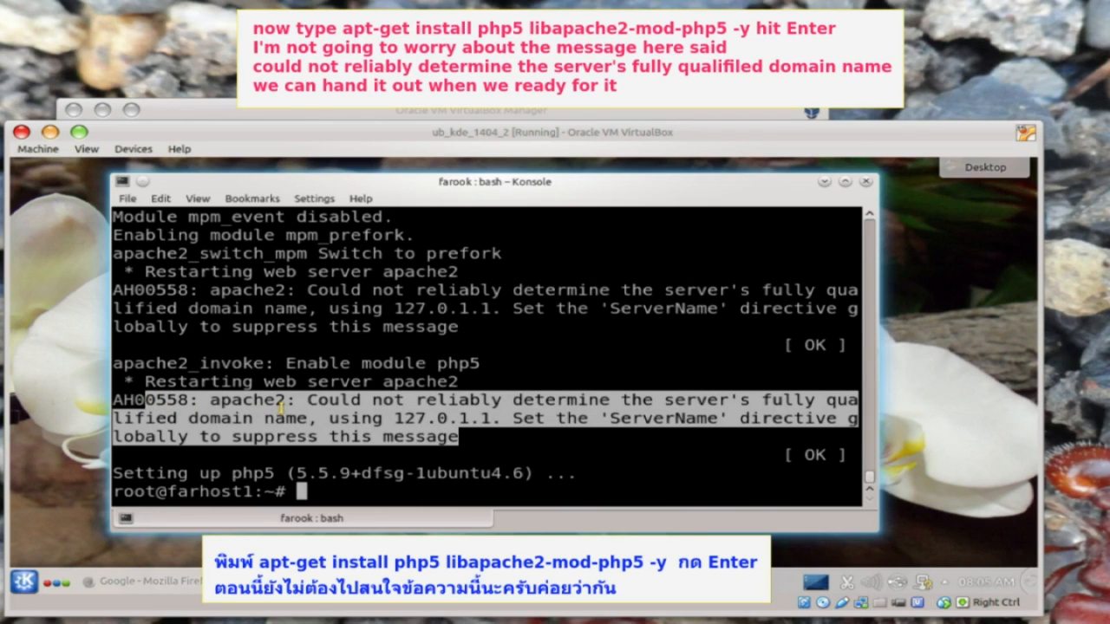
pyautogui.click(328, 490)
pyautogui.write('apt-get install phpmyadmin -y')
pyautogui.press('Return')
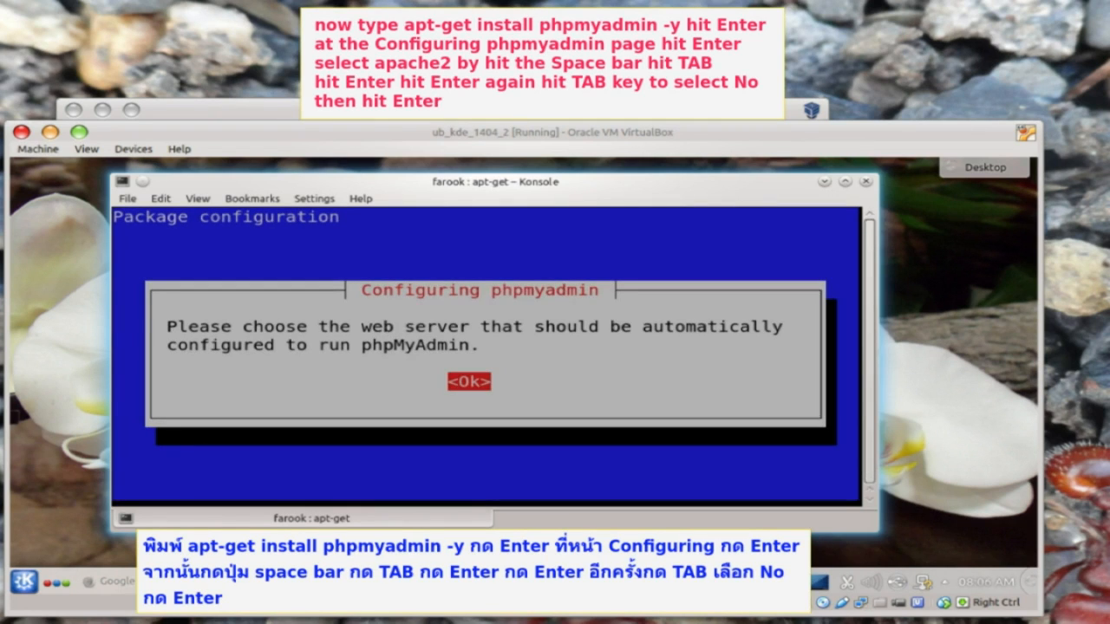
# - Choose apache2 as phpMyAdmin's web server and answer No to dbconfig-common setup
pyautogui.press('Return')
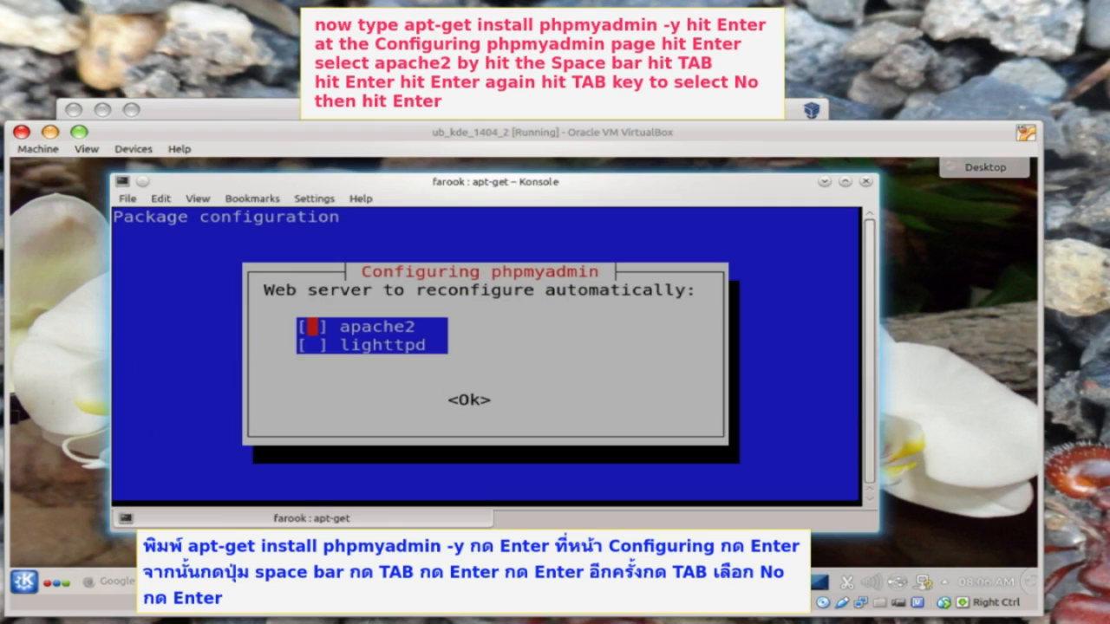
pyautogui.press('Tab')
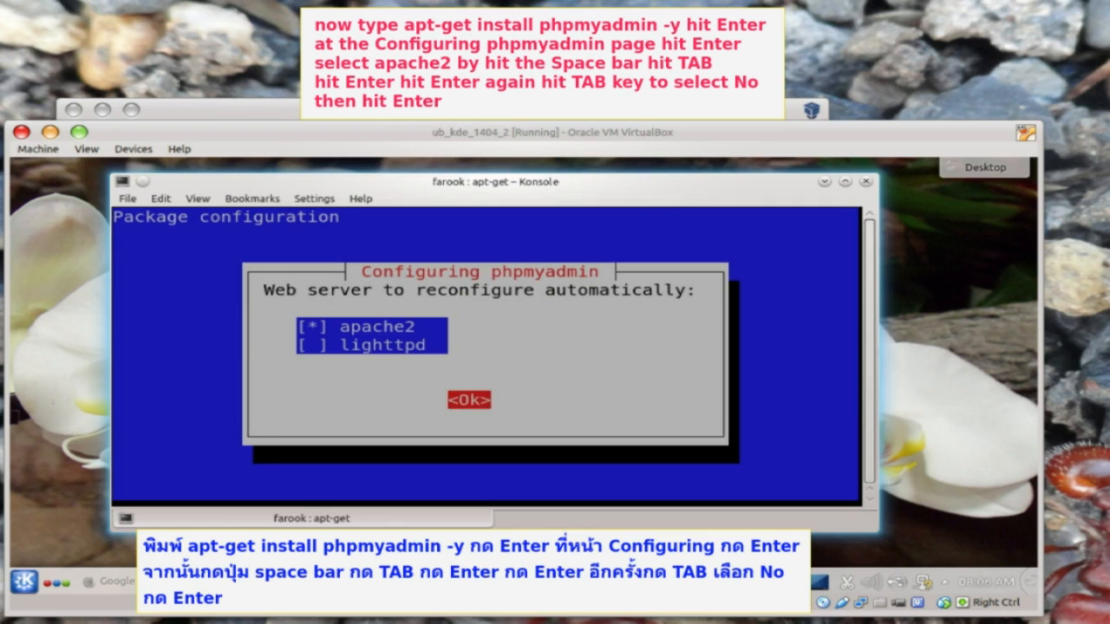
pyautogui.press('Return')
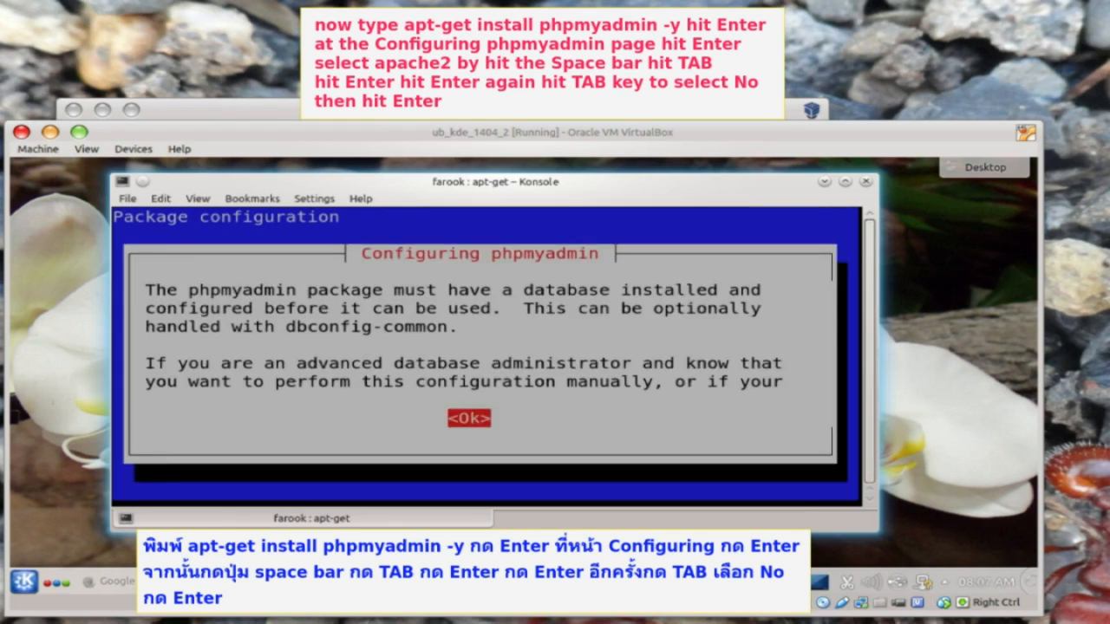
pyautogui.press('Return')
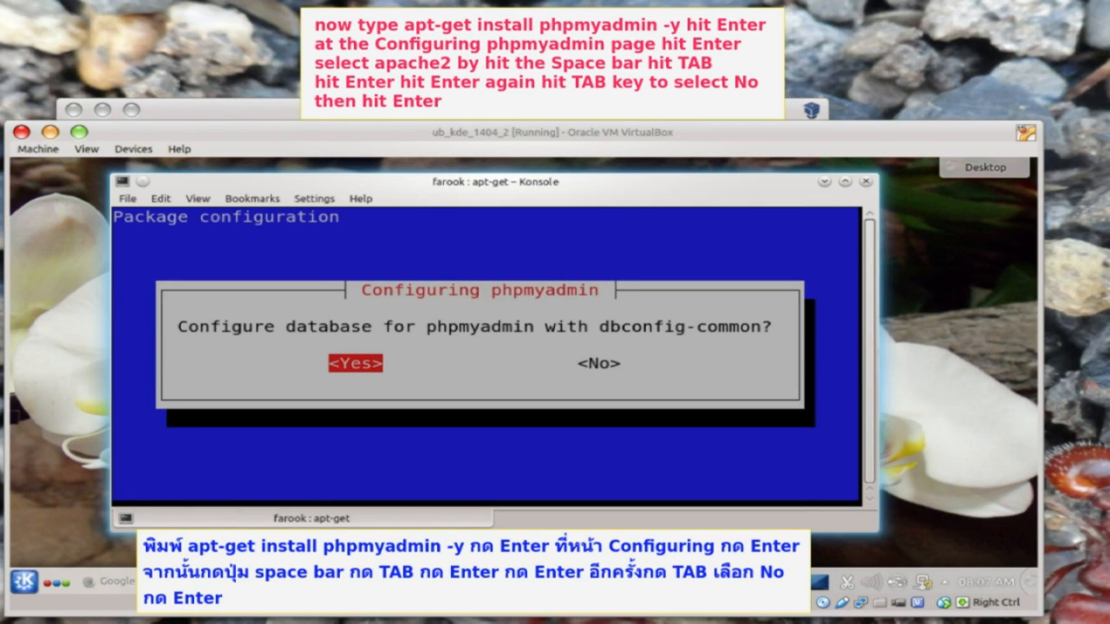
pyautogui.press('Tab')
pyautogui.press('Return')
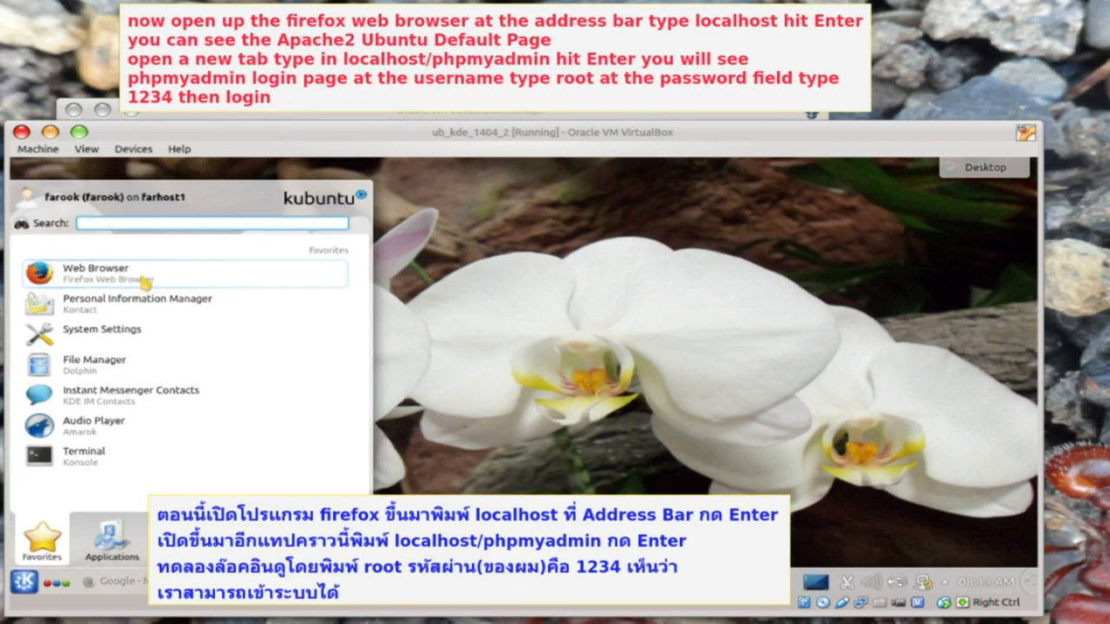
pyautogui.click(143, 276)
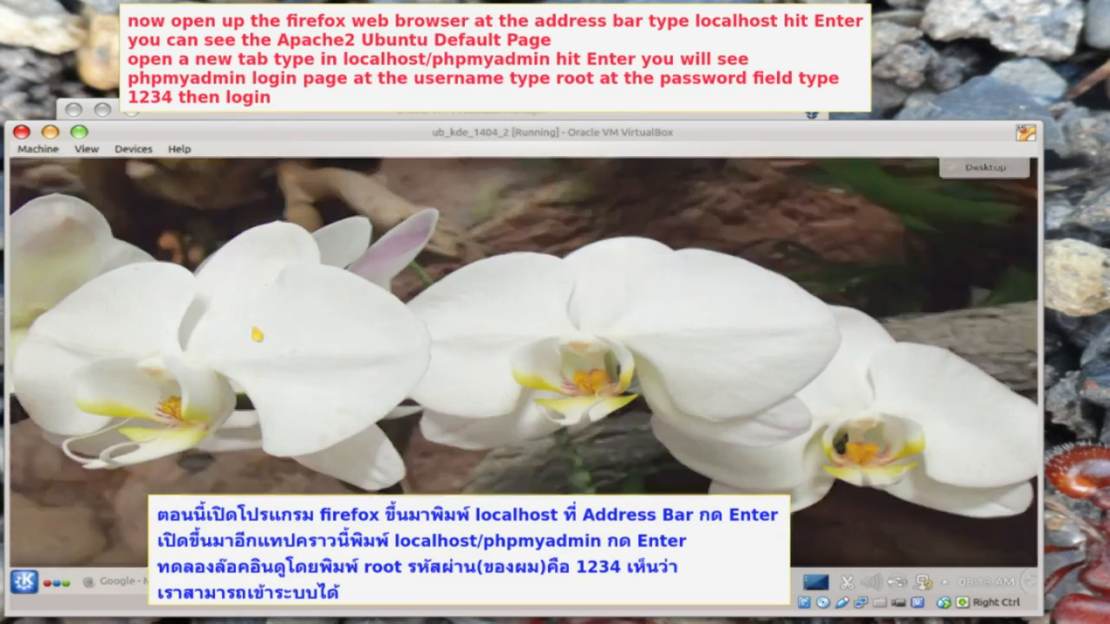
# - Load localhost in Firefox to show the Apache2 default page
pyautogui.click(279, 212)
pyautogui.write('localhost')
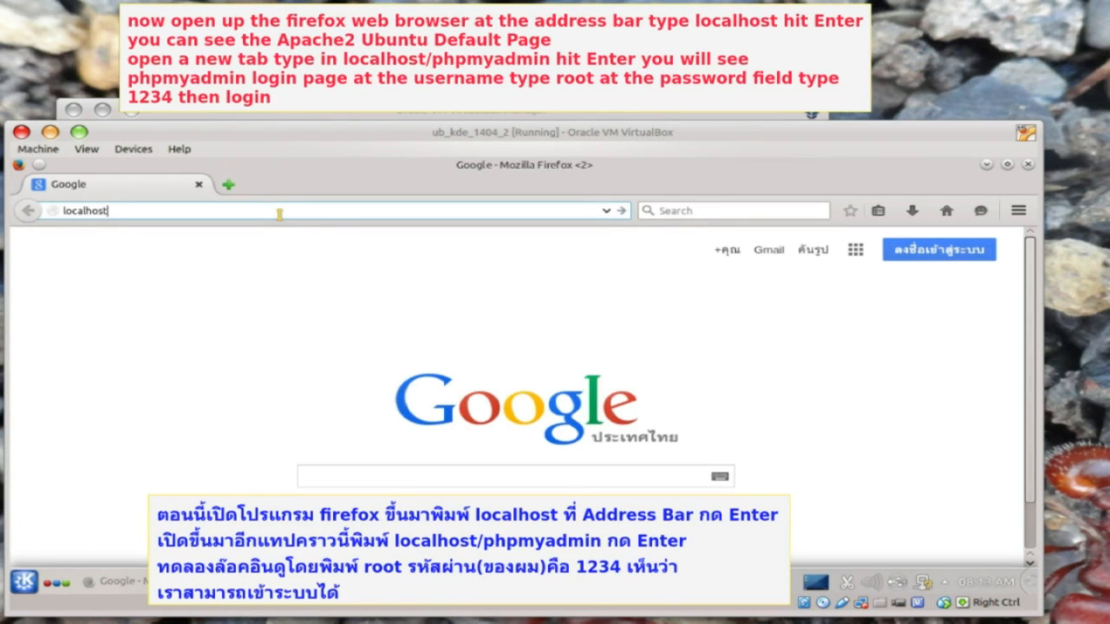
pyautogui.press('Return')
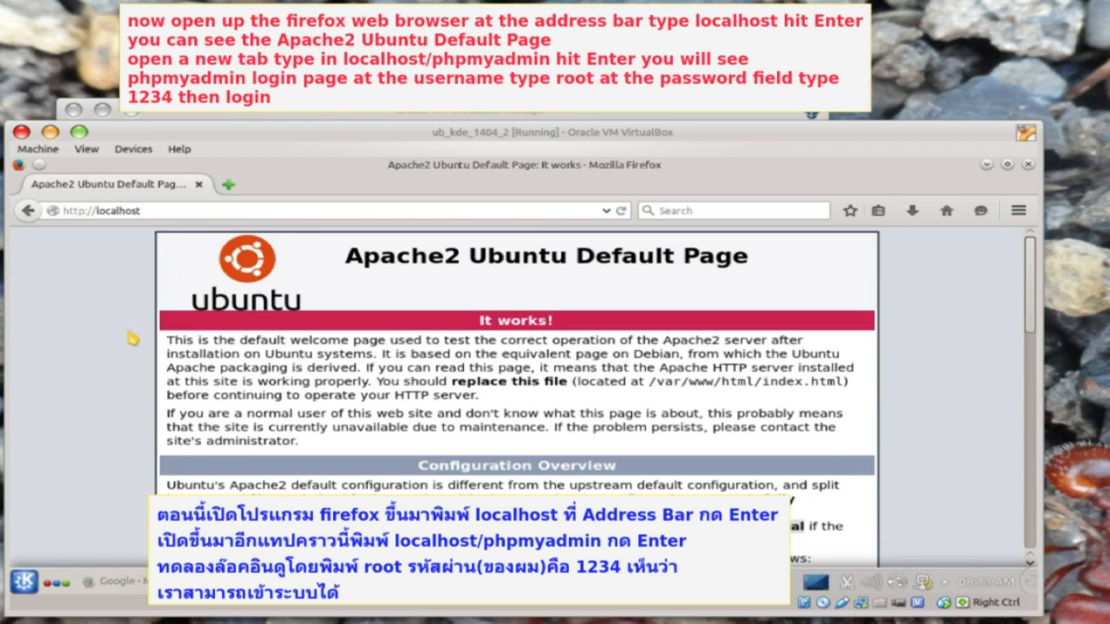
# - Open localhost/phpmyadmin in a new tab and enter root as the username
pyautogui.hotkey('ctrl', 't')
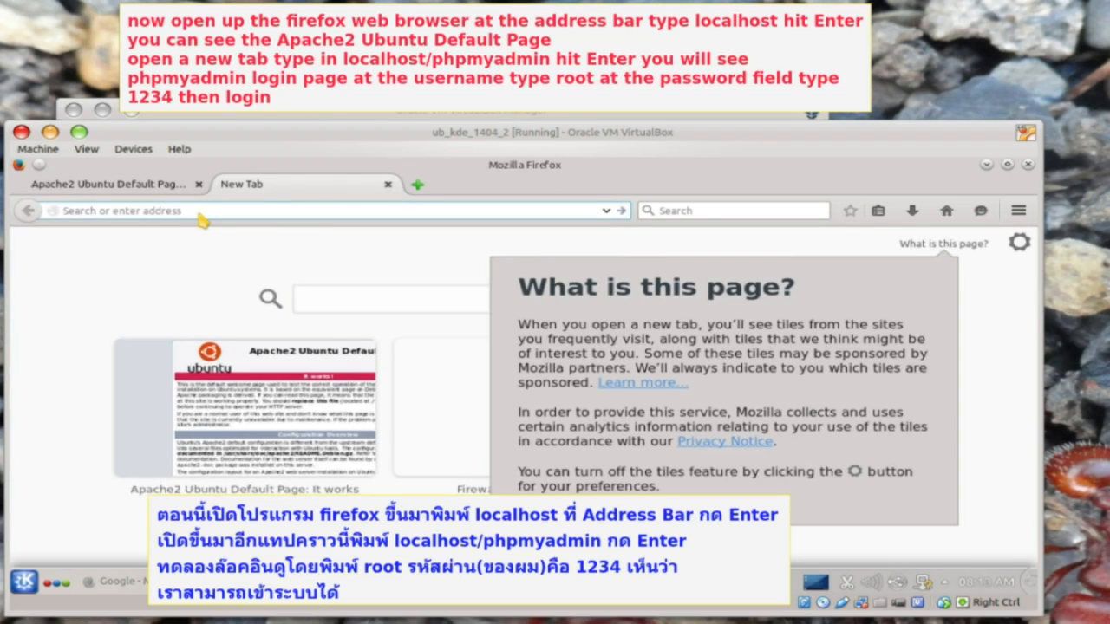
pyautogui.write('localhost/phpmyadmin')
pyautogui.press('Return')
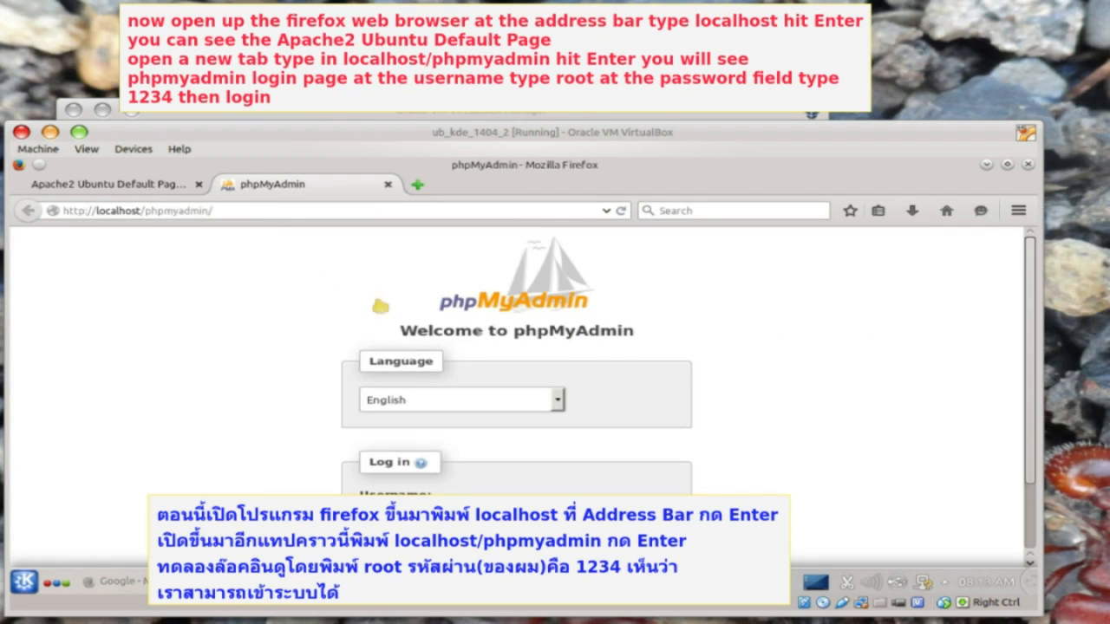
pyautogui.scroll(-1, 681, 411)
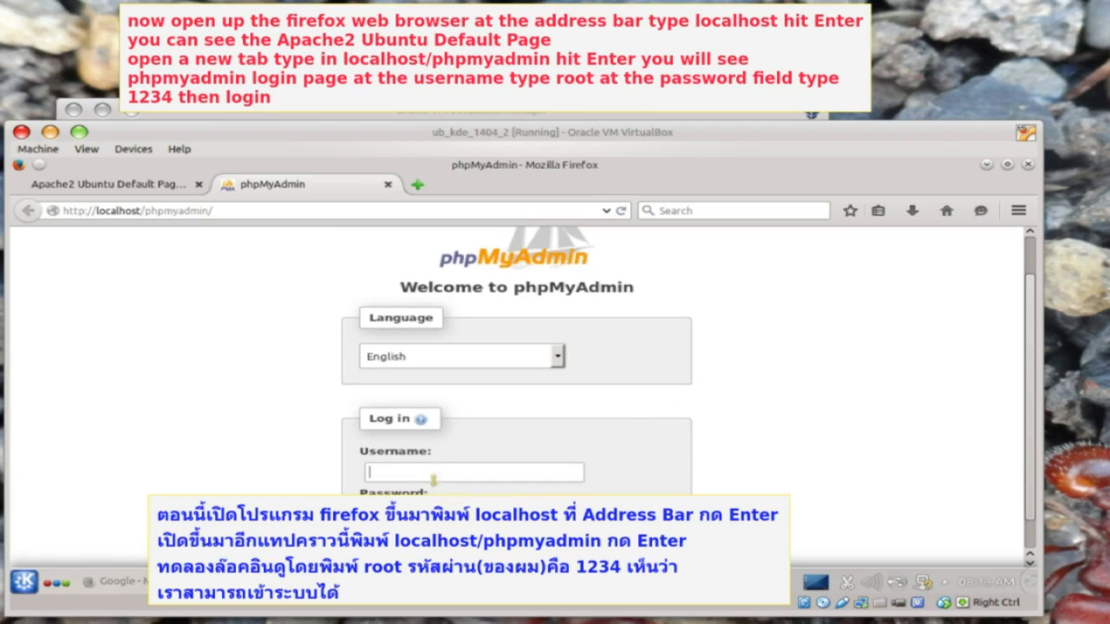
pyautogui.write('root')
# - Log into phpMyAdmin, restart Apache after enabling mcrypt, and reload the phpMyAdmin page
pyautogui.scroll(-1, 520, 390)
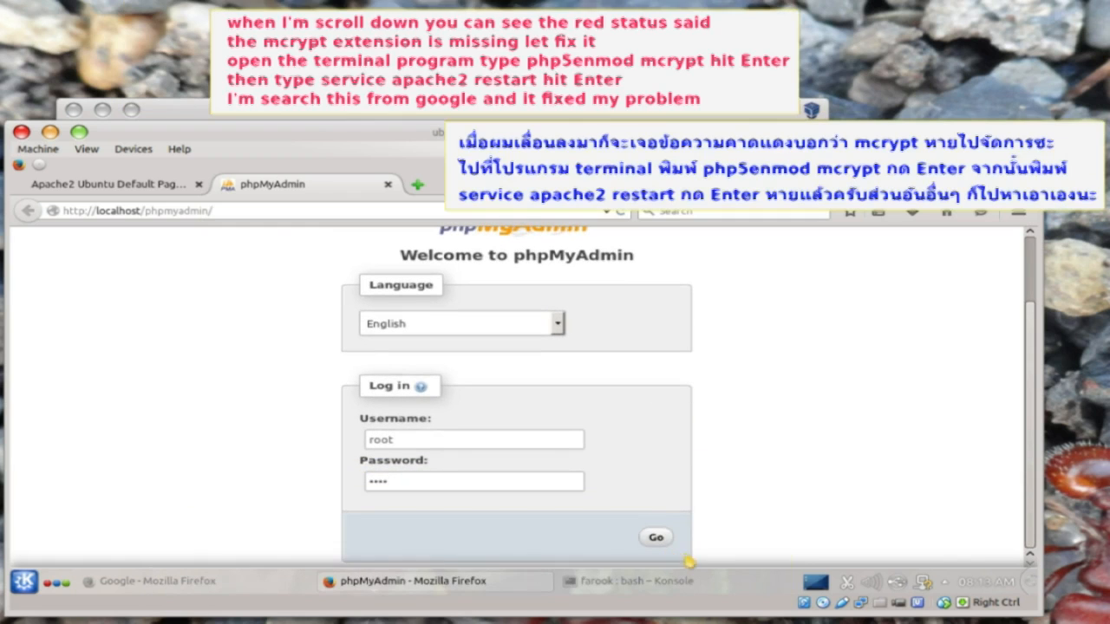
pyautogui.press('Return')
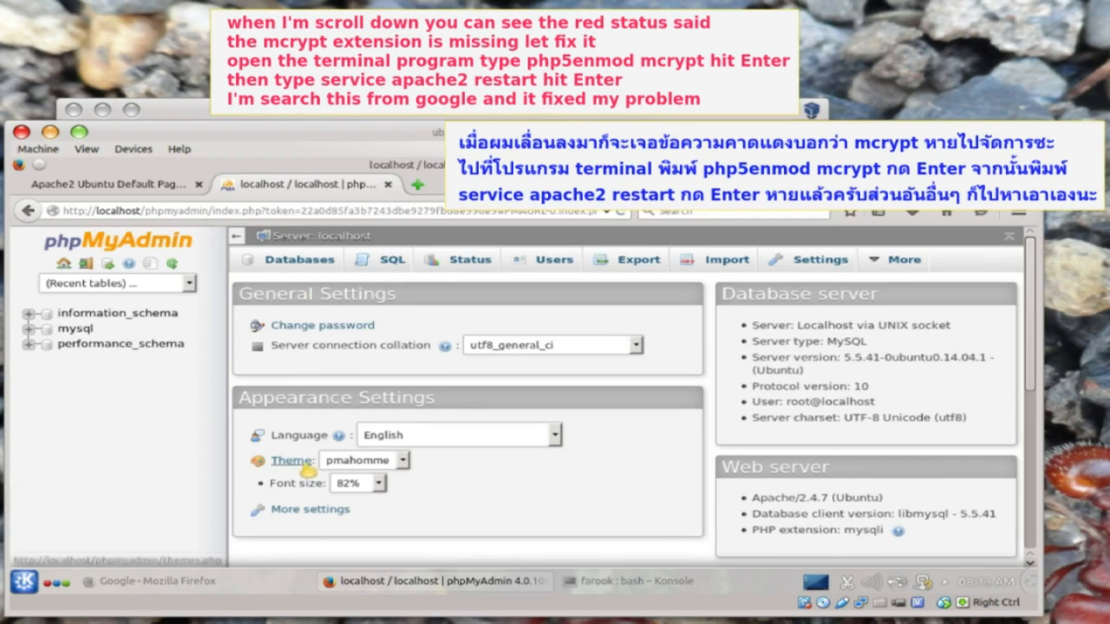
pyautogui.scroll(-5, 312, 477)
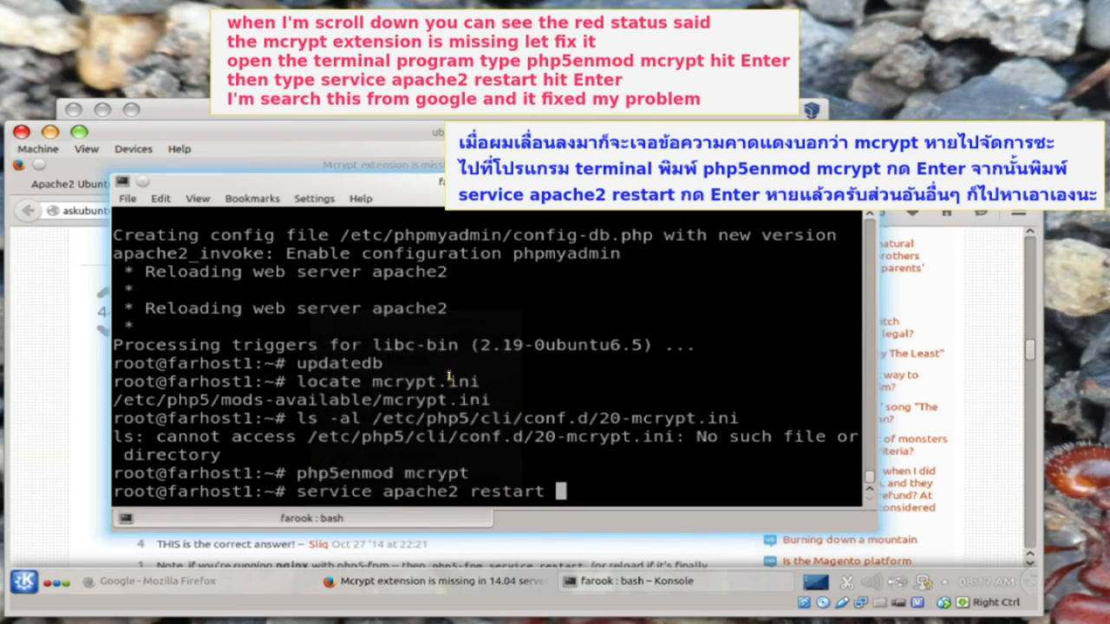
pyautogui.press('Return')
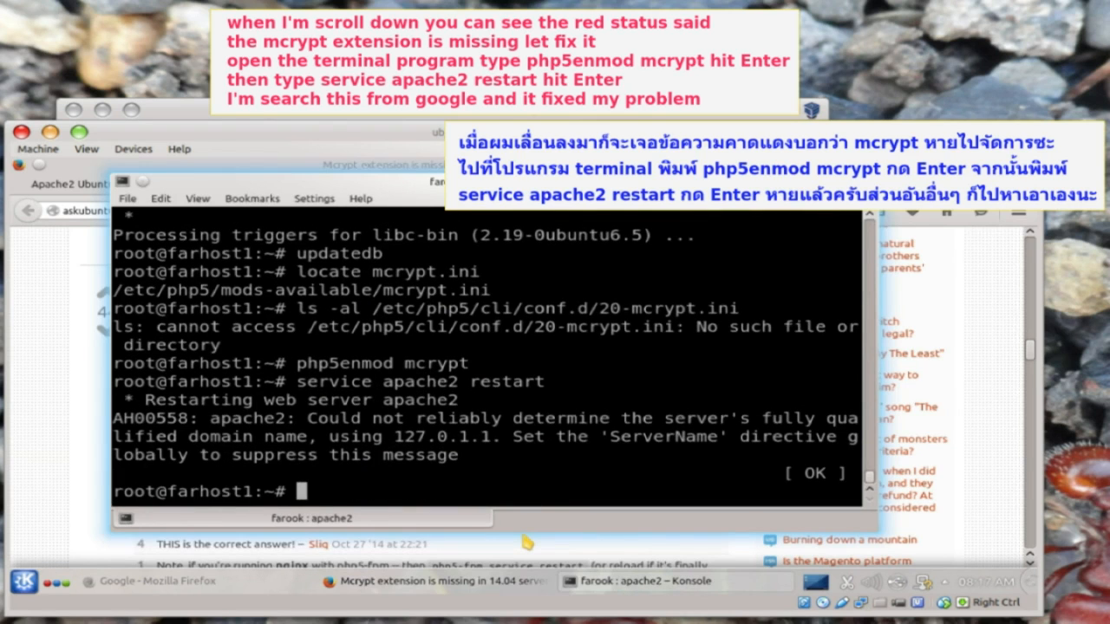
pyautogui.click(50, 422)
pyautogui.click(307, 183)
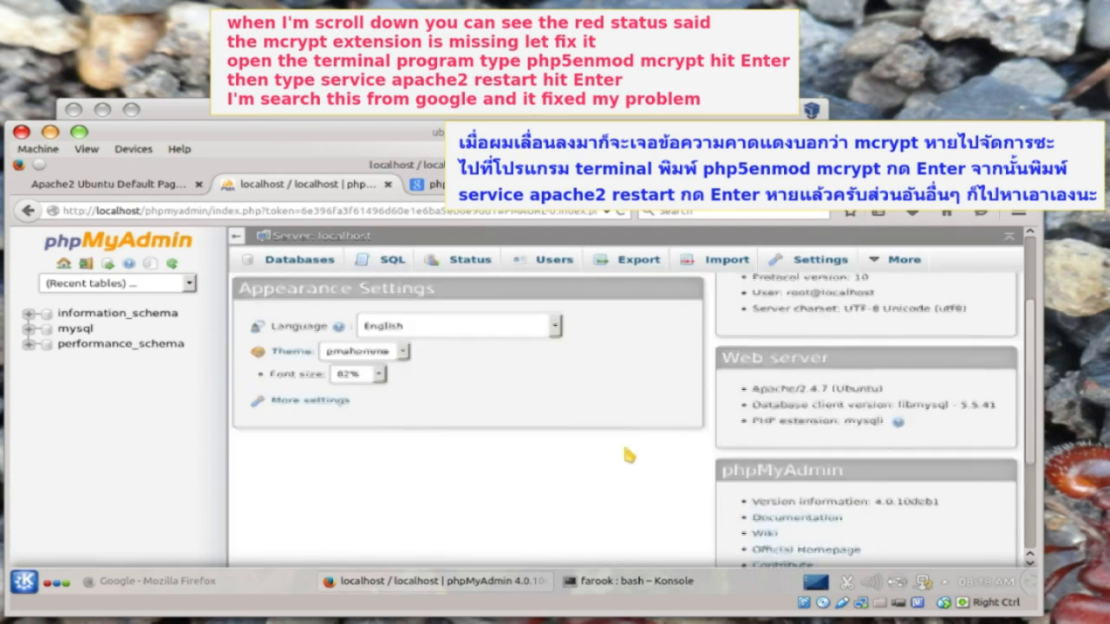
pyautogui.scroll(-3, 629, 455)
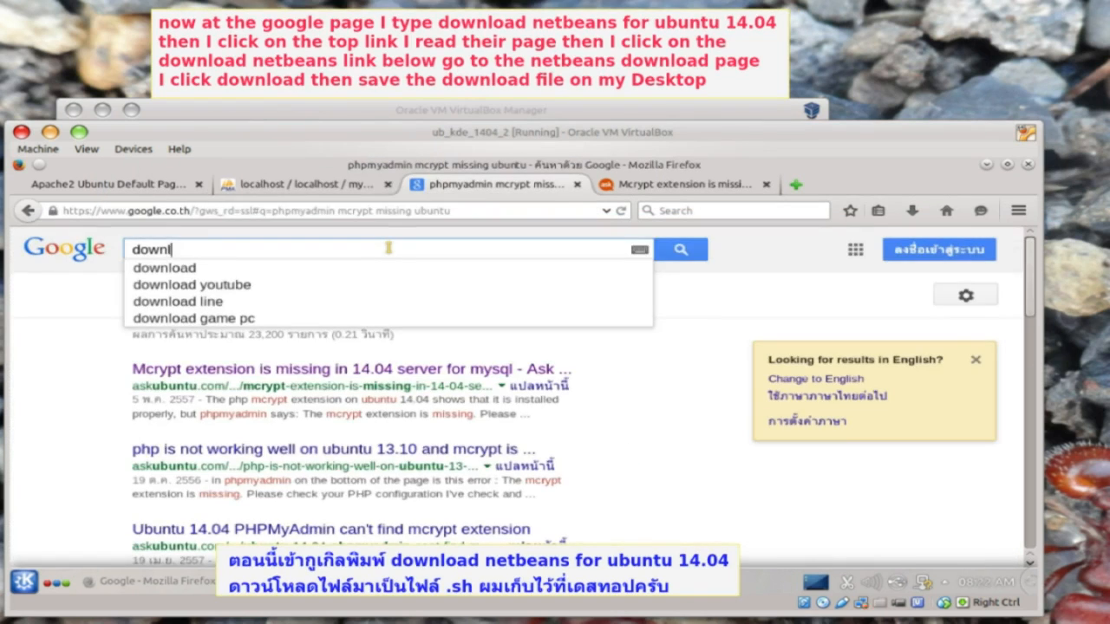
# - Search 'download netbeans for ubuntu 14.04' and open the netbeans.org downloads page
pyautogui.write('oad ')
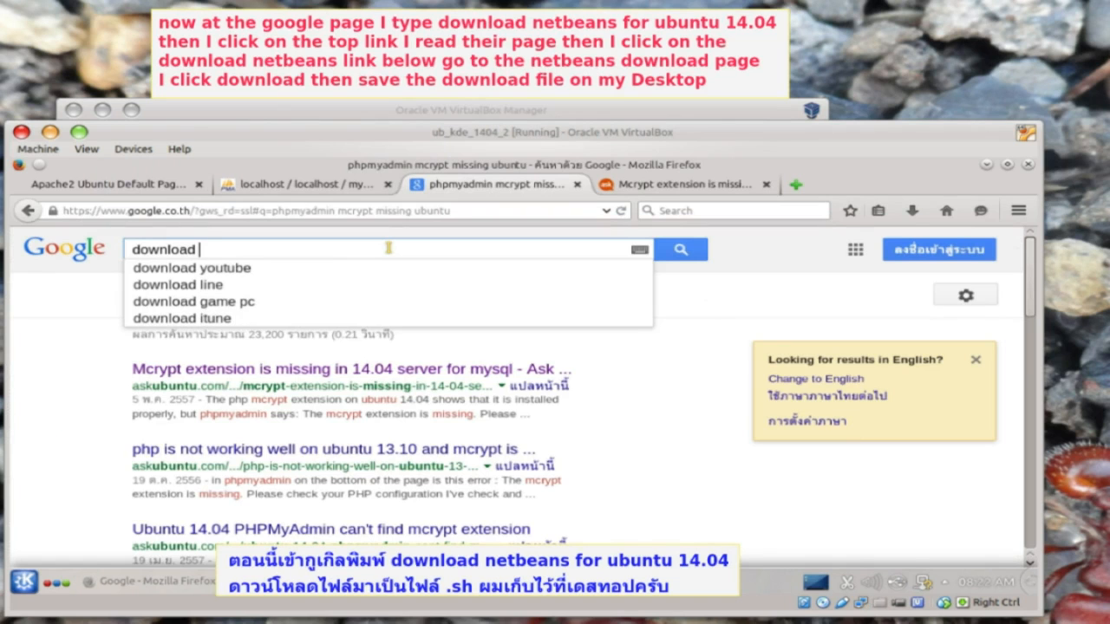
pyautogui.write('netbeans for ubuntu 14.04')
pyautogui.press('Return')
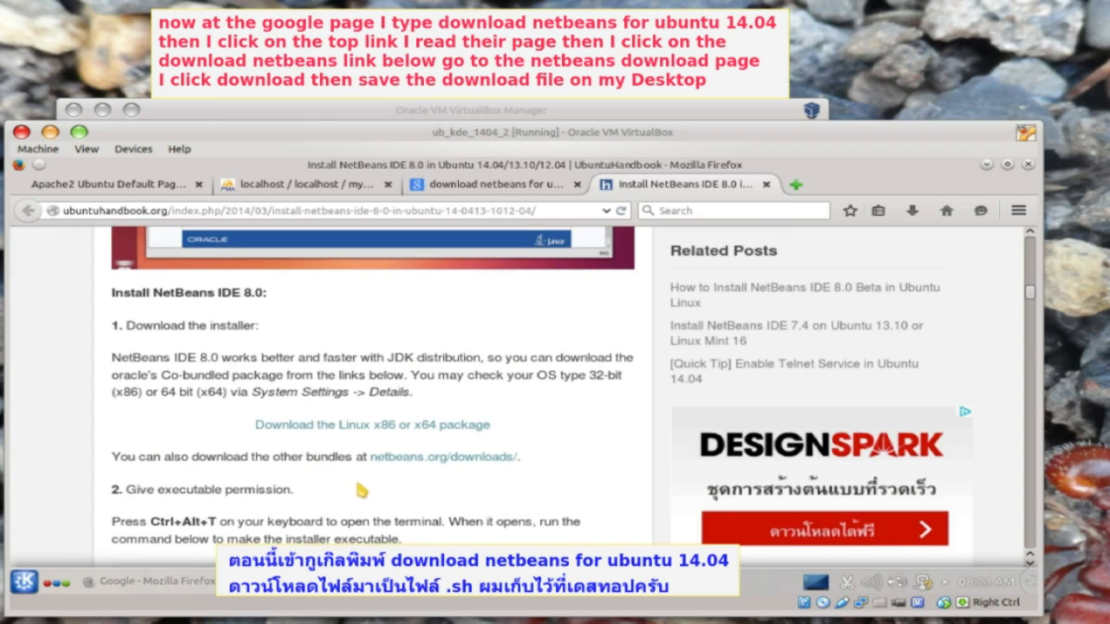
pyautogui.click(440, 457)
pyautogui.scroll(-5, 771, 518)
# - Download the HTML5 & PHP NetBeans bundle, saving it to the Desktop
pyautogui.click(771, 516)
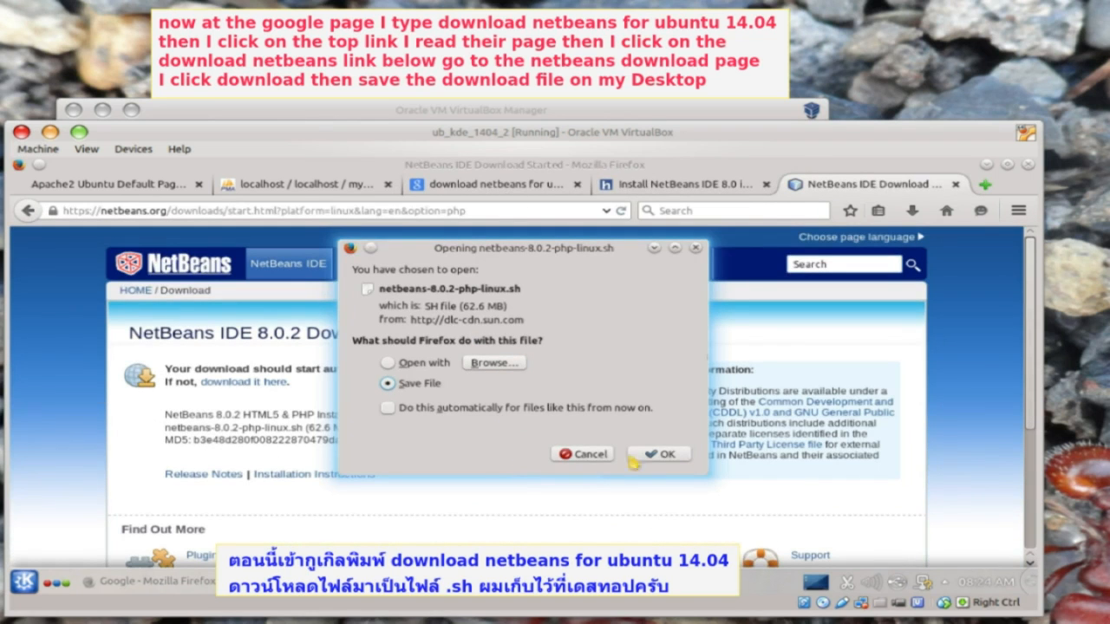
pyautogui.click(658, 455)
pyautogui.click(247, 330)
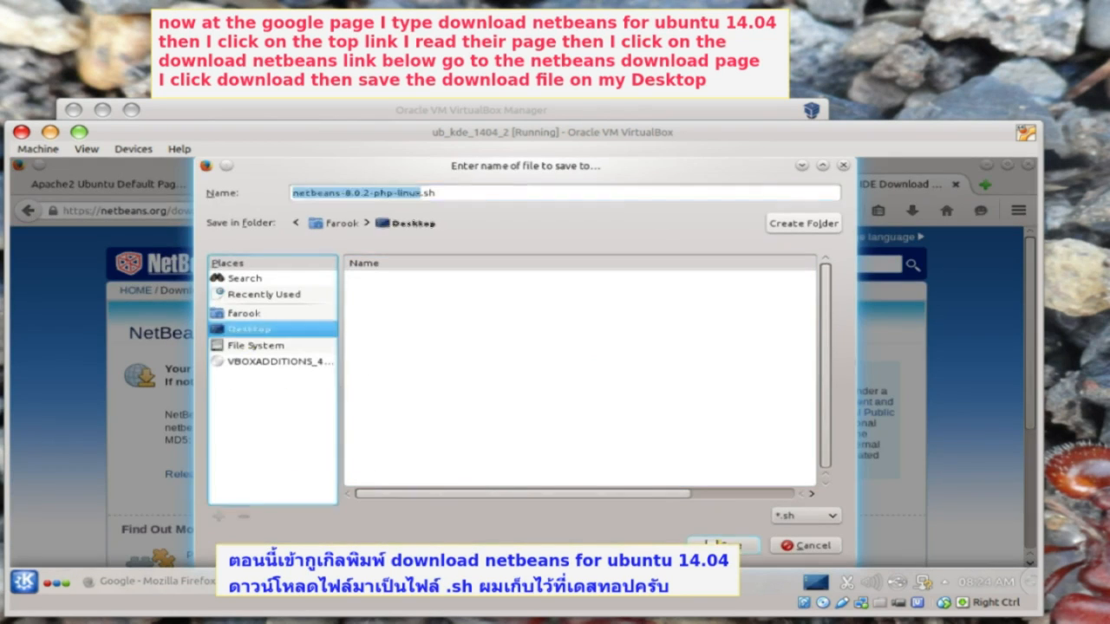
pyautogui.click(724, 545)
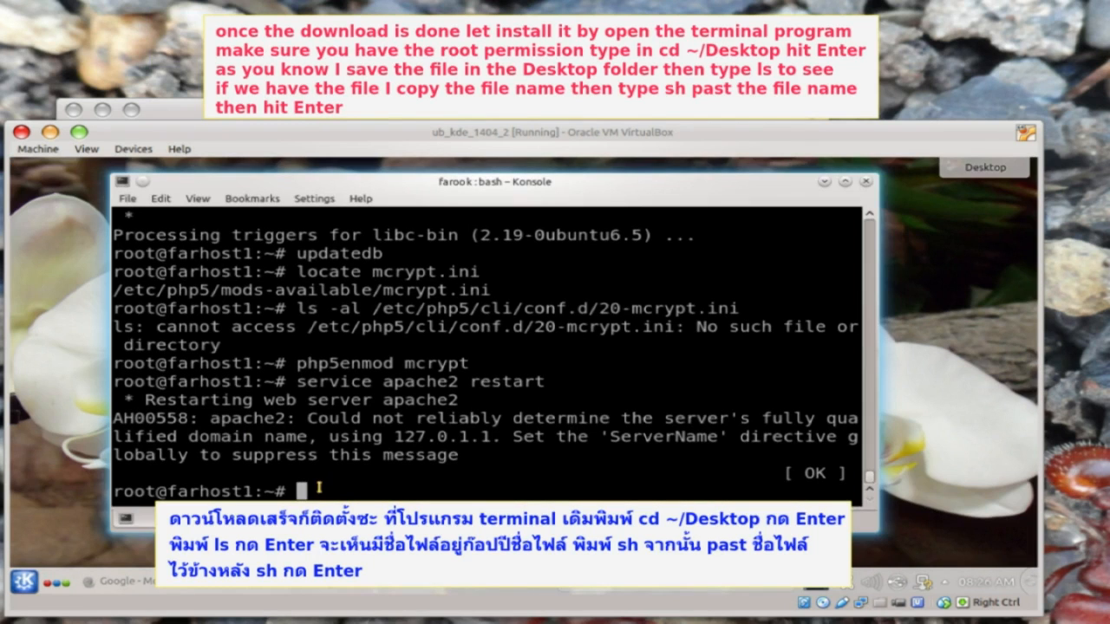
# - Change into ~/Desktop and list its files
pyautogui.write('cd ~/Desktop')
pyautogui.press('Return')
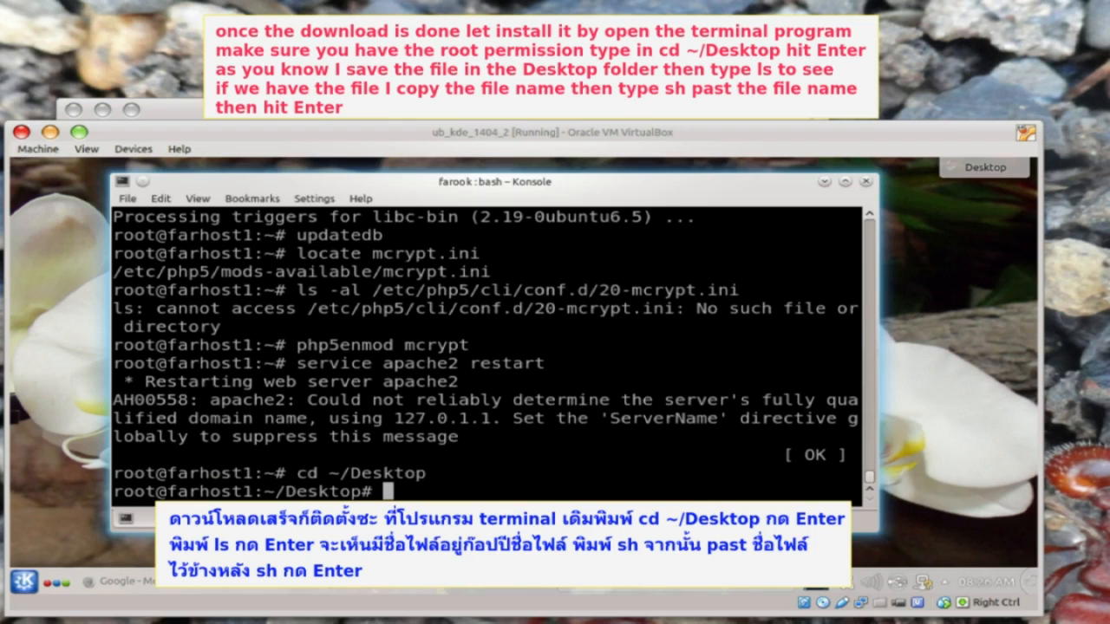
pyautogui.write('ls')
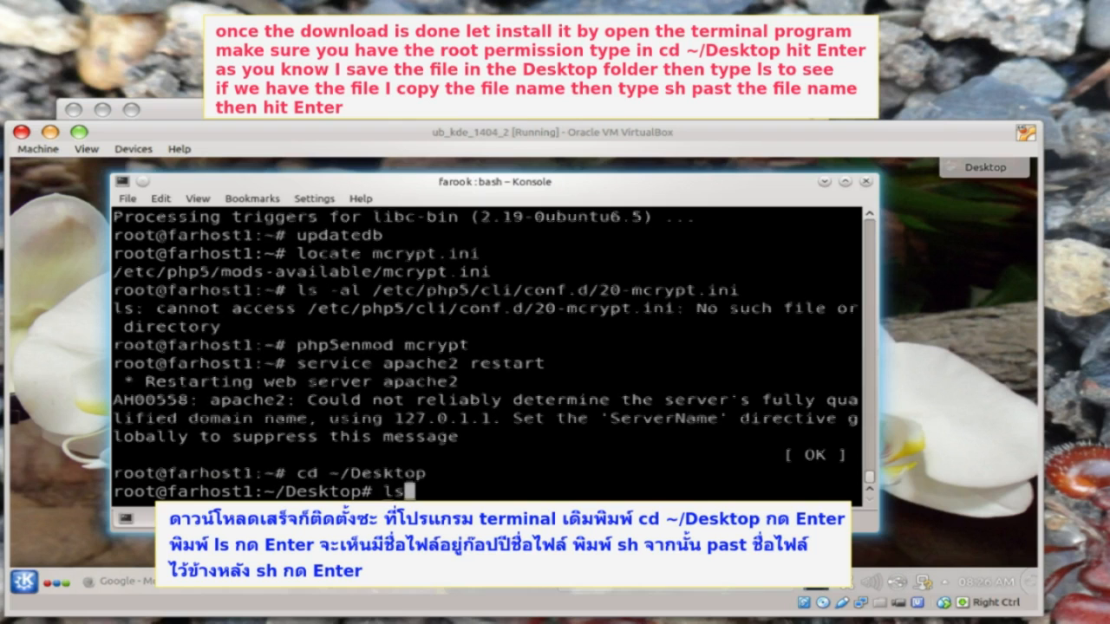
pyautogui.press('Return')
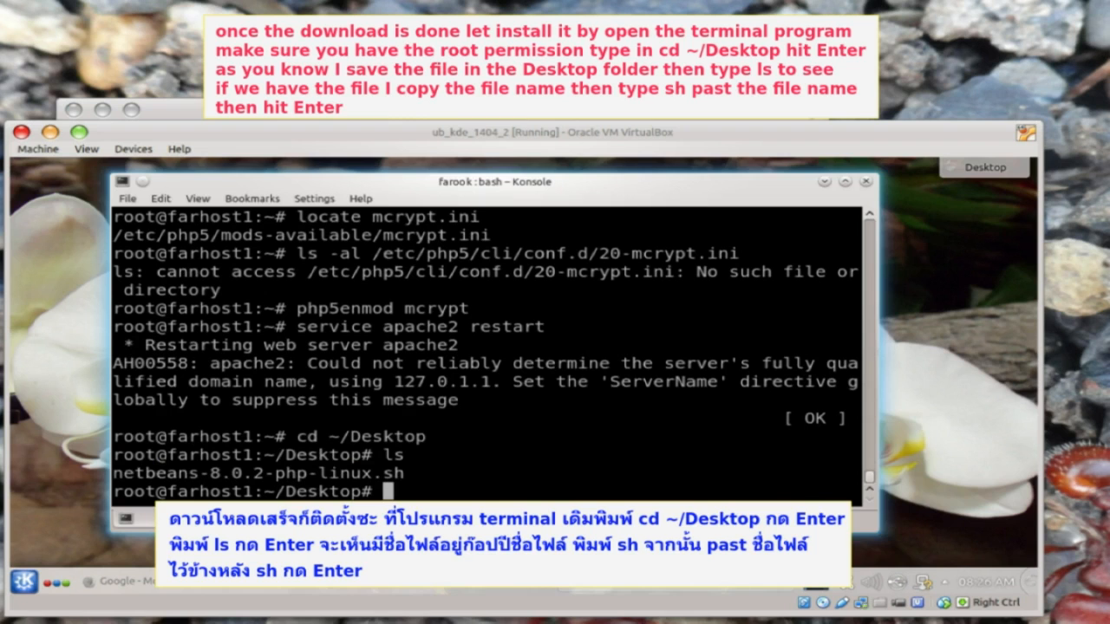
# - Copy the netbeans-8.0.2-php-linux.sh file name and begin an sh command to run it
pyautogui.moveTo(404, 474); pyautogui.dragTo(115, 474)
pyautogui.rightClick(119, 471)
pyautogui.click(159, 288)
pyautogui.write('sh')
pyautogui.rightClick(423, 314)
# - Run sh netbeans-8.0.2-php-linux.sh, accept the licence and install NetBeans IDE 8.0.2
pyautogui.click(463, 342)
pyautogui.press('Return')
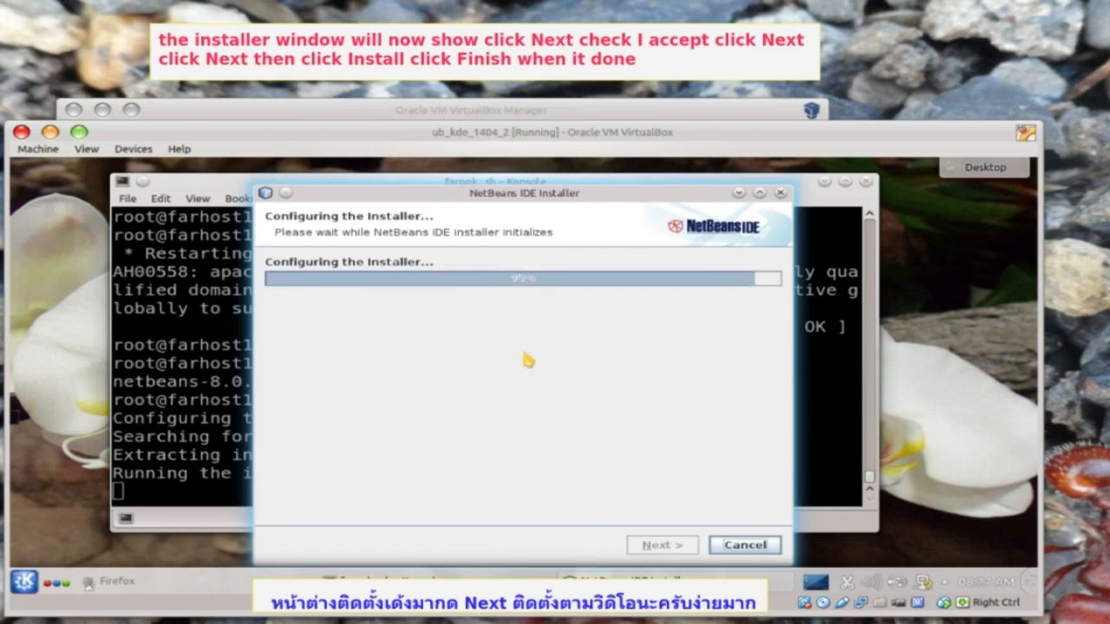
pyautogui.click(666, 546)
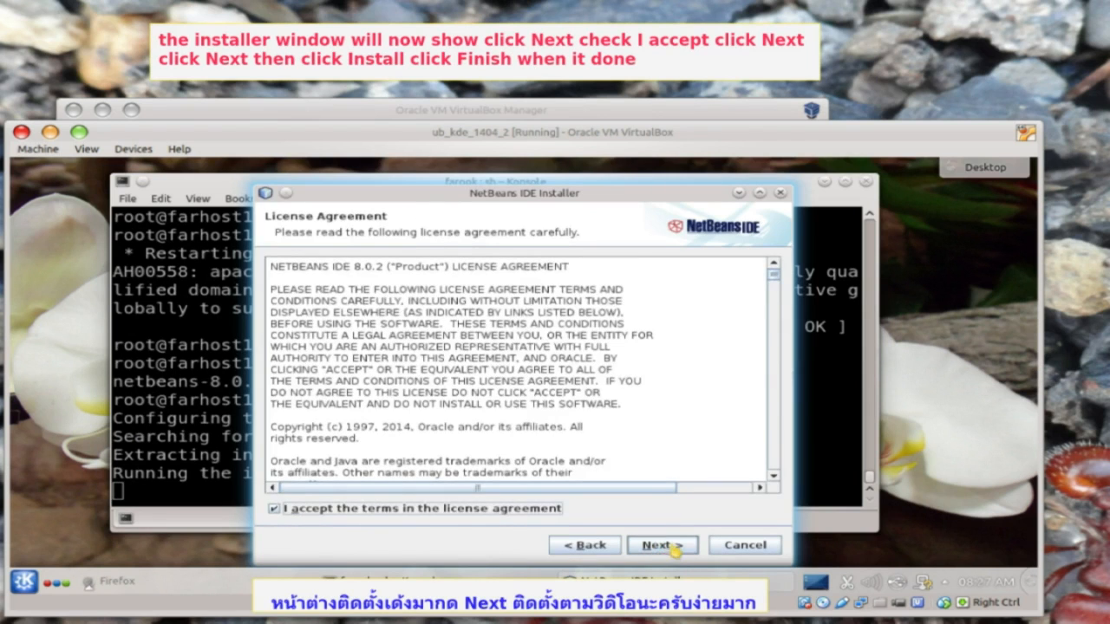
pyautogui.click(663, 546)
pyautogui.click(661, 546)
pyautogui.click(662, 547)
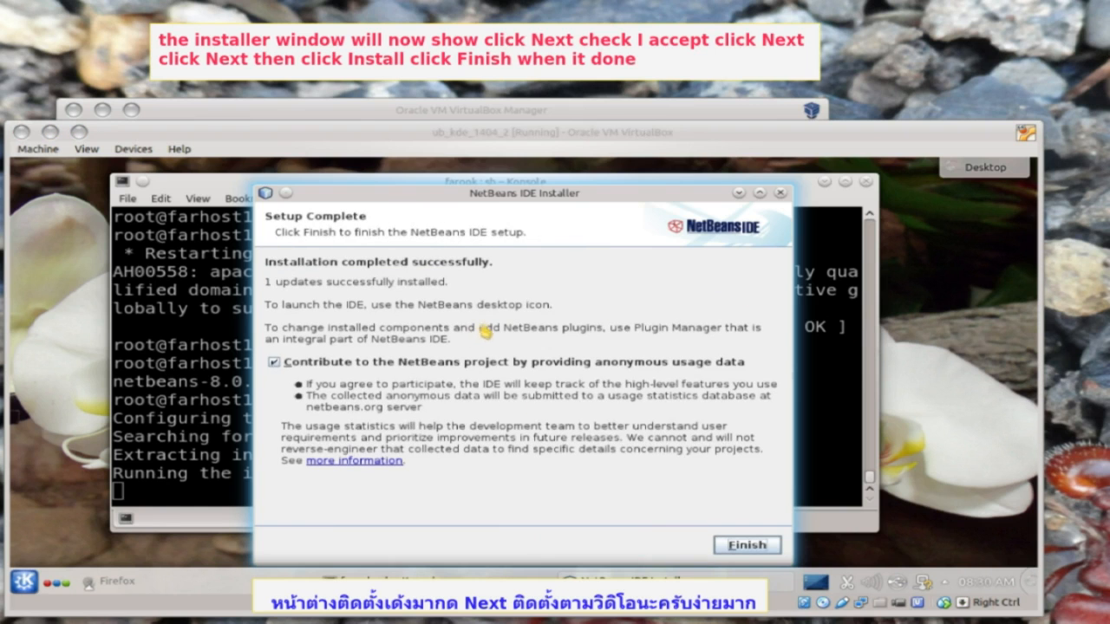
pyautogui.click(746, 546)
pyautogui.moveTo(160, 272); pyautogui.dragTo(217, 274)
pyautogui.click(219, 272)
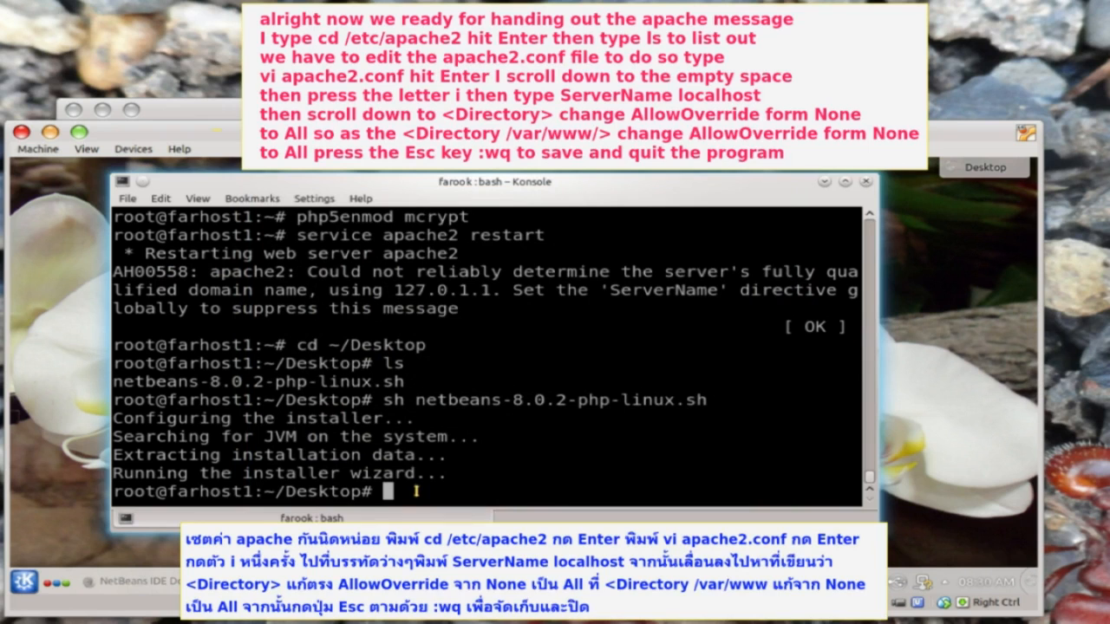
# - Go to /etc/apache2, list its files and open apache2.conf in vi
pyautogui.write('cd /etc/apache2')
pyautogui.press('Return')
pyautogui.write('ls')
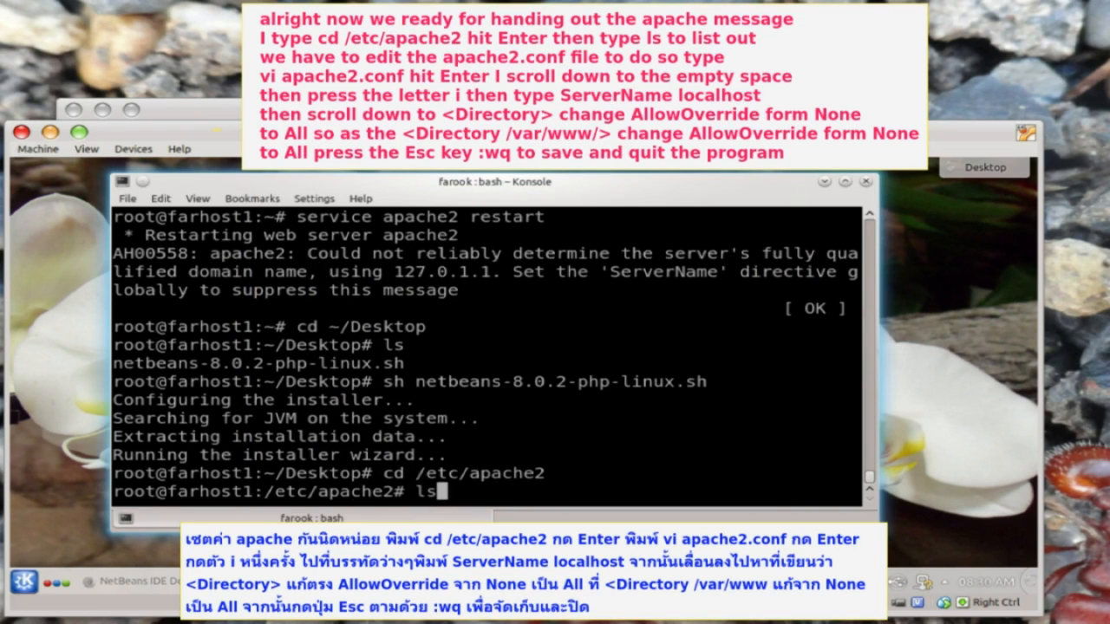
pyautogui.press('Return')
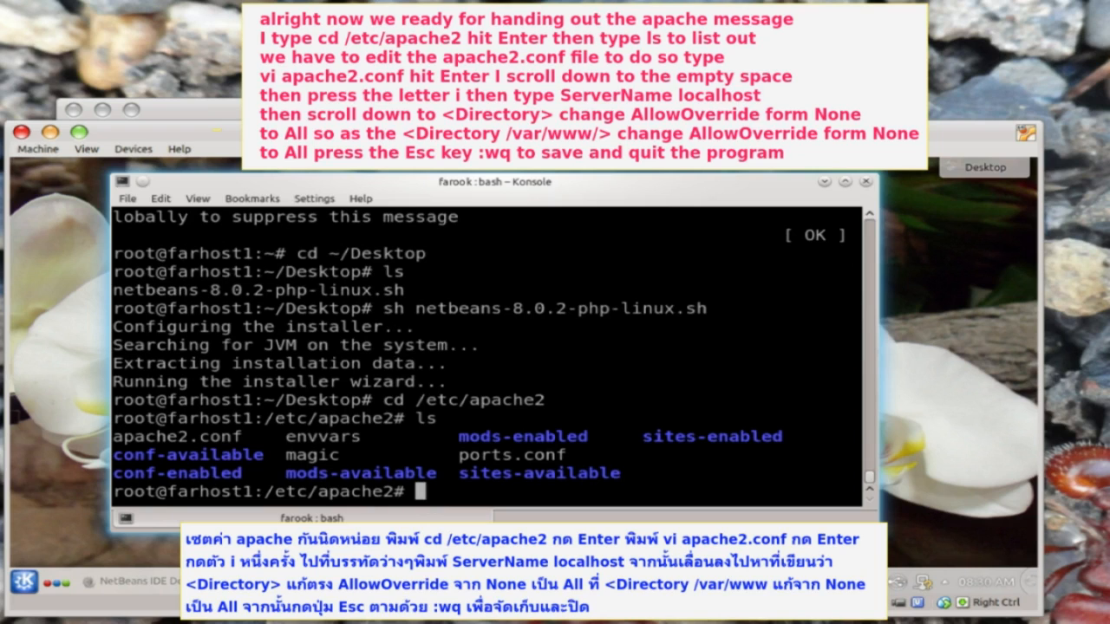
pyautogui.moveTo(242, 435); pyautogui.dragTo(170, 425)
pyautogui.write('vi apache2.conf')
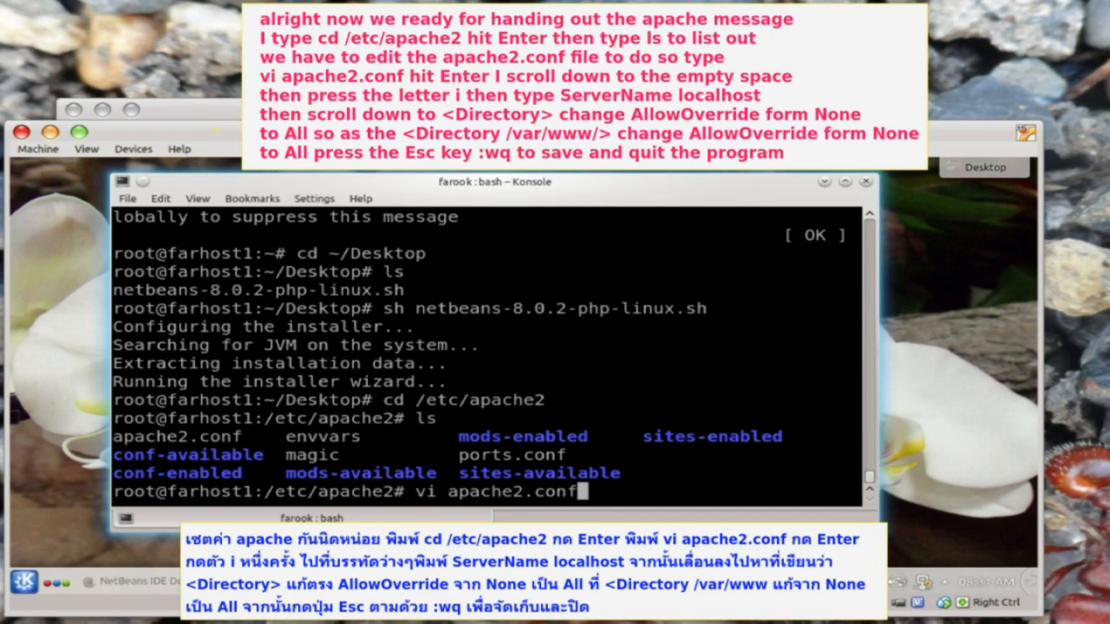
pyautogui.press('Return')
# - Add a 'ServerName localhost' line to apache2.conf
pyautogui.press('i')
pyautogui.press('Tab')
pyautogui.press('Tab')
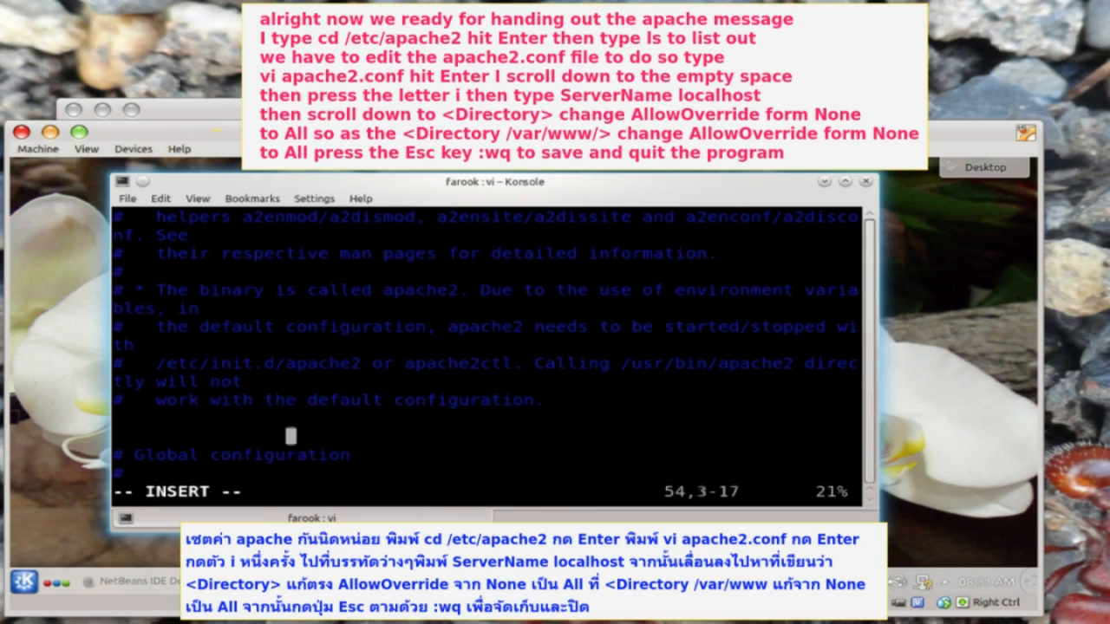
pyautogui.write('ServerName')
pyautogui.press('Tab')
pyautogui.write('localhost')
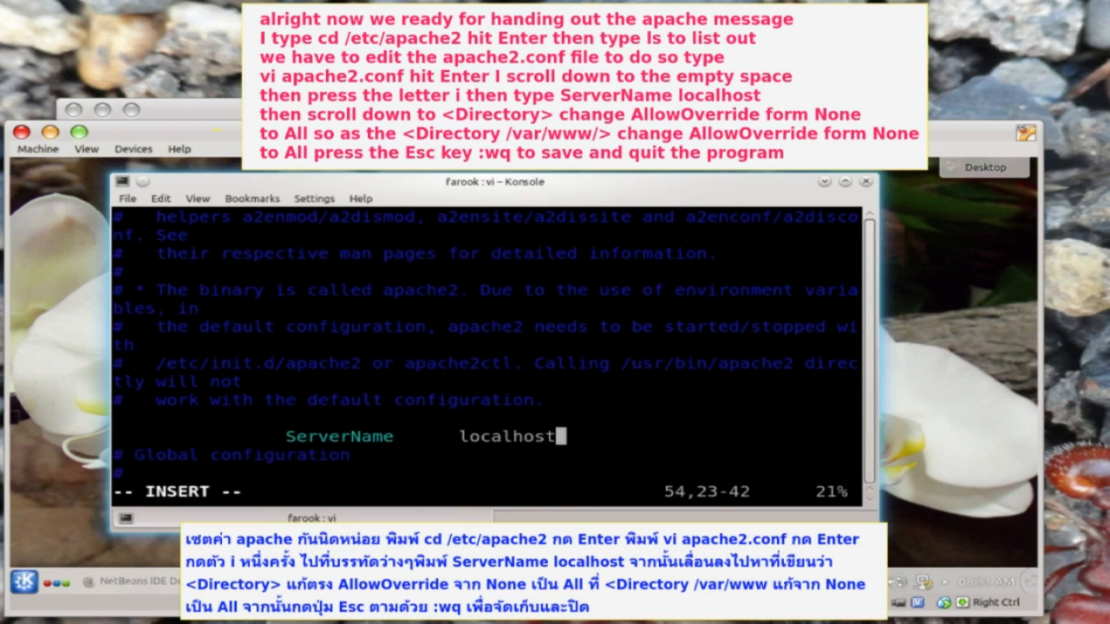
# - Change AllowOverride None to All in the root directory block
pyautogui.press('Down')
pyautogui.press('Down')
pyautogui.press('Down')
pyautogui.press('Down')
pyautogui.press('Down')
pyautogui.press('Down')
pyautogui.press('Down')
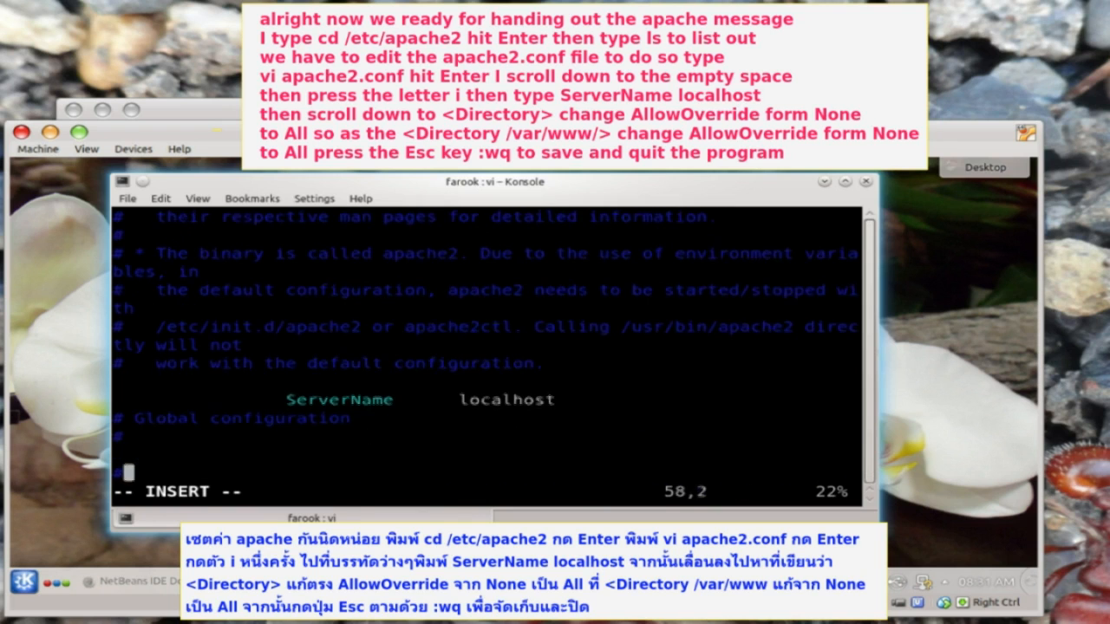
pyautogui.press('Down')
pyautogui.press('Down')
pyautogui.press('Down')
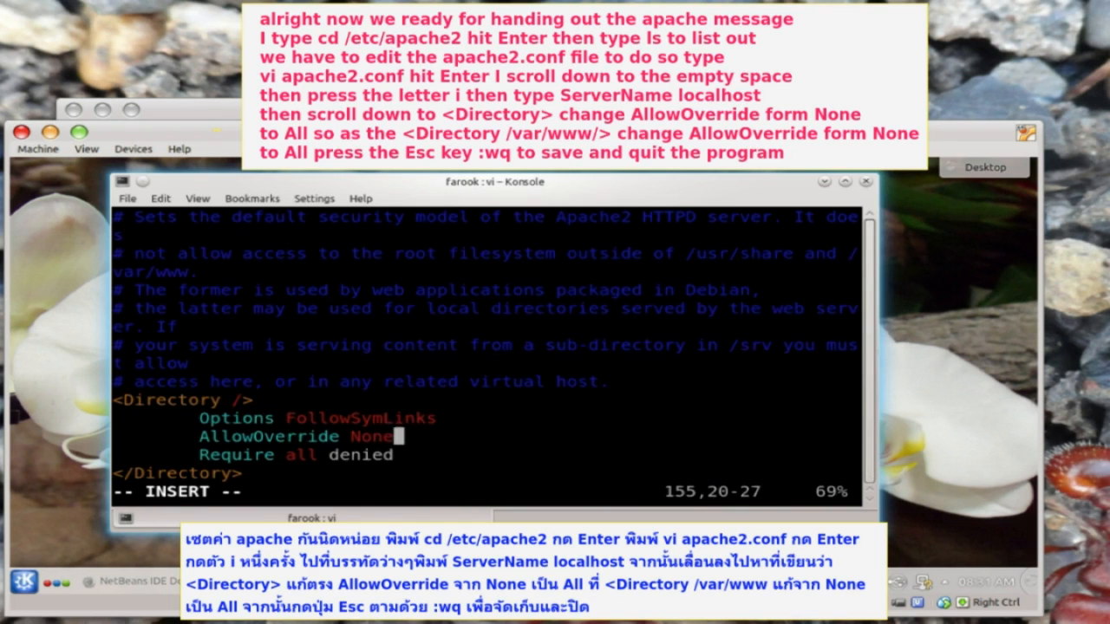
pyautogui.press('BackSpace')
pyautogui.press('BackSpace')
pyautogui.press('BackSpace')
pyautogui.press('BackSpace')
pyautogui.write('All')
# - Change AllowOverride None to All in the /var/www/ directory block
pyautogui.press('Down')
pyautogui.press('Down')
pyautogui.press('Down')
pyautogui.press('Down')
pyautogui.press('Down')
pyautogui.press('Down')
pyautogui.press('Down')
pyautogui.press('Down')
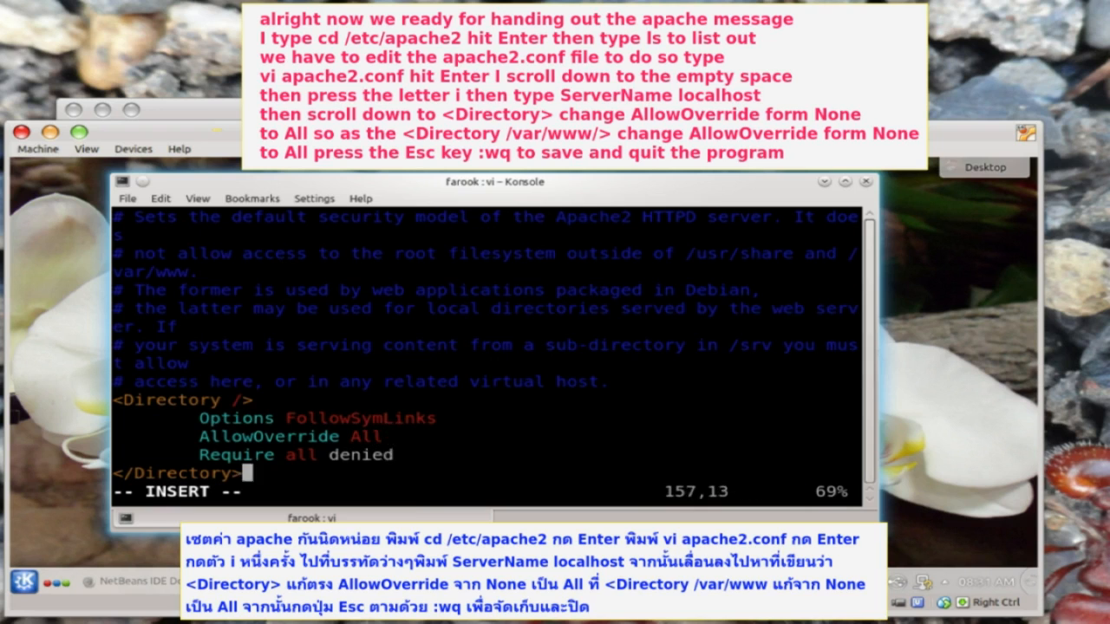
pyautogui.press('Down')
pyautogui.press('End')
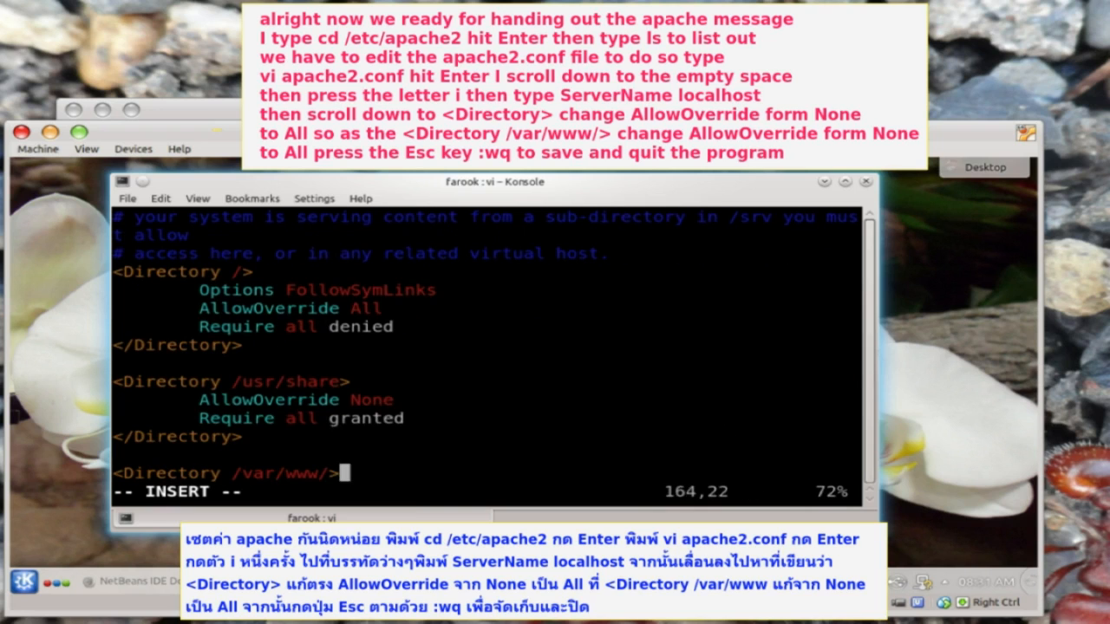
pyautogui.press('Down')
pyautogui.press('Down')
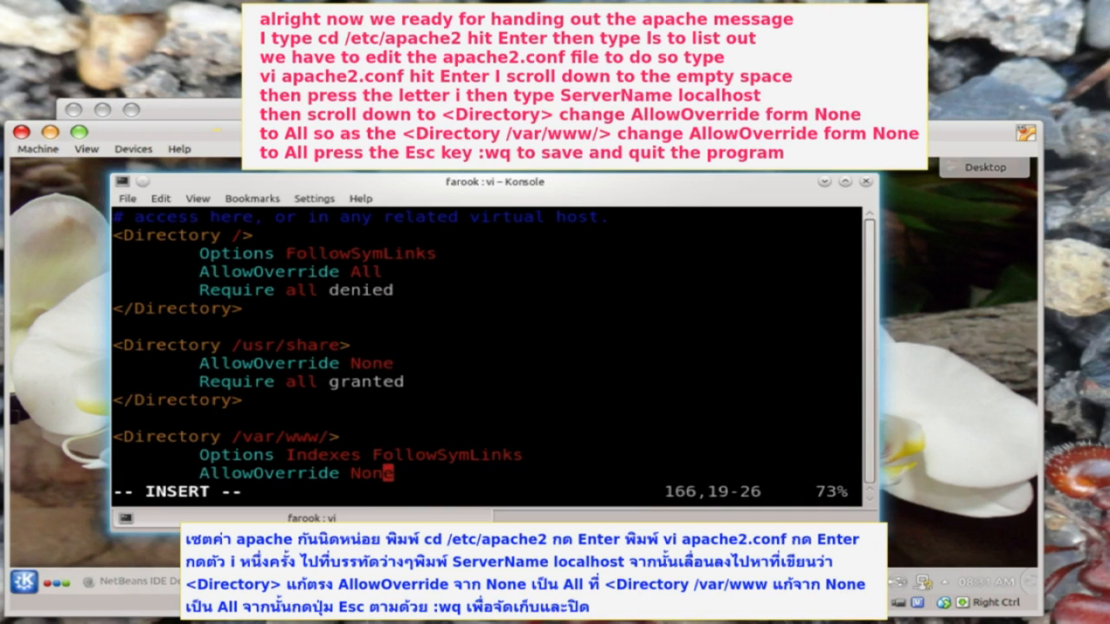
pyautogui.press('Right')
pyautogui.press('BackSpace')
pyautogui.press('BackSpace')
pyautogui.press('BackSpace')
pyautogui.press('BackSpace')
pyautogui.write('All')
pyautogui.press('Down')
pyautogui.press('Down')
pyautogui.press('Down')
# - Leave insert mode and save apache2.conf with :wq
pyautogui.press('Up')
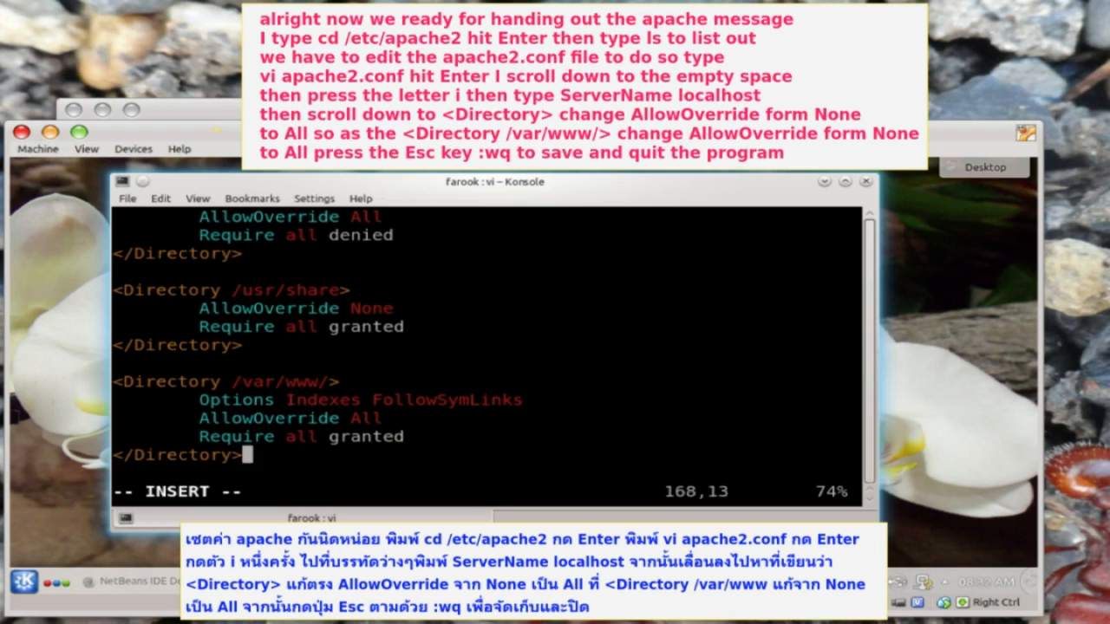
pyautogui.press('Escape')
pyautogui.write(':wq')
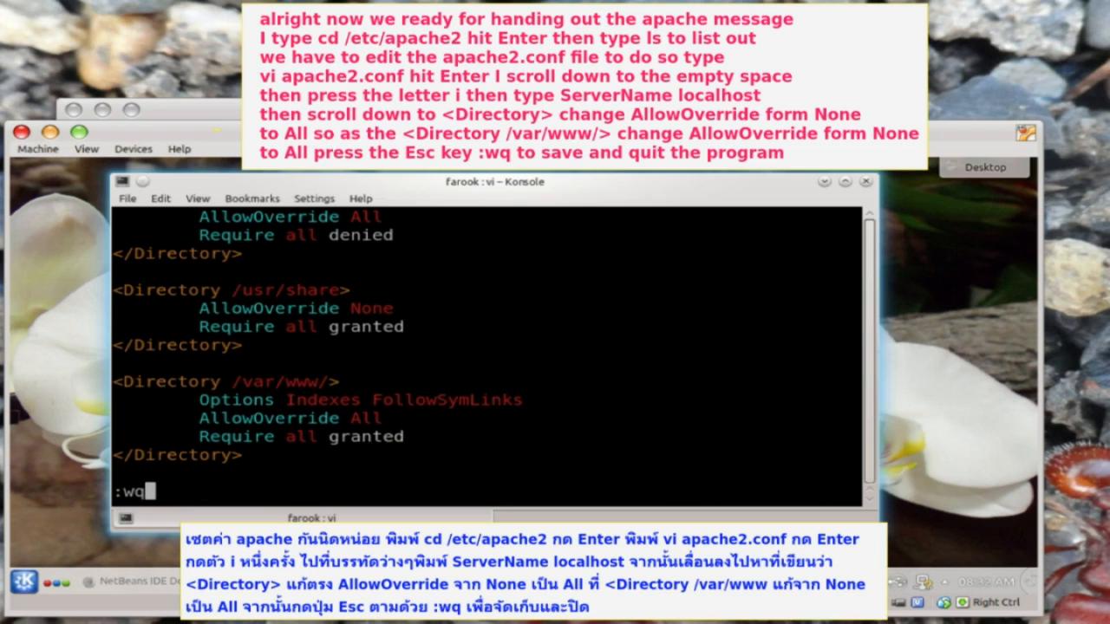
pyautogui.press('Return')
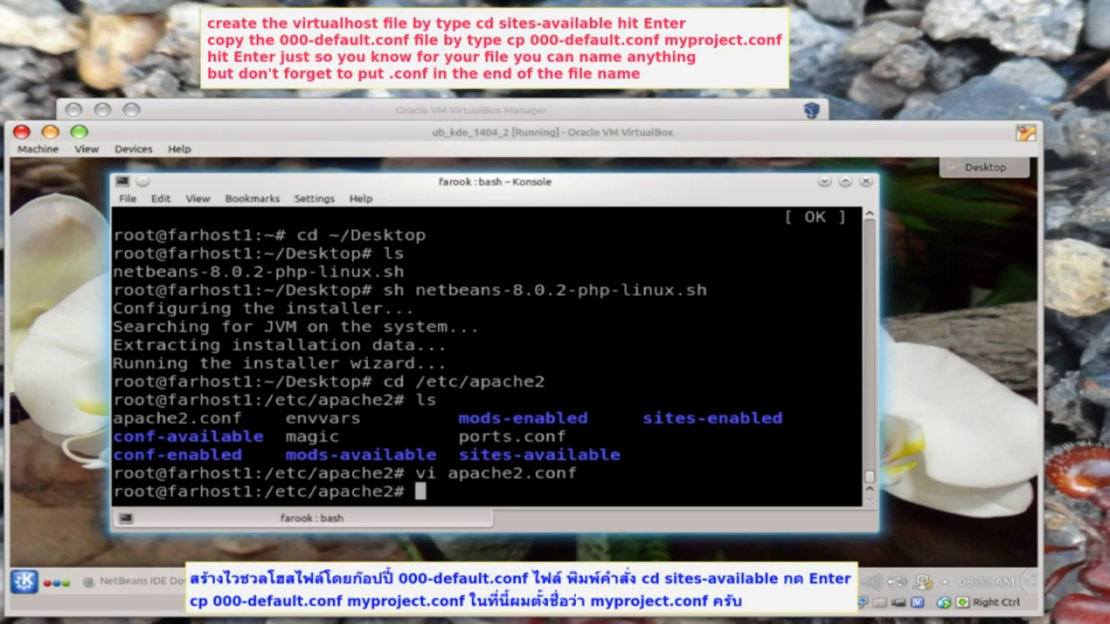
# - Move into the sites-available folder and list its files
pyautogui.write('cd sites-available/')
pyautogui.press('Return')
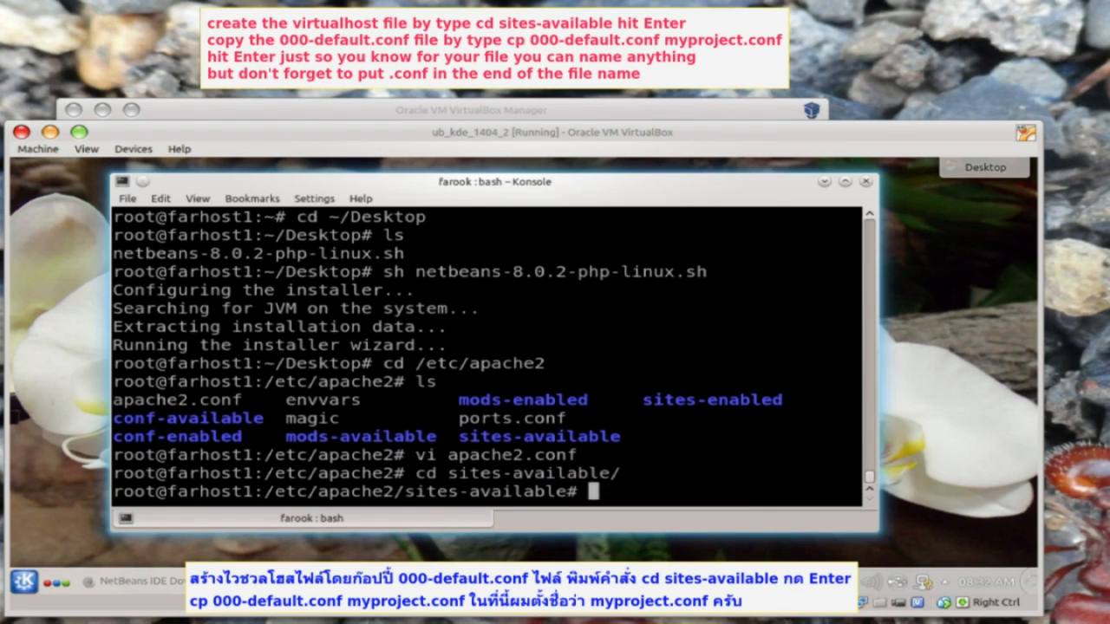
pyautogui.write('ls')
pyautogui.press('Return')
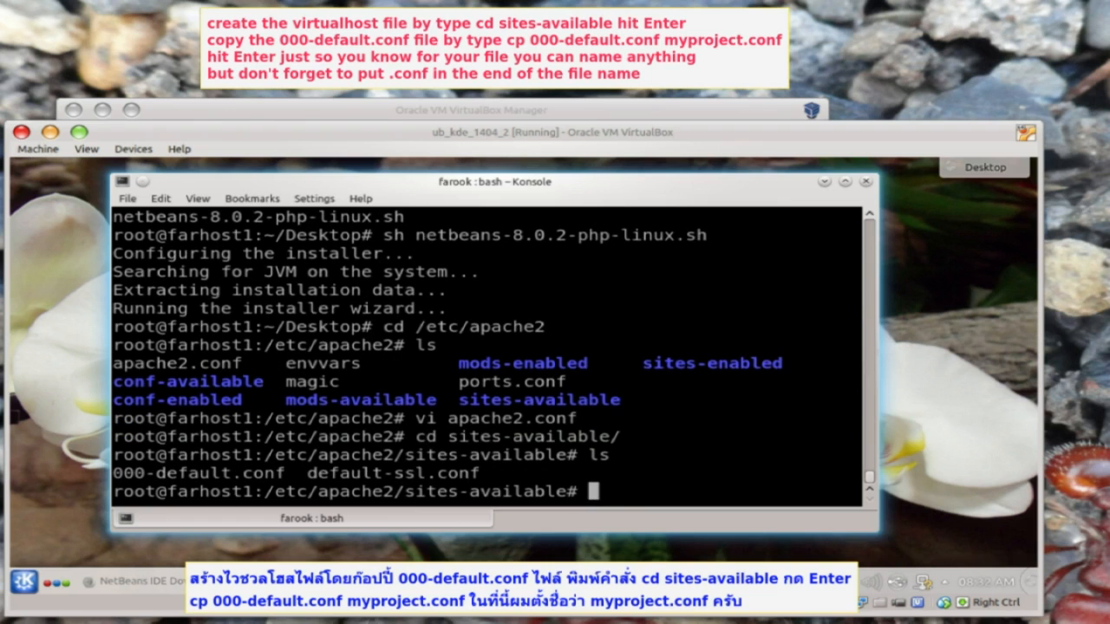
# - Copy 000-default.conf to myproject.conf, confirm it exists, and open it in vi
pyautogui.write('cp 000-default.conf  myproject.conf')
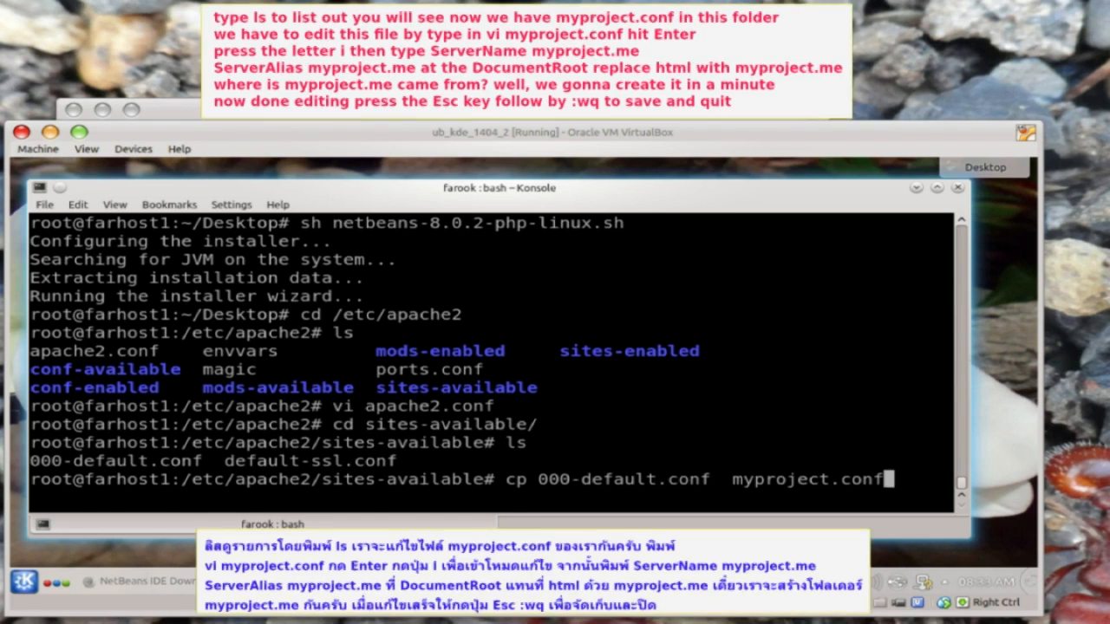
pyautogui.press('Return')
pyautogui.write('ls')
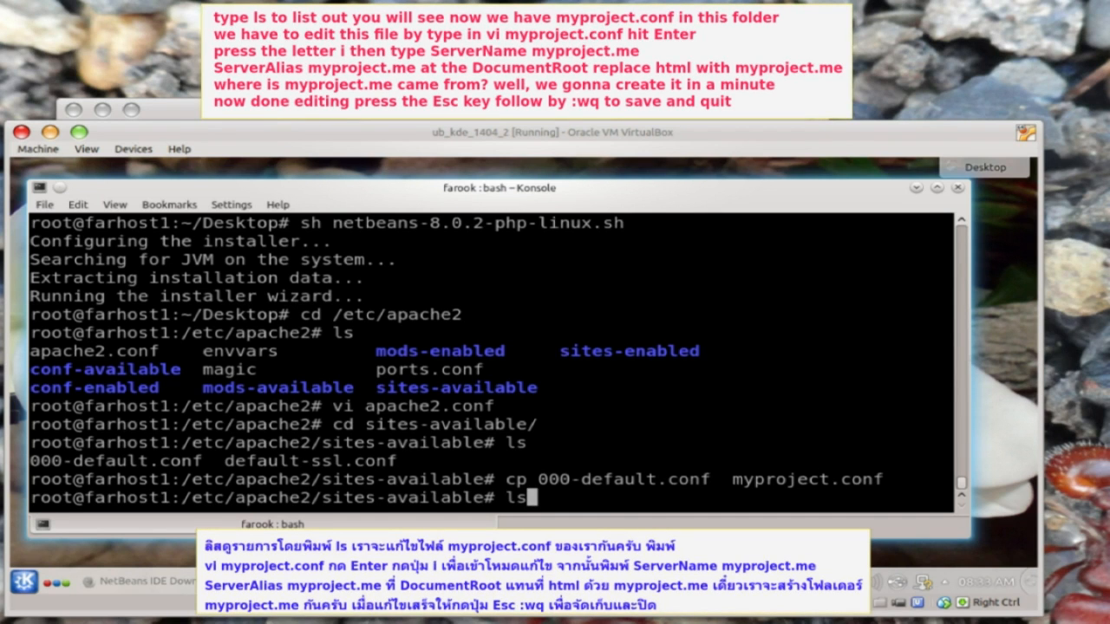
pyautogui.press('Return')
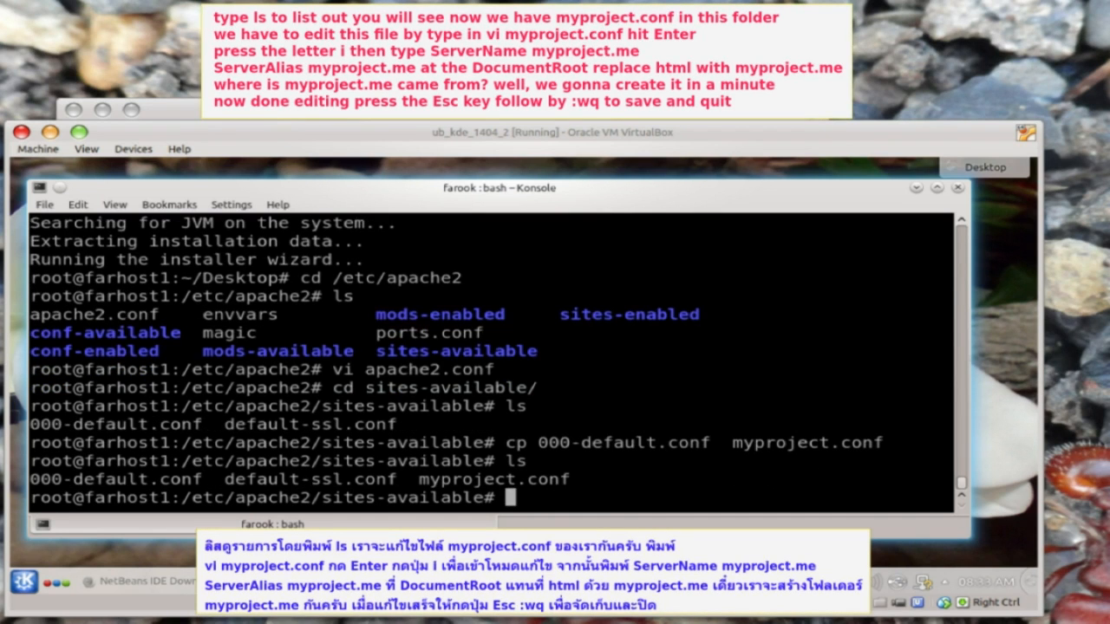
pyautogui.write('vi myproject.conf')
pyautogui.press('Return')
# - Add ServerName myproject.me and ServerAlias myproject.me lines on line 10 of myproject.conf
pyautogui.press('Down')
pyautogui.press('Down')
pyautogui.press('Down')
pyautogui.press('Down')
pyautogui.press('Down')
pyautogui.press('Down')
pyautogui.press('Down')
pyautogui.press('Down')
pyautogui.press('Down')
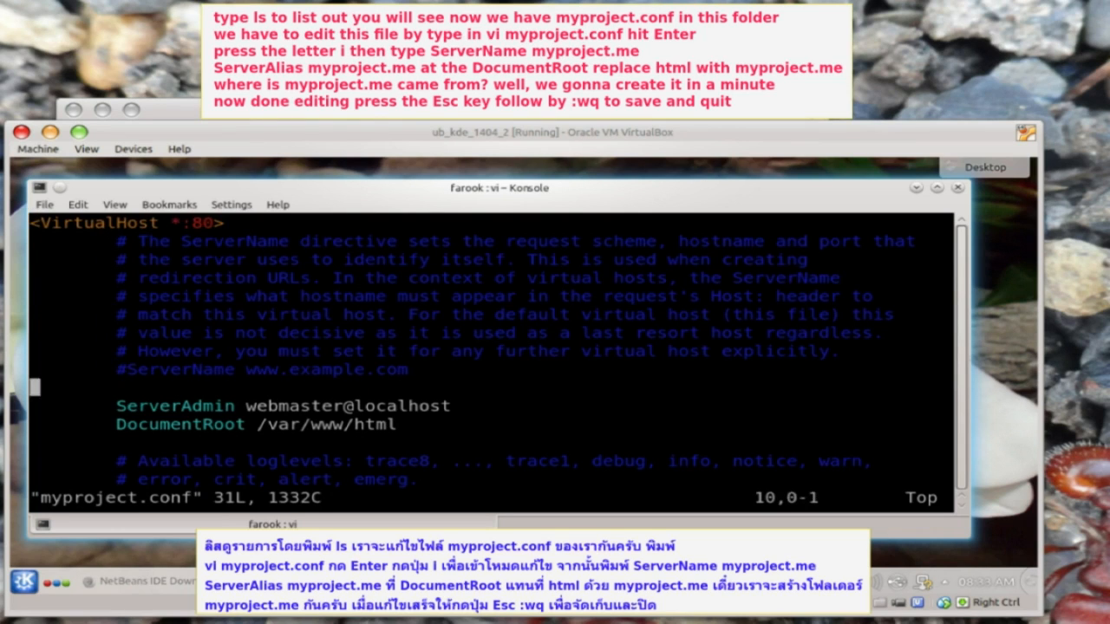
pyautogui.press('i')
pyautogui.press('Tab')
pyautogui.write('ServerName')
pyautogui.press('Tab')
pyautogui.write('myproject.me')
pyautogui.press('Return')
pyautogui.write('ServerAlias')
pyautogui.press('Tab')
pyautogui.write('myproject.me')
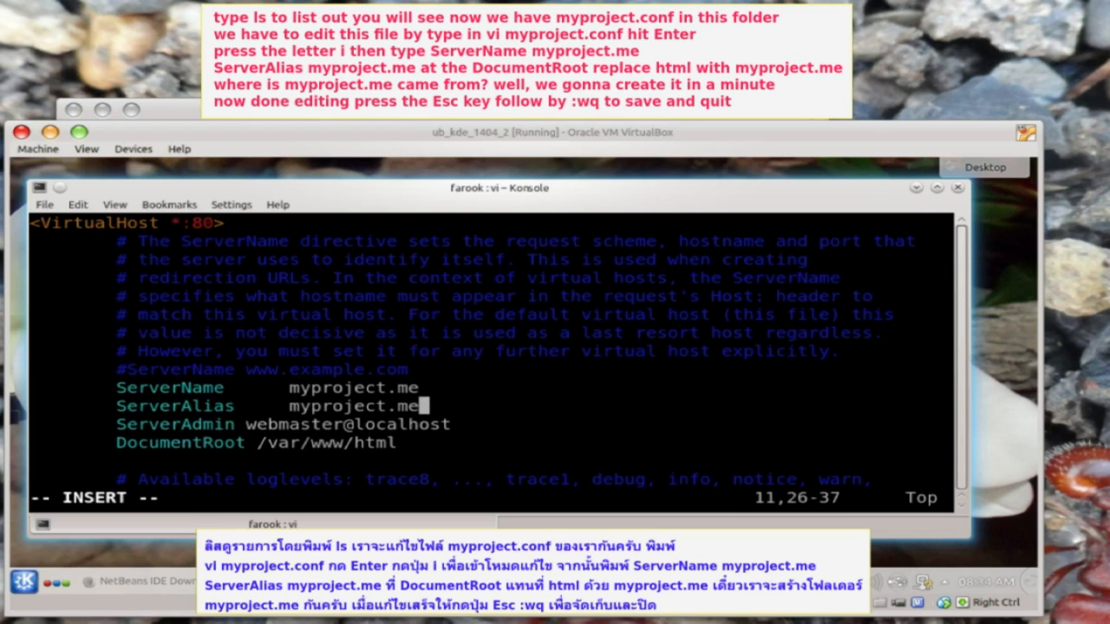
# - Change DocumentRoot from html to /var/www/myproject.me and save the file with :wq
pyautogui.press('Down')
pyautogui.press('Down')
pyautogui.press('BackSpace')
pyautogui.press('BackSpace')
pyautogui.press('BackSpace')
pyautogui.press('BackSpace')
pyautogui.write('myproject.me')
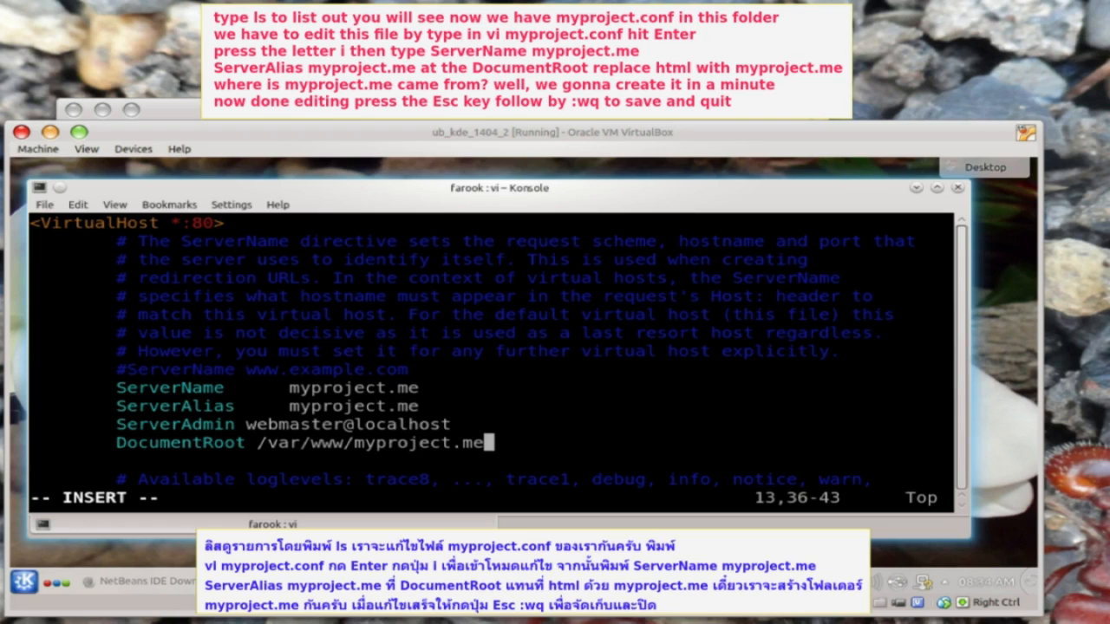
pyautogui.press('Escape')
pyautogui.write(':')
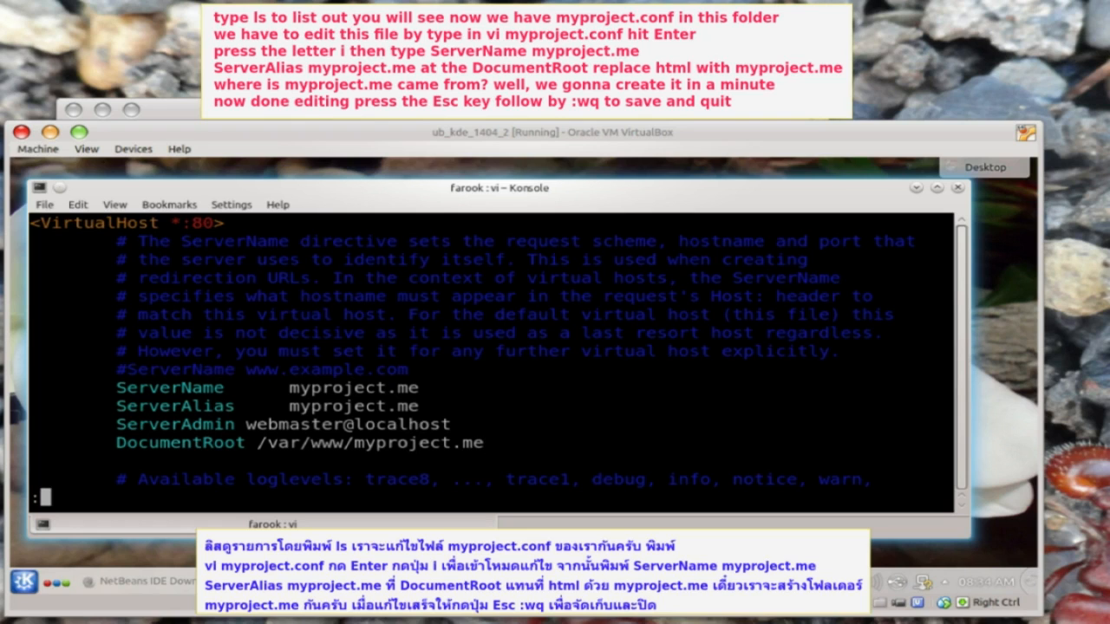
pyautogui.write('wq')
pyautogui.press('Return')
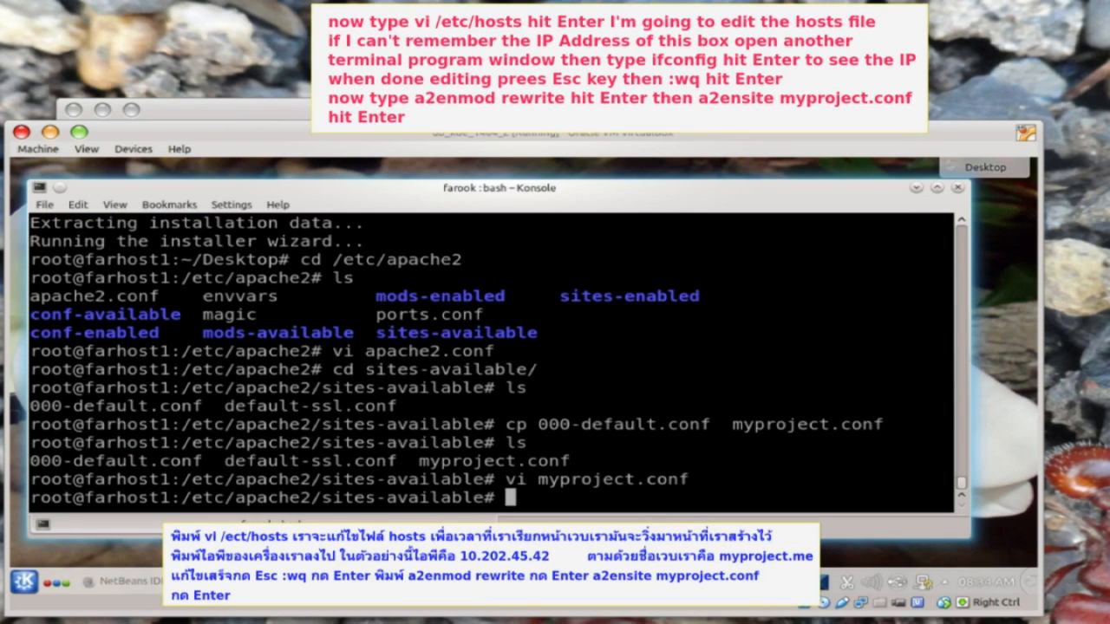
# - Open /etc/hosts in vi and start a new line below the farhost1 entry
pyautogui.write('vi /etc/hosts')
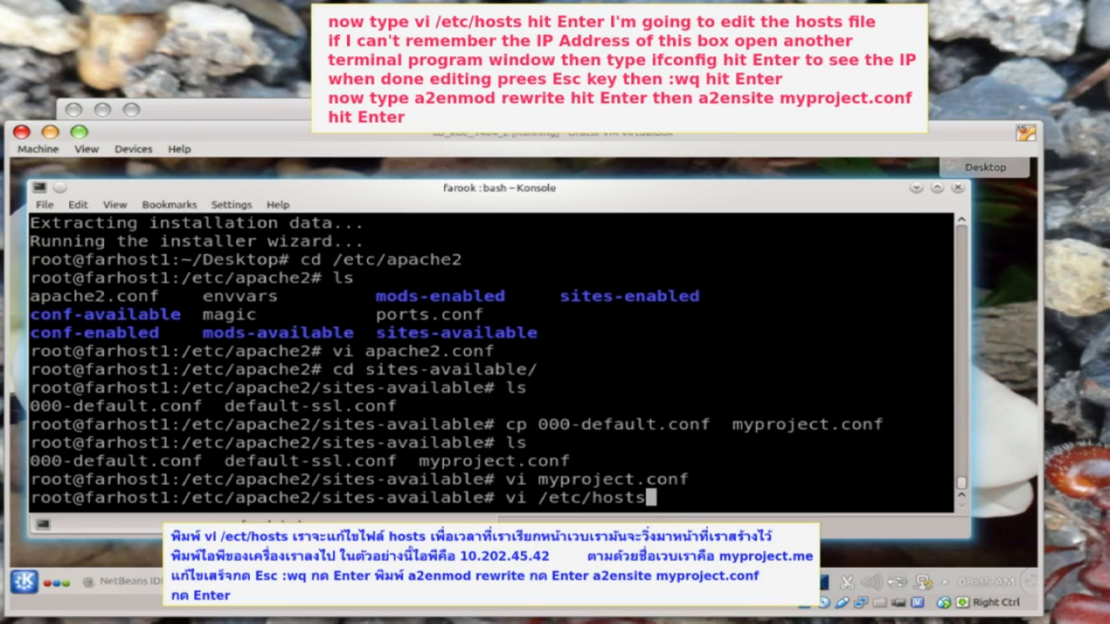
pyautogui.press('Return')
pyautogui.press('Down')
pyautogui.press('Right')
pyautogui.press('Right')
pyautogui.press('Right')
pyautogui.press('Right')
pyautogui.press('Right')
pyautogui.press('Right')
pyautogui.press('Right')
pyautogui.press('Right')
pyautogui.press('Right')
pyautogui.press('Right')
pyautogui.press('Right')
pyautogui.press('Right')
pyautogui.press('Right')
pyautogui.press('Right')
pyautogui.press('Right')
pyautogui.press('Right')
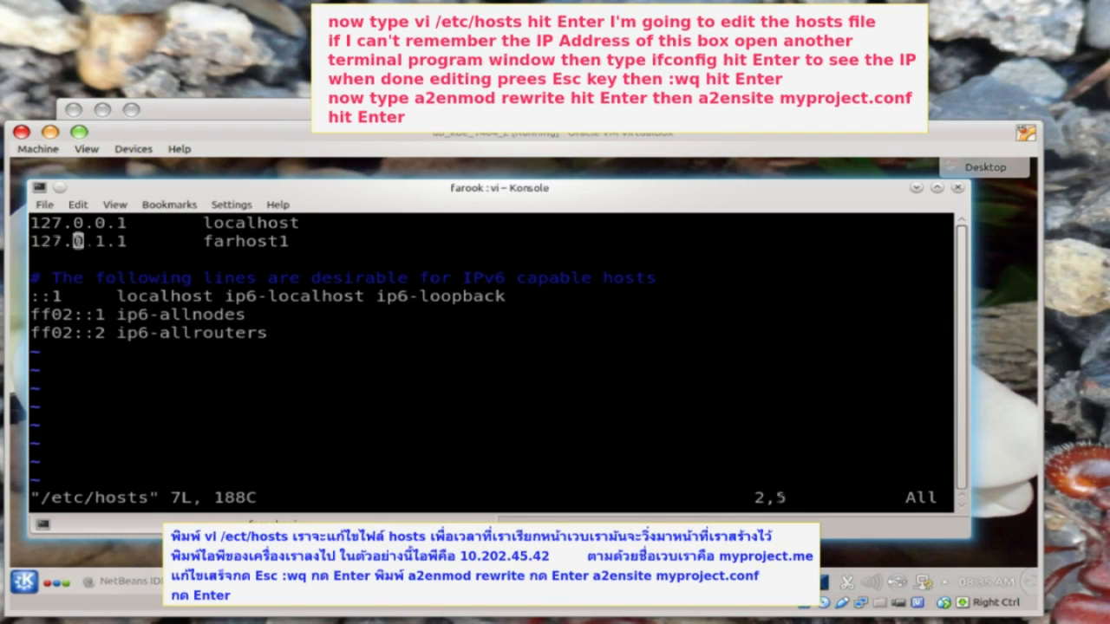
pyautogui.press('o')
# - Check the guest IP with ifconfig, add '10.202.45.42 myproject.me', and save the hosts file
pyautogui.click(24, 581)
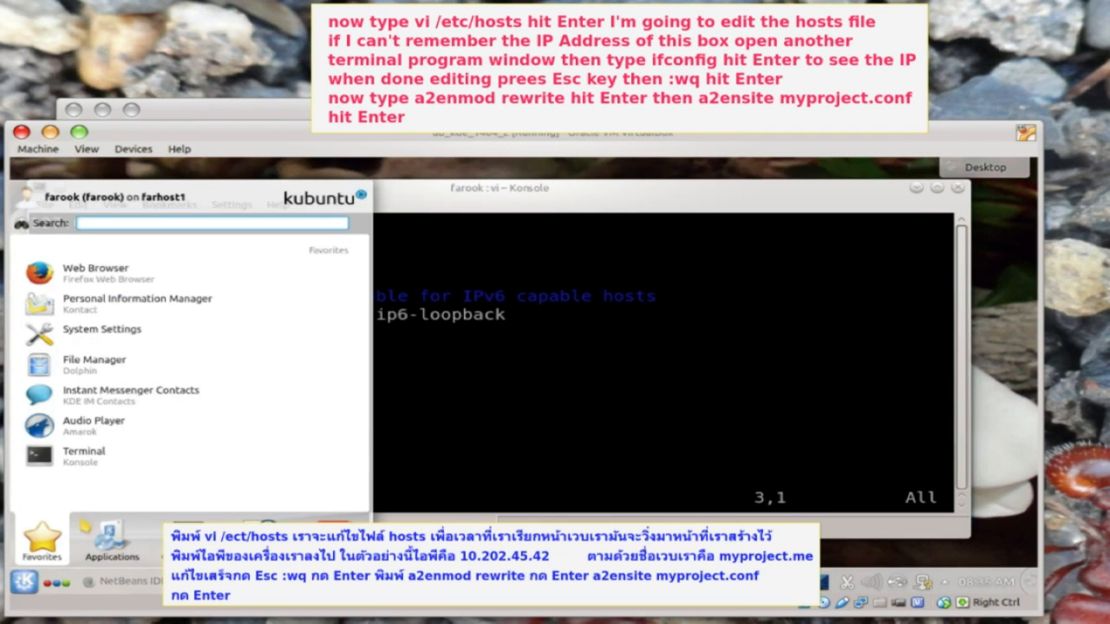
pyautogui.click(105, 477)
pyautogui.write('ifconfig')
pyautogui.press('Return')
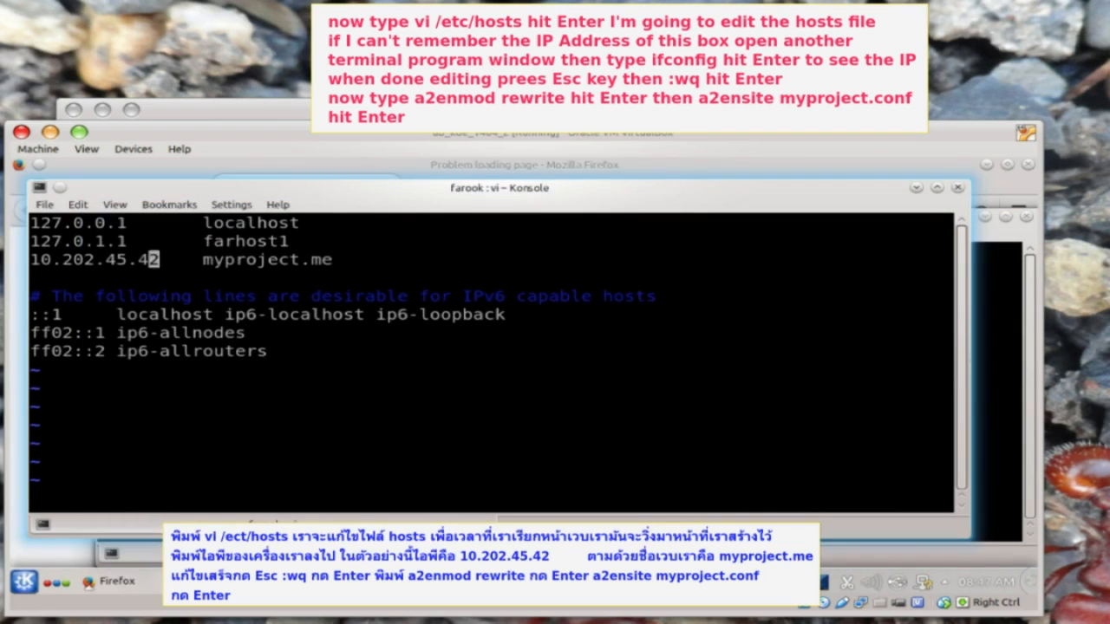
pyautogui.press('Escape')
pyautogui.write(':wq')
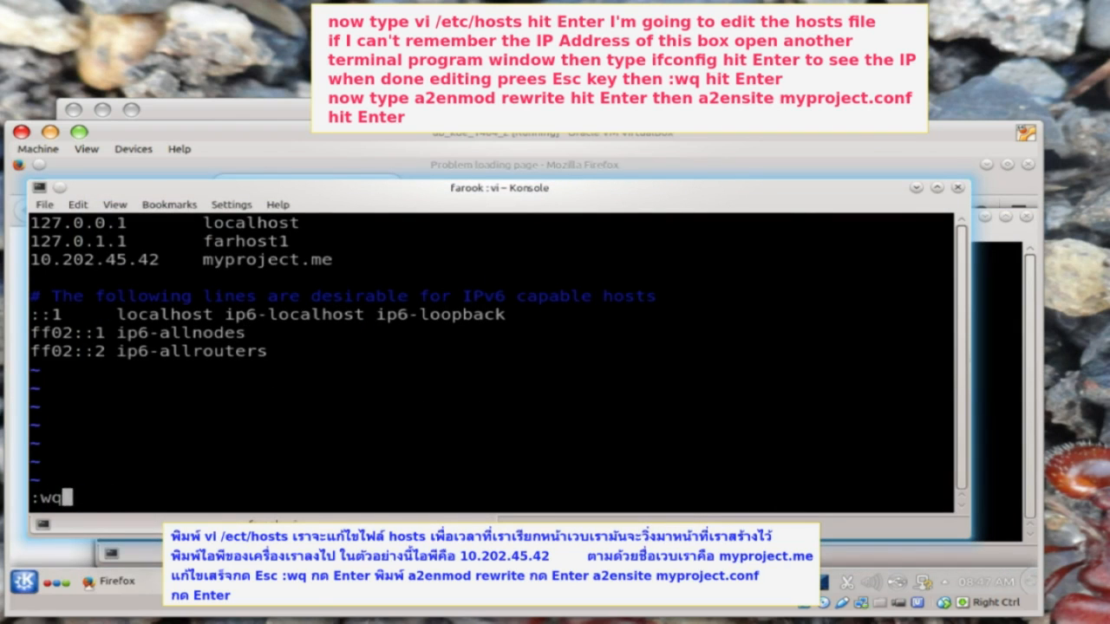
pyautogui.press('Return')
# - Enable Apache's rewrite module and the myproject.conf site with a2enmod and a2ensite
pyautogui.write('a')
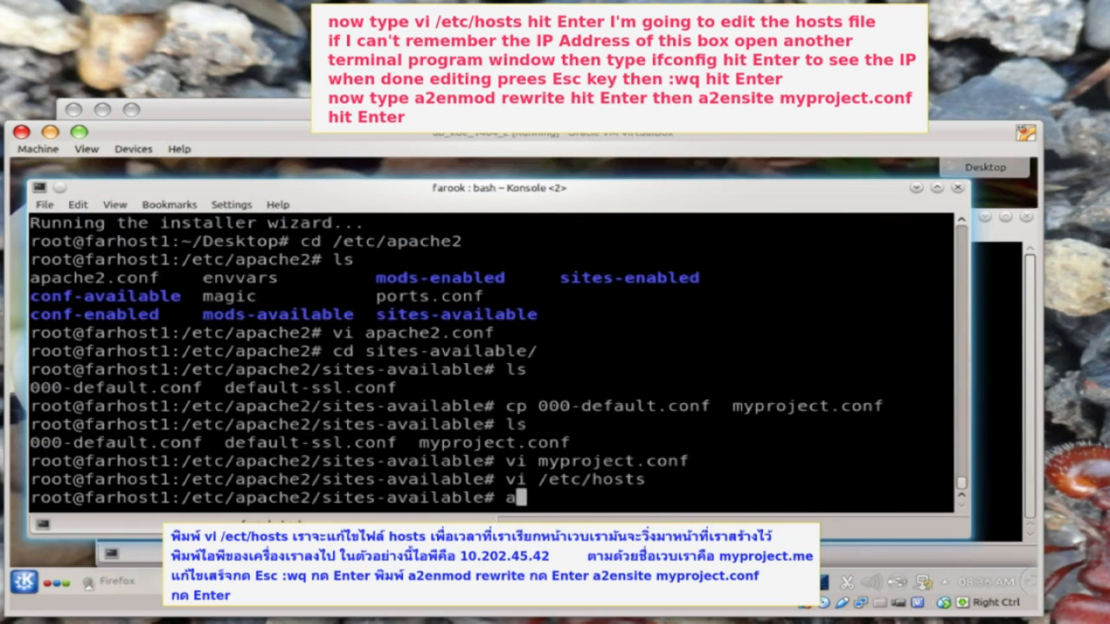
pyautogui.write('2enmod rewrite')
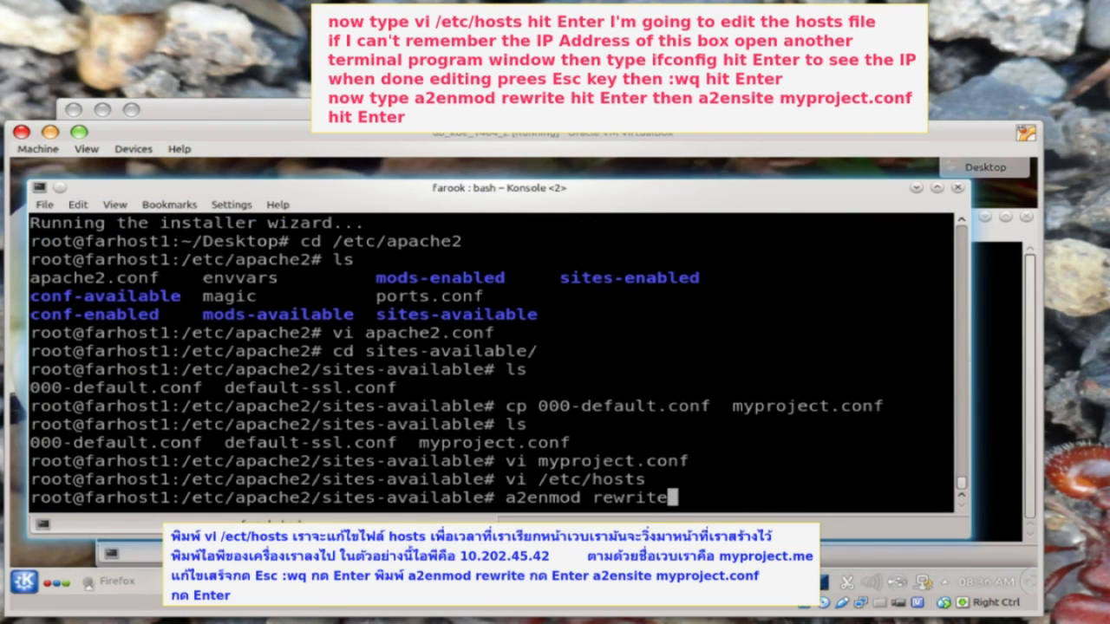
pyautogui.press('Return')
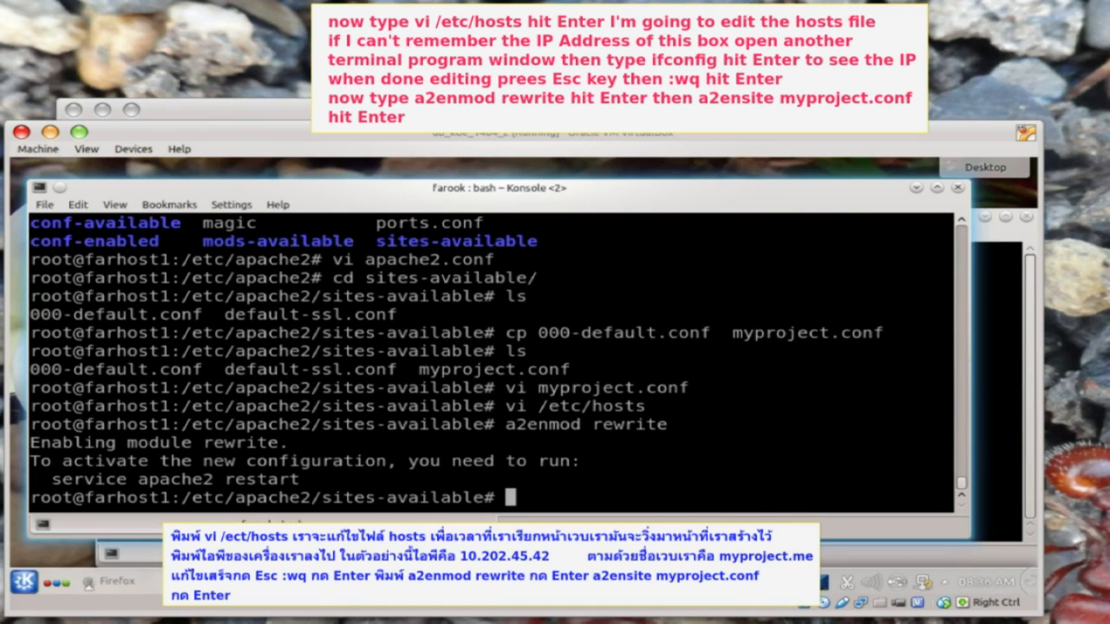
pyautogui.write('a2ensite myproject.conf')
pyautogui.press('Return')
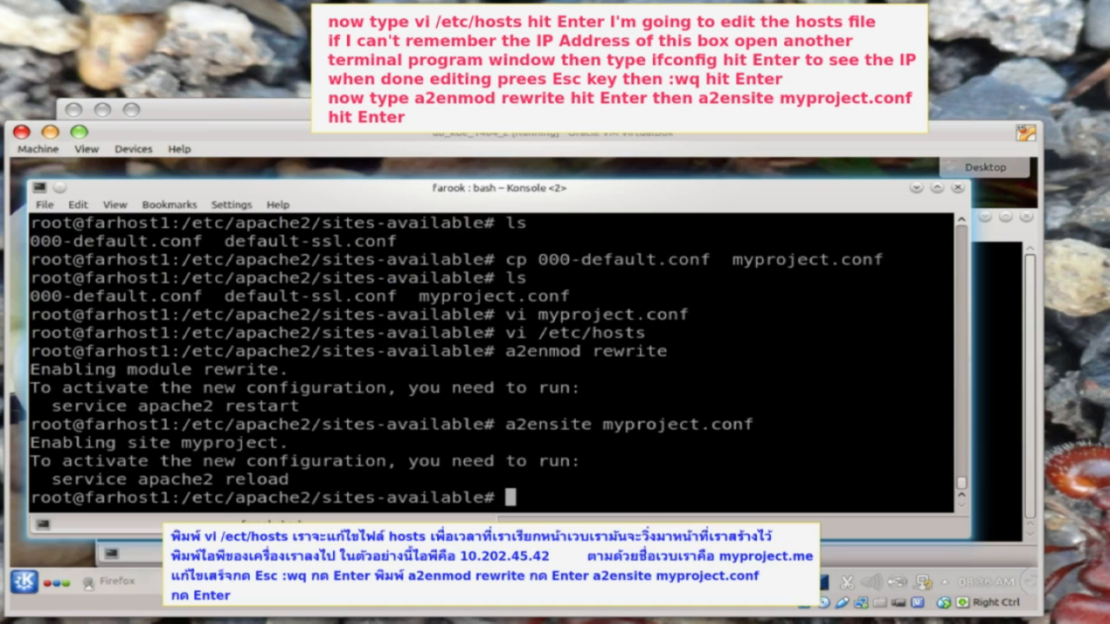
# - Go to /var/www and create the myproject.me folder, confirming it with ls
pyautogui.write('s')
pyautogui.press('BackSpace')
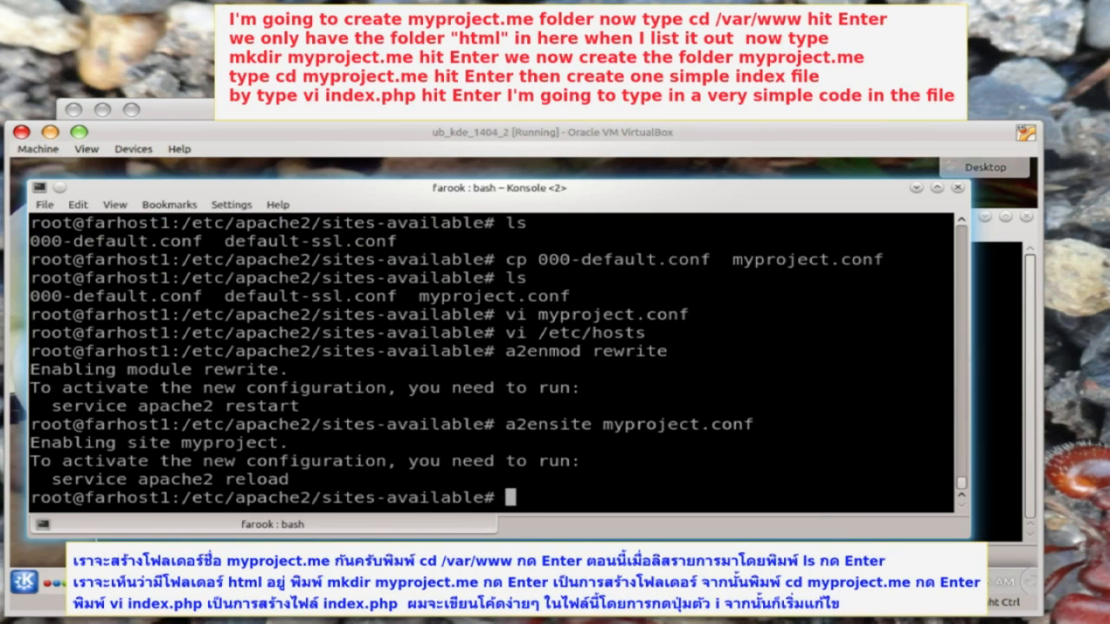
pyautogui.write('cd /var/www')
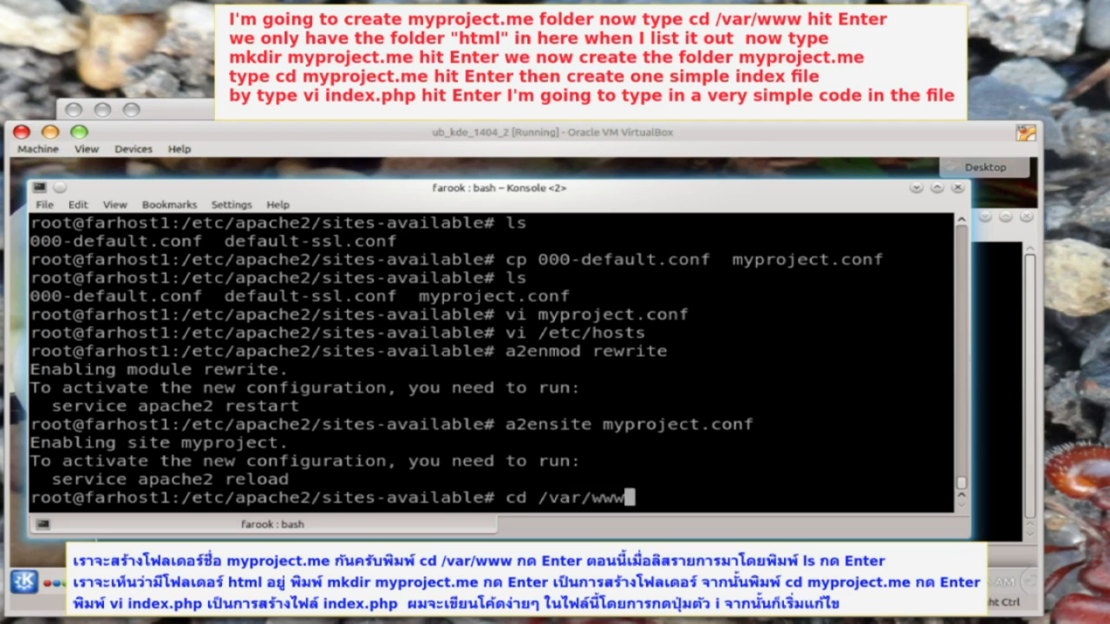
pyautogui.press('Return')
pyautogui.write('ls')
pyautogui.press('Return')
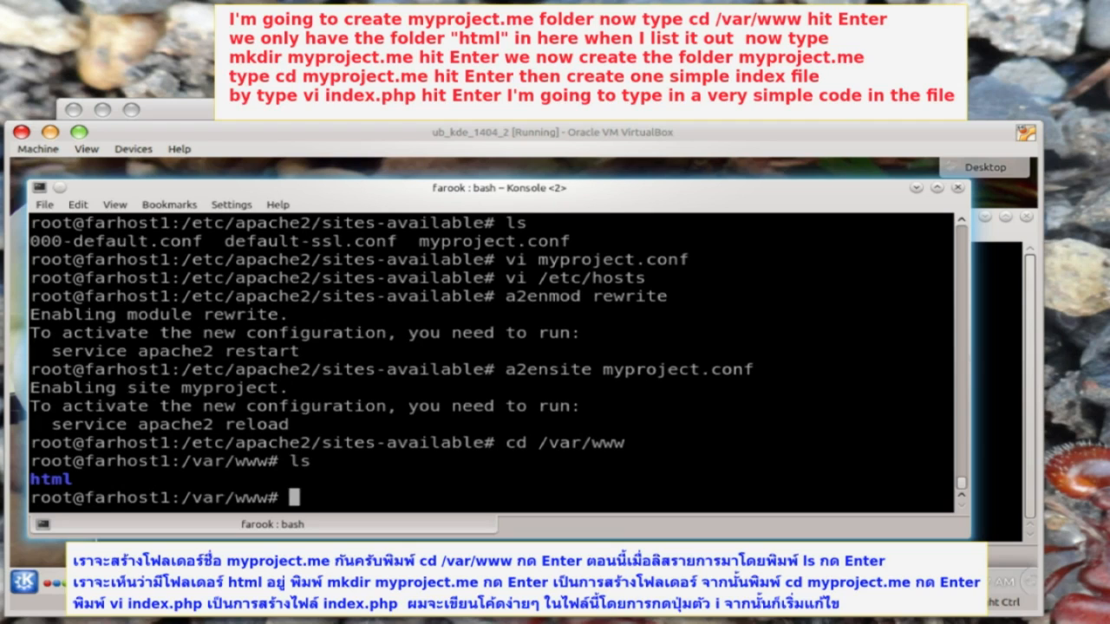
pyautogui.write('mkdir myproject.me')
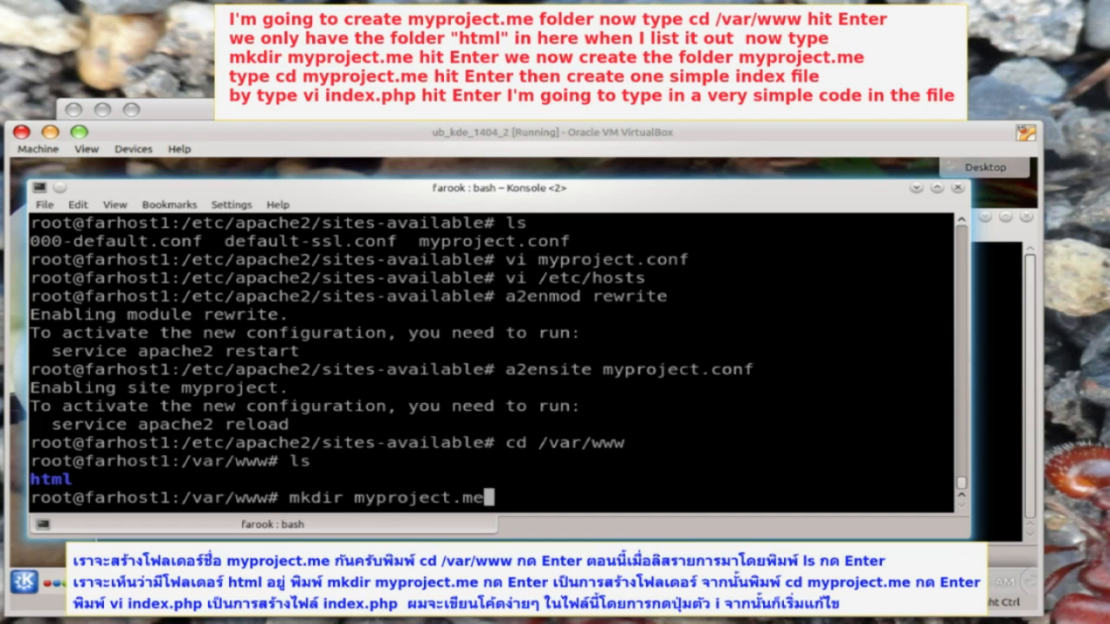
pyautogui.press('Return')
pyautogui.write('ls')
pyautogui.press('Return')
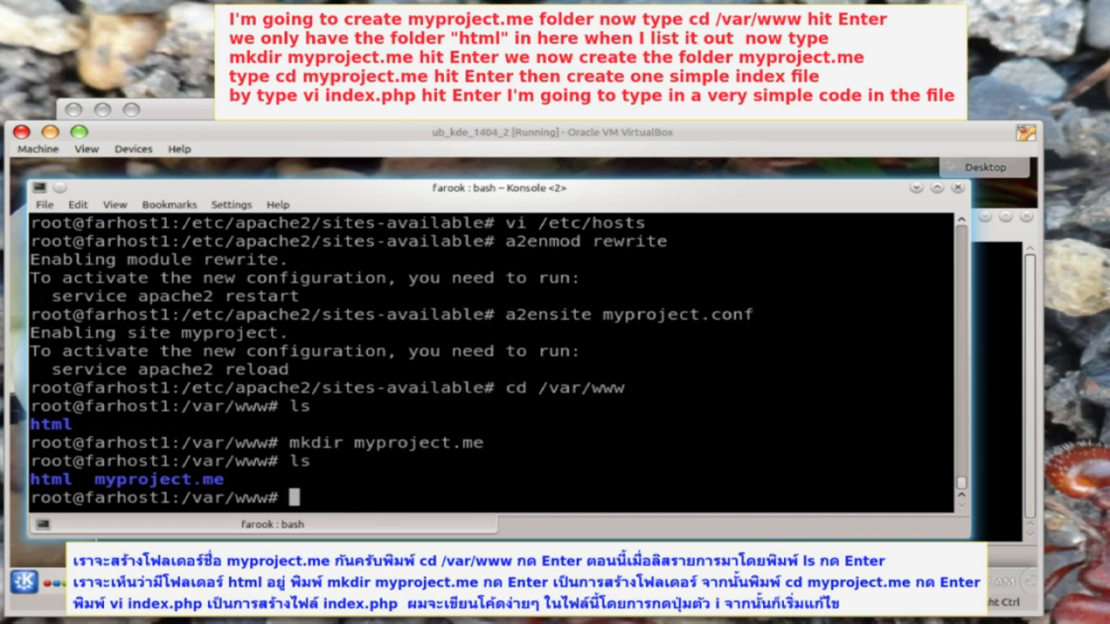
# - Enter the myproject.me folder and start a new index.php file in vi
pyautogui.write('cd my')
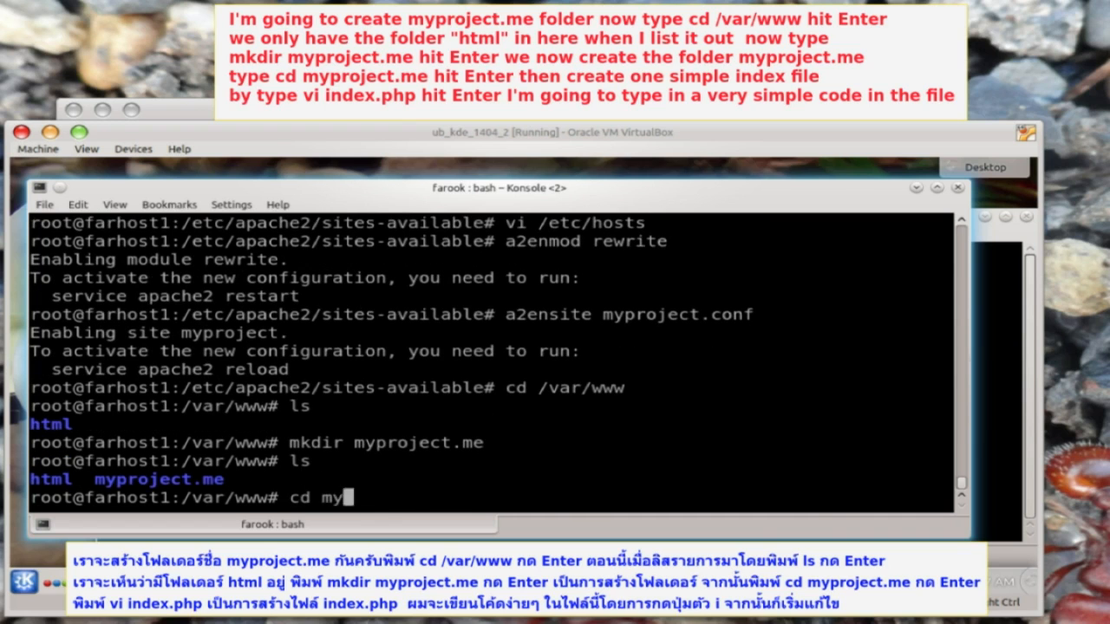
pyautogui.press('Tab')
pyautogui.press('Return')
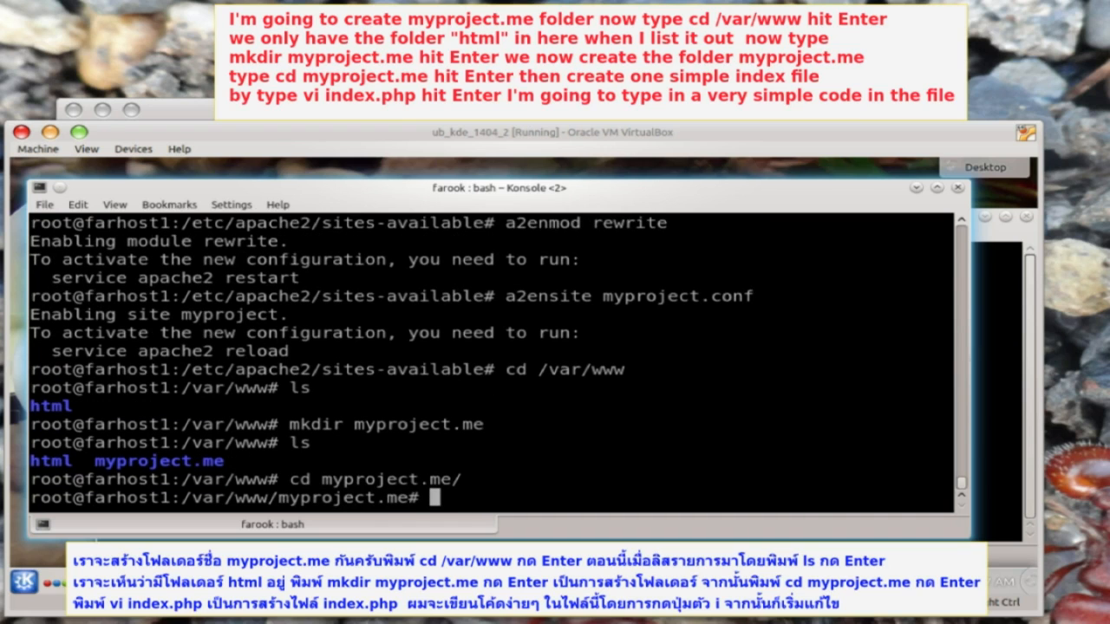
pyautogui.write('vi index')
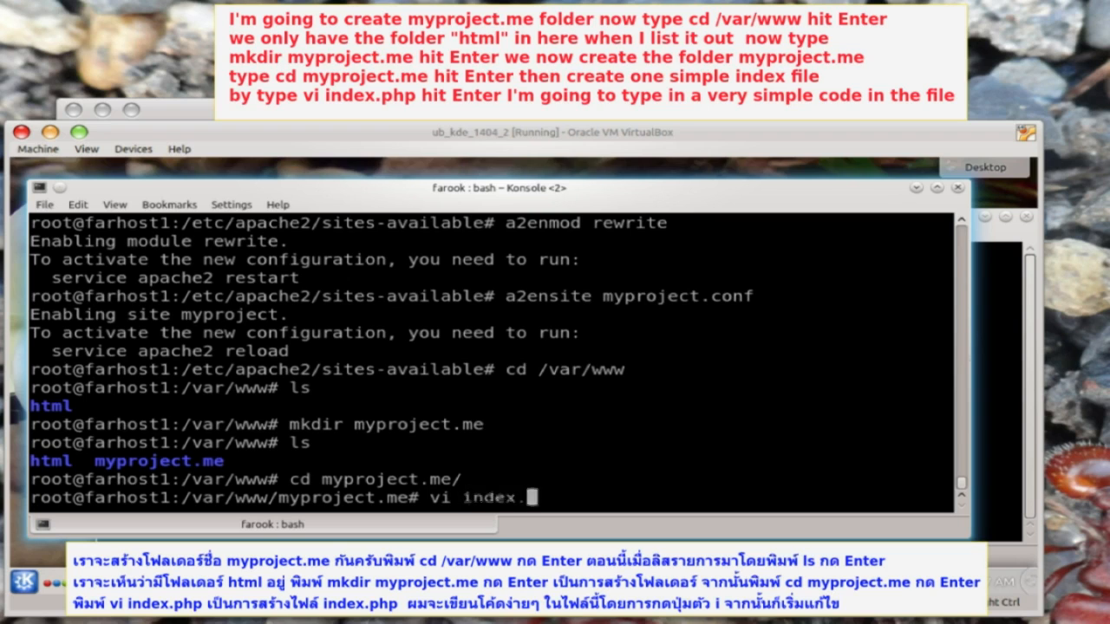
pyautogui.write('.php')
pyautogui.press('Return')
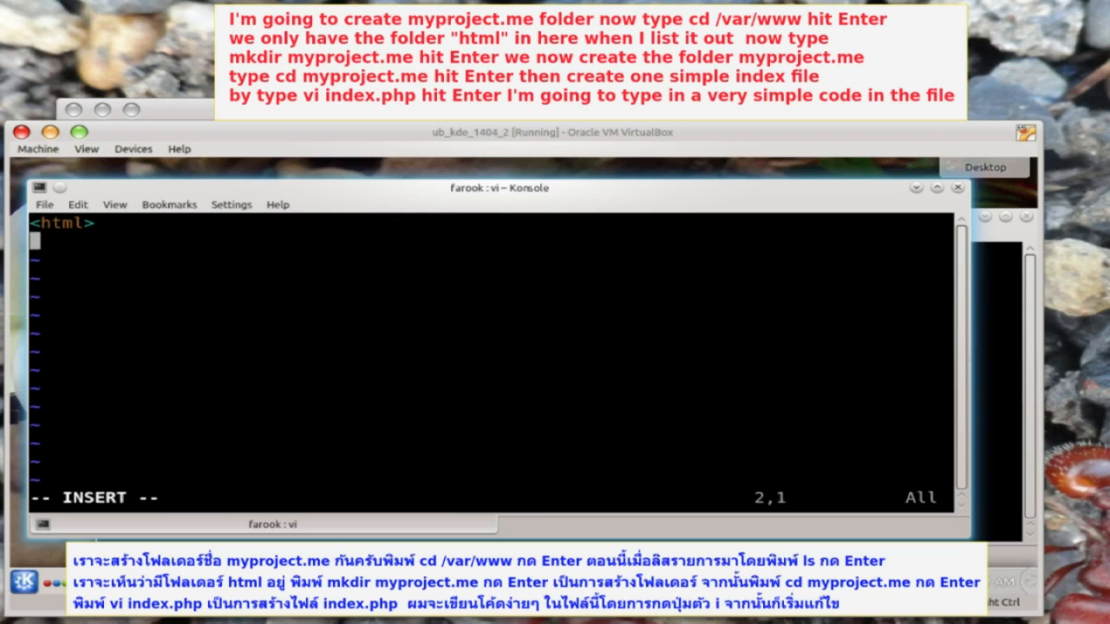
# - Write the head, UTF-8 meta tag and closing html tag into index.php and save it
pyautogui.write('<head>')
pyautogui.press('Return')
pyautogui.write('<meta http-equiv="Content-Type" content="text/html;charset=UTF-8" />')
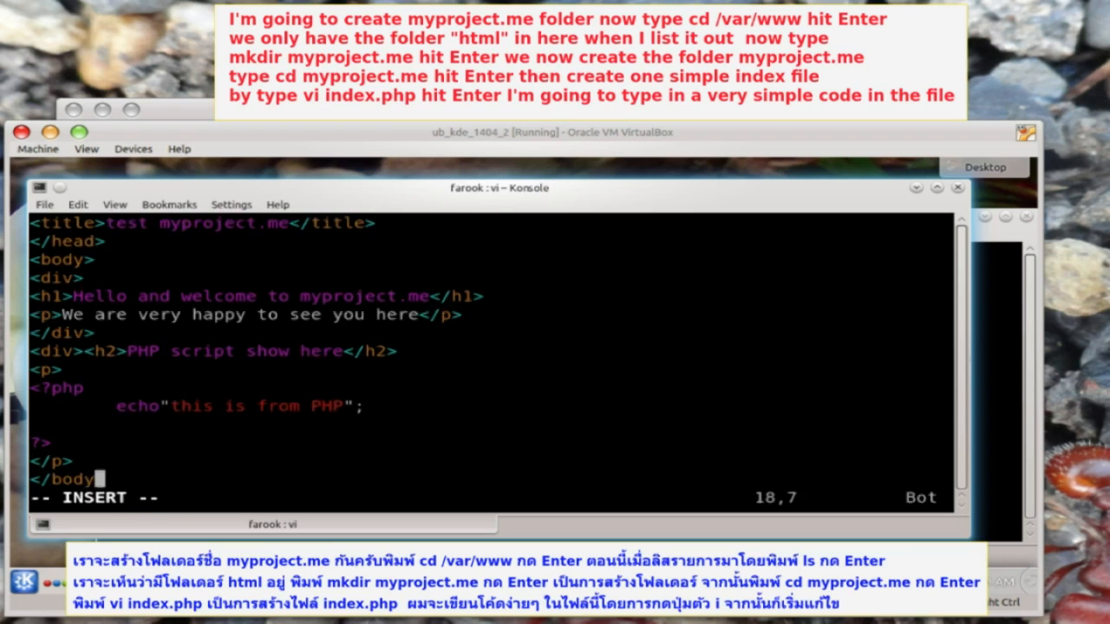
pyautogui.write('>')
pyautogui.press('Return')
pyautogui.write('</html>')
pyautogui.press('Escape')
pyautogui.write(':wq')
pyautogui.press('Return')
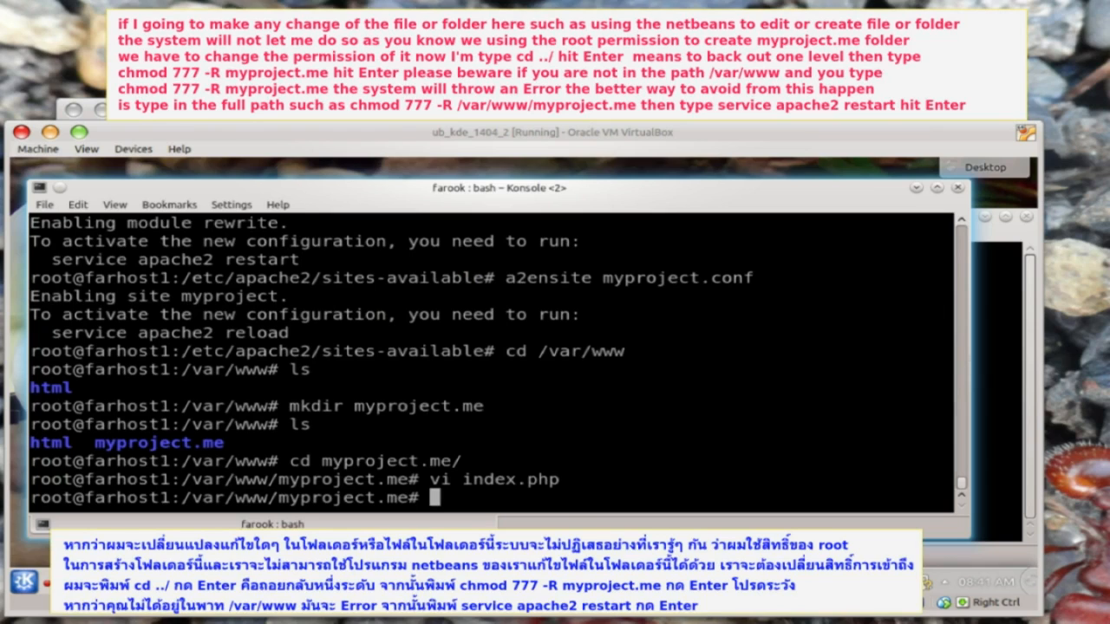
# - Recursively give myproject.me 777 permissions from /var/www and check its file permissions
pyautogui.moveTo(153, 443); pyautogui.dragTo(216, 449)
pyautogui.click(234, 454)
pyautogui.write('cd ../')
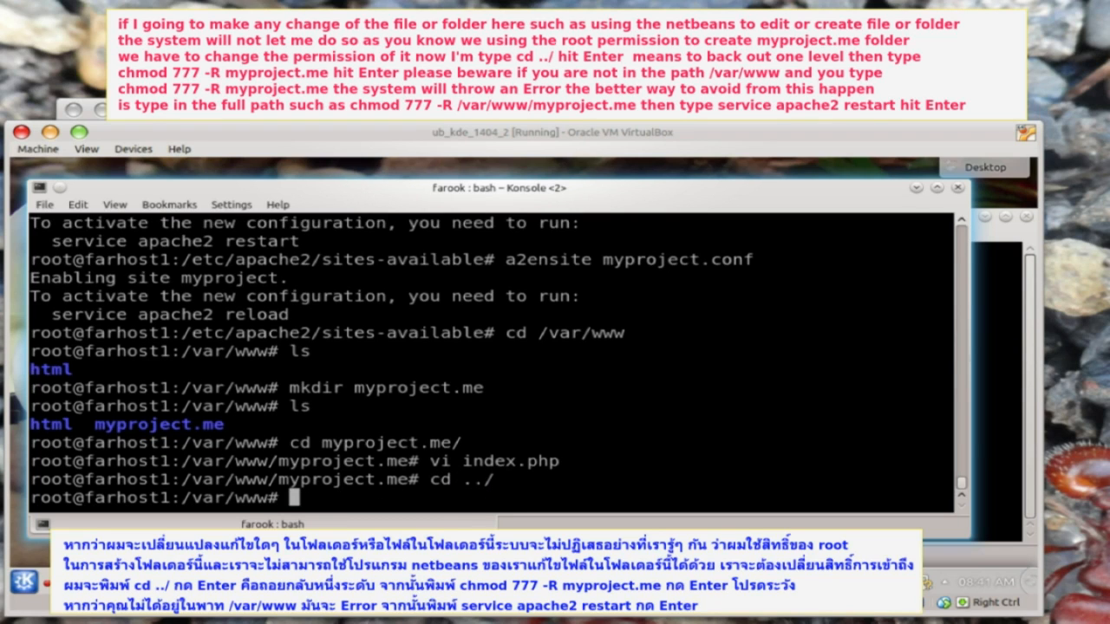
pyautogui.write('chmod ')
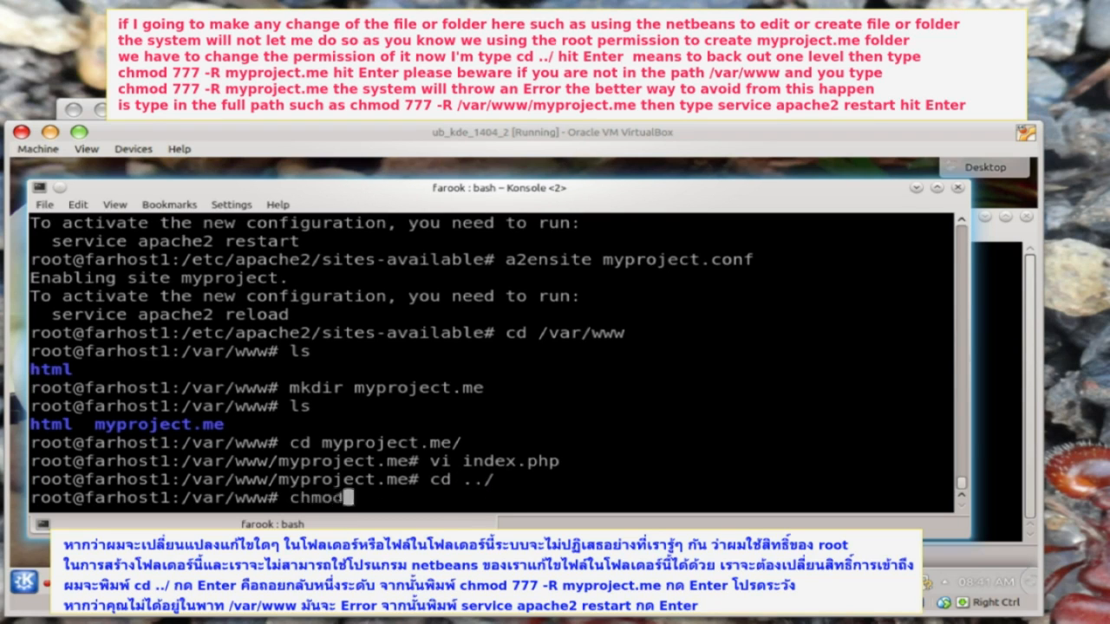
pyautogui.write('777 -R myproject.me')
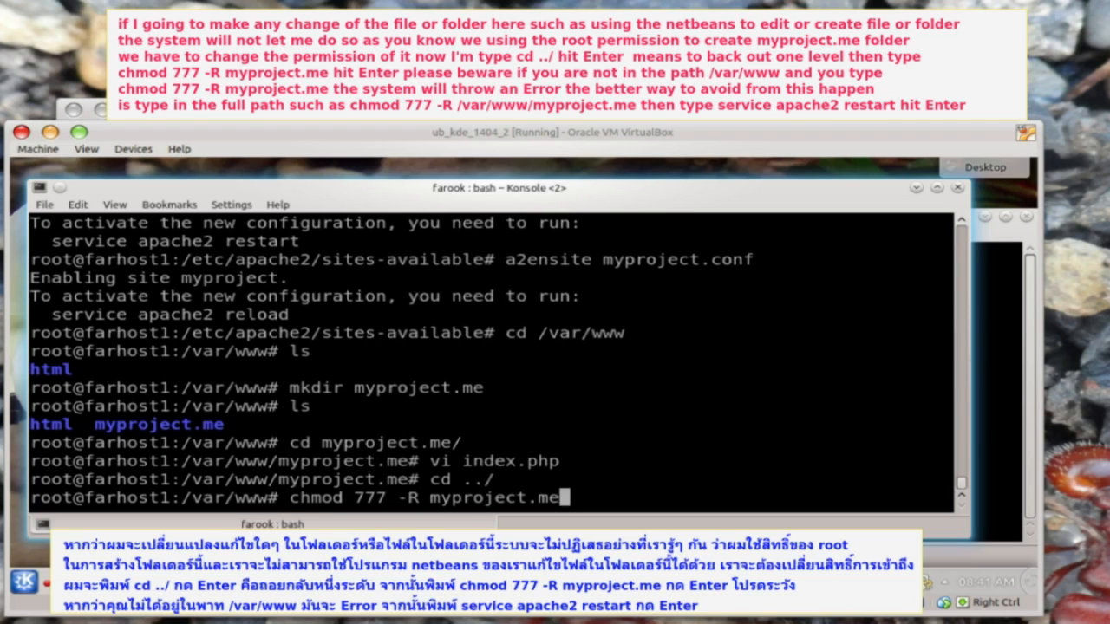
pyautogui.press('Return')
pyautogui.write('ls ')
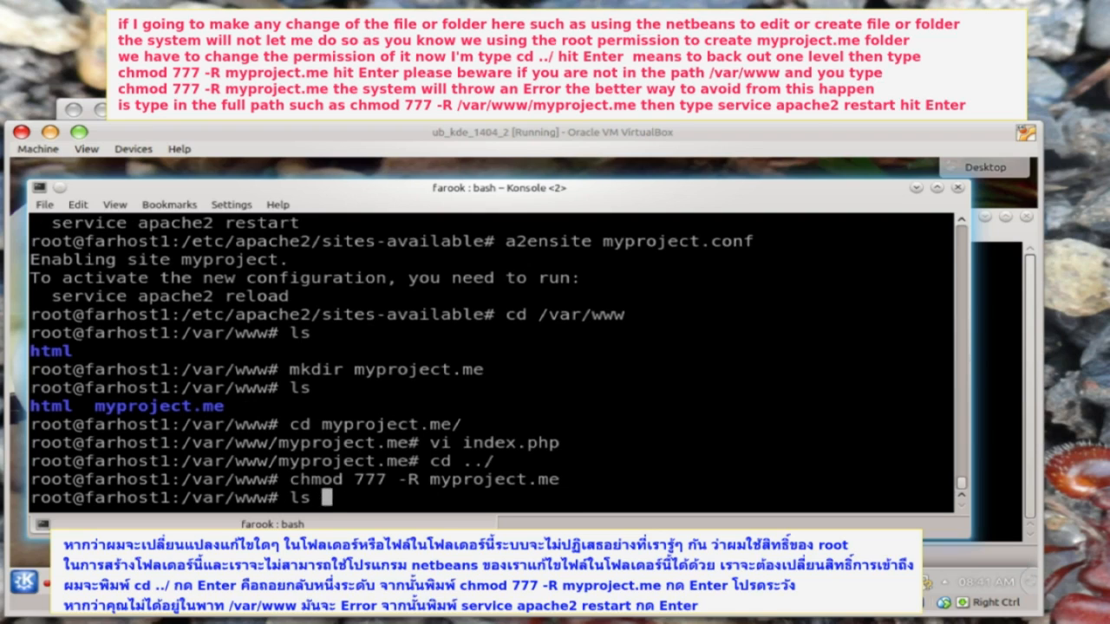
pyautogui.write('-la myproject')
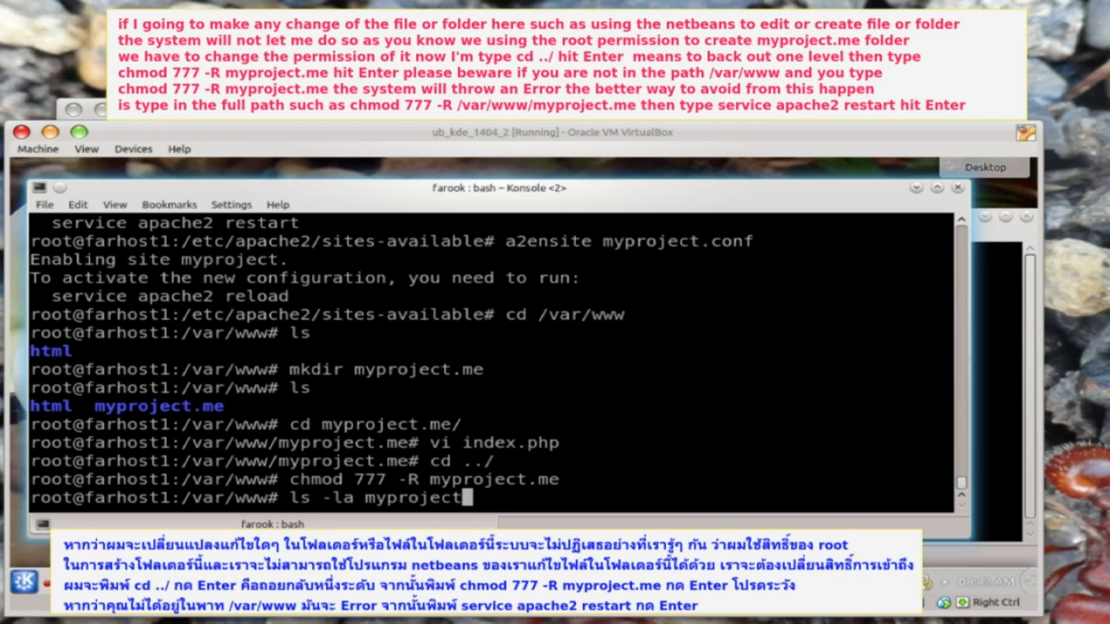
pyautogui.write('.me')
pyautogui.press('Return')
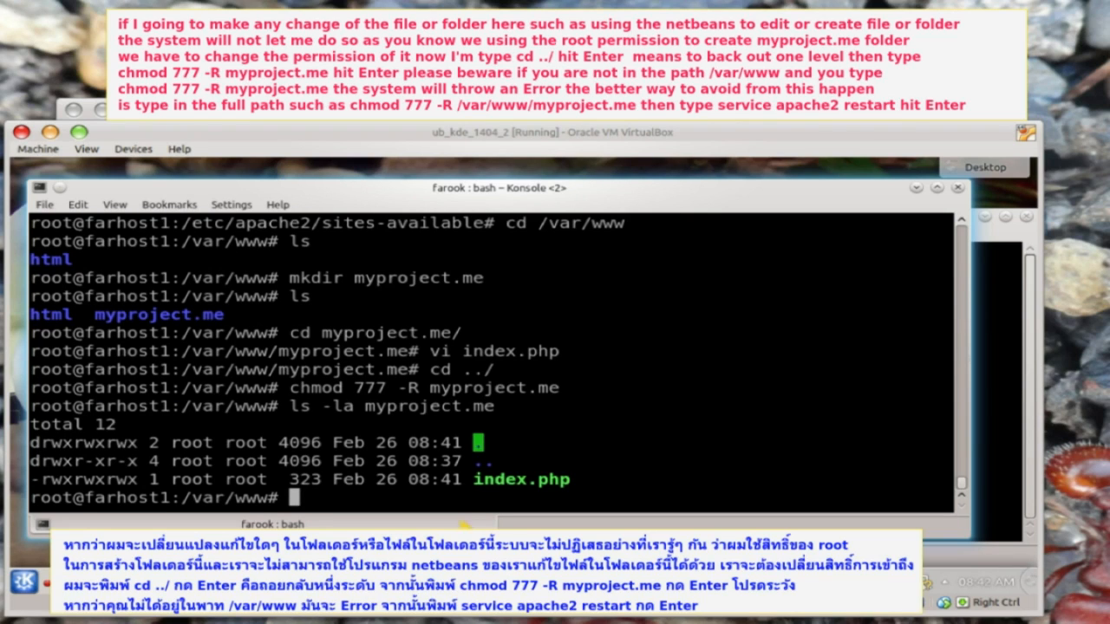
# - List /var/www permissions and restart the apache2 service
pyautogui.write('ls -la')
pyautogui.press('Return')
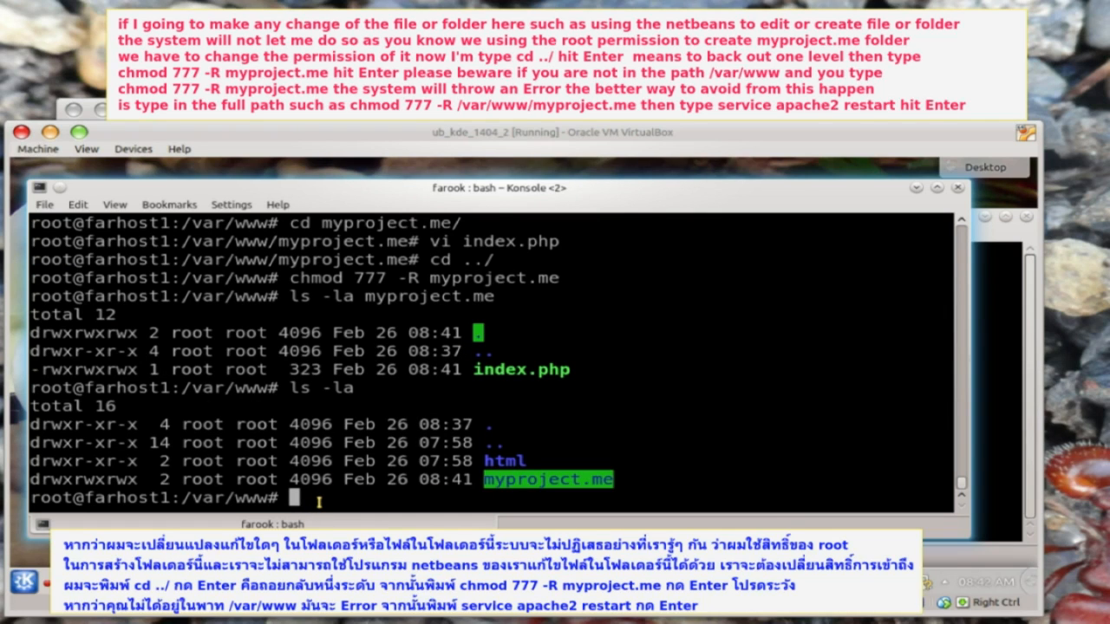
pyautogui.write('service apache2 restart')
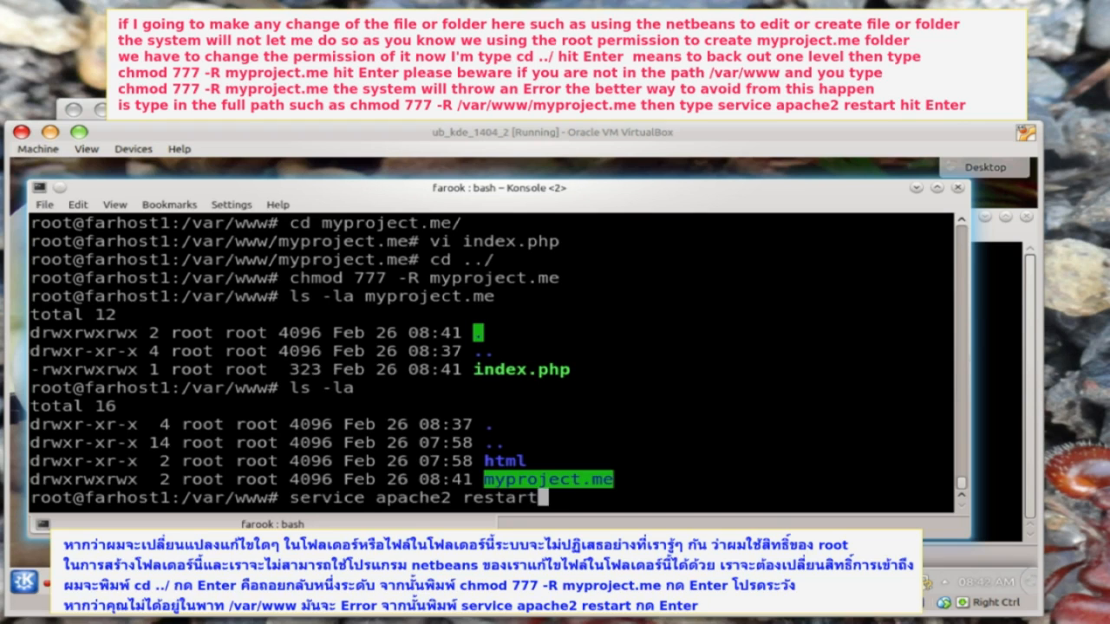
pyautogui.press('Return')
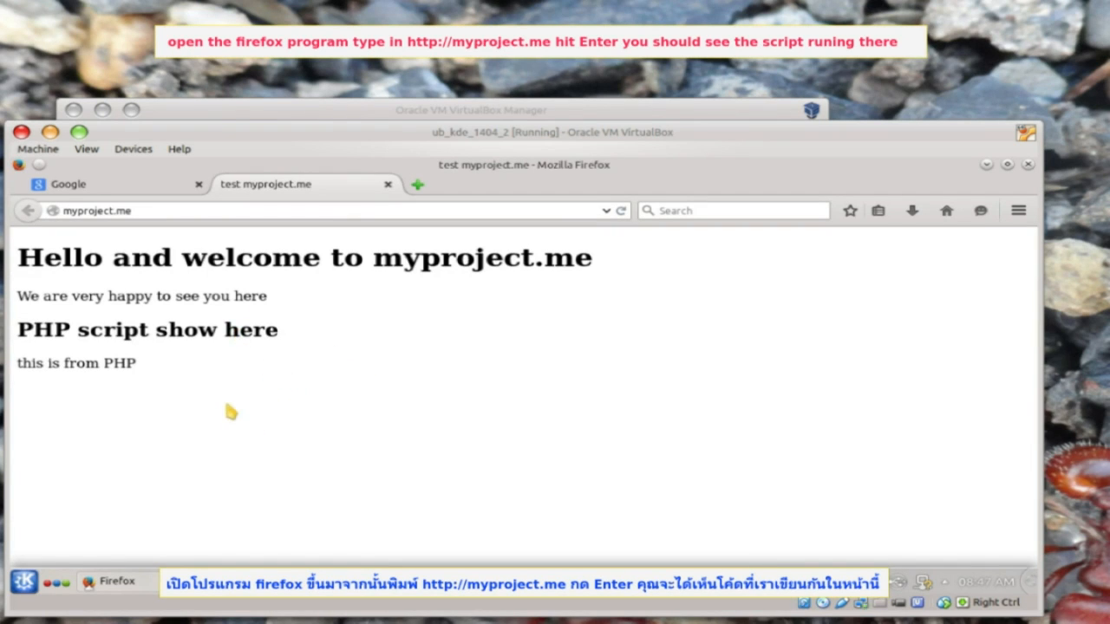
# - Launch NetBeans IDE from the application launcher
pyautogui.click(25, 582)
pyautogui.click(98, 551)
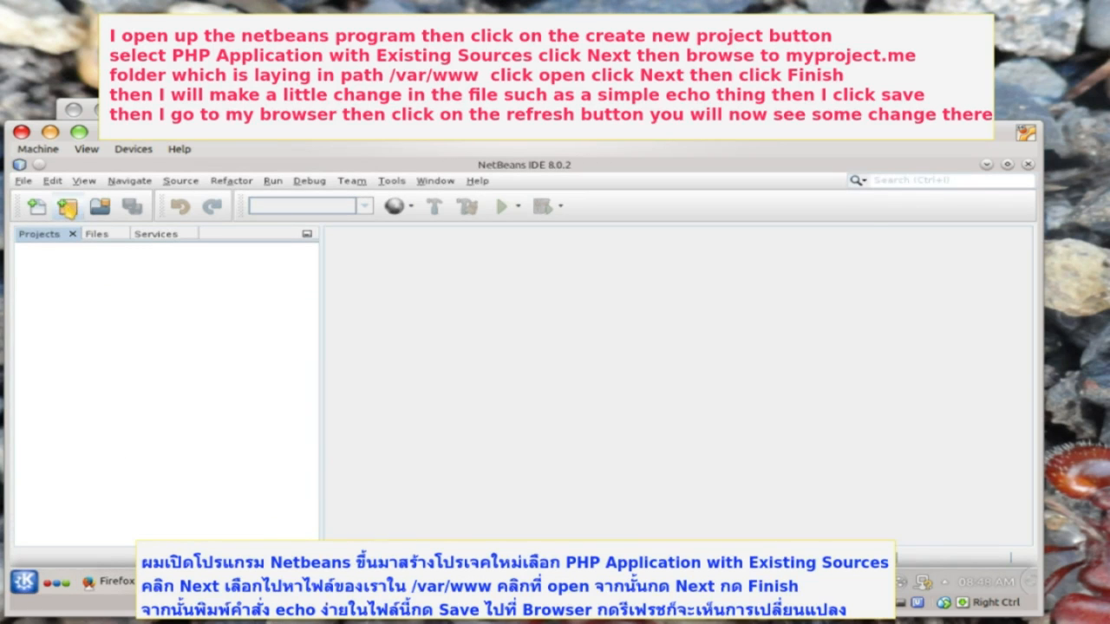
pyautogui.click(67, 205)
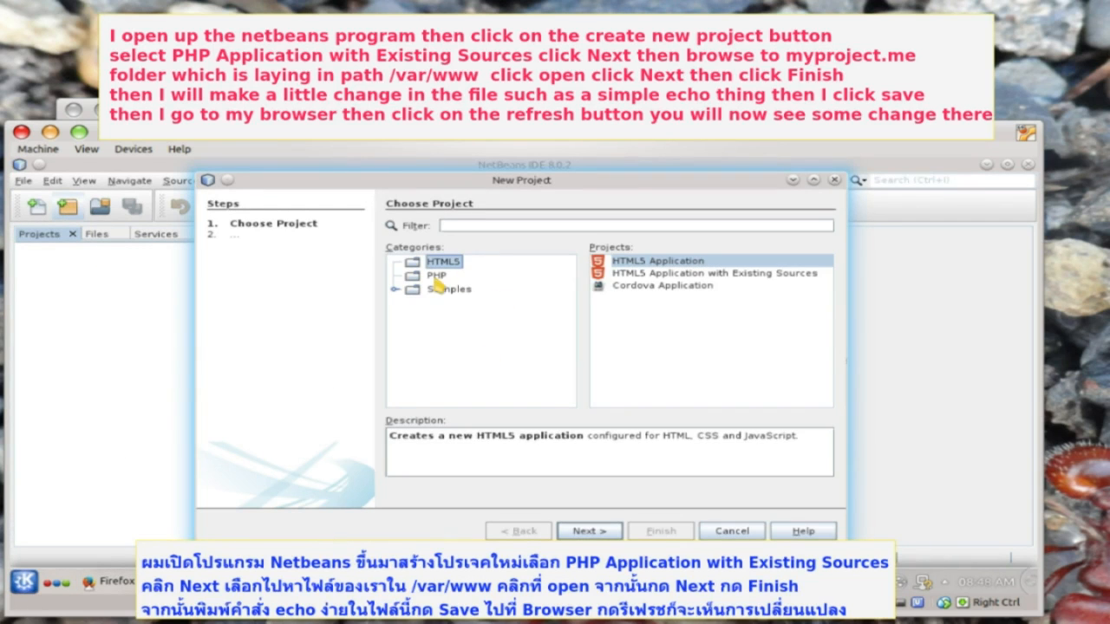
# - Start a PHP Application with Existing Sources project using /var/www/myproject.me as sources
pyautogui.click(436, 275)
pyautogui.click(685, 274)
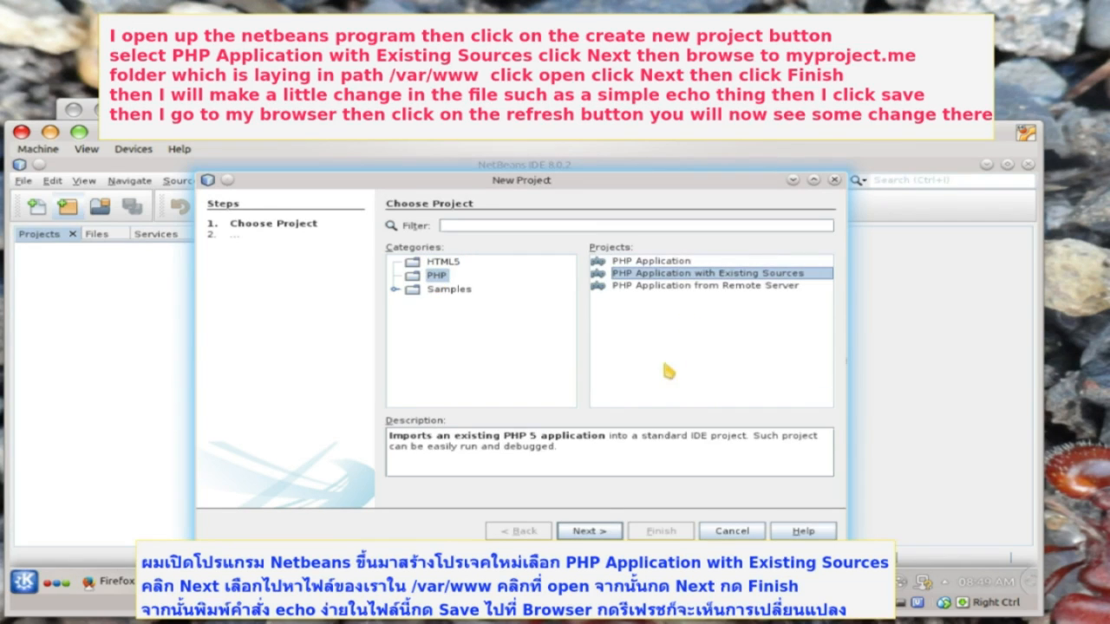
pyautogui.click(586, 531)
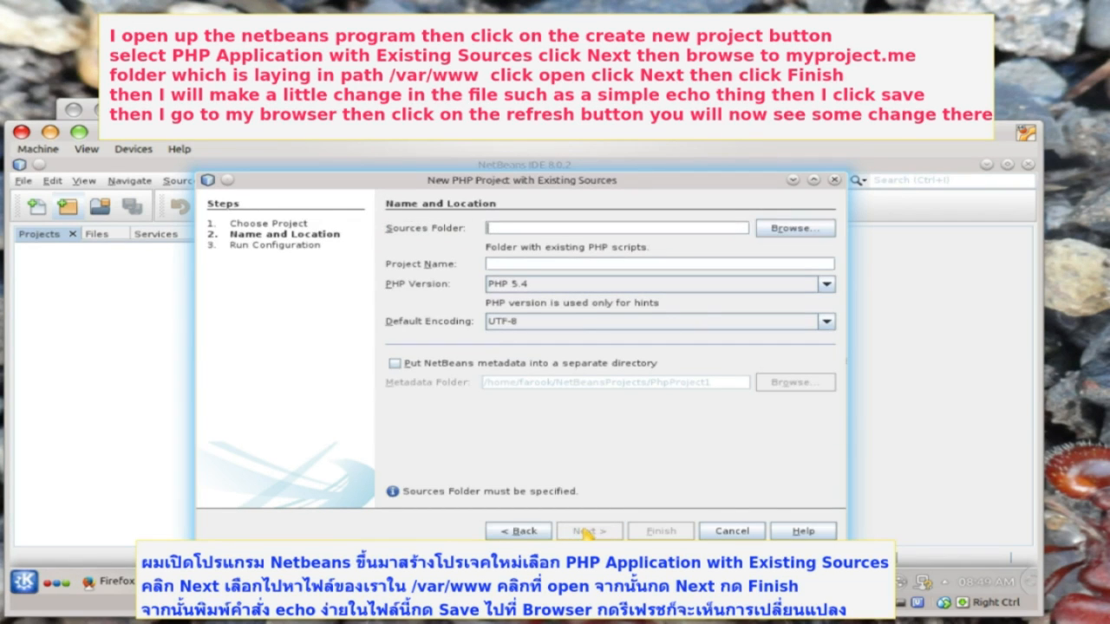
pyautogui.click(783, 241)
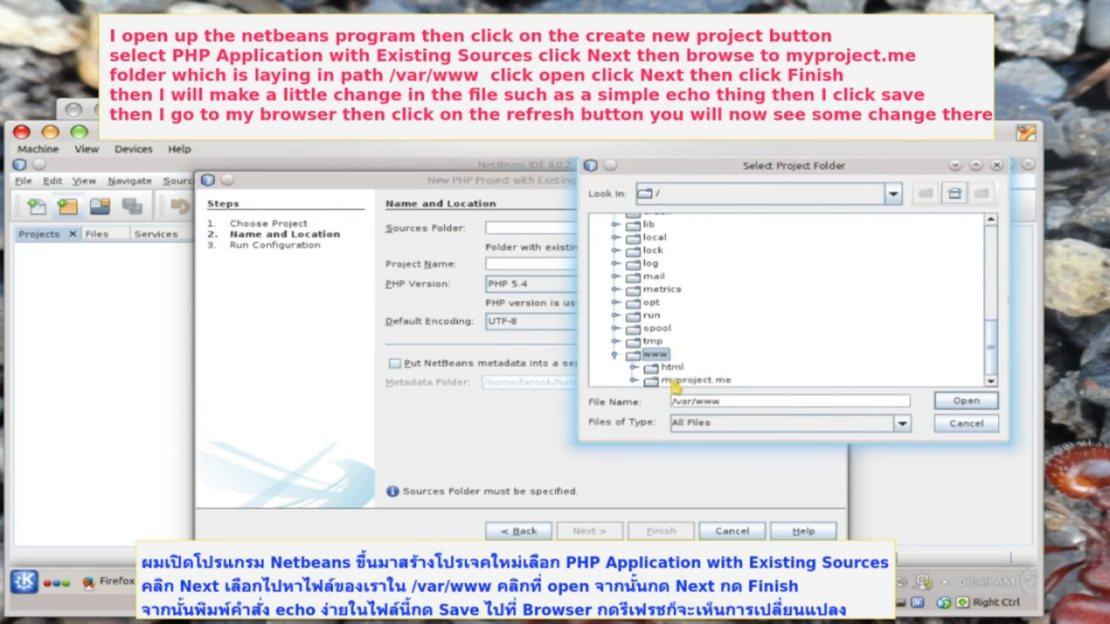
pyautogui.click(674, 381)
pyautogui.click(964, 403)
# - Finish the wizard and save index.php with the 'the netbeans now is usable' heading
pyautogui.click(591, 528)
pyautogui.click(682, 528)
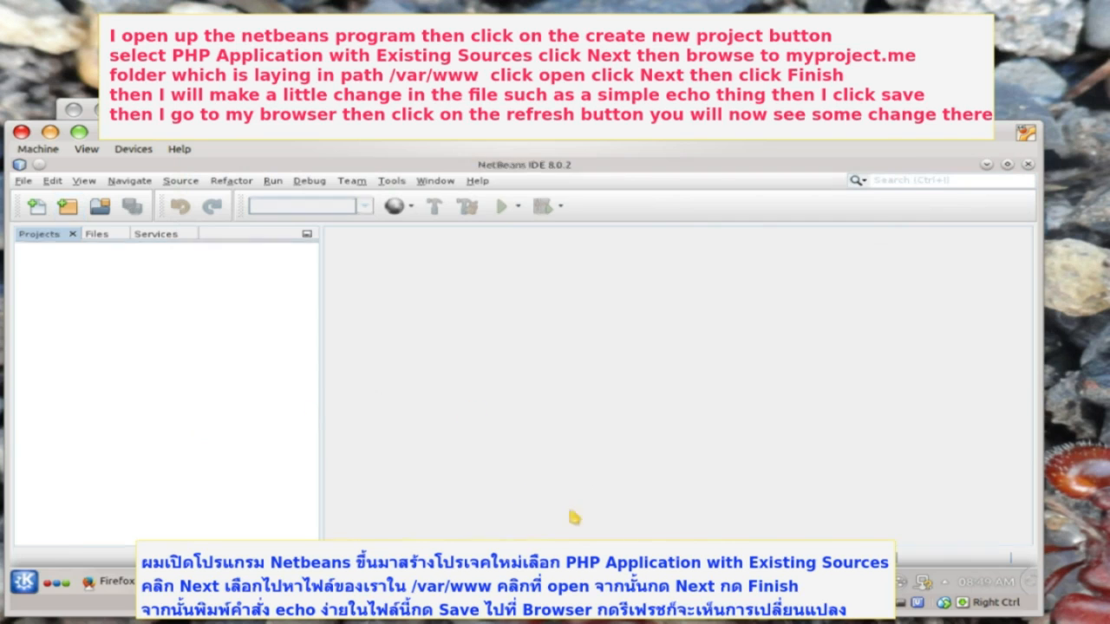
pyautogui.write('e')
pyautogui.write('c')
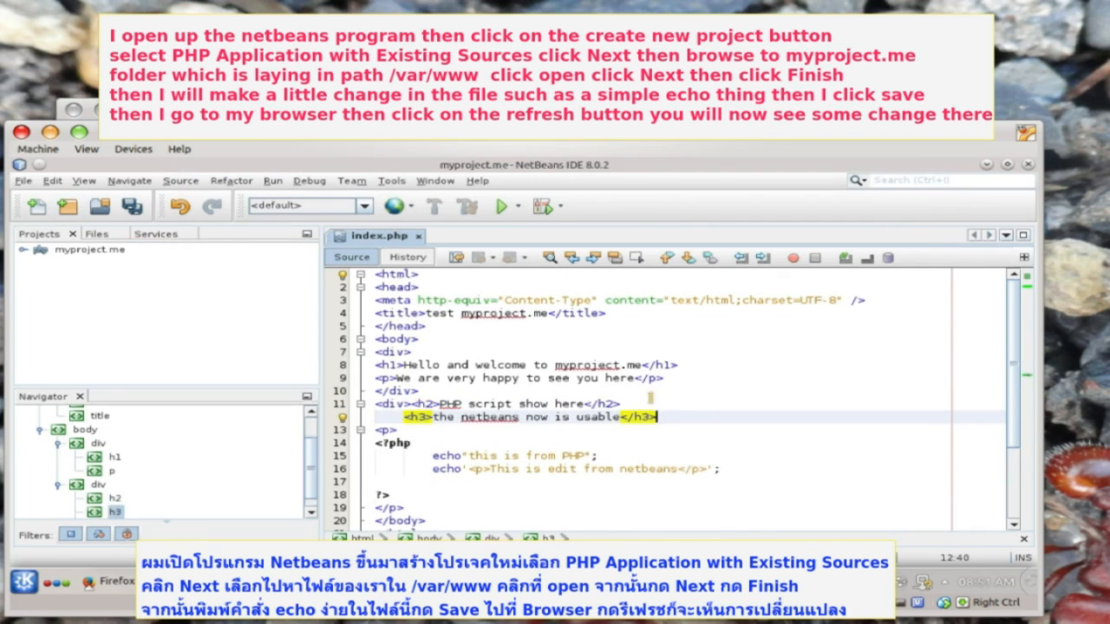
pyautogui.click(132, 206)
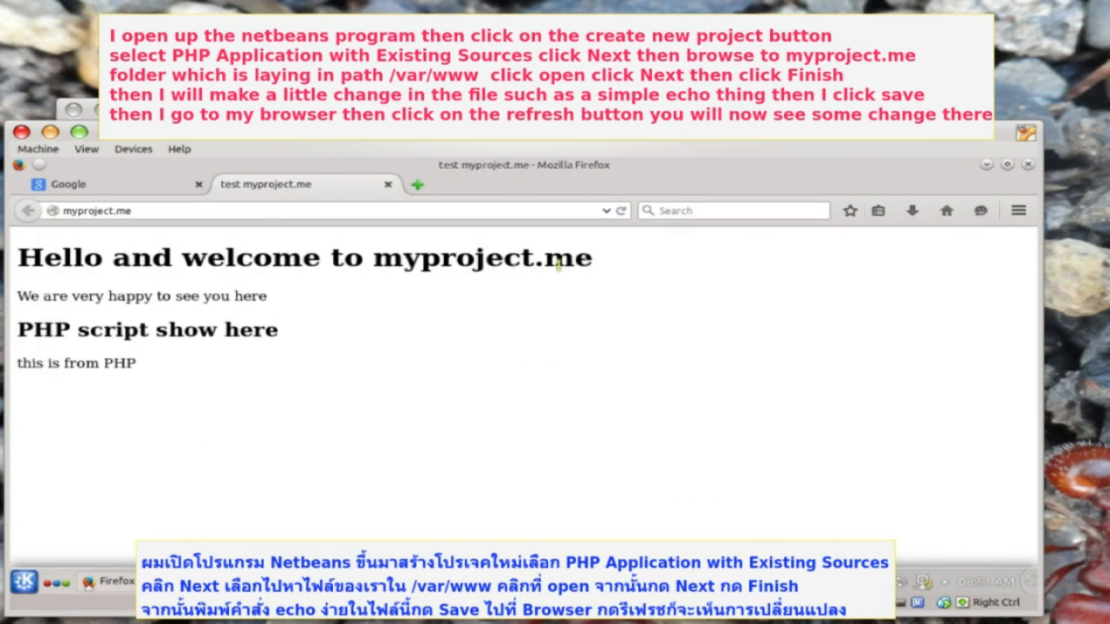
# - Reload myproject.me and highlight the new netbeans heading and 'This is edit from netbeans' line
pyautogui.click(621, 210)
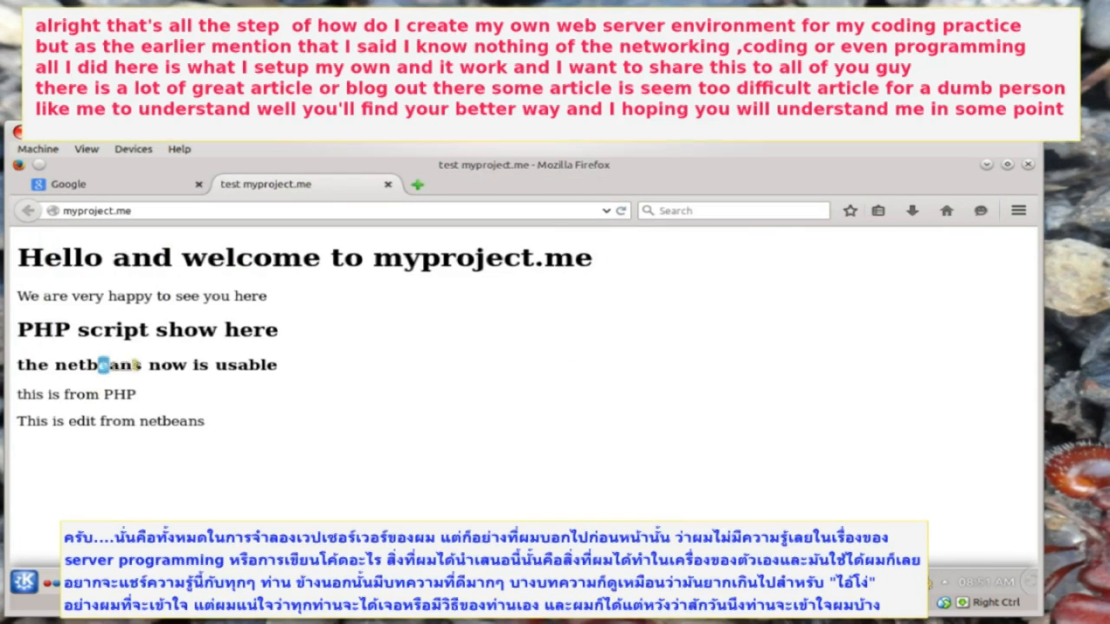
pyautogui.moveTo(99, 364); pyautogui.dragTo(198, 365)
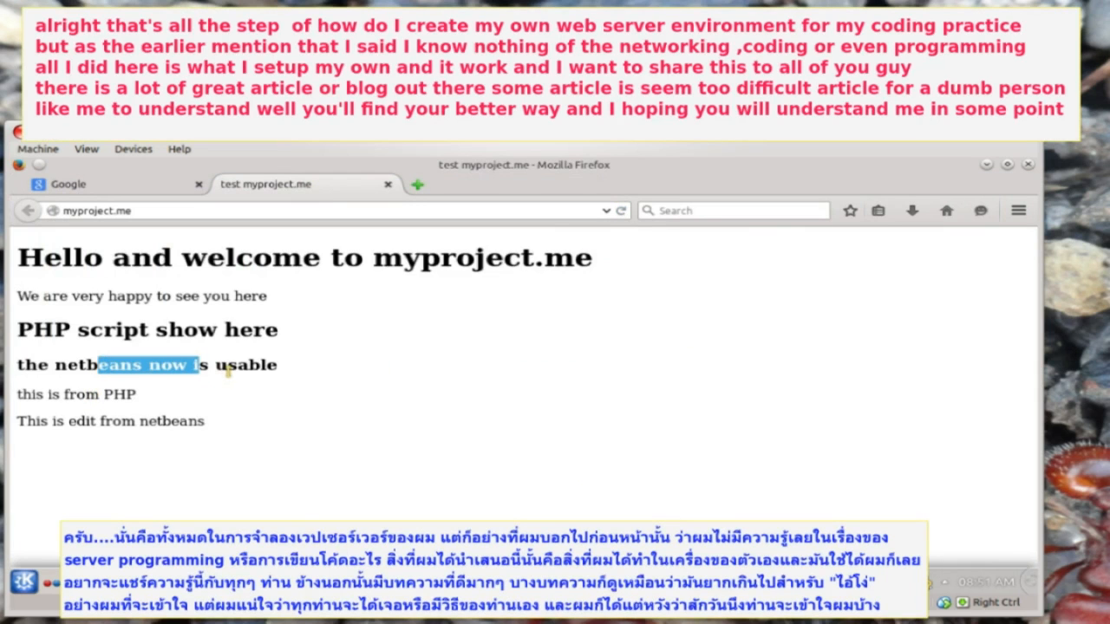
pyautogui.click(225, 372)
pyautogui.moveTo(57, 423); pyautogui.dragTo(144, 423)
pyautogui.click(247, 425)
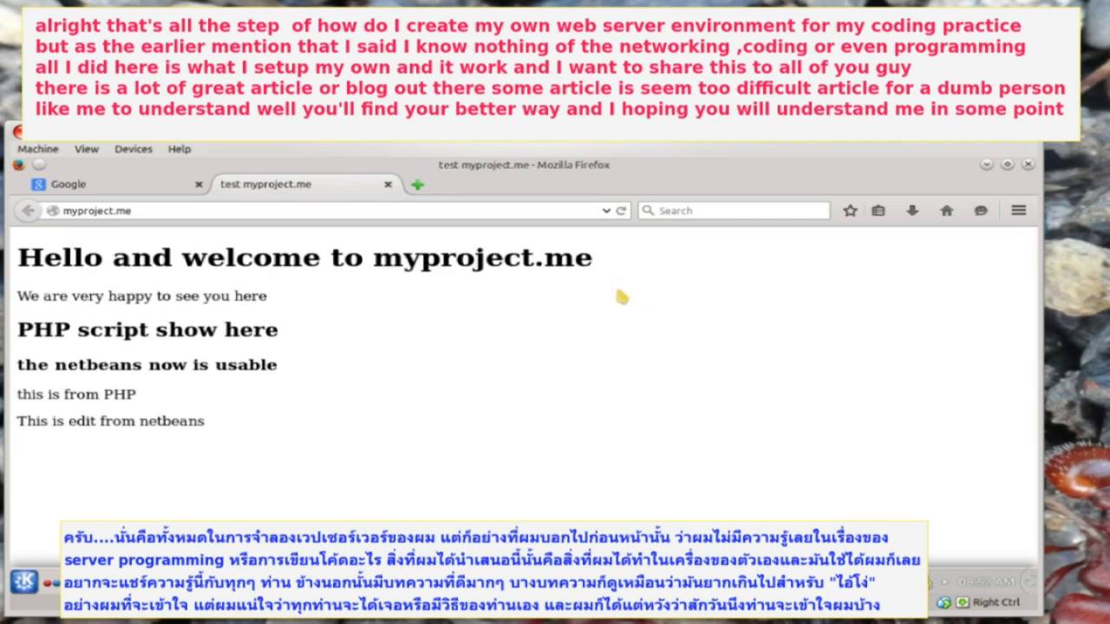
pyautogui.moveTo(574, 257); pyautogui.dragTo(458, 259)
pyautogui.click(460, 395)
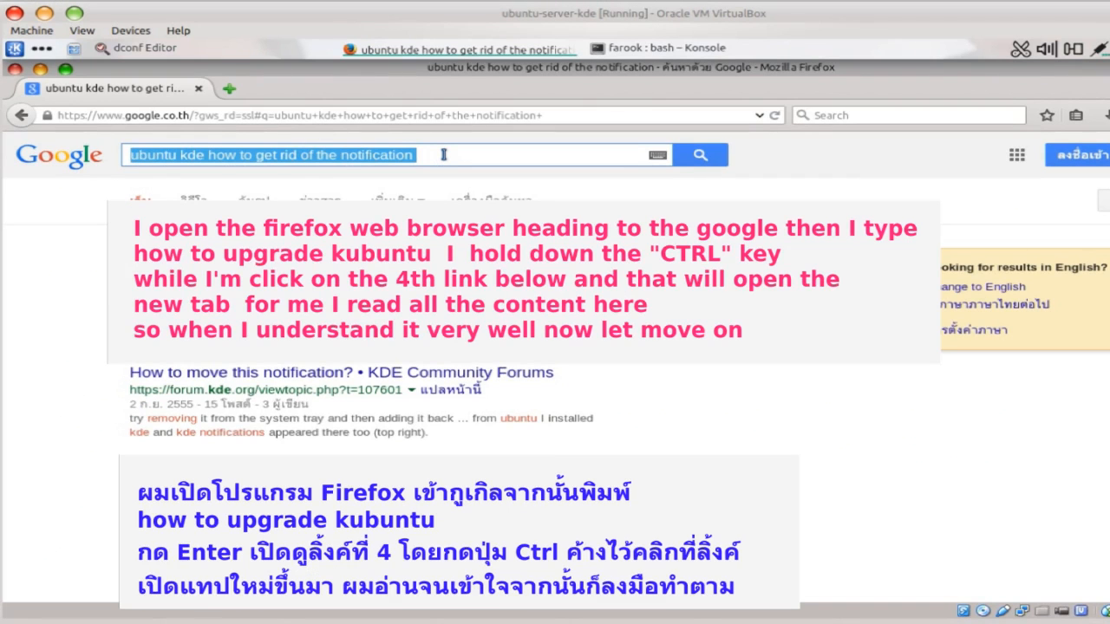
# - Search 'how to upgrade kubuntu' and open the UtopicUpgrades Kubuntu wiki page in a new tab
pyautogui.write('how to upgrade kubuntu')
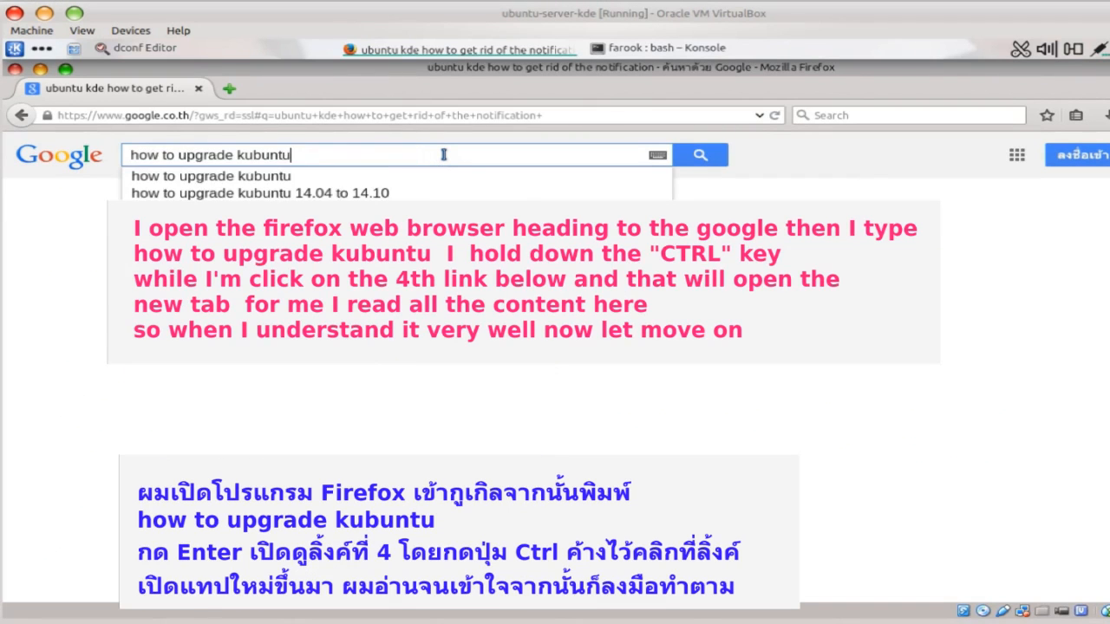
pyautogui.press('Return')
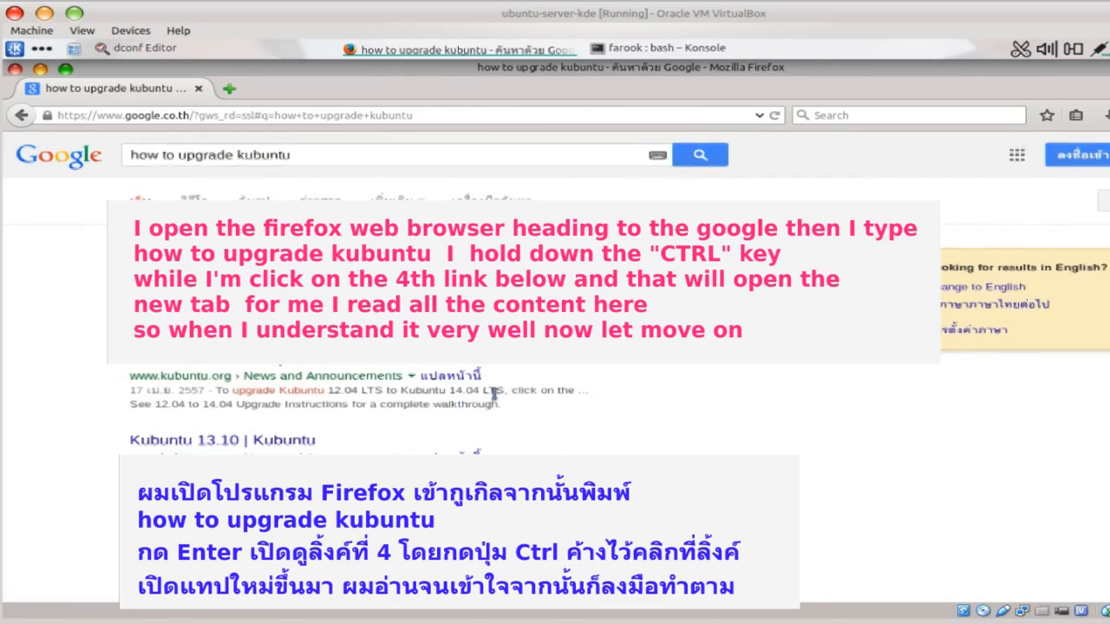
pyautogui.scroll(-1, 495, 394)
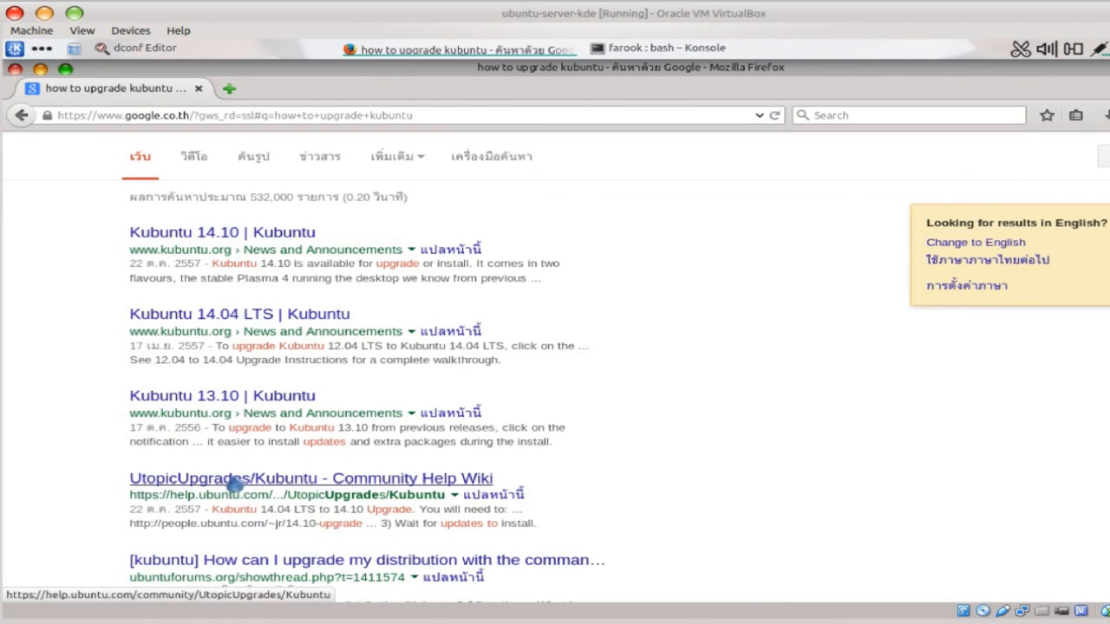
pyautogui.keyDown('ctrl'); pyautogui.click(232, 484); pyautogui.keyUp('ctrl')
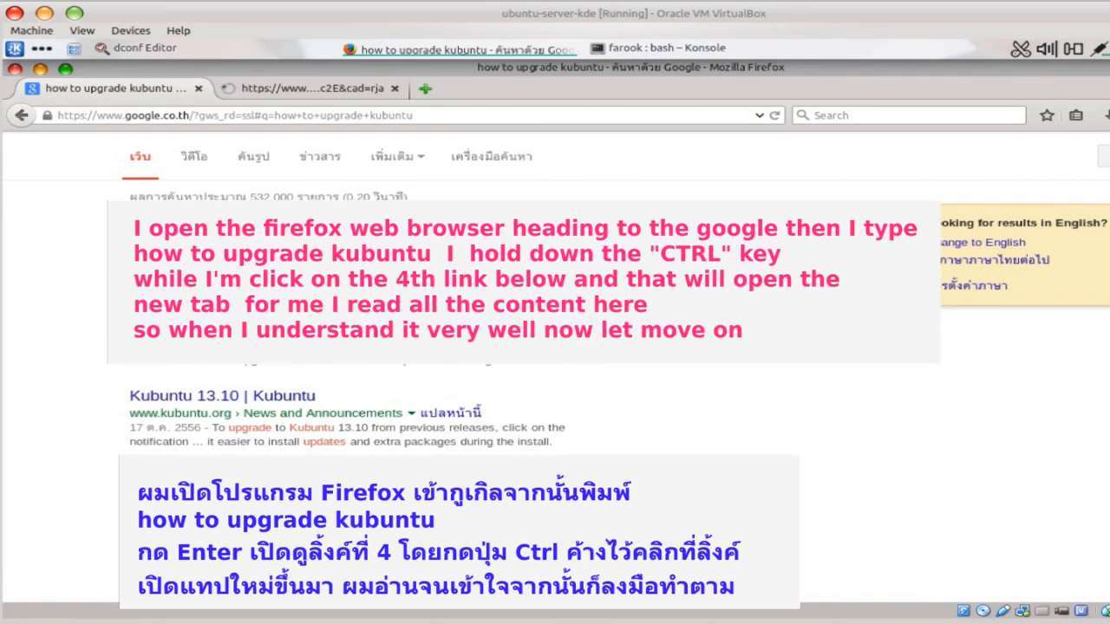
pyautogui.click(313, 90)
# - Scroll the upgrade guide down to step 4 and bring up the Software Updates window
pyautogui.scroll(-3, 785, 439)
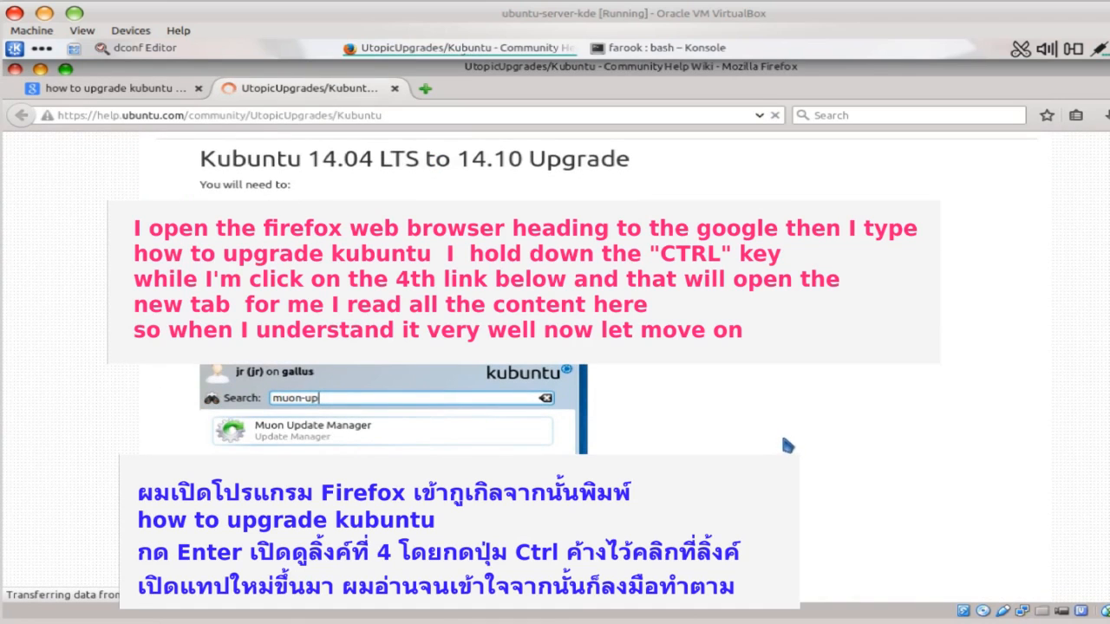
pyautogui.scroll(-3, 856, 403)
pyautogui.scroll(-6, 857, 403)
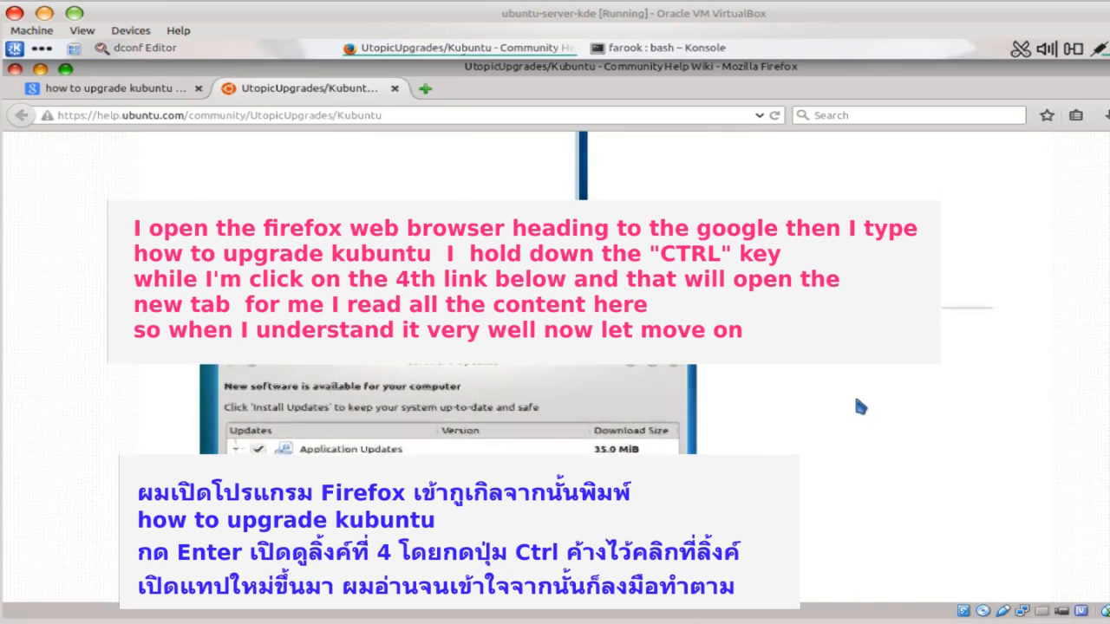
pyautogui.scroll(-5, 856, 404)
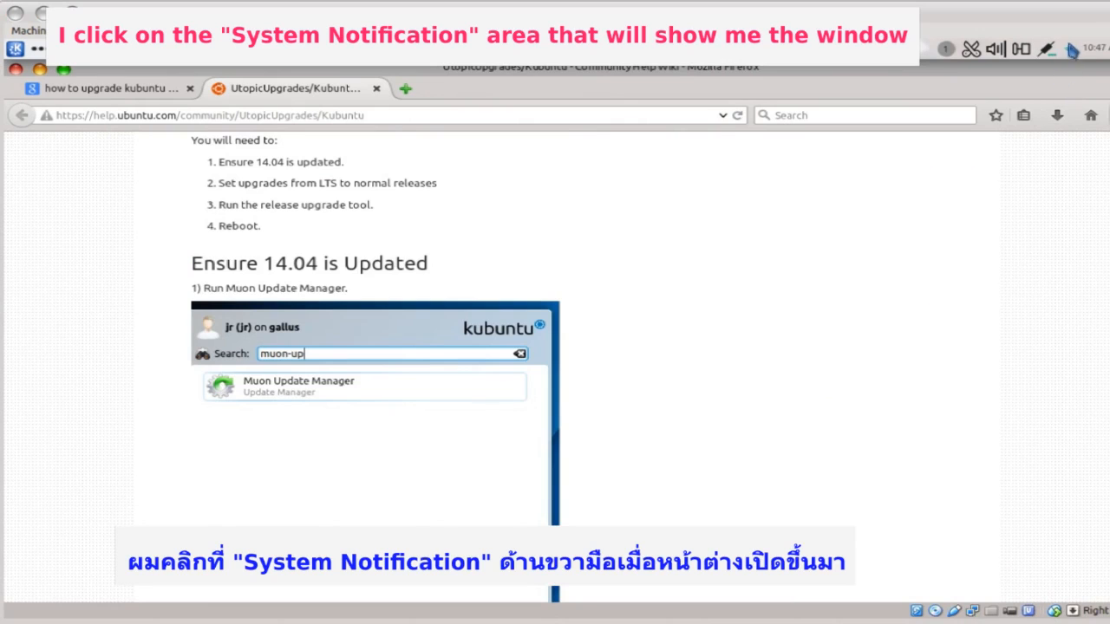
pyautogui.click(1070, 50)
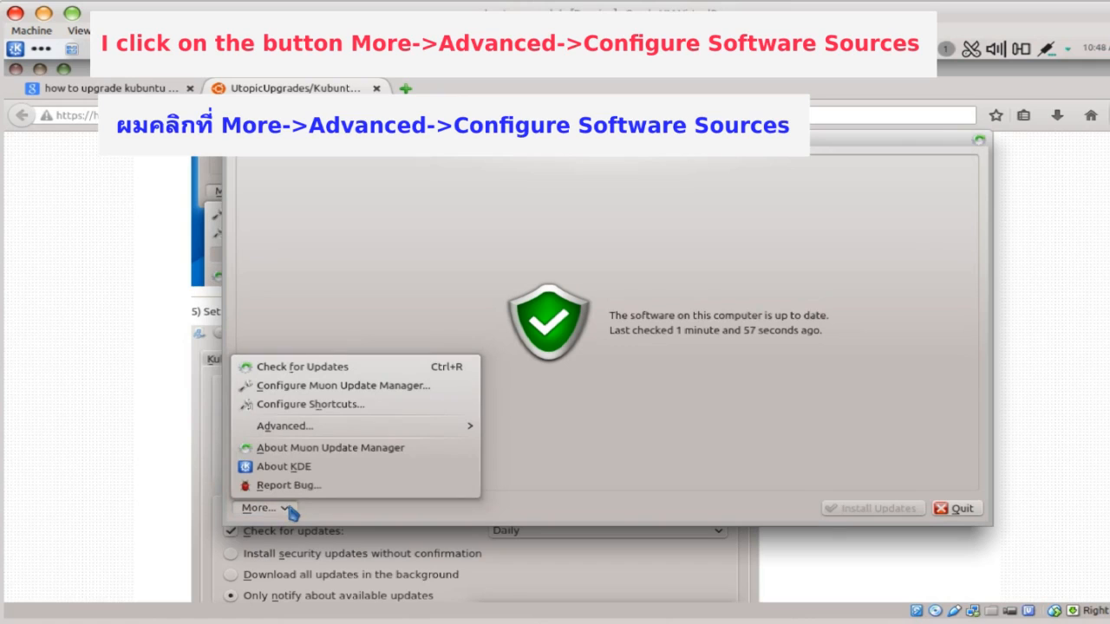
# - Set new distribution releases to Normal Releases in software sources, authenticating with the admin password
pyautogui.moveTo(434, 426)
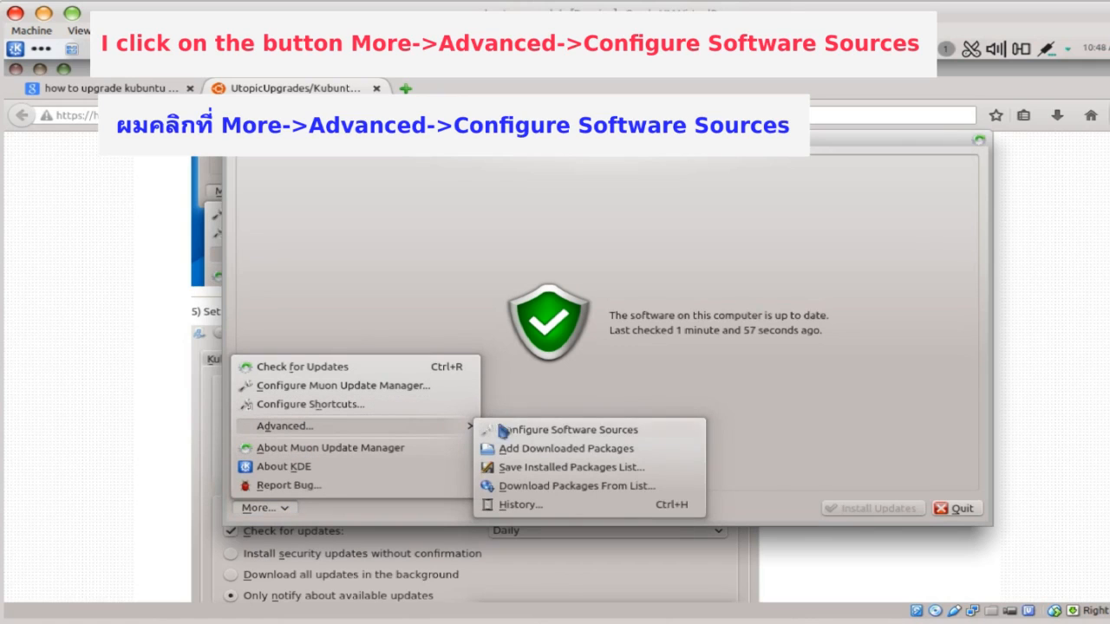
pyautogui.click(509, 429)
pyautogui.write('●●')
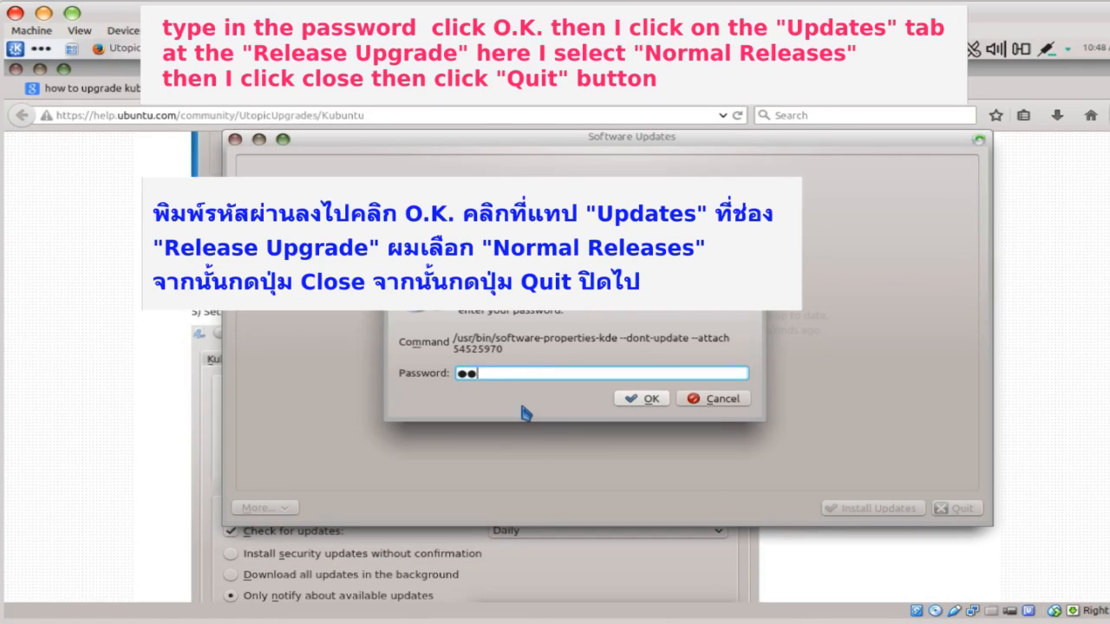
pyautogui.write('●●')
pyautogui.click(642, 399)
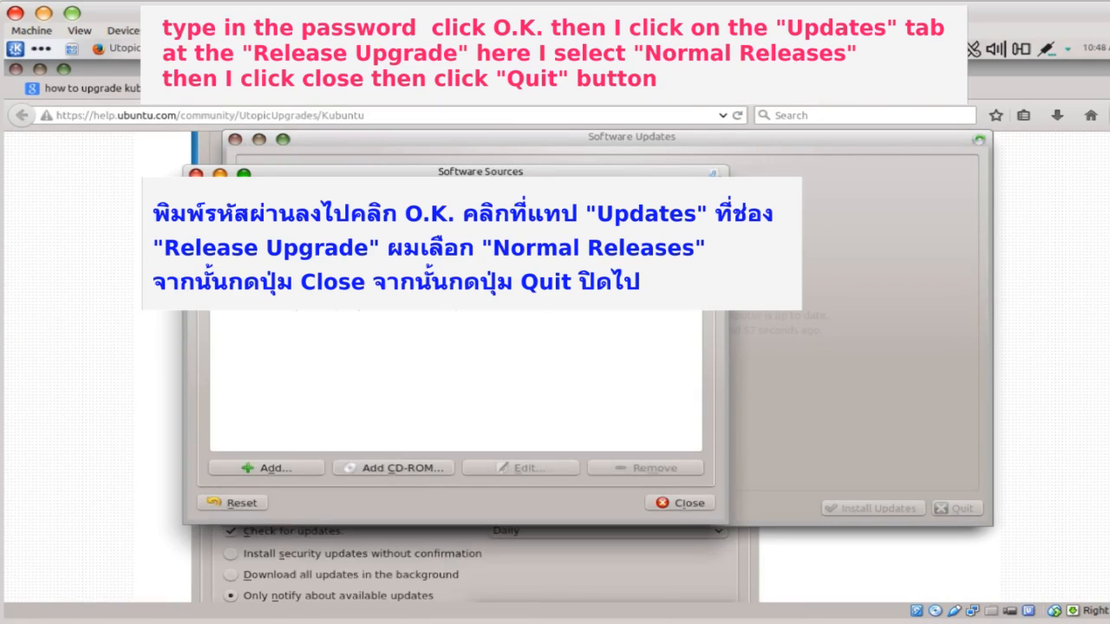
pyautogui.click(433, 198)
pyautogui.click(581, 494)
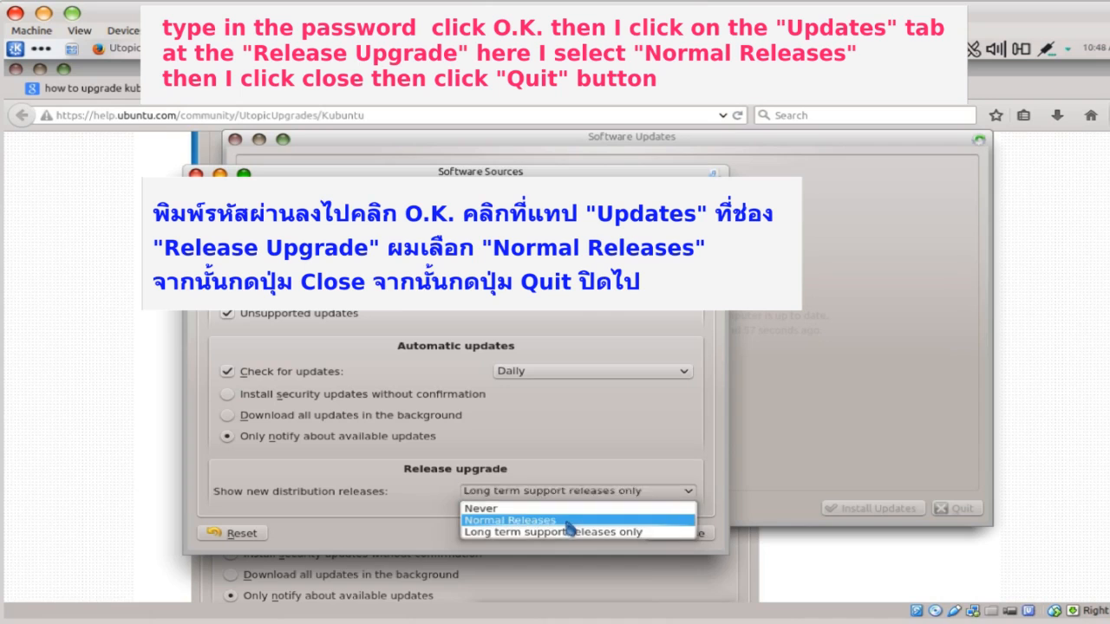
pyautogui.click(568, 521)
pyautogui.click(669, 534)
pyautogui.click(968, 512)
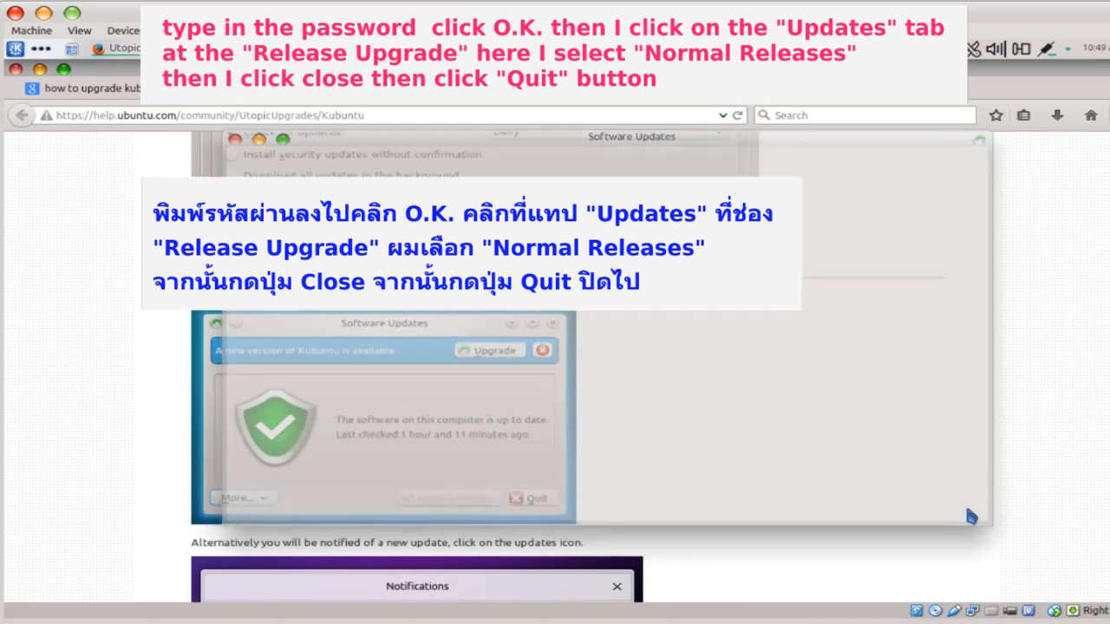
# - Run the Kubuntu 14.10 upgrade with the admin password and remove the 85 obsolete packages
pyautogui.click(1075, 52)
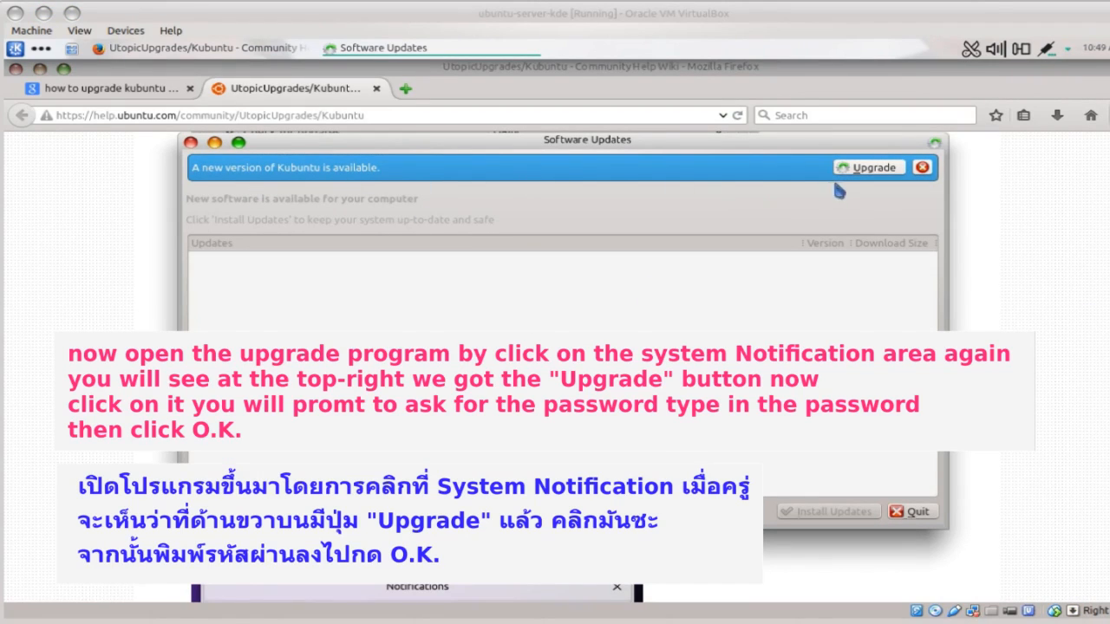
pyautogui.click(867, 172)
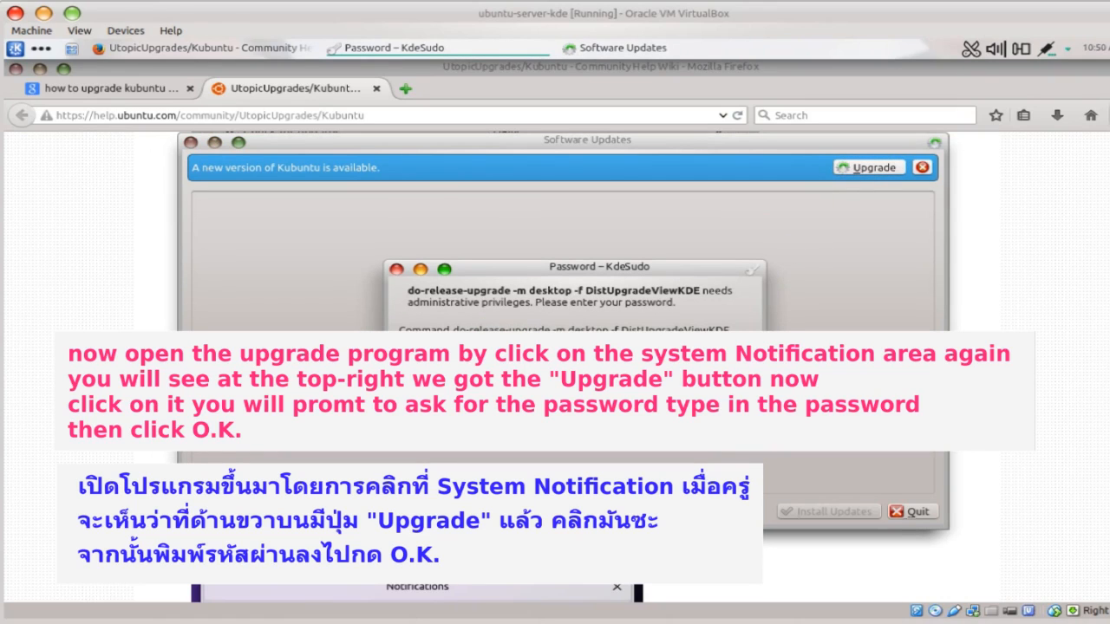
pyautogui.press('Return')
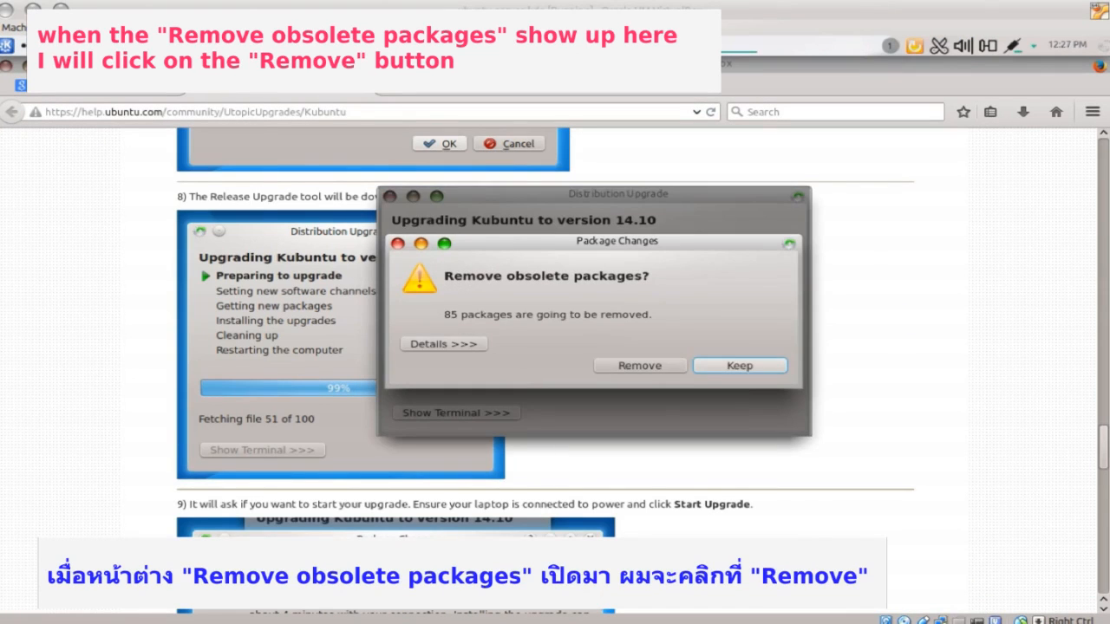
pyautogui.click(633, 367)
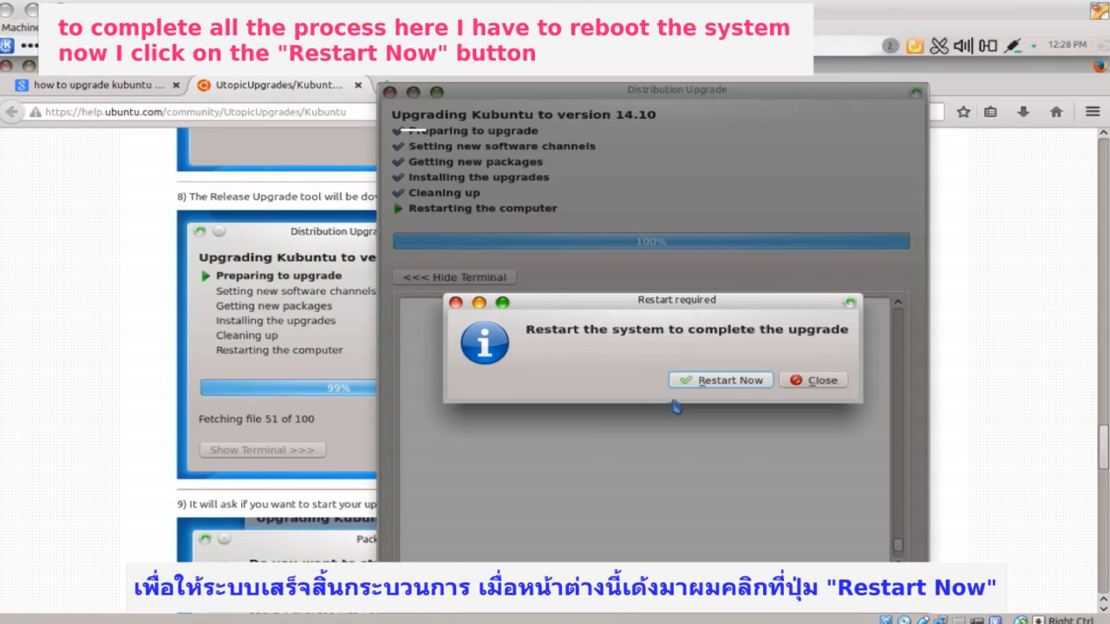
# - Restart the VM, check About System in System Settings for Kubuntu 14.10, and open the update notifier
pyautogui.click(724, 379)
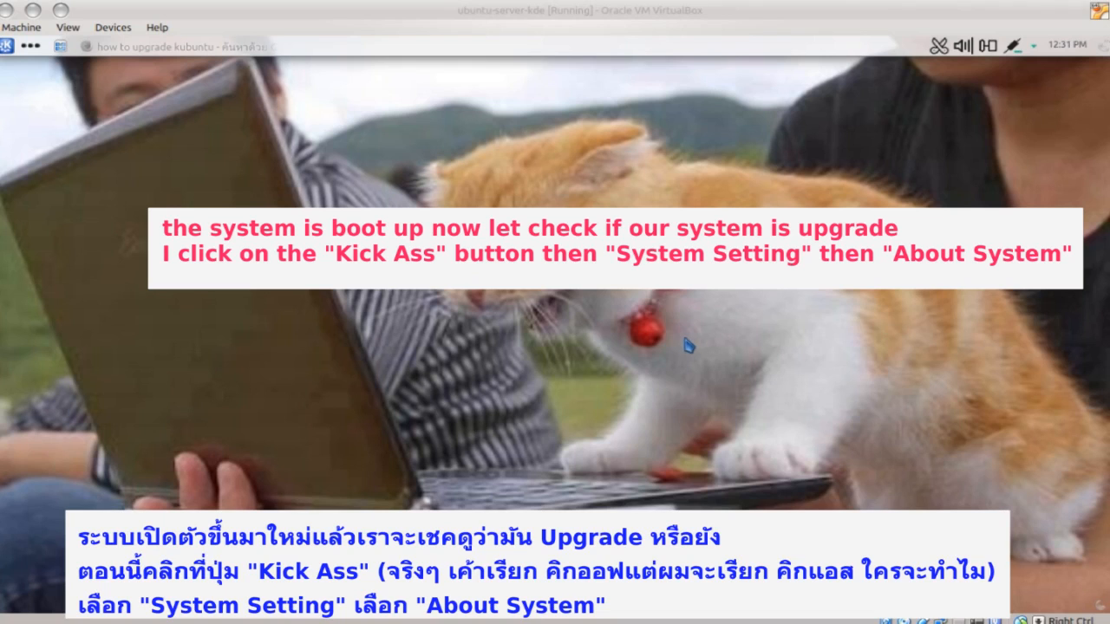
pyautogui.click(685, 340)
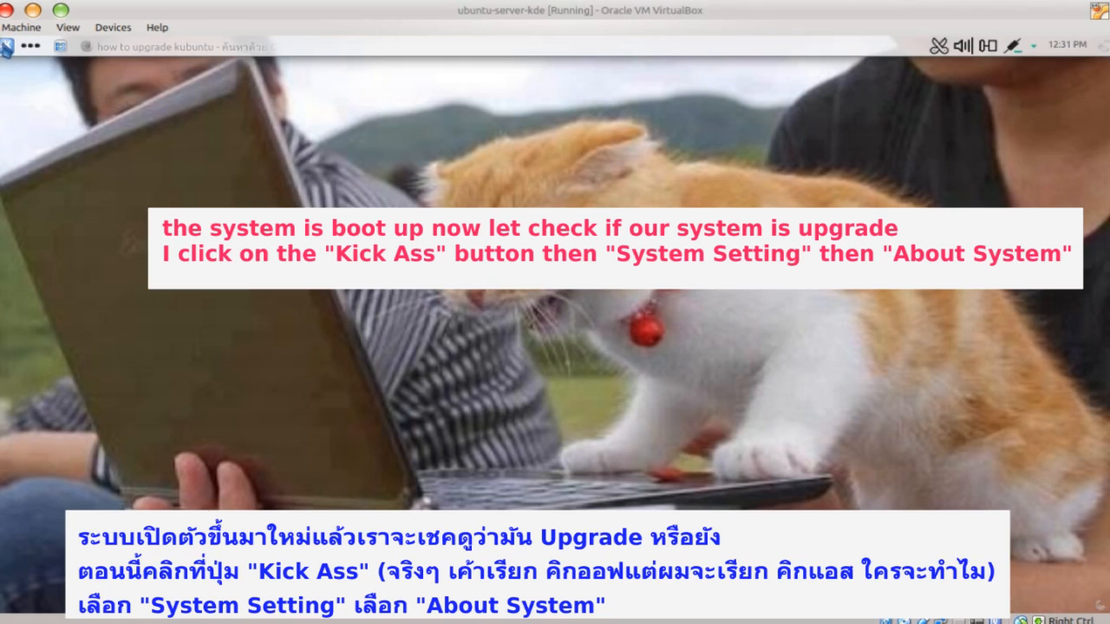
pyautogui.click(7, 46)
pyautogui.click(80, 215)
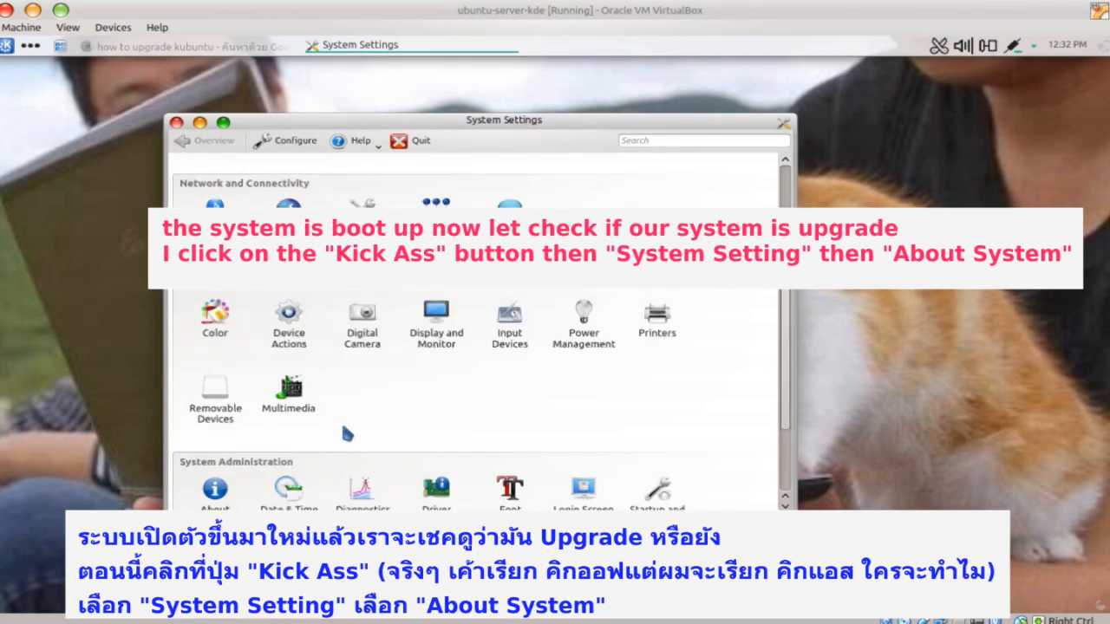
pyautogui.scroll(-3, 347, 364)
pyautogui.click(213, 401)
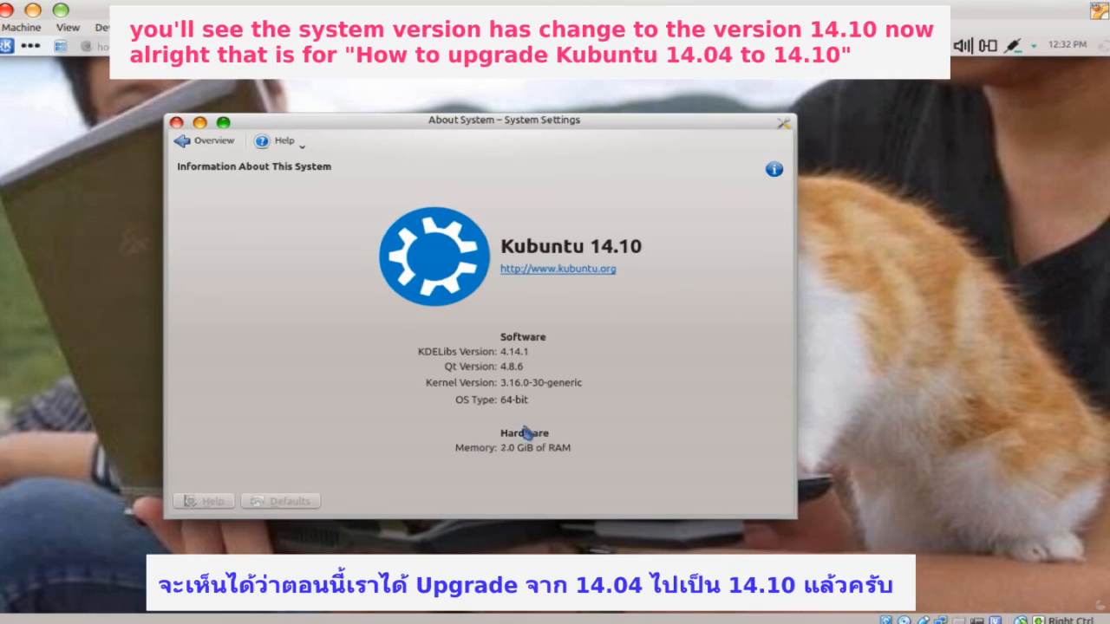
pyautogui.click(1033, 46)
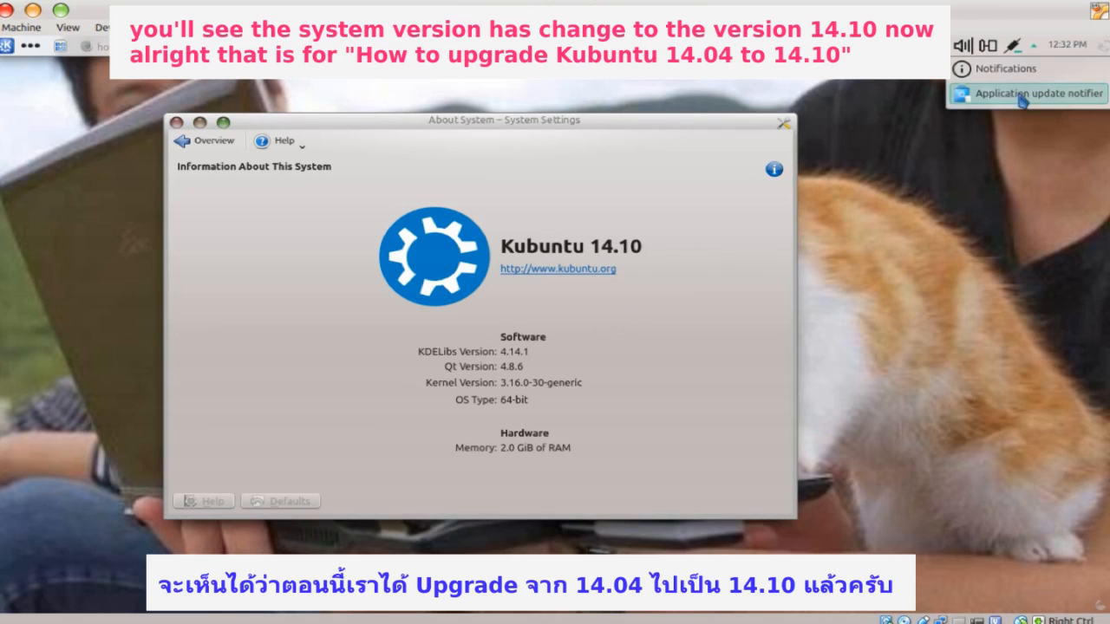
pyautogui.click(1026, 94)
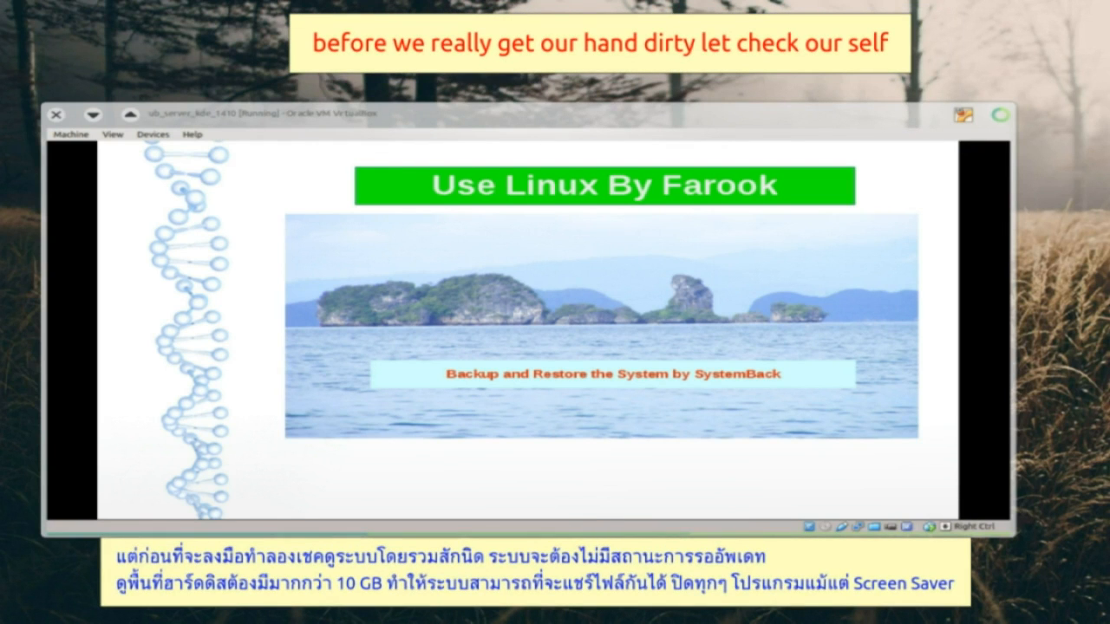
# - Reveal checklist items 1–4 (disk space, file sharing, closing applications), then bring the 14.04 VM forward
pyautogui.click(615, 384)
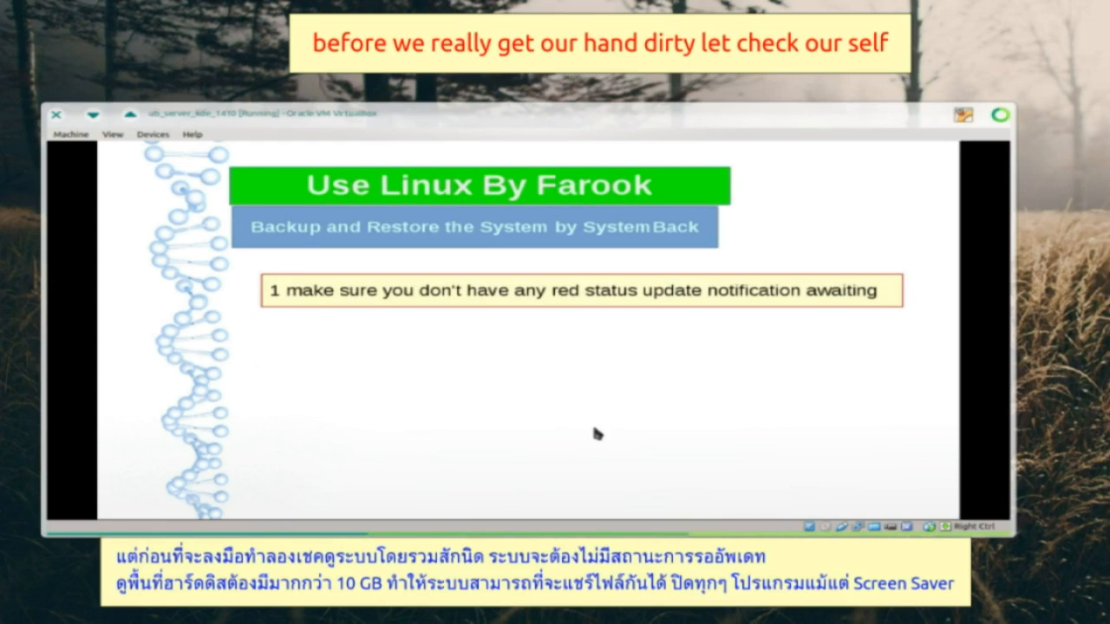
pyautogui.click(607, 414)
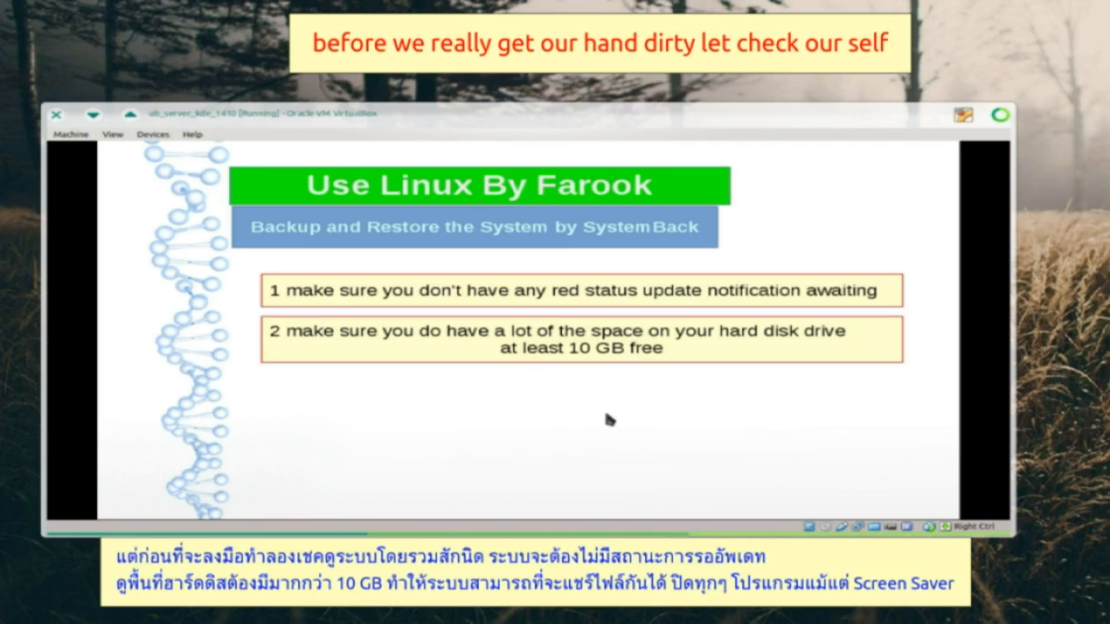
pyautogui.click(605, 415)
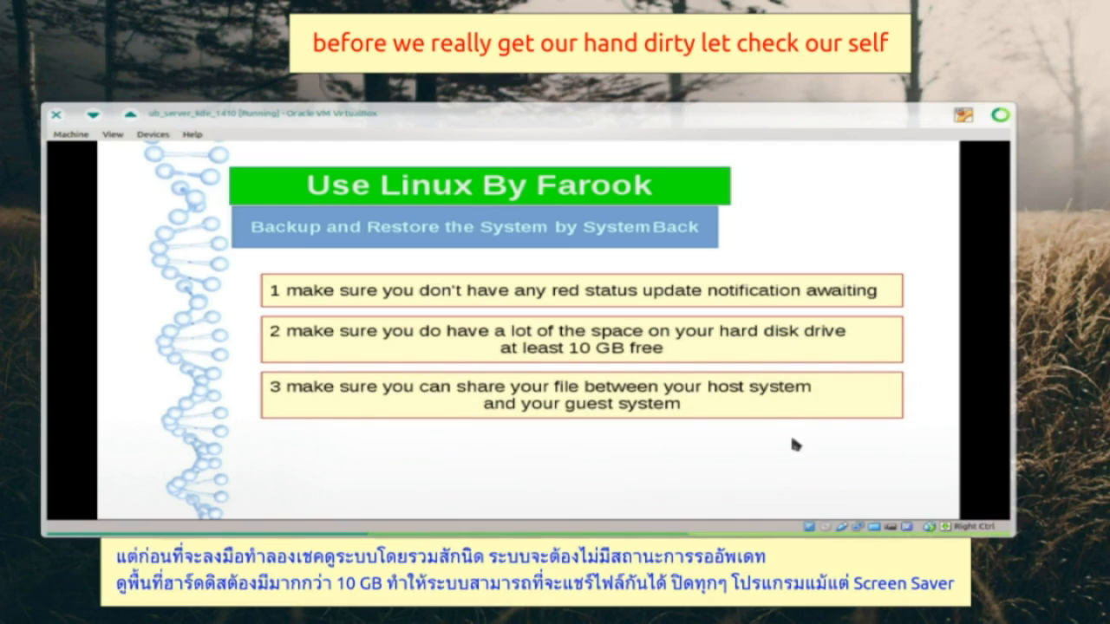
pyautogui.click(792, 439)
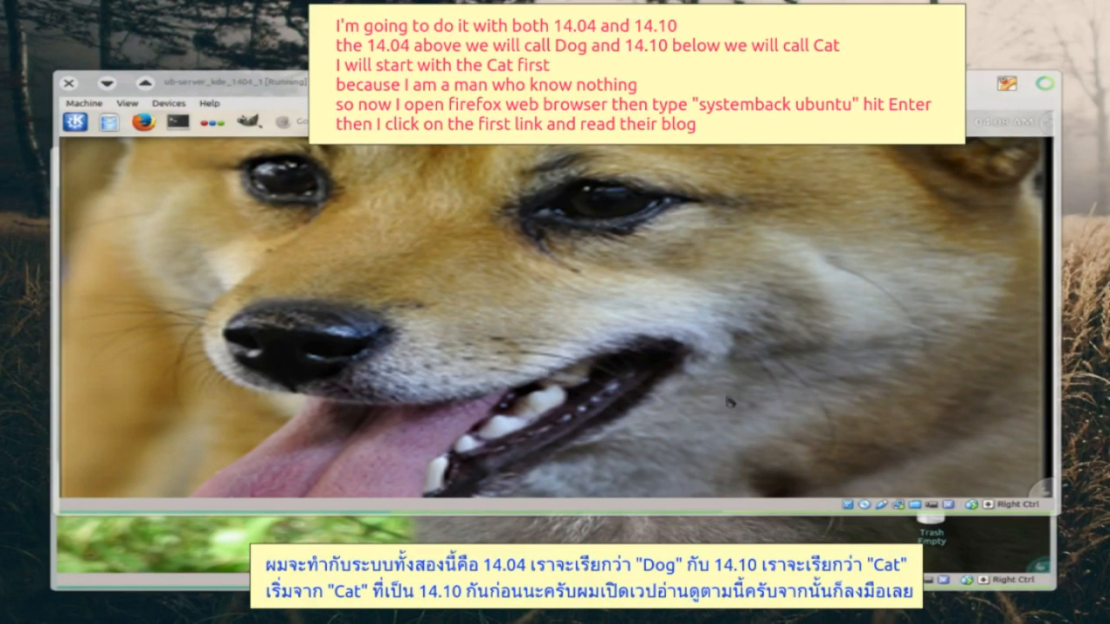
pyautogui.click(458, 246)
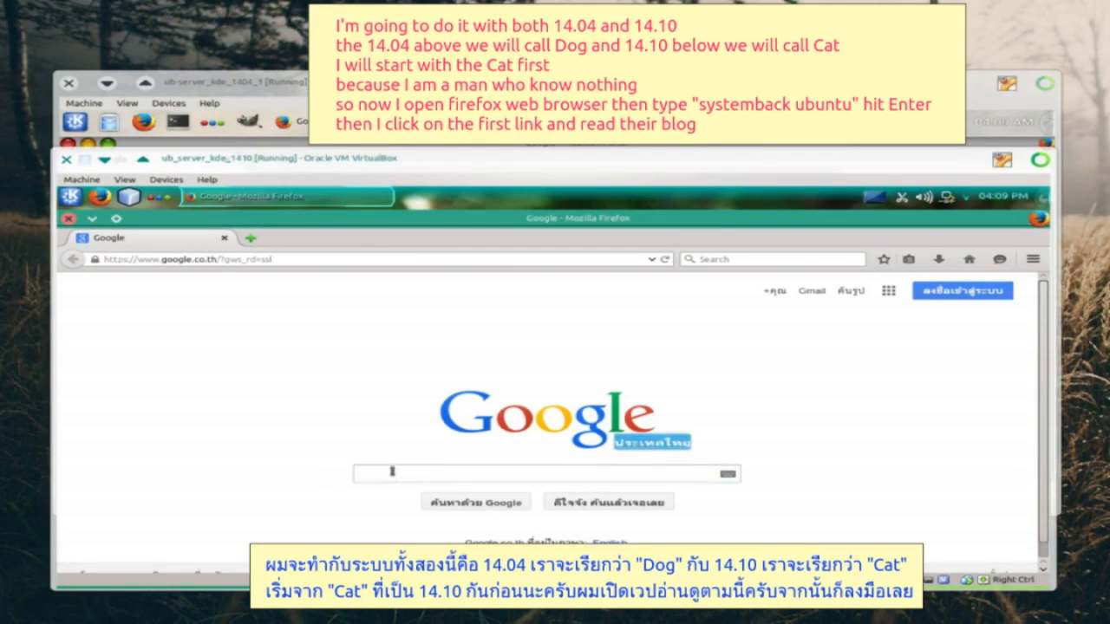
# - Search Google for 'systemback' and open the UbuntuHandbook Systemback article in a new tab
pyautogui.write('sy')
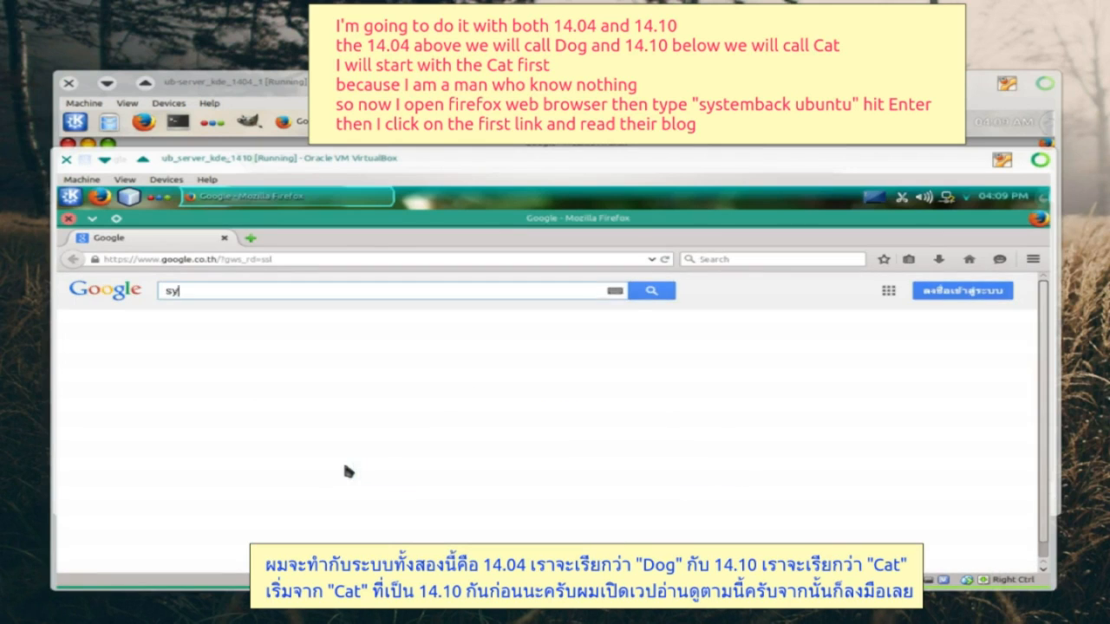
pyautogui.write('stemba')
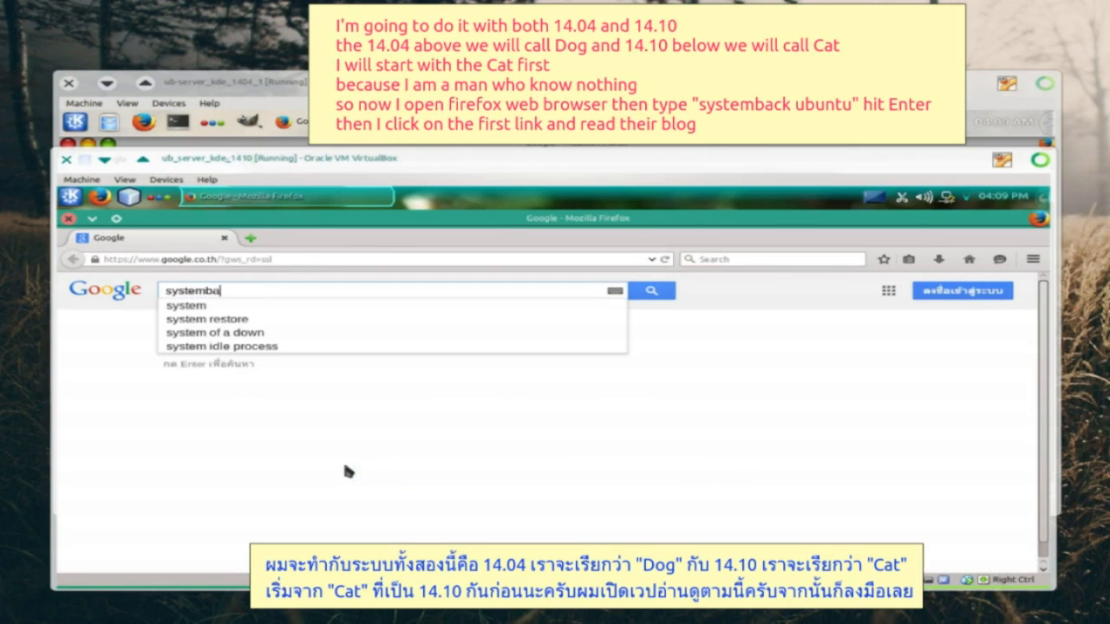
pyautogui.write('ck')
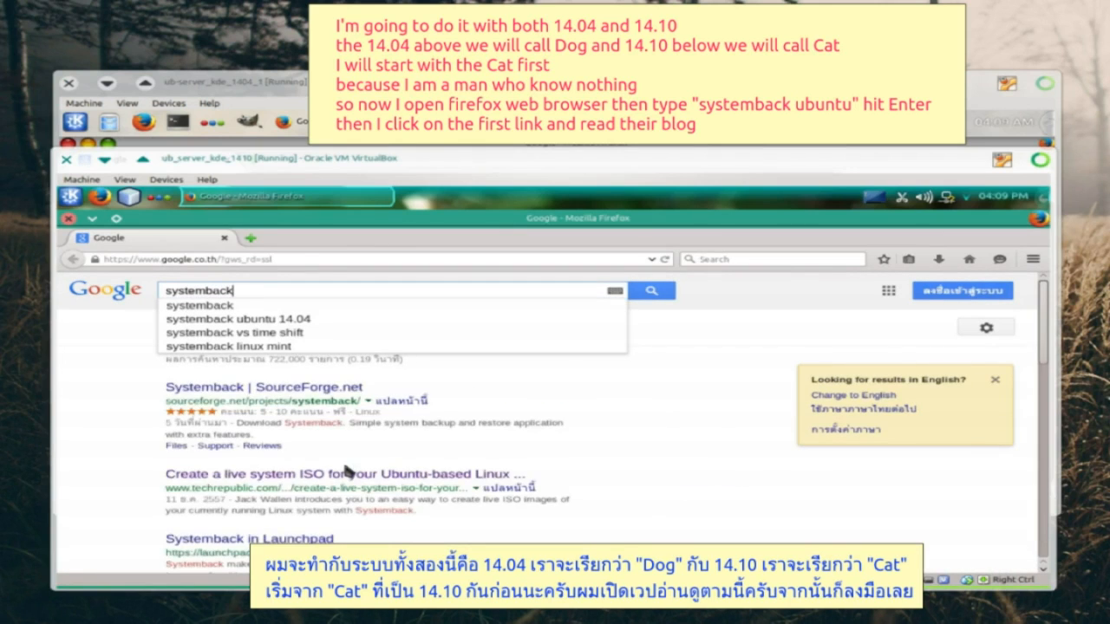
pyautogui.click(346, 319)
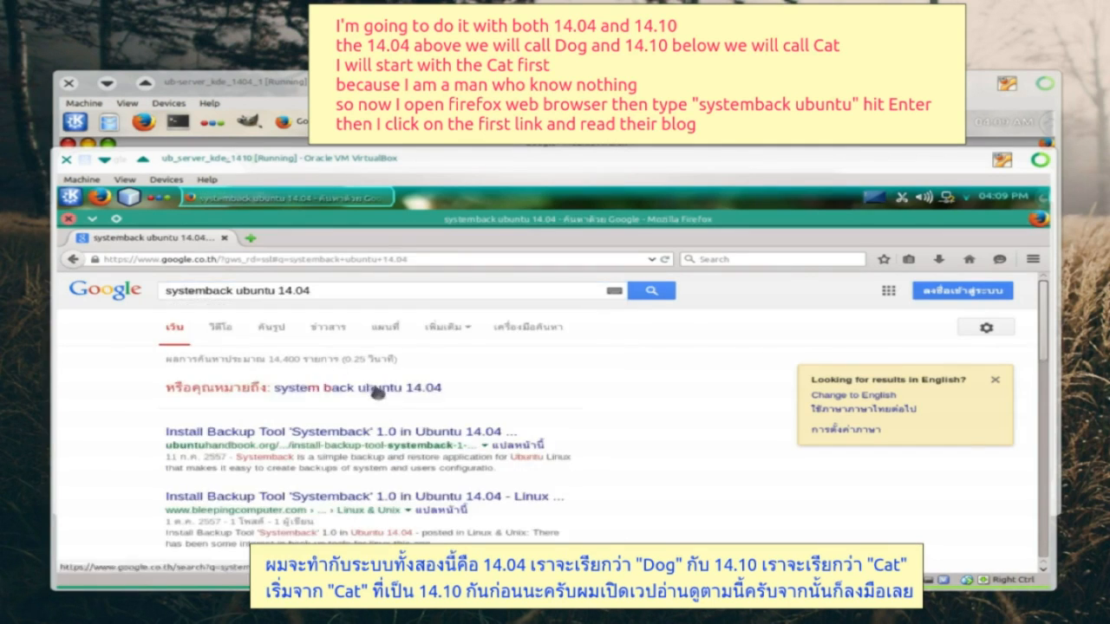
pyautogui.scroll(-2, 344, 365)
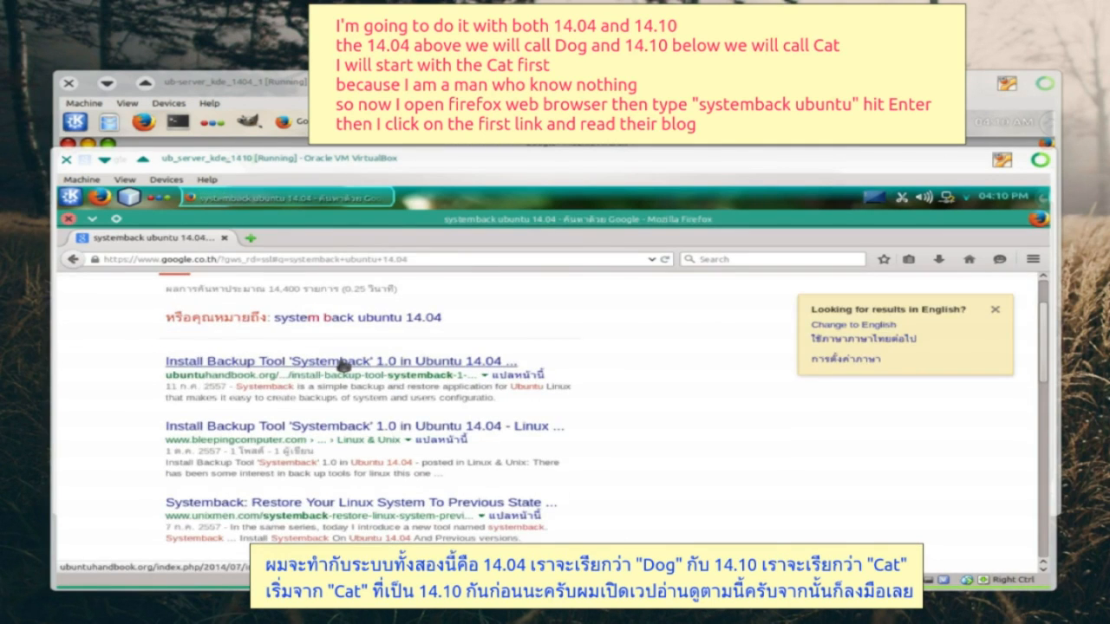
pyautogui.click(343, 363)
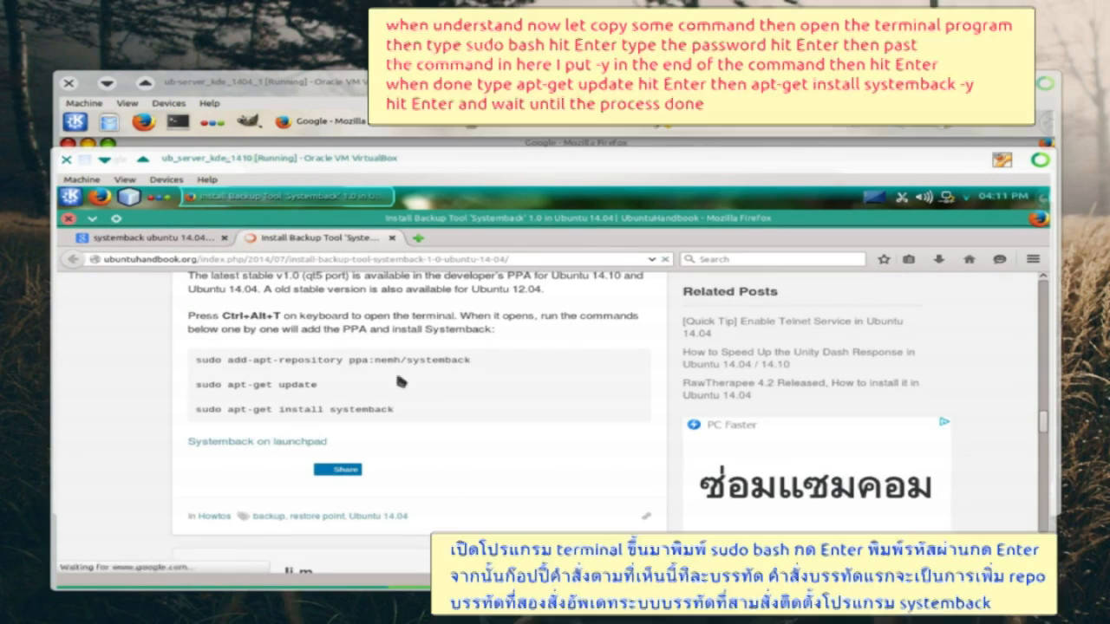
# - Copy the article's add-apt-repository command
pyautogui.moveTo(228, 359); pyautogui.dragTo(473, 358)
pyautogui.rightClick(508, 362)
pyautogui.click(529, 373)
# - In a root terminal (sudo bash), add the ppa:nemh/systemback repository with -y
pyautogui.click(70, 196)
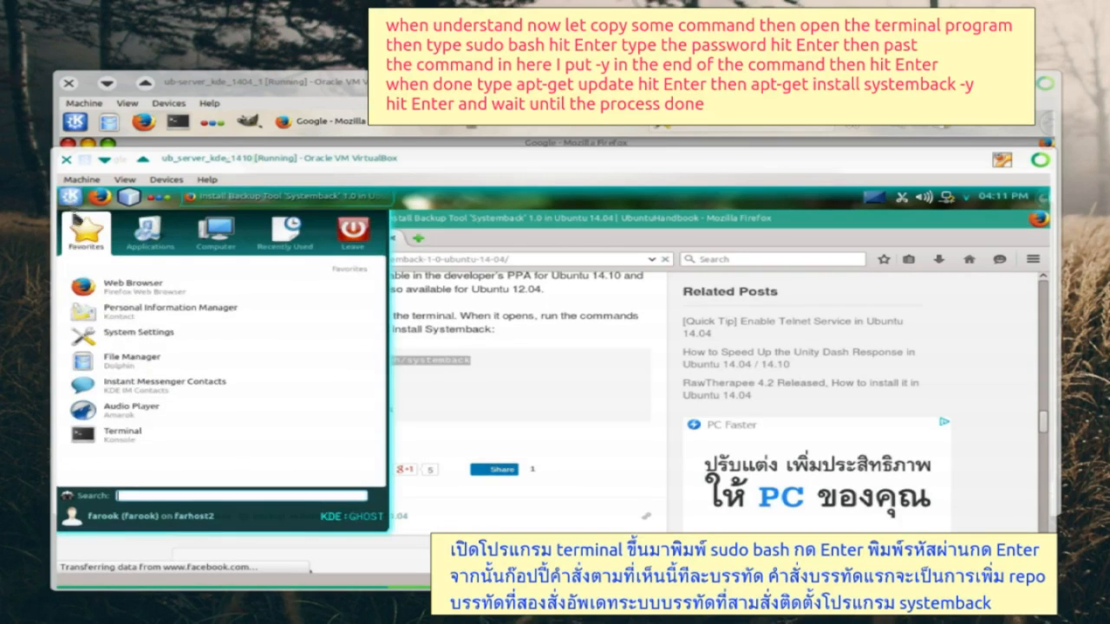
pyautogui.click(96, 430)
pyautogui.write('sudo bash')
pyautogui.press('Return')
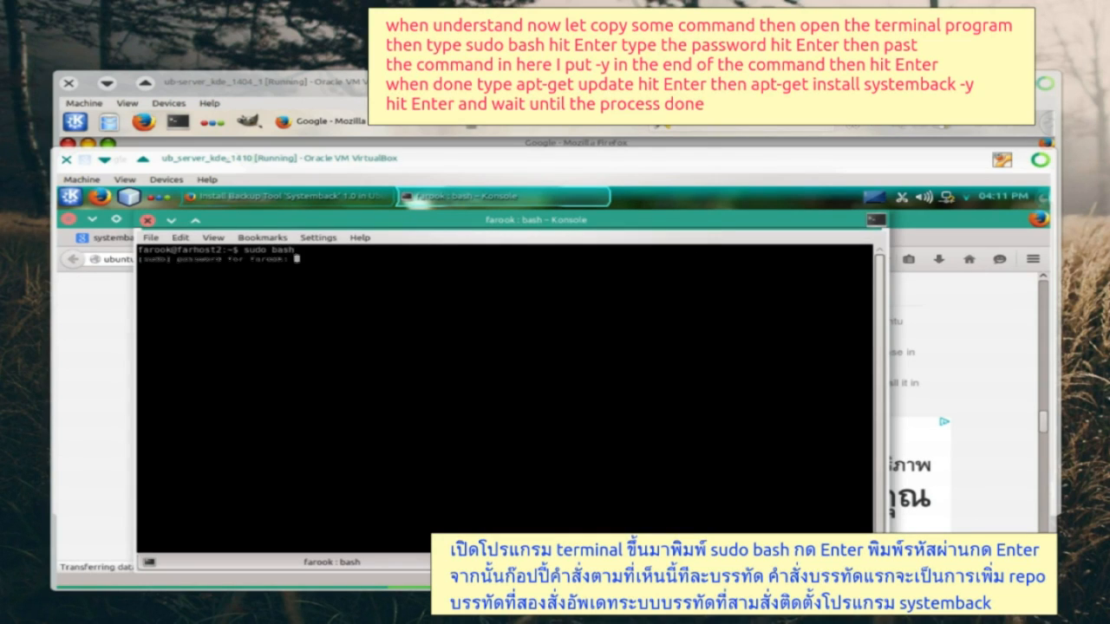
pyautogui.rightClick(331, 285)
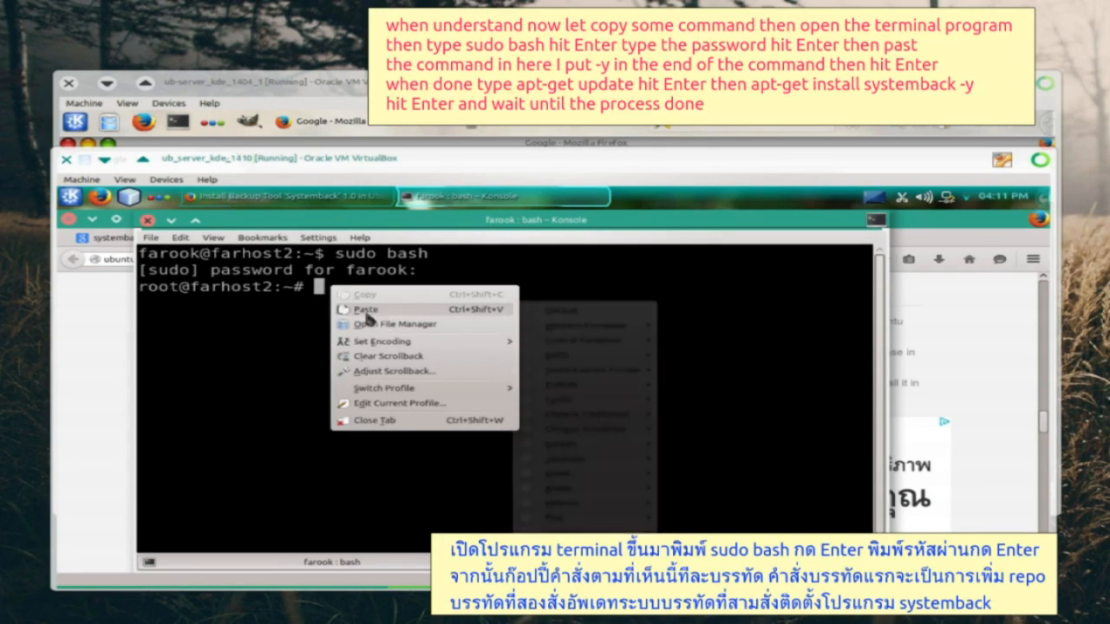
pyautogui.click(366, 313)
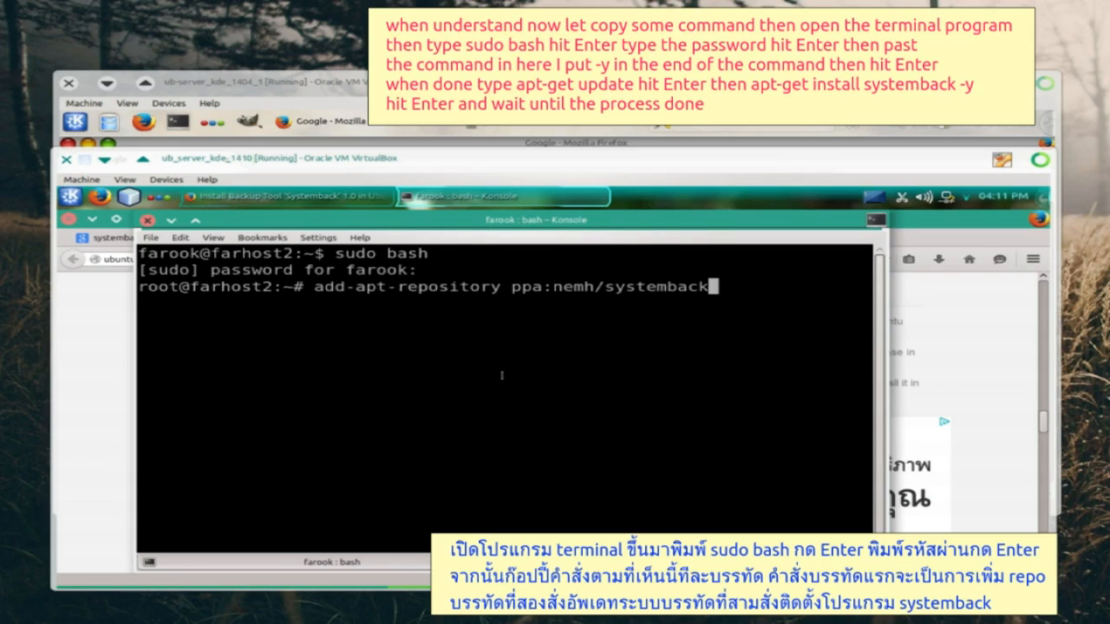
pyautogui.write('-y')
pyautogui.press('Return')
# - Refresh package lists with apt-get update and install systemback with -y
pyautogui.write('apt-get update')
pyautogui.press('Return')
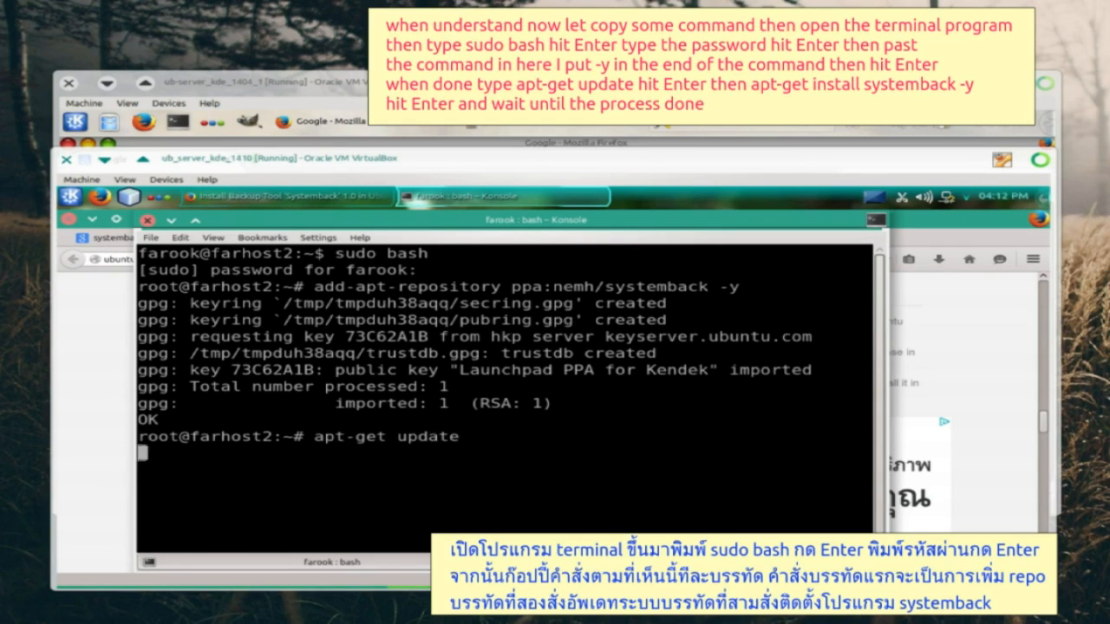
pyautogui.write('apt-get ins')
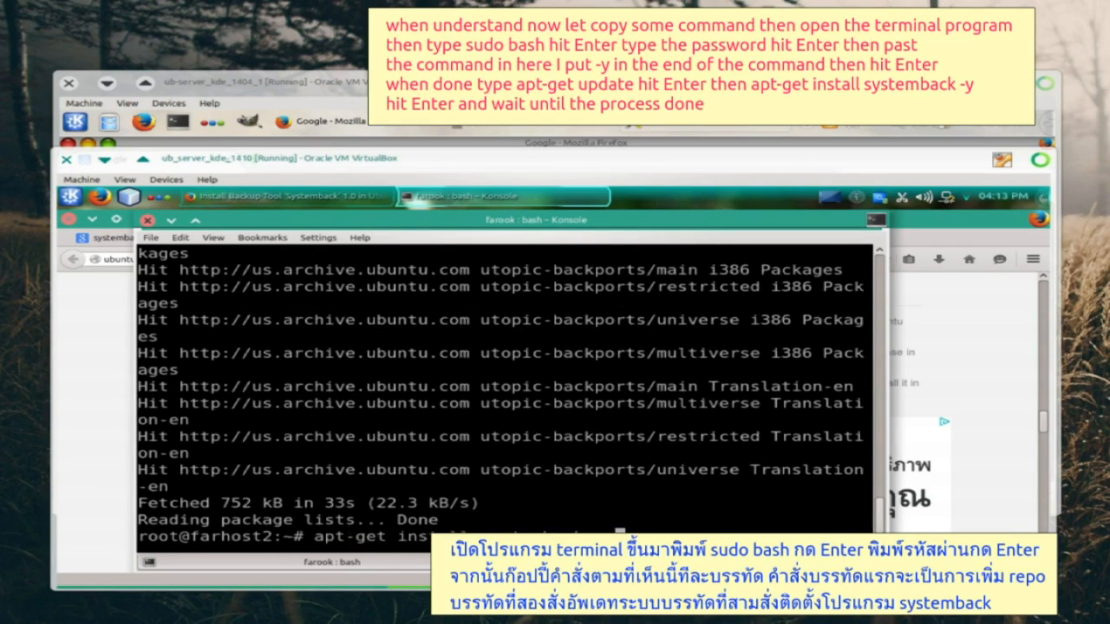
pyautogui.write('tall systemback -y')
pyautogui.press('Return')
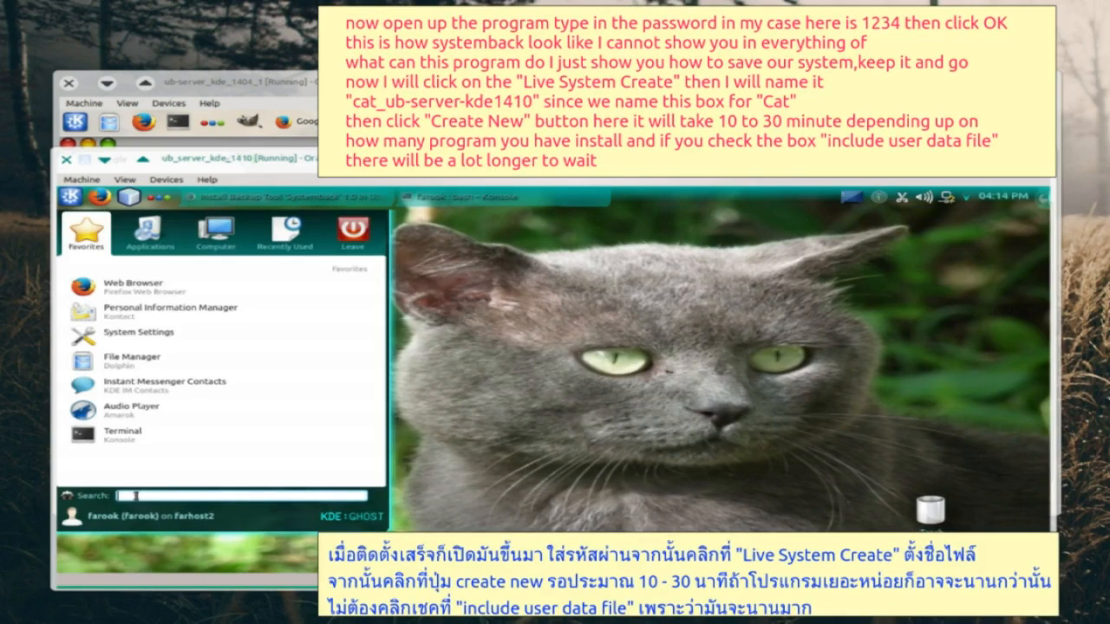
pyautogui.write('sys')
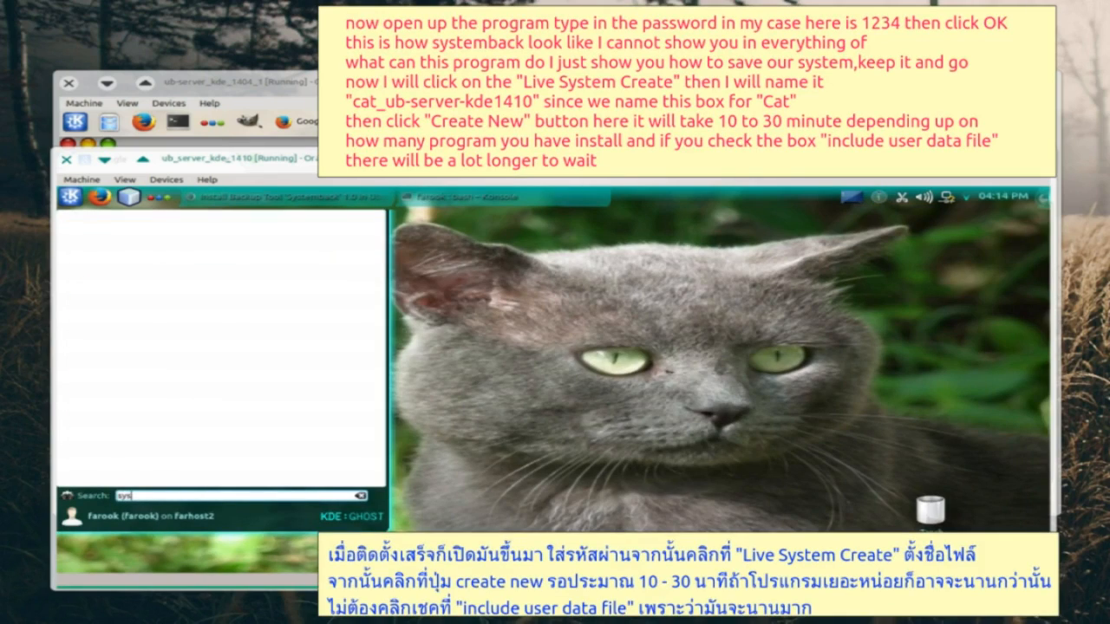
# - Launch Systemback with the user's password, and close Konsole and Firefox
pyautogui.click(144, 349)
pyautogui.write('1234')
pyautogui.click(625, 436)
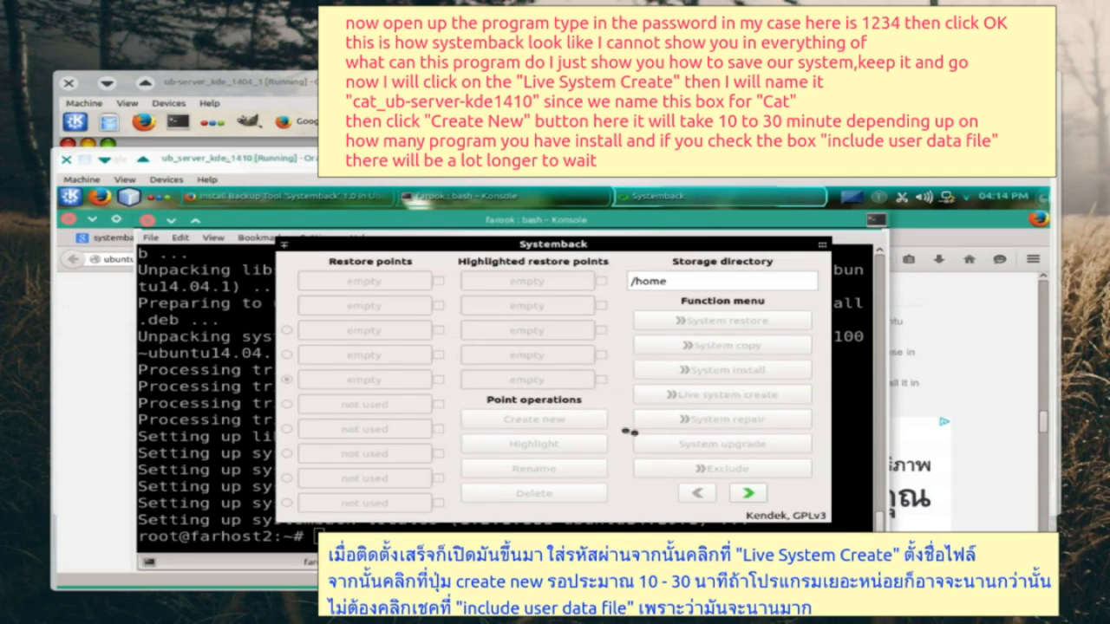
pyautogui.click(150, 222)
pyautogui.click(68, 219)
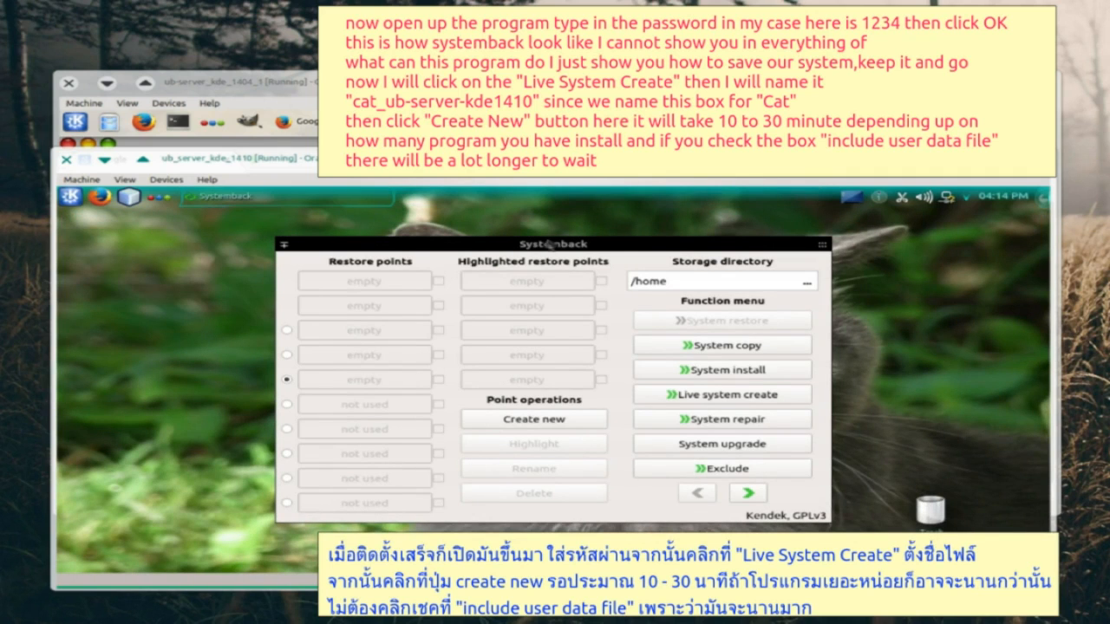
# - Create a new live system named cat_ub-server-kde1410
pyautogui.click(553, 247)
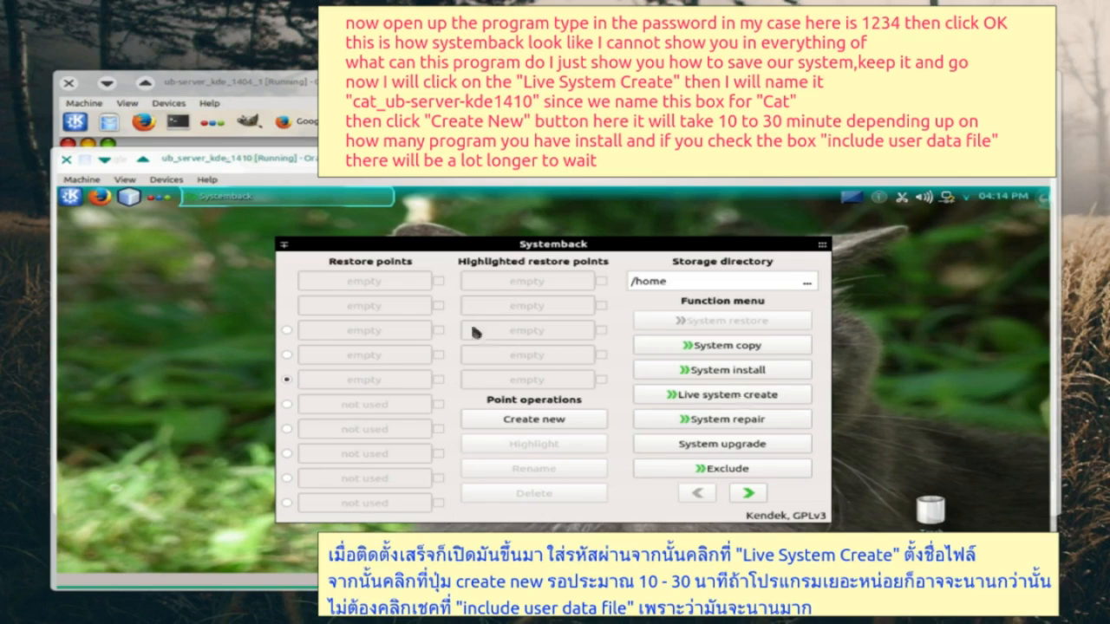
pyautogui.click(734, 399)
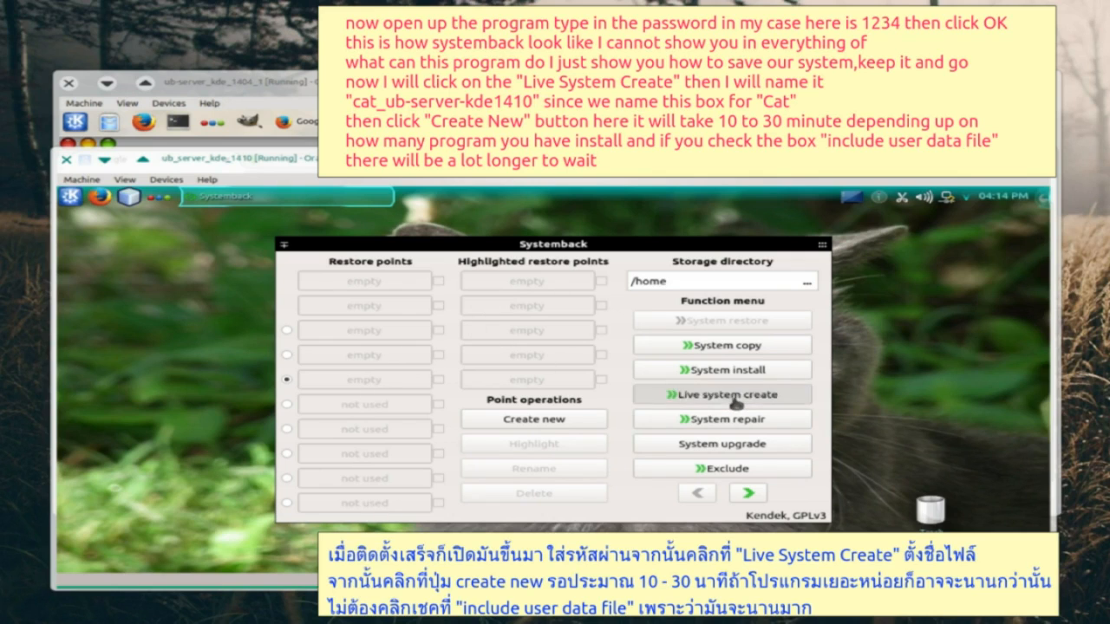
pyautogui.write('cat_ub-server-kde1410')
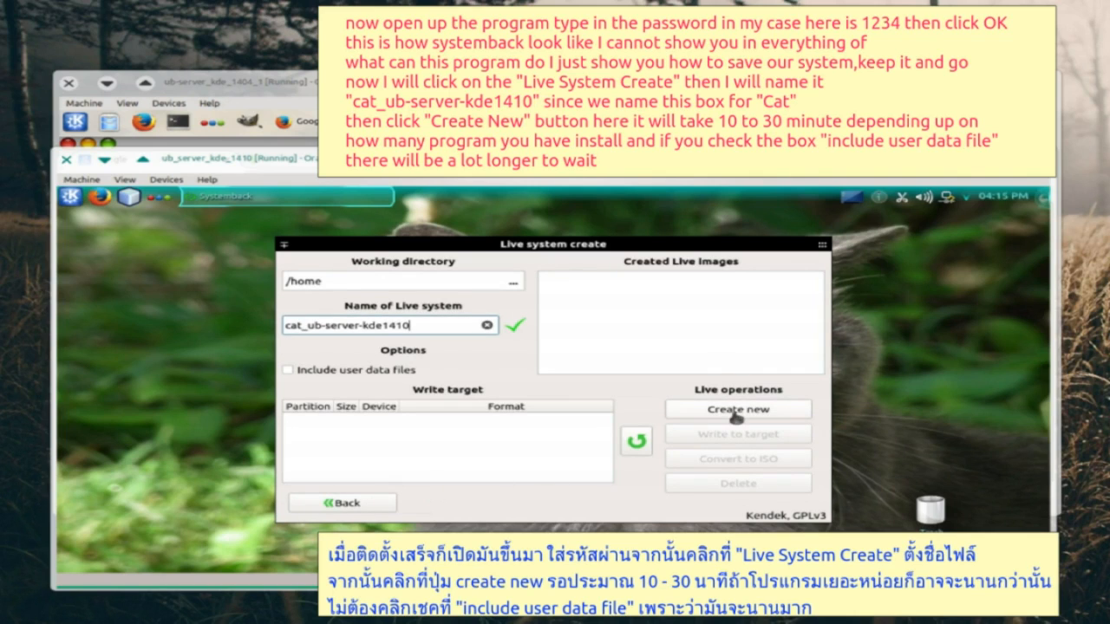
pyautogui.click(736, 411)
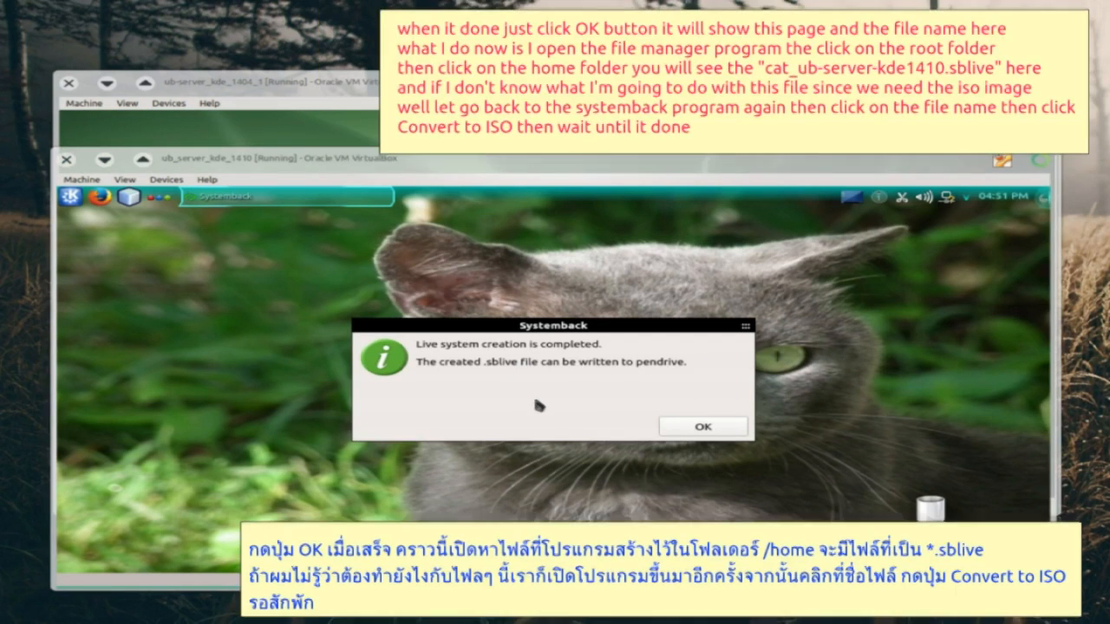
# - Dismiss the completion message and check /home in the file manager for the .sblive file
pyautogui.click(669, 430)
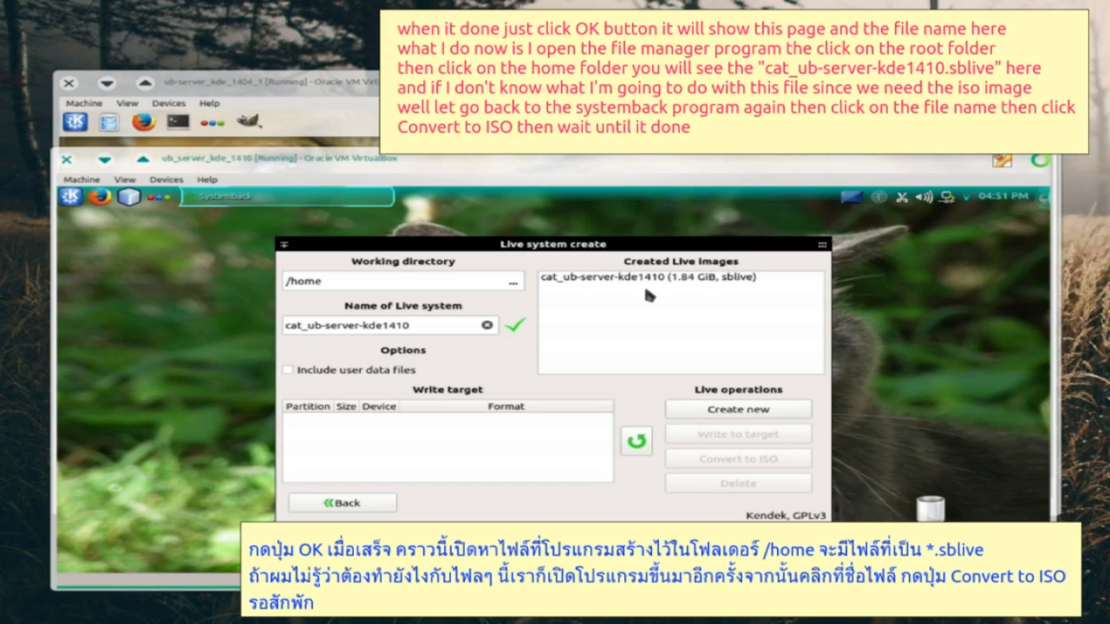
pyautogui.click(70, 196)
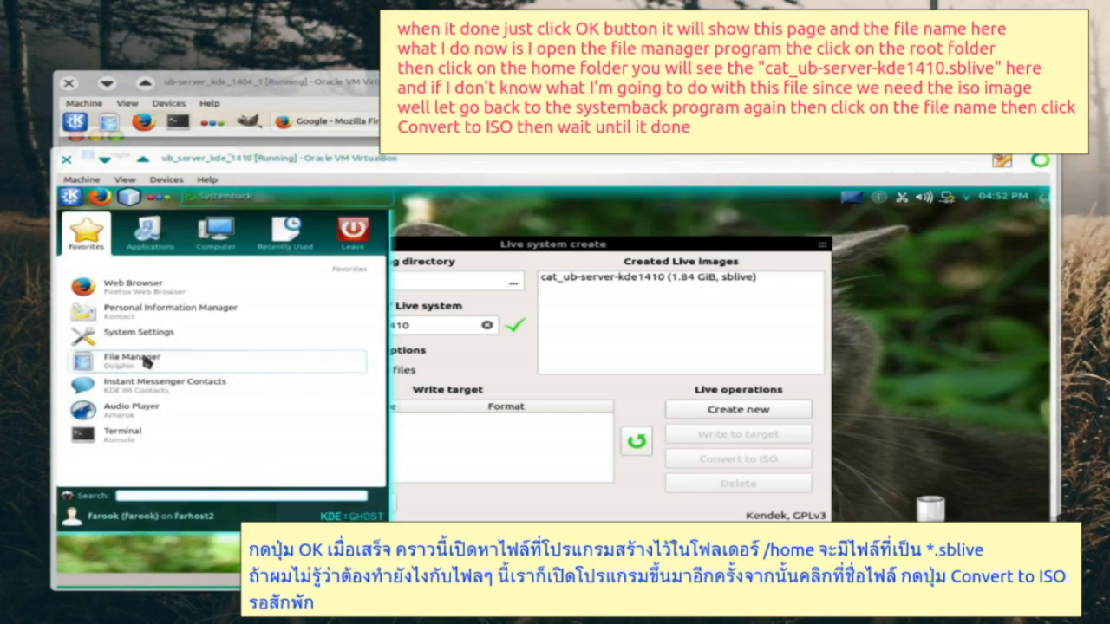
pyautogui.click(130, 359)
pyautogui.click(89, 305)
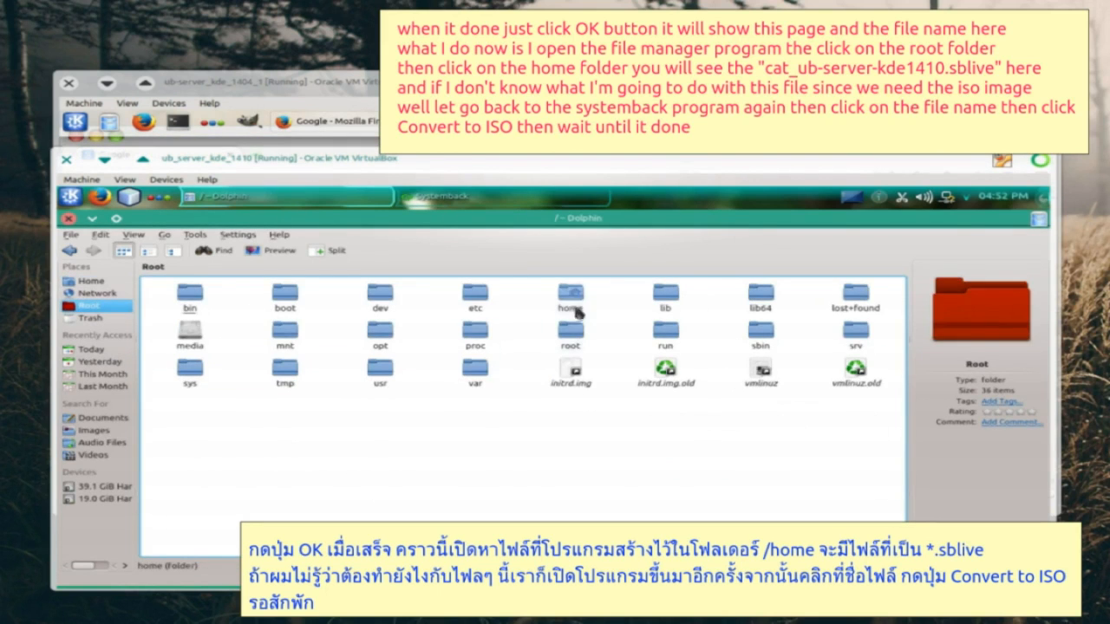
pyautogui.click(572, 299)
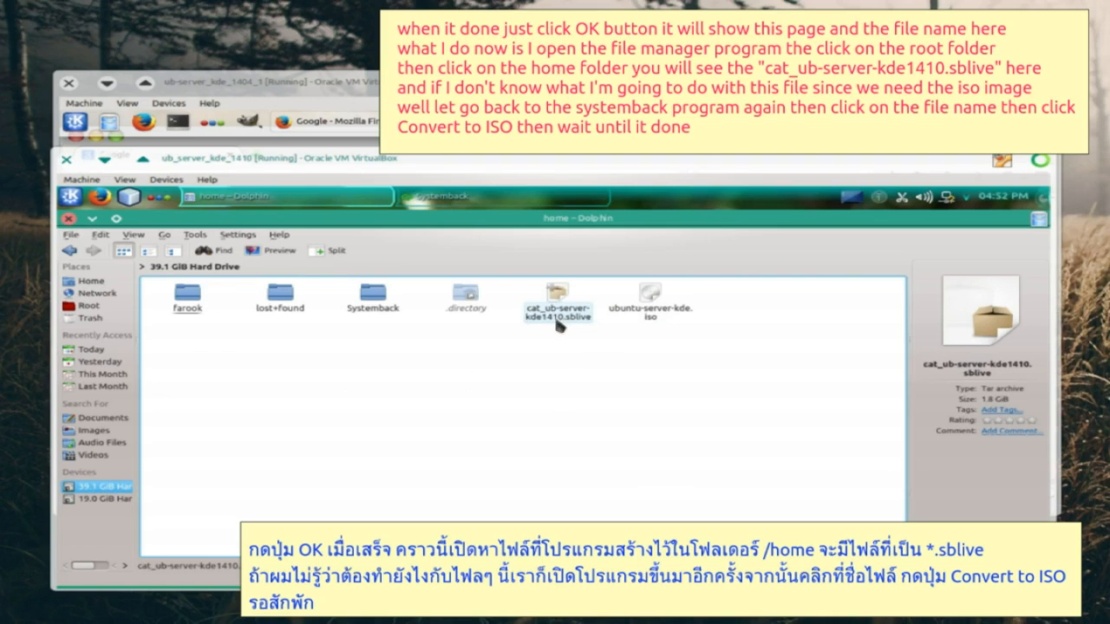
# - Convert the cat_ub-server-kde1410 live image to ISO in Systemback
pyautogui.click(91, 217)
pyautogui.click(618, 276)
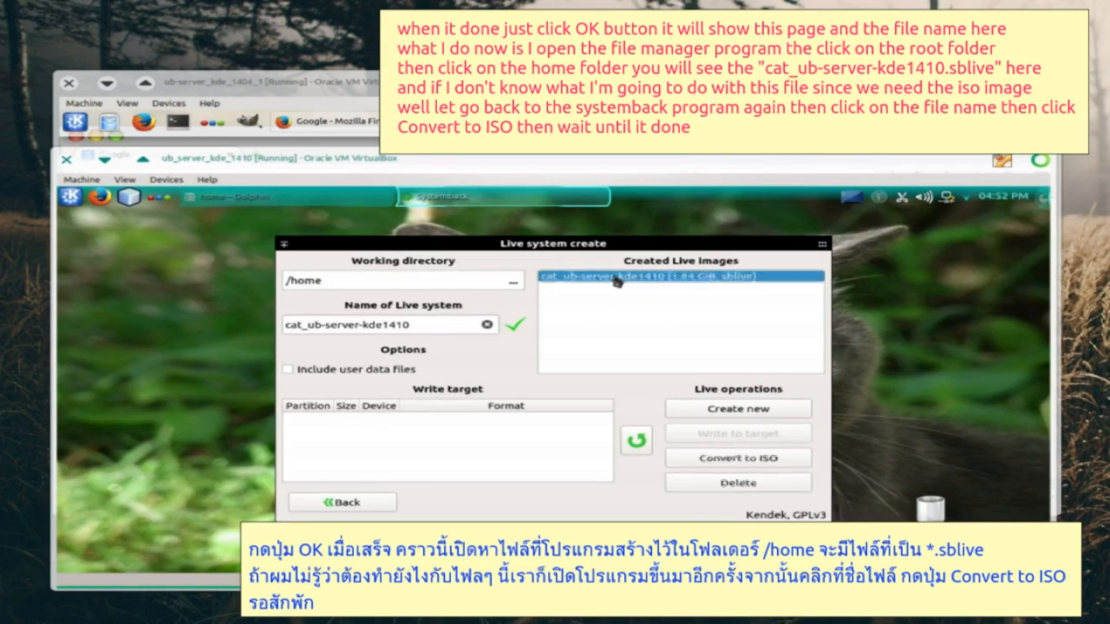
pyautogui.click(731, 465)
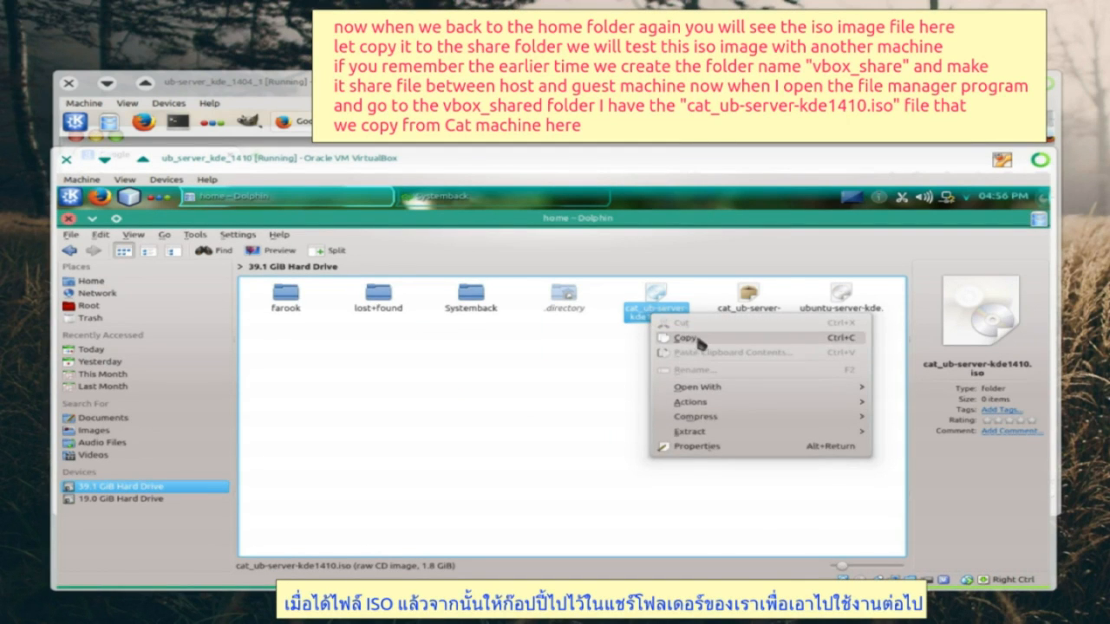
# - Copy cat_ub-server-kde1410.iso from /home into /media/sf_vbox_shared
pyautogui.click(698, 339)
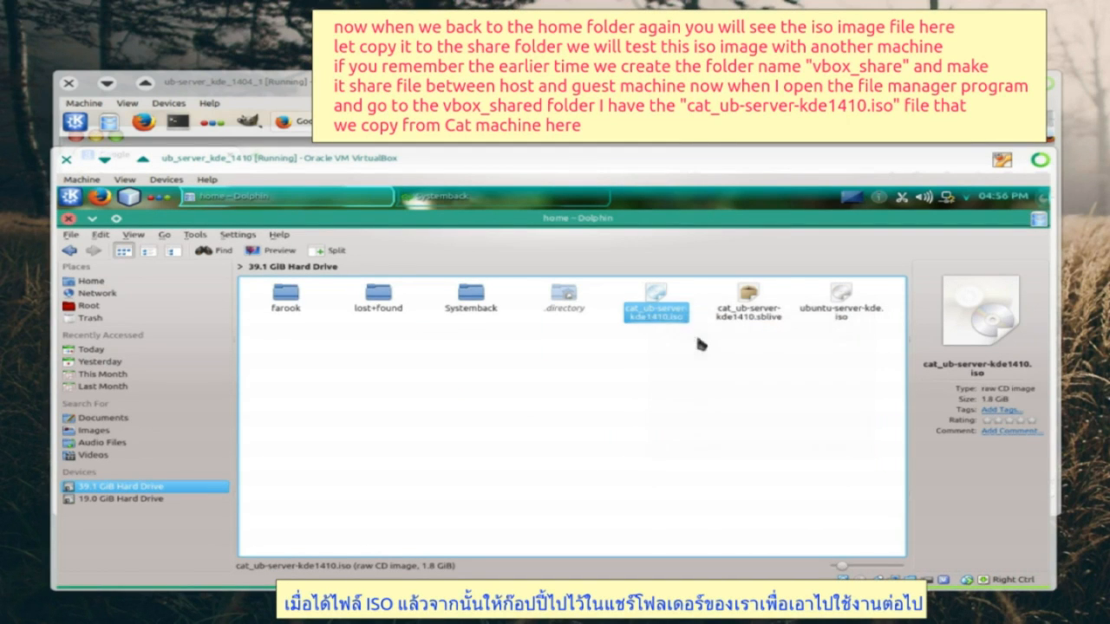
pyautogui.click(88, 305)
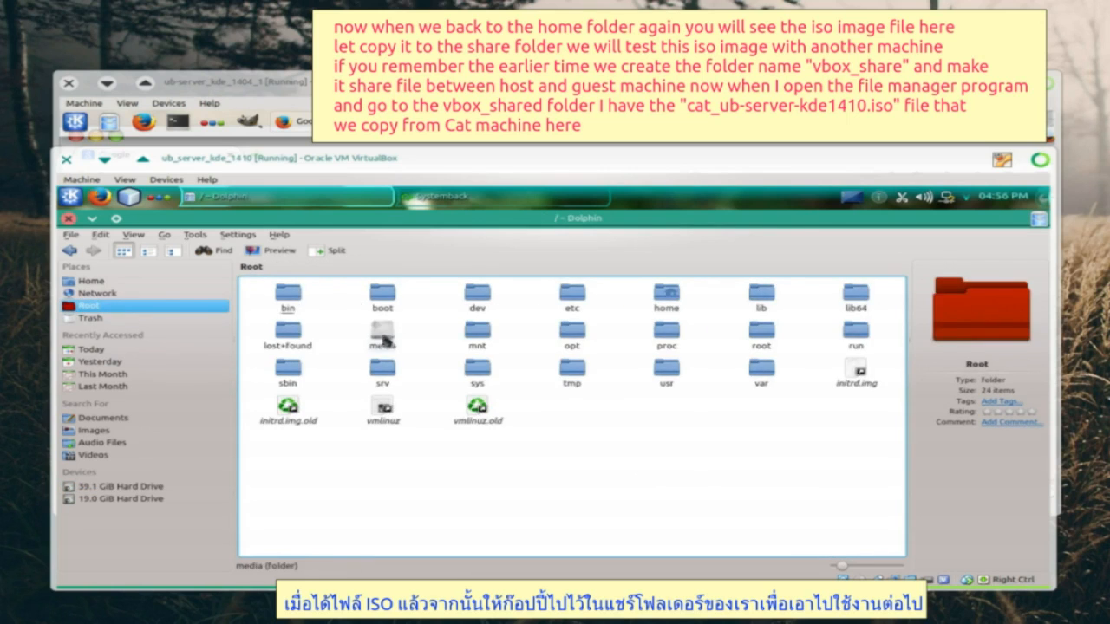
pyautogui.click(387, 338)
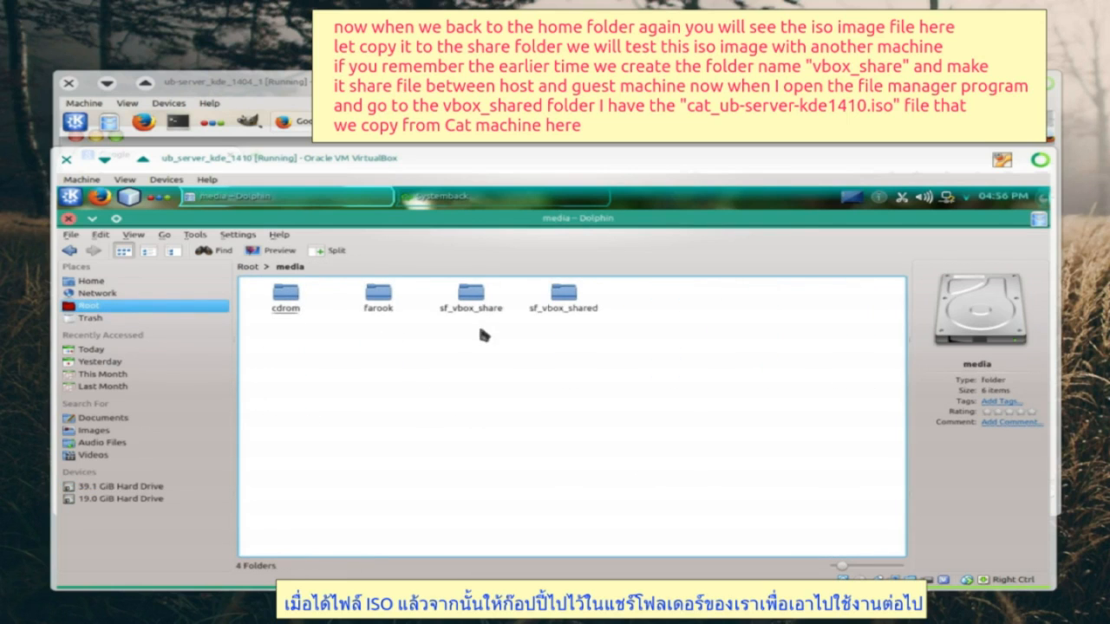
pyautogui.click(563, 295)
pyautogui.rightClick(354, 330)
pyautogui.click(415, 404)
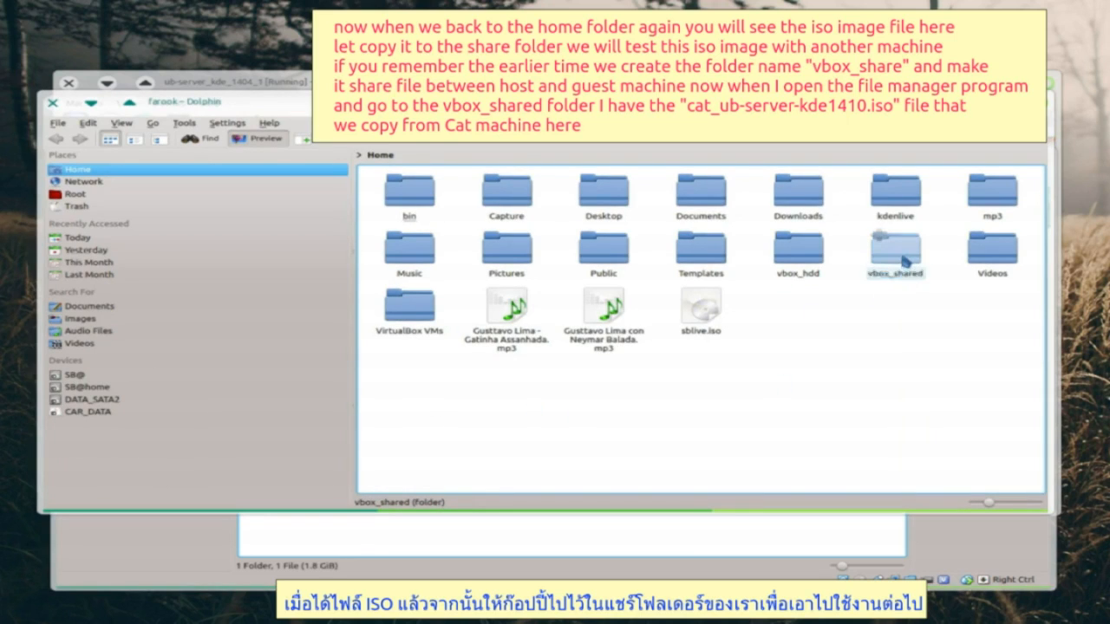
# - Confirm the ISO is in the host's vbox_shared folder and return to the ub-server_kde_1404_1 machine
pyautogui.click(898, 253)
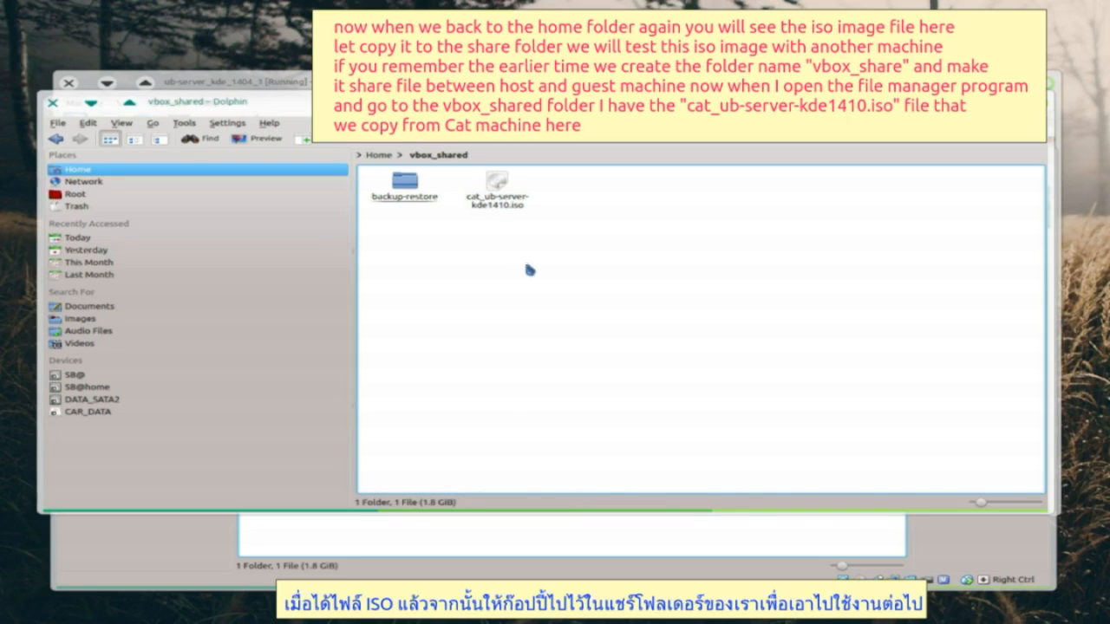
pyautogui.click(91, 104)
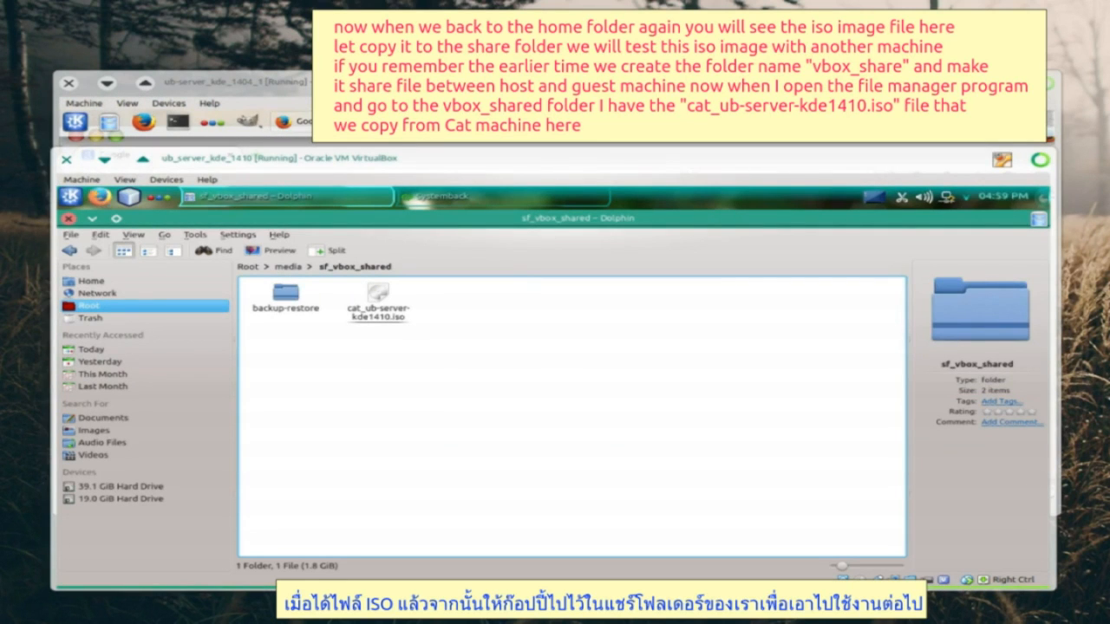
pyautogui.click(411, 83)
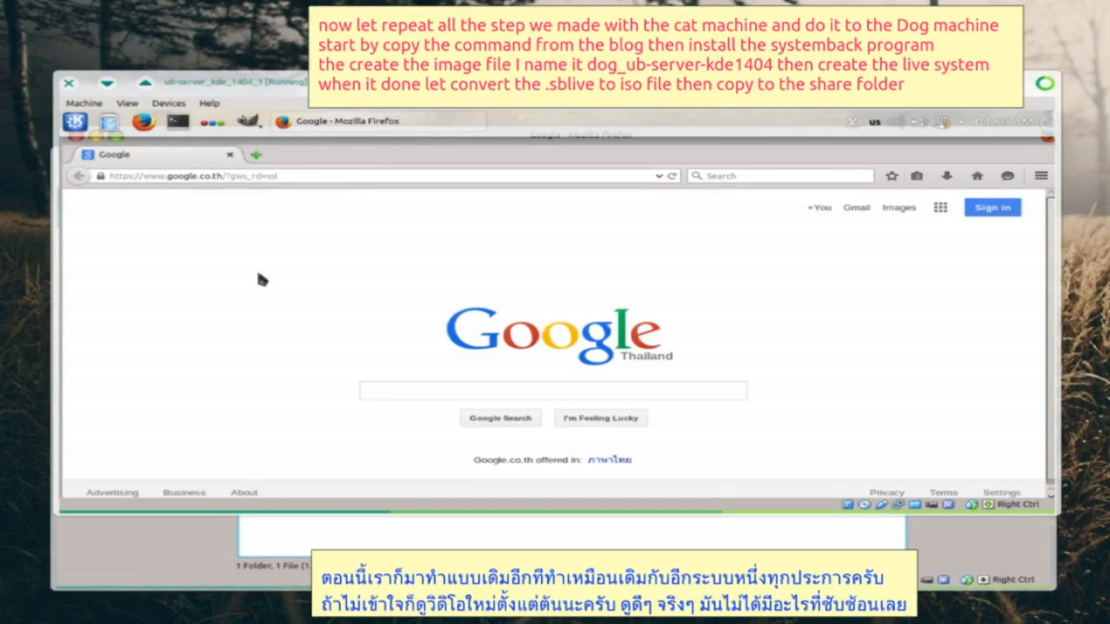
# - In the 14.04 guest, install Systemback and create the dog_ub-server-kde1404 live image
pyautogui.click(375, 391)
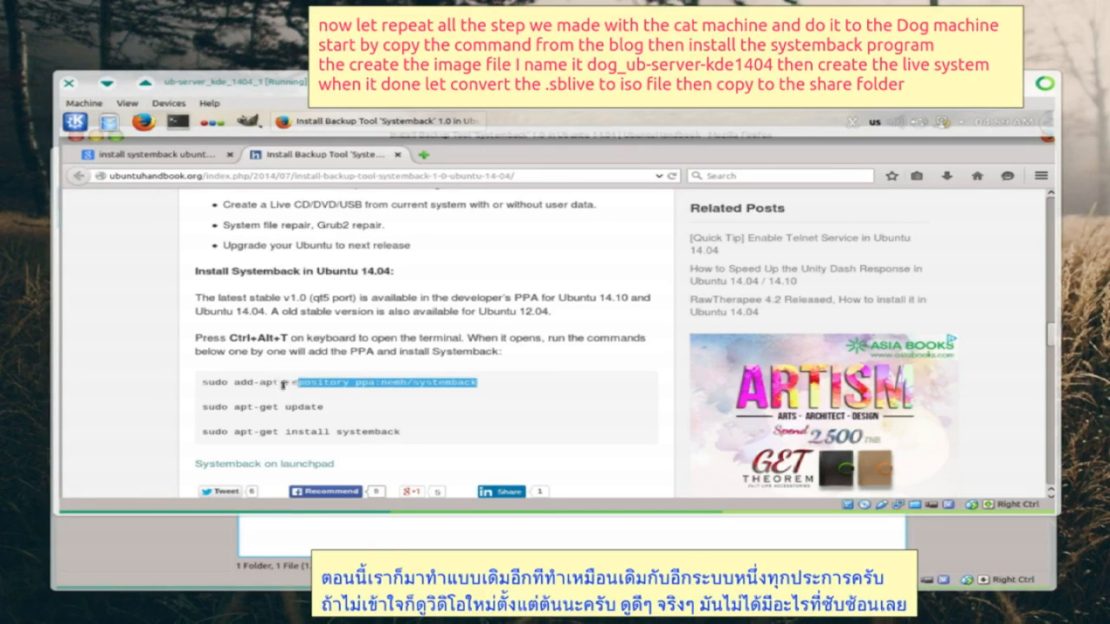
pyautogui.moveTo(298, 383); pyautogui.dragTo(233, 385)
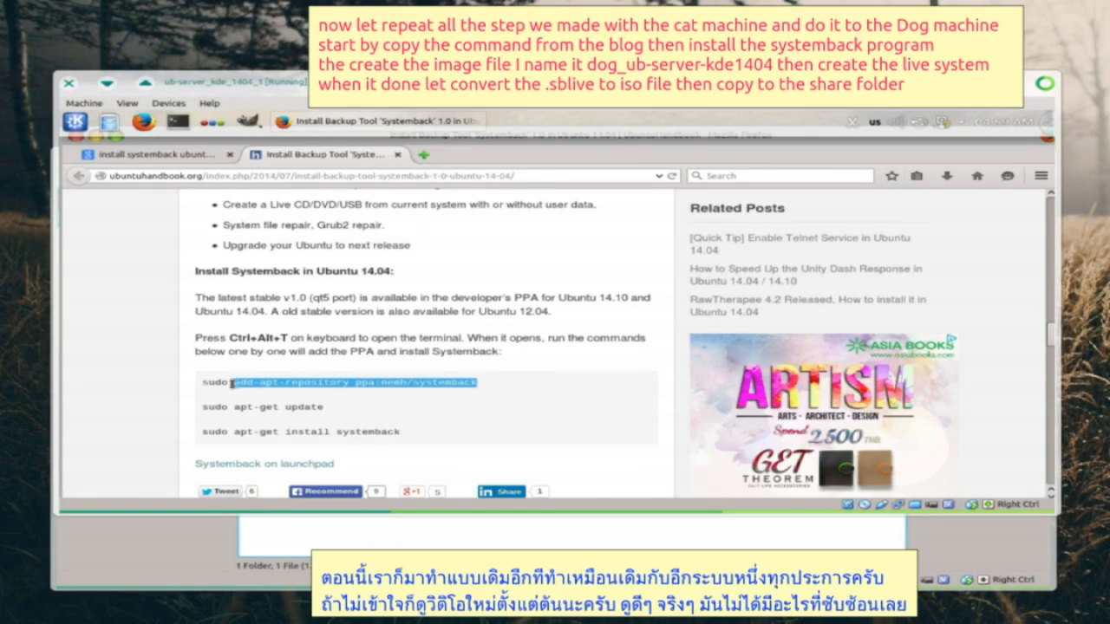
pyautogui.rightClick(243, 381)
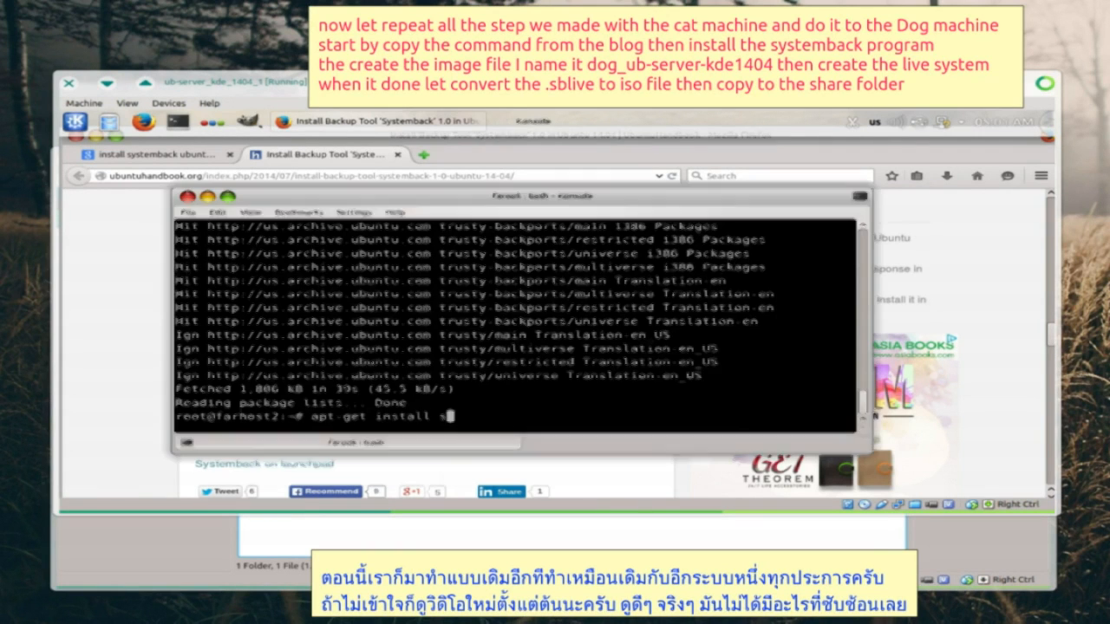
pyautogui.write('systemback -y')
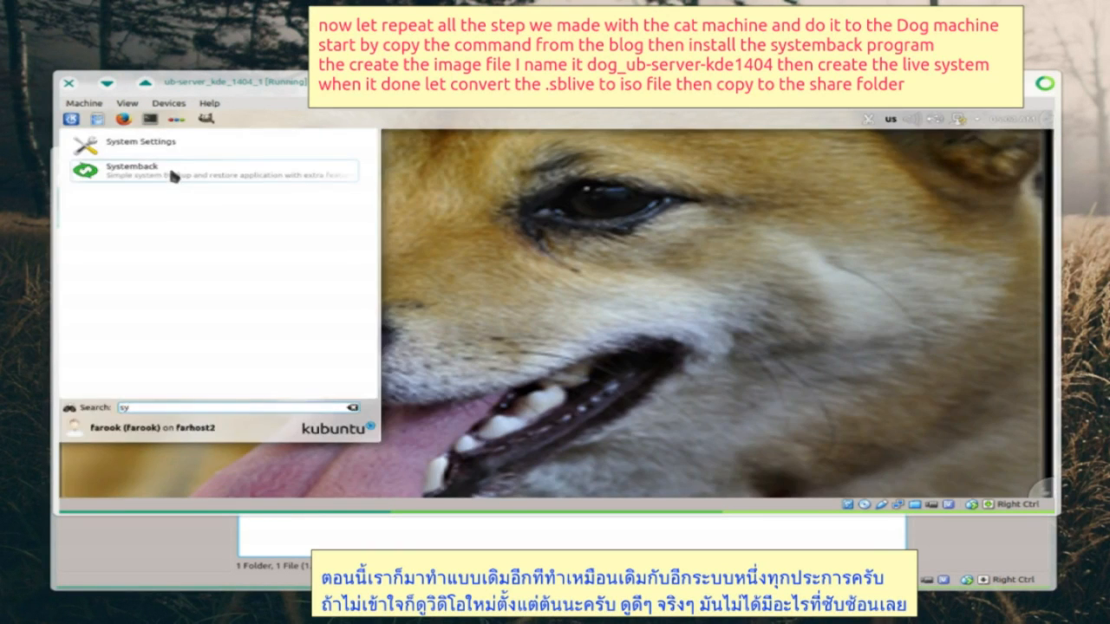
pyautogui.click(176, 178)
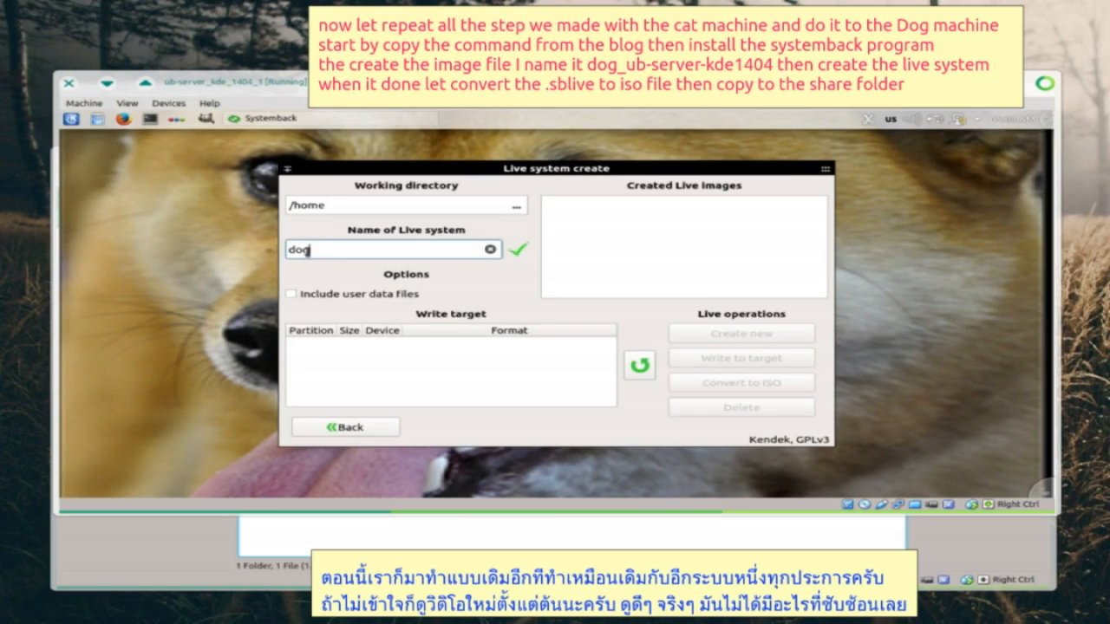
pyautogui.write('_ub-server-kde1404')
pyautogui.click(726, 335)
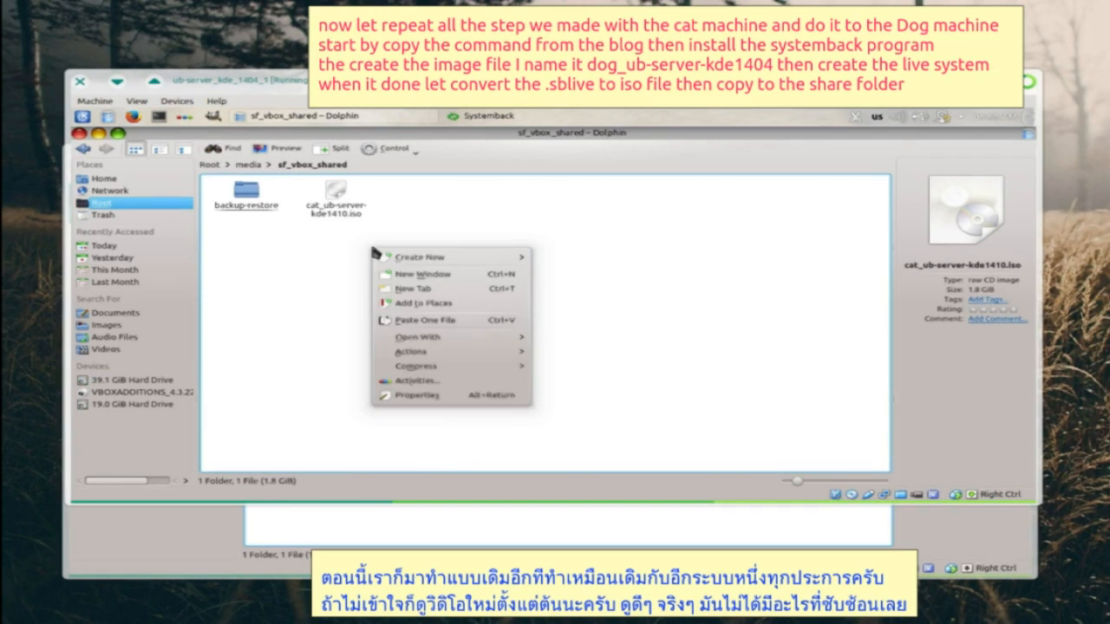
# - Paste dog_ub-server-kde1404.iso into sf_vbox_shared, then power off the guest machine
pyautogui.click(419, 320)
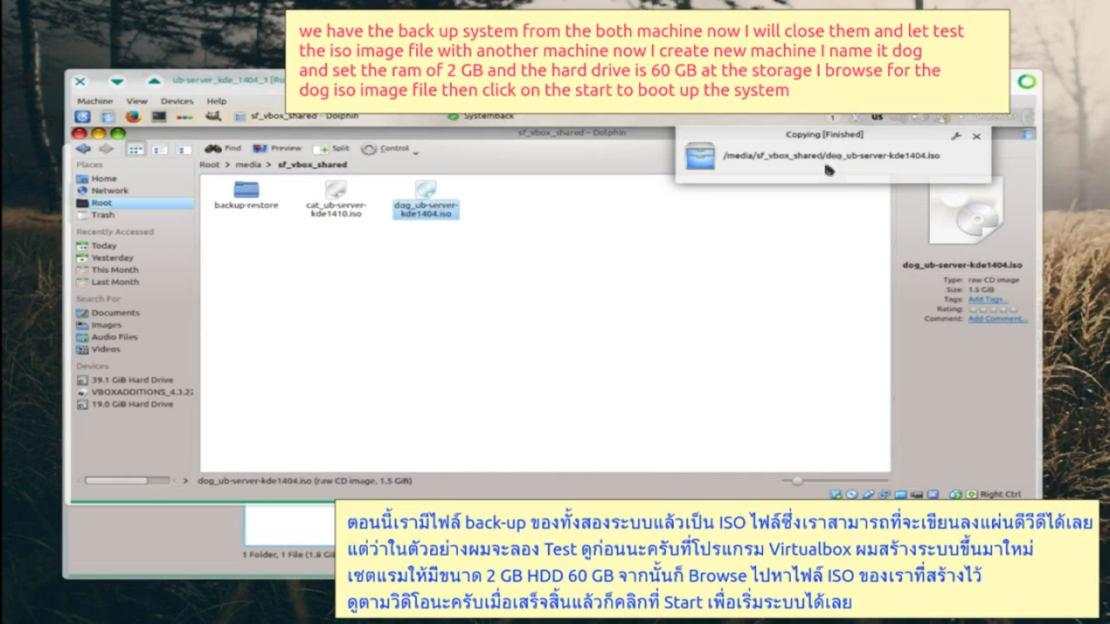
pyautogui.click(976, 136)
pyautogui.click(609, 342)
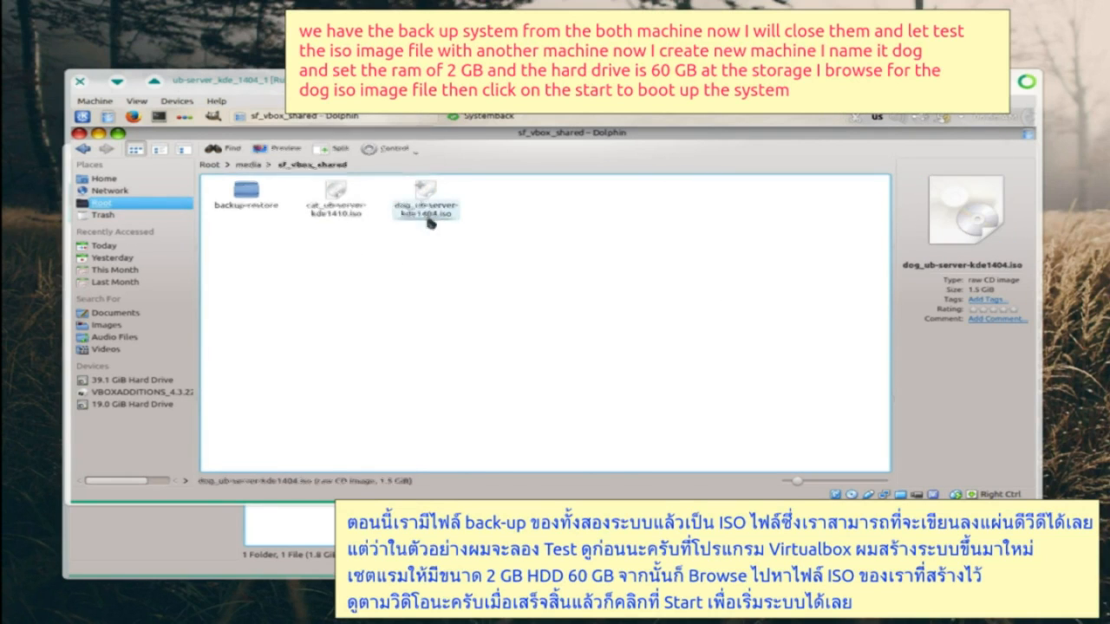
pyautogui.click(80, 81)
pyautogui.click(555, 333)
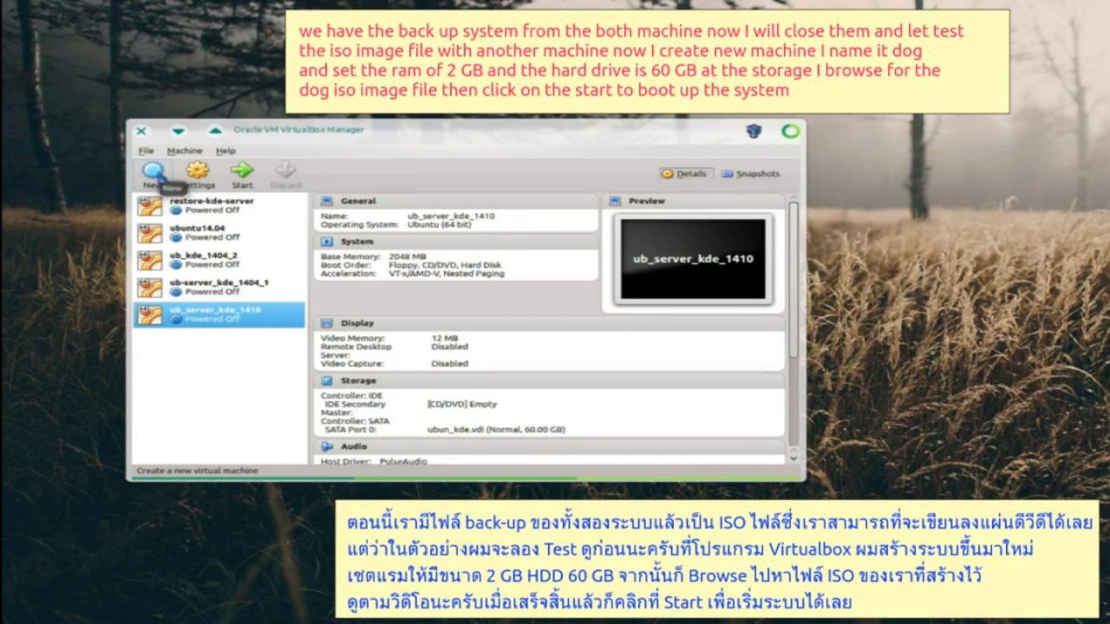
# - Create a new VM named dog with about 2048 MB memory and a 60 GB disk
pyautogui.click(157, 176)
pyautogui.write('dog')
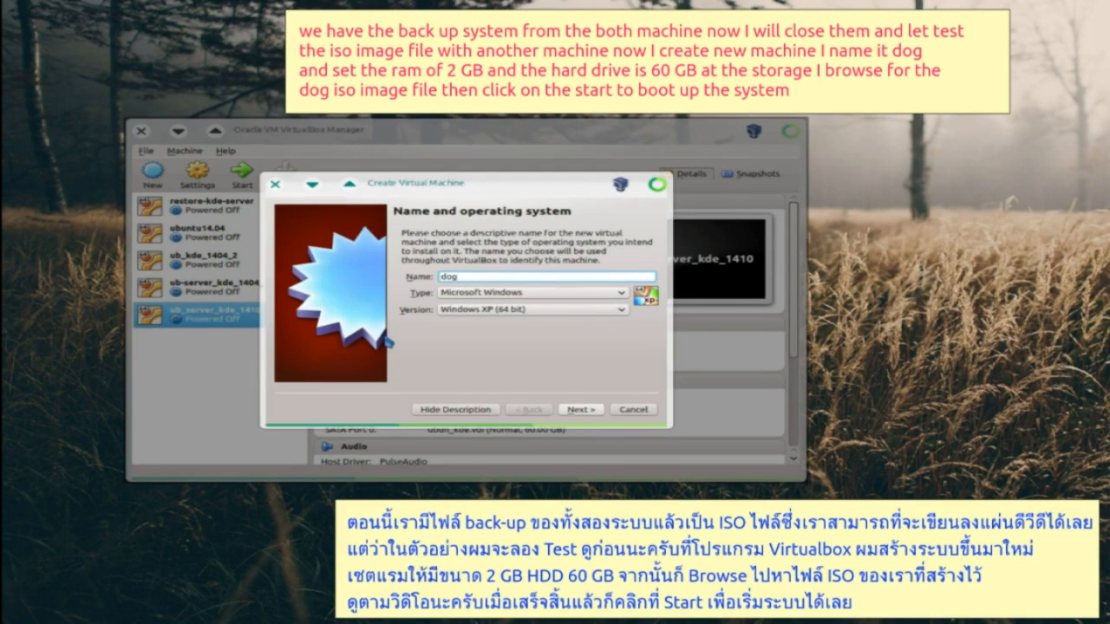
pyautogui.click(580, 409)
pyautogui.moveTo(415, 276); pyautogui.dragTo(448, 284)
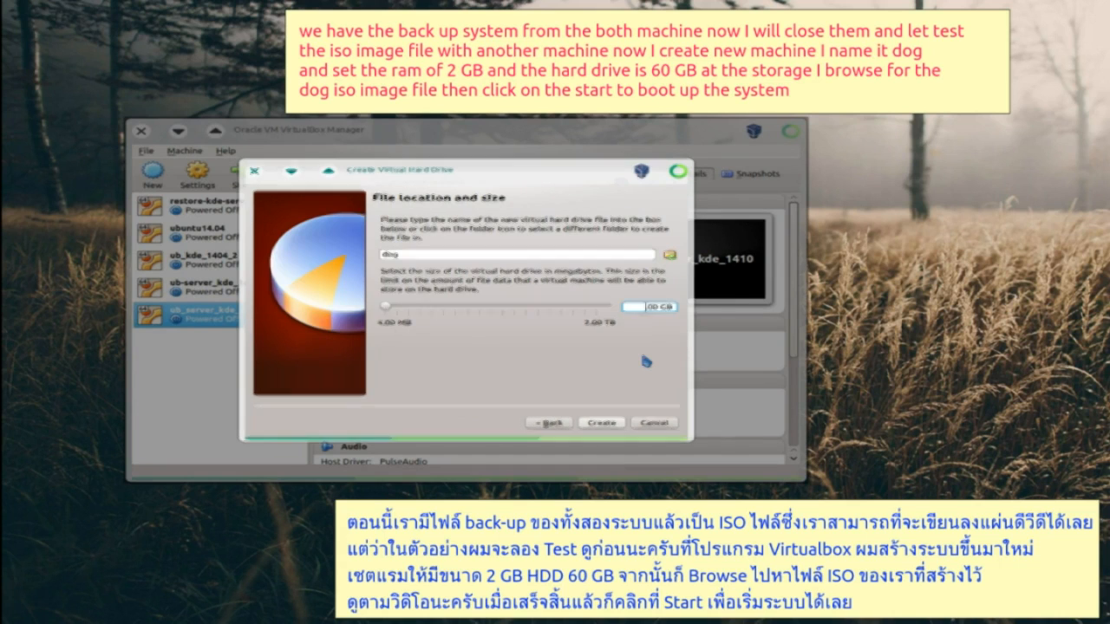
pyautogui.write('60')
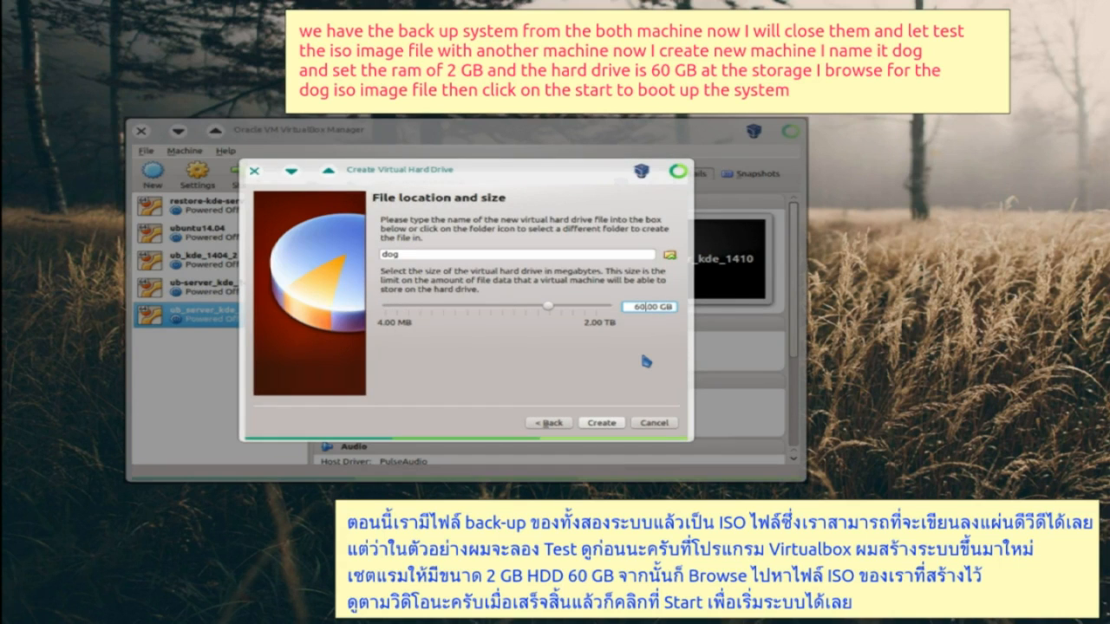
pyautogui.click(601, 422)
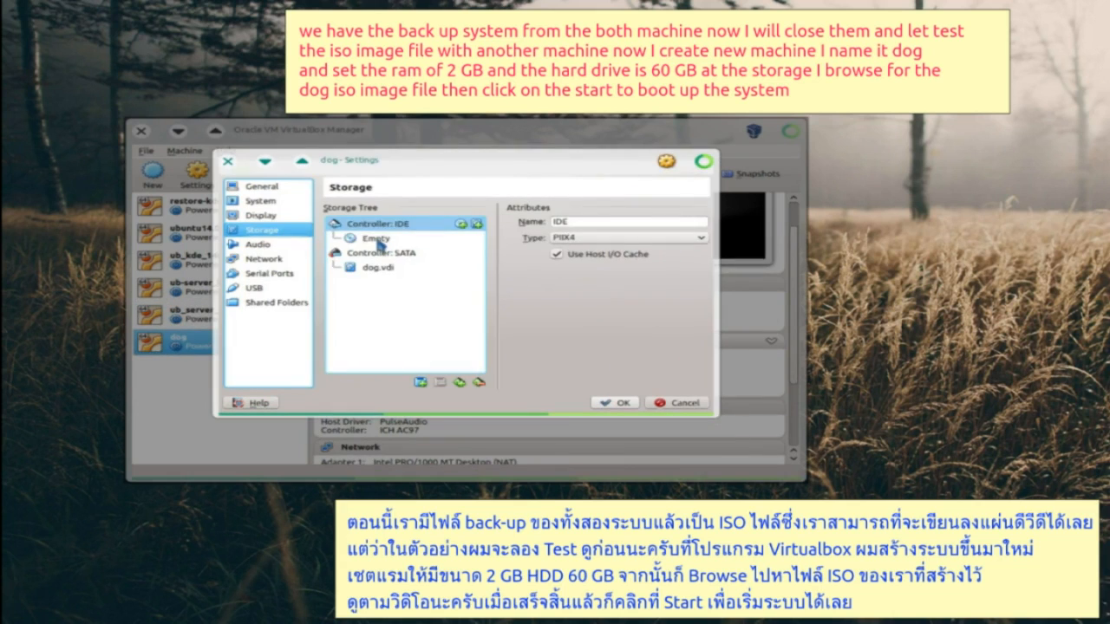
# - Attach dog_ub-server-kde1404.iso to the empty optical drive and start the dog machine
pyautogui.click(378, 241)
pyautogui.click(698, 222)
pyautogui.click(781, 239)
pyautogui.click(260, 208)
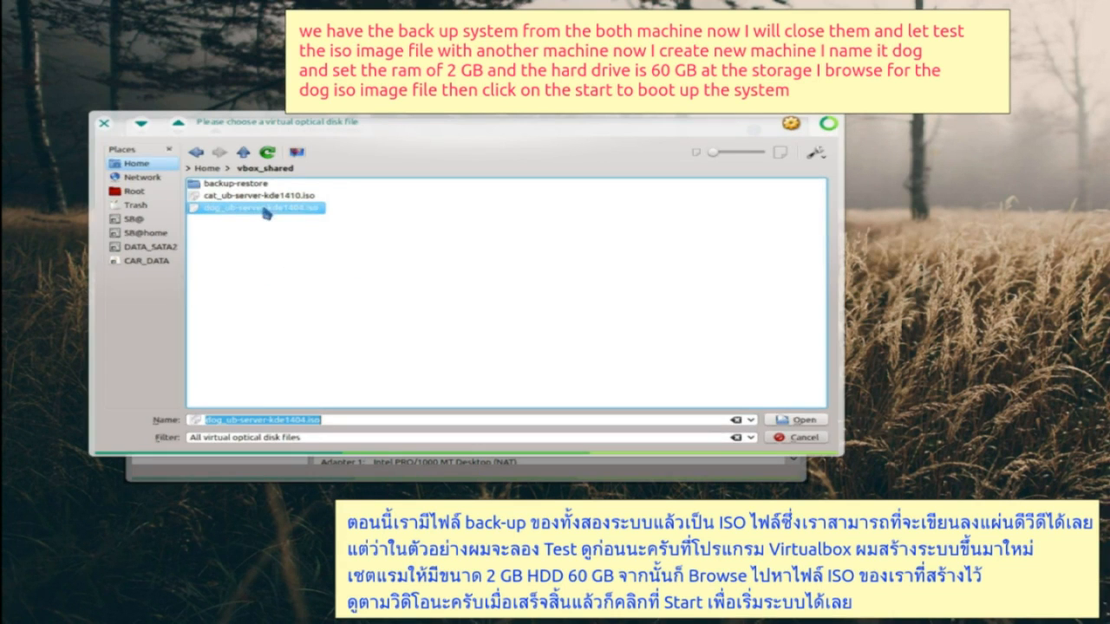
pyautogui.click(781, 422)
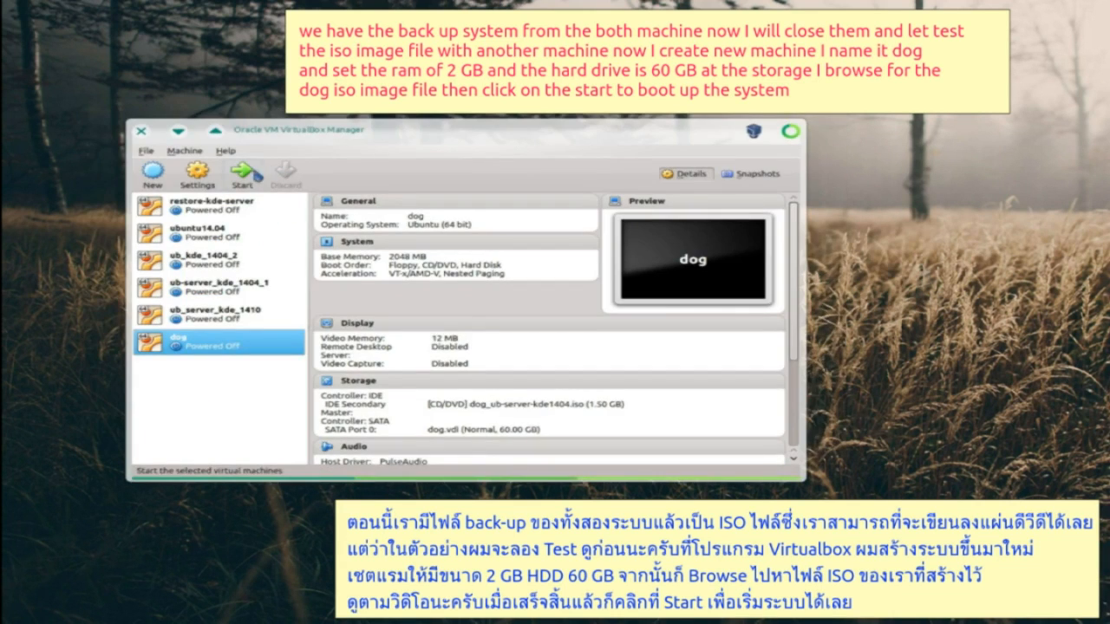
pyautogui.click(242, 173)
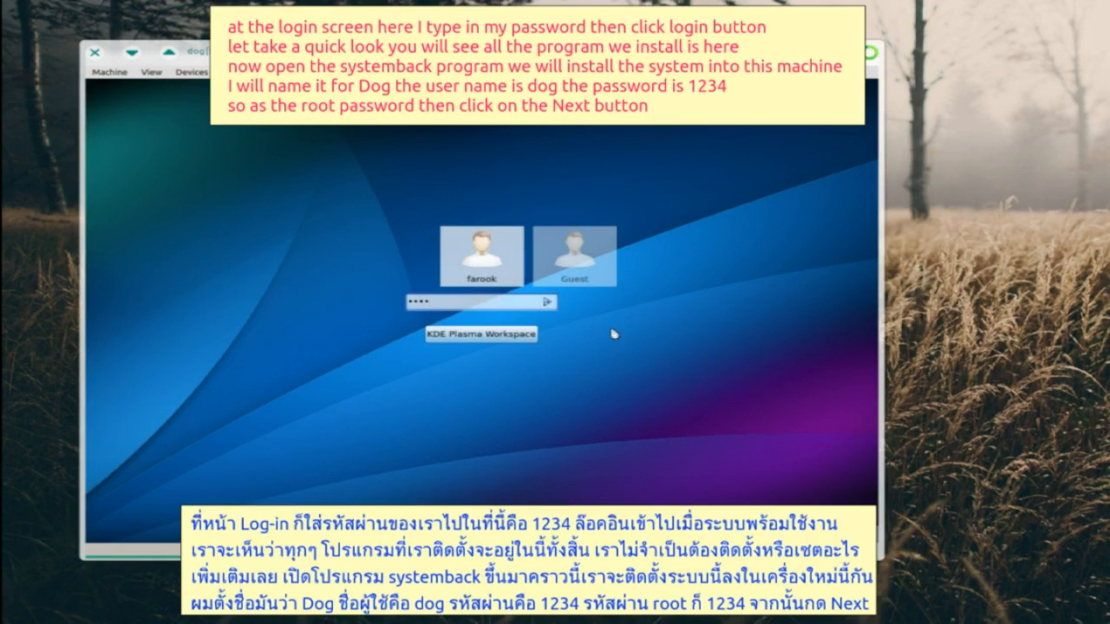
# - Log into the dog guest, launch Systemback via 'sy', and advance System Install with hostname doghost
pyautogui.click(547, 301)
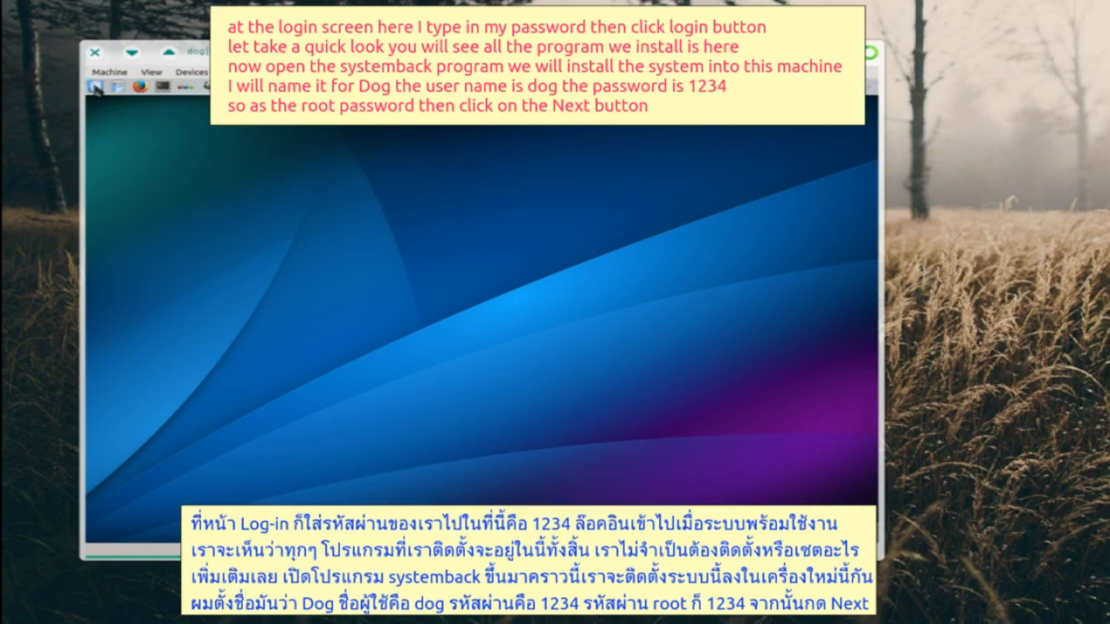
pyautogui.click(95, 87)
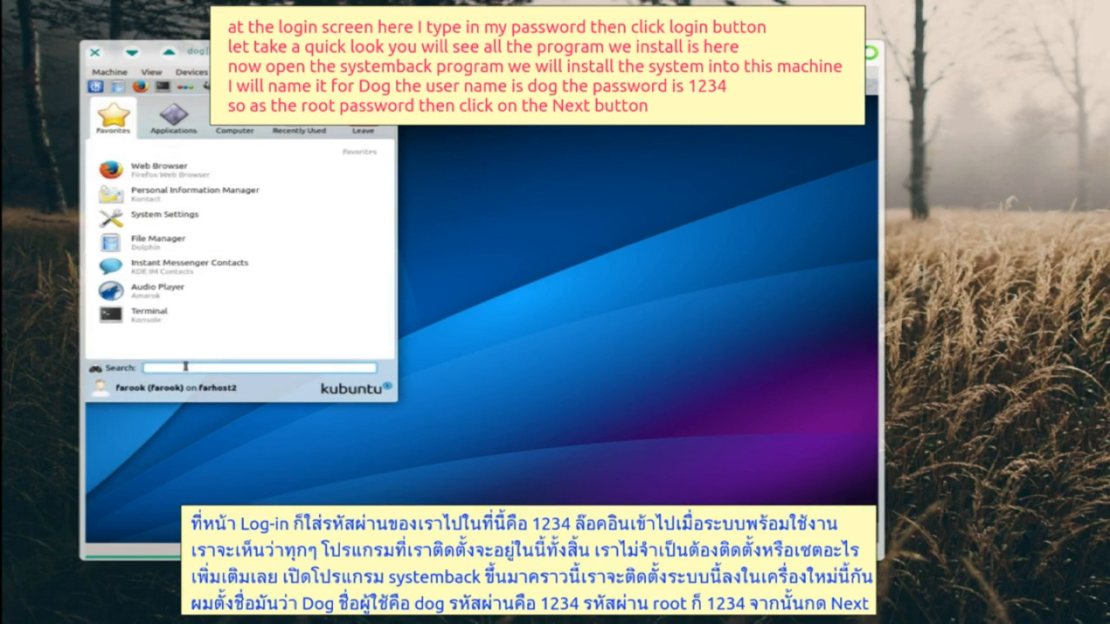
pyautogui.write('sy')
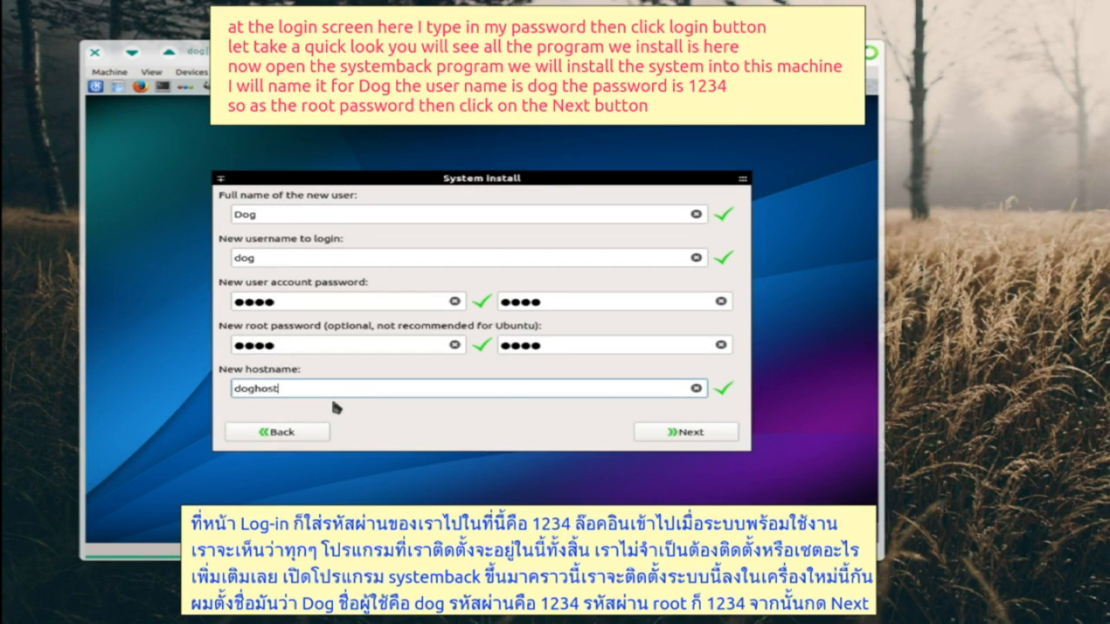
pyautogui.click(676, 433)
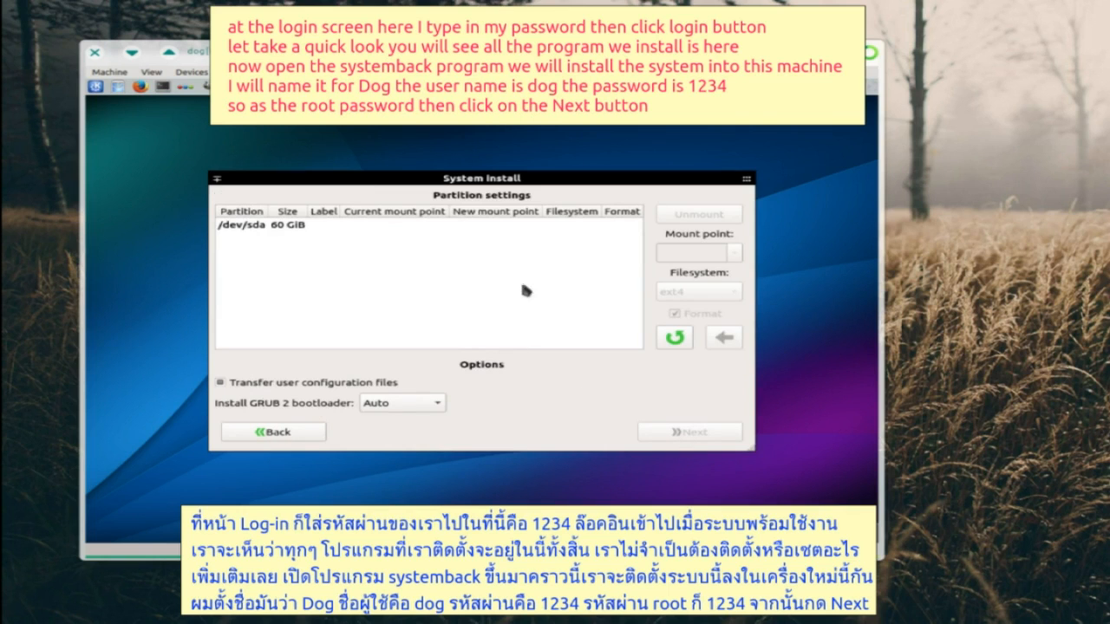
# - Delete the 60 GiB /dev/sda entry and create a 20.94 GiB first partition (21439 MiB)
pyautogui.click(293, 227)
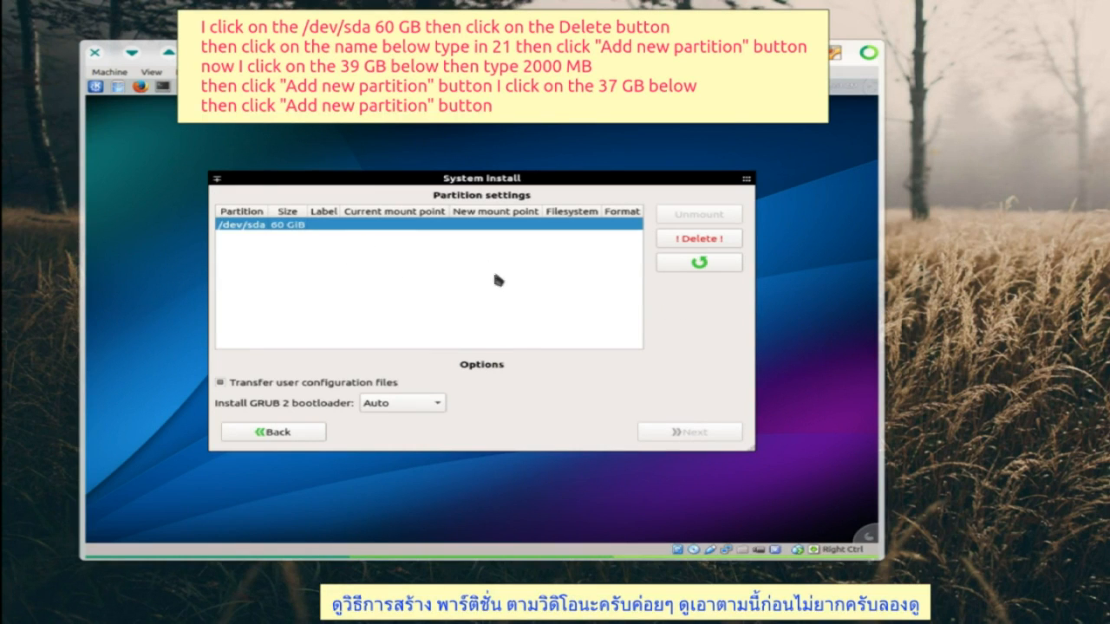
pyautogui.click(693, 239)
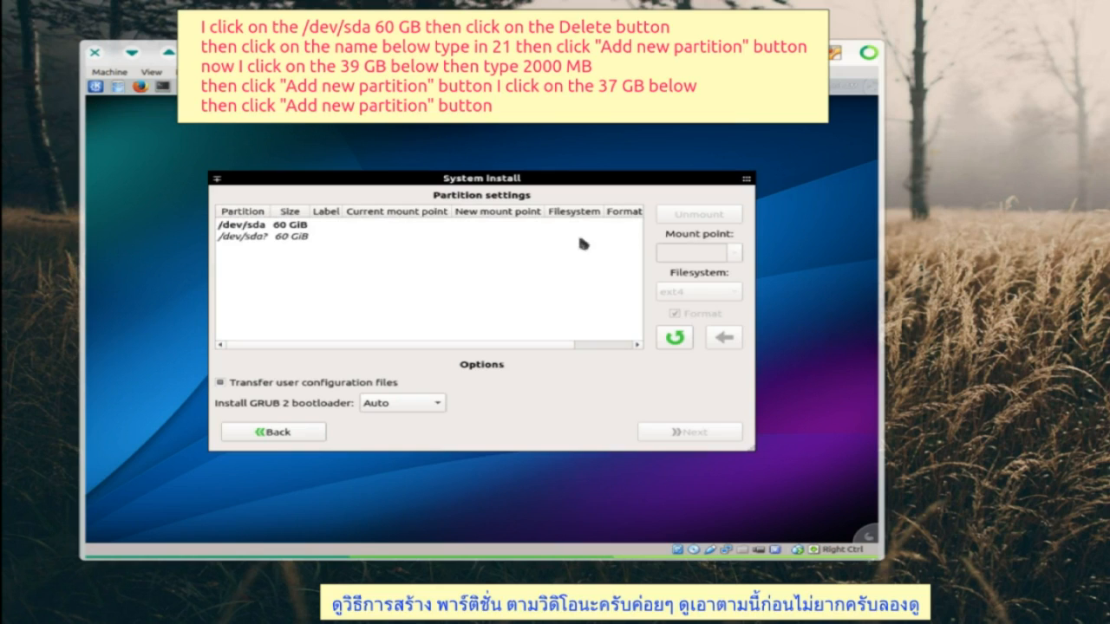
pyautogui.click(282, 237)
pyautogui.write('1439 MiB')
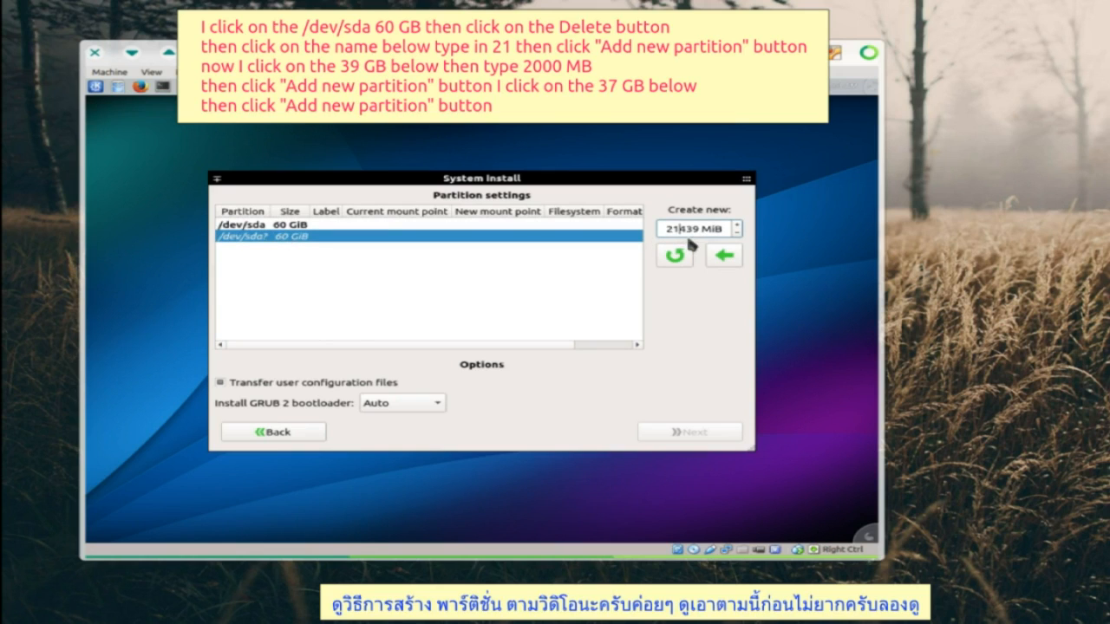
pyautogui.click(724, 254)
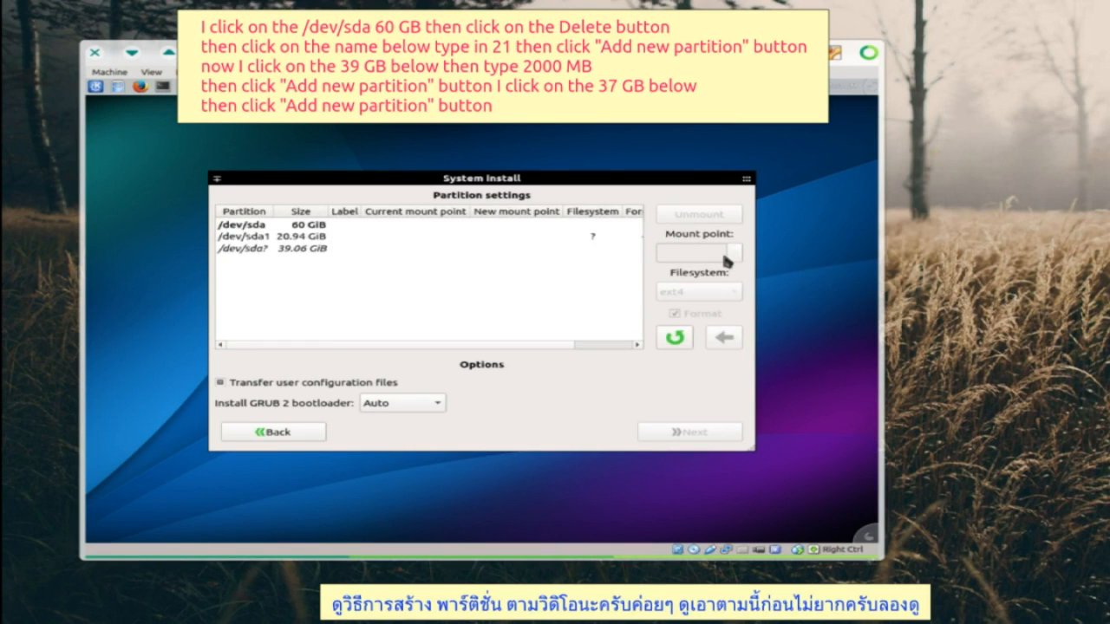
# - Add a 1.95 GiB (2000 MiB) second partition and a 37.11 GiB third from the remainder
pyautogui.click(301, 250)
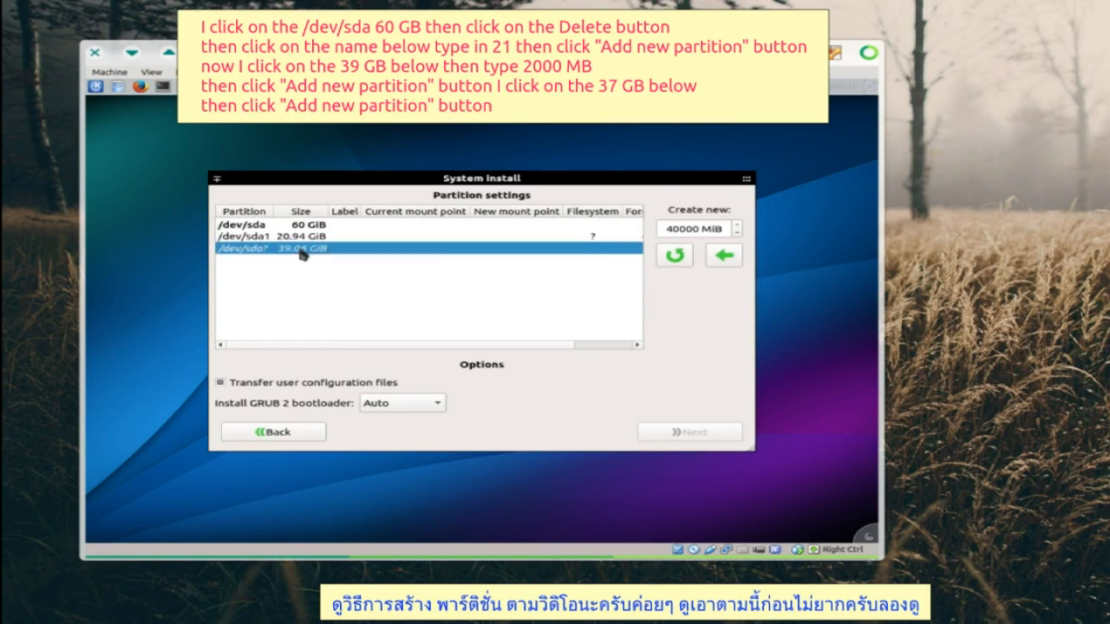
pyautogui.click(680, 230)
pyautogui.press('BackSpace')
pyautogui.press('BackSpace')
pyautogui.write('2')
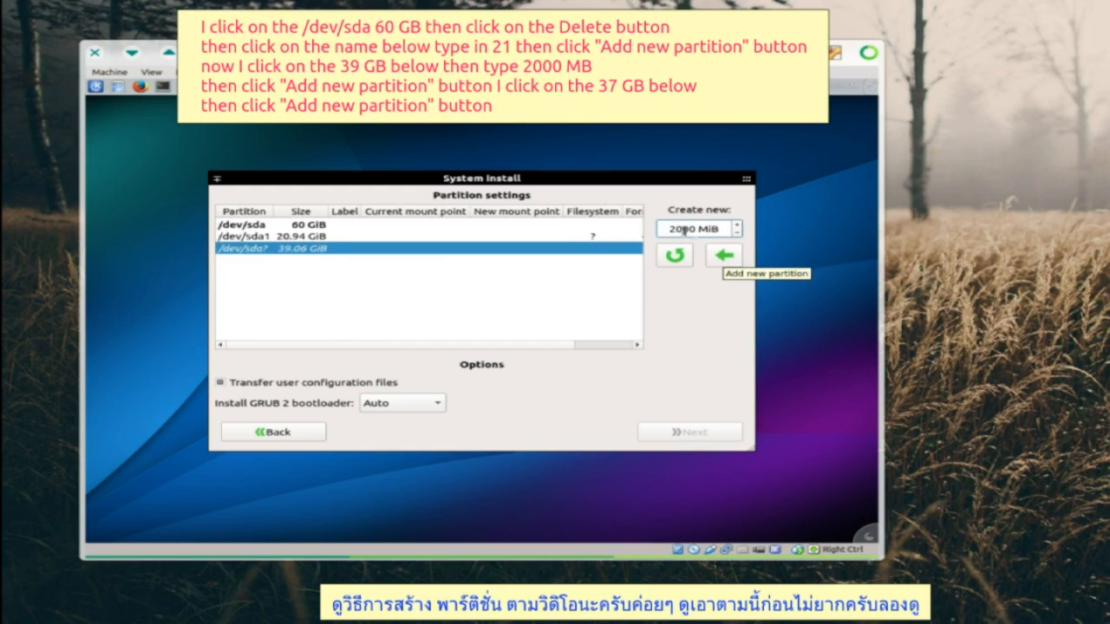
pyautogui.click(722, 256)
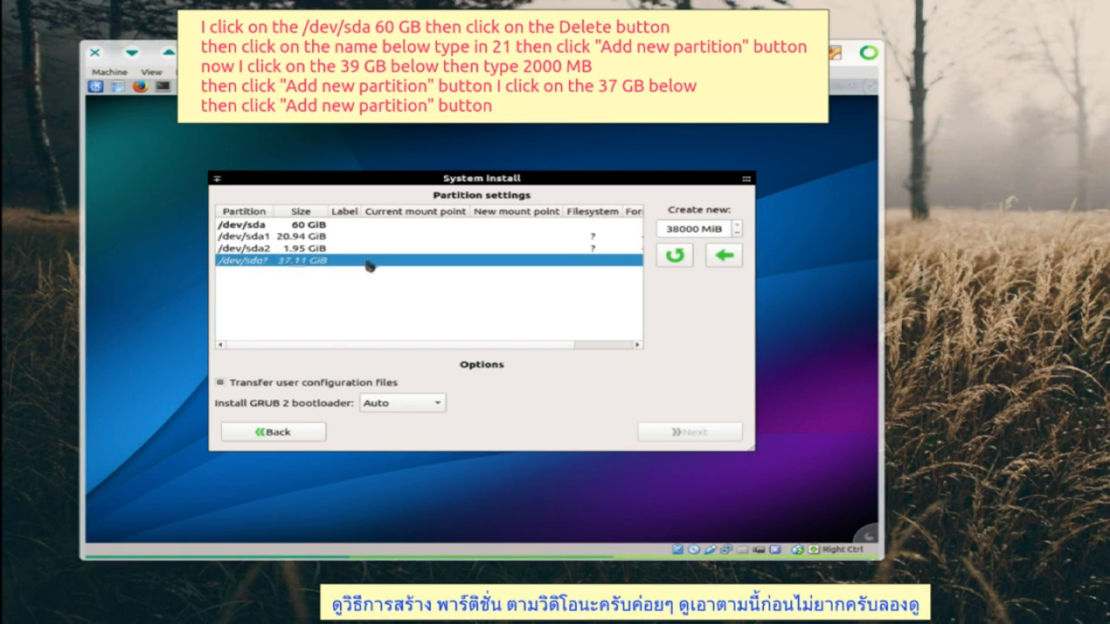
pyautogui.click(724, 256)
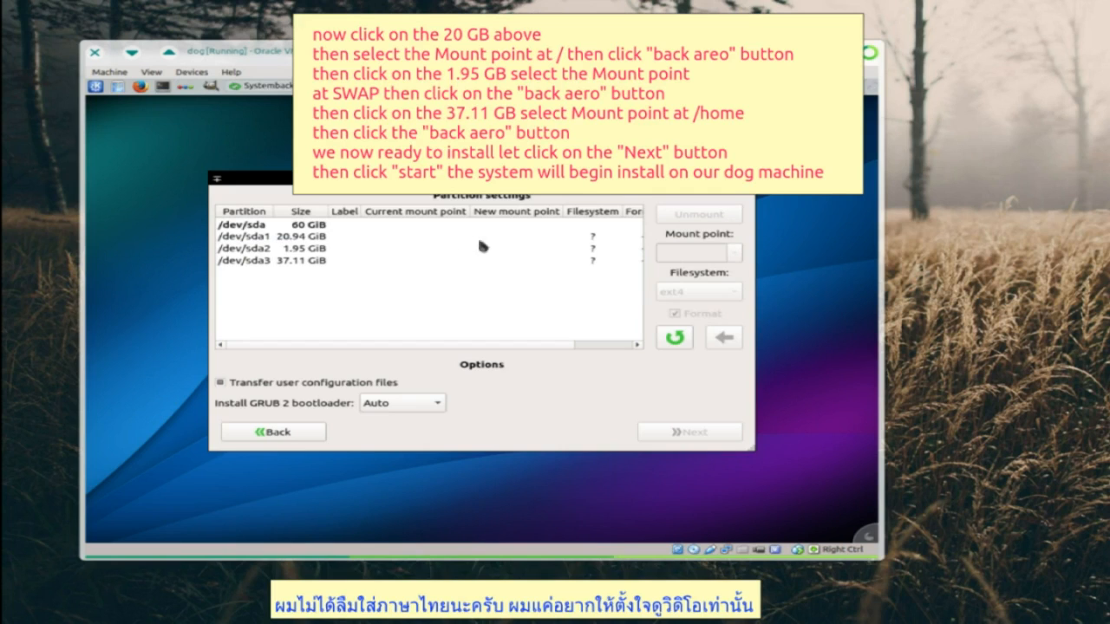
# - Assign /dev/sda1 as / with ext4 and /dev/sda2 as SWAP
pyautogui.click(434, 235)
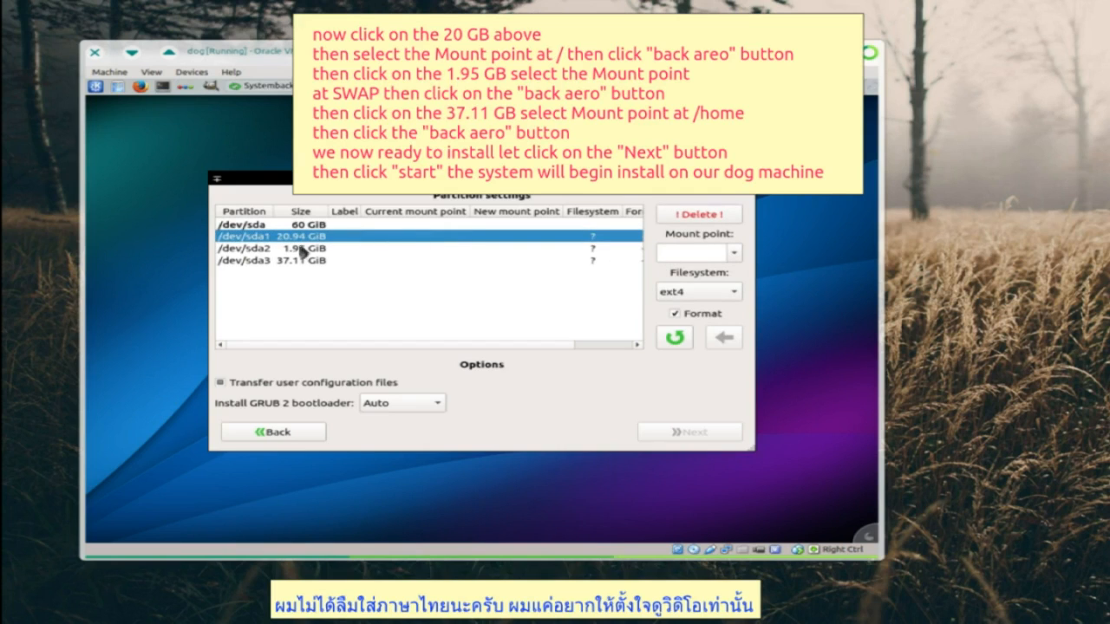
pyautogui.click(734, 252)
pyautogui.click(712, 284)
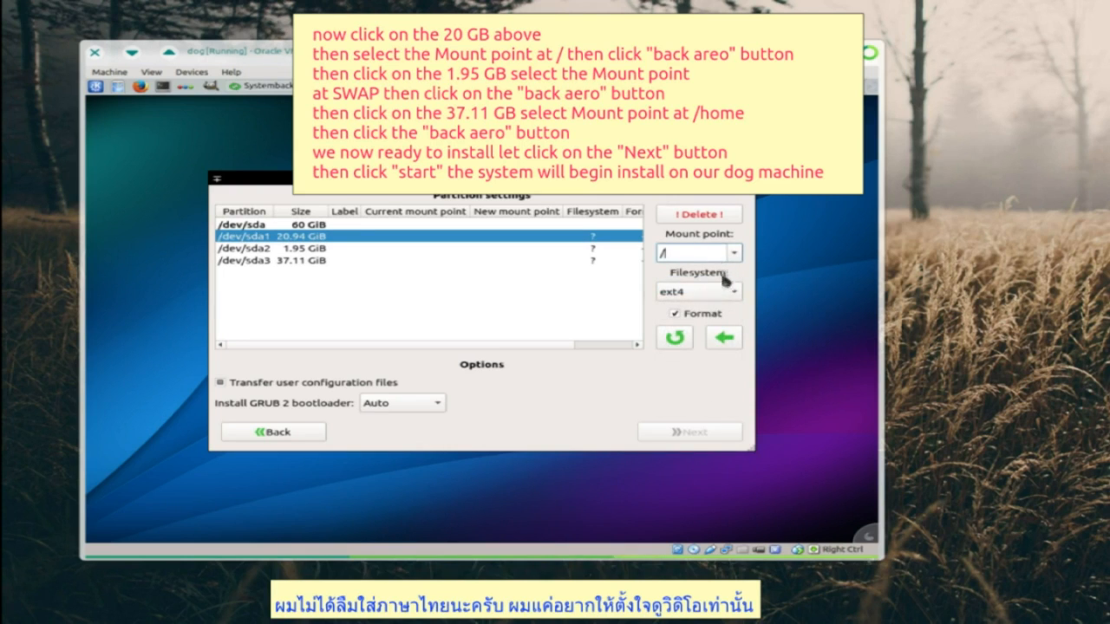
pyautogui.click(724, 337)
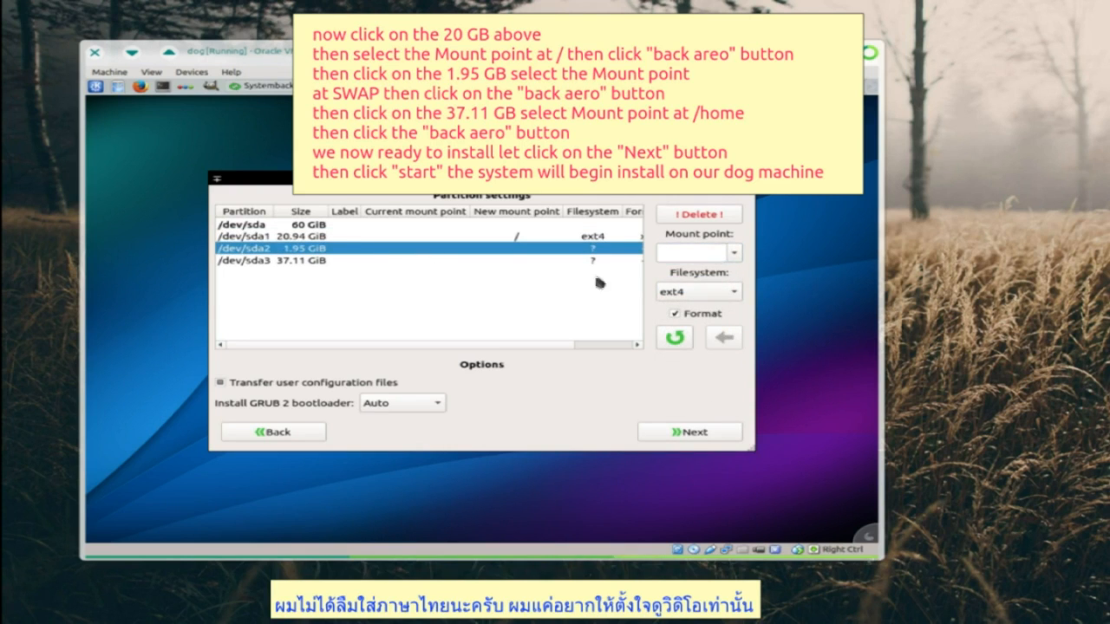
pyautogui.click(733, 252)
pyautogui.click(690, 407)
pyautogui.click(724, 337)
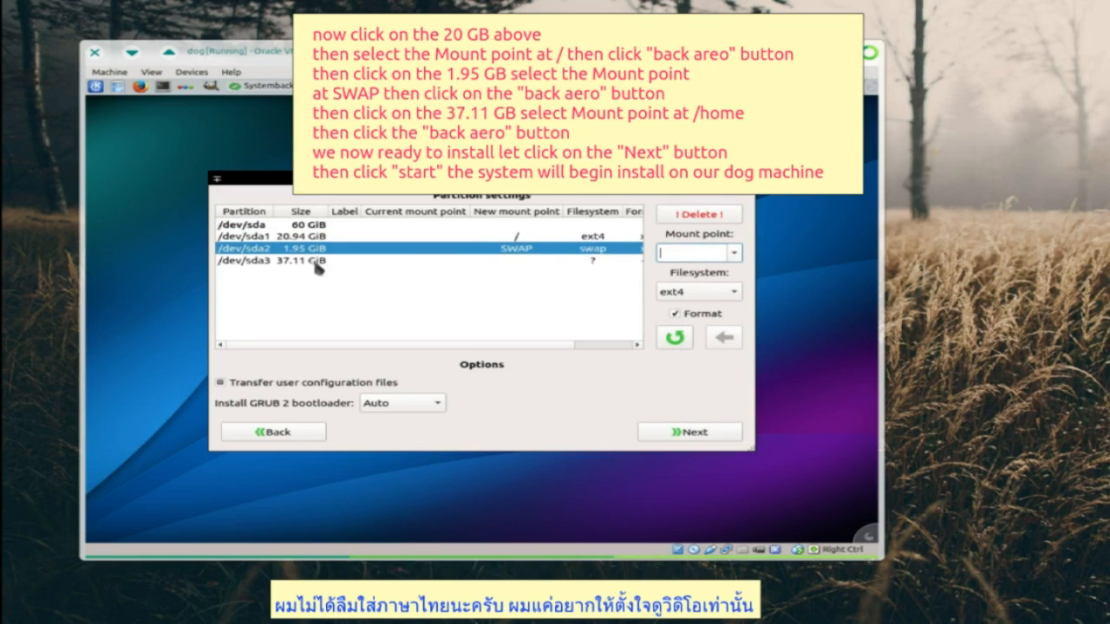
# - Assign /dev/sda3 as /home with ext4
pyautogui.click(314, 262)
pyautogui.click(734, 252)
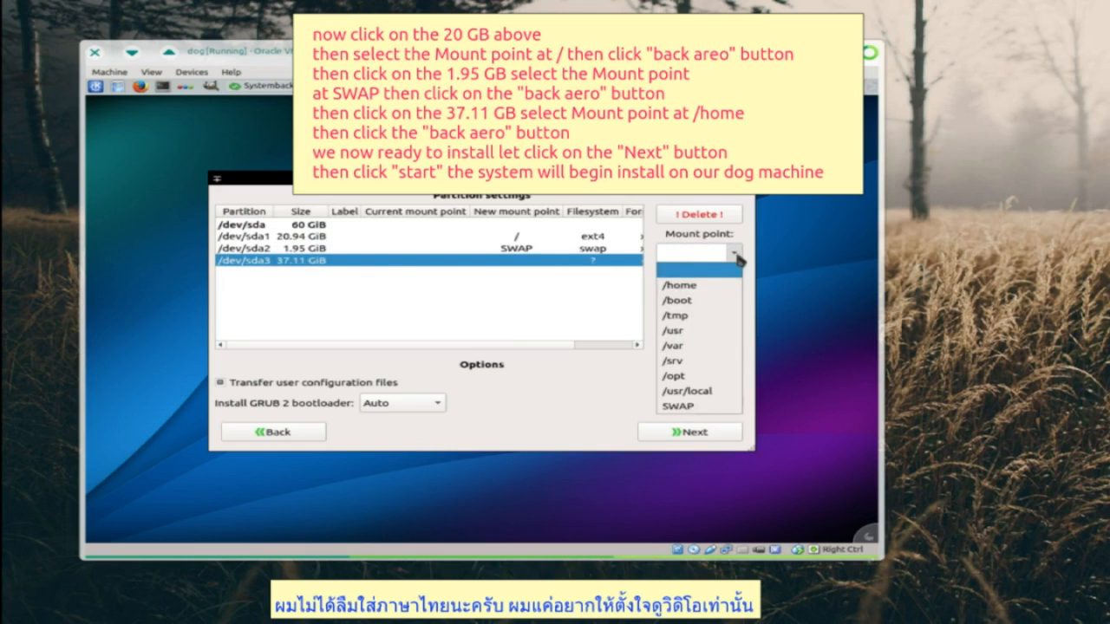
pyautogui.click(693, 287)
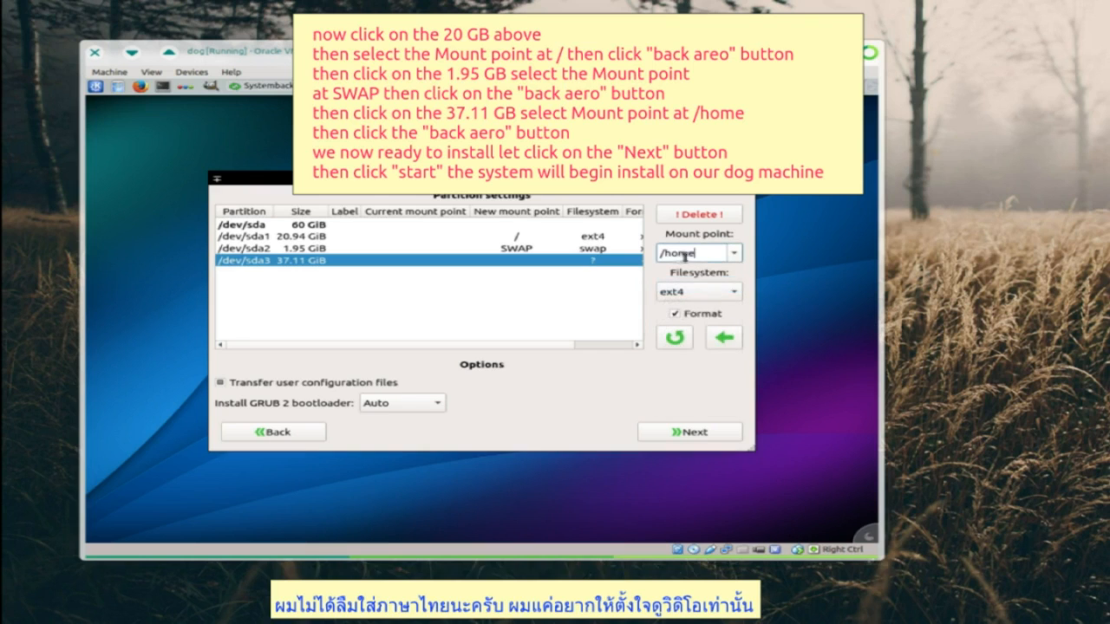
pyautogui.click(725, 338)
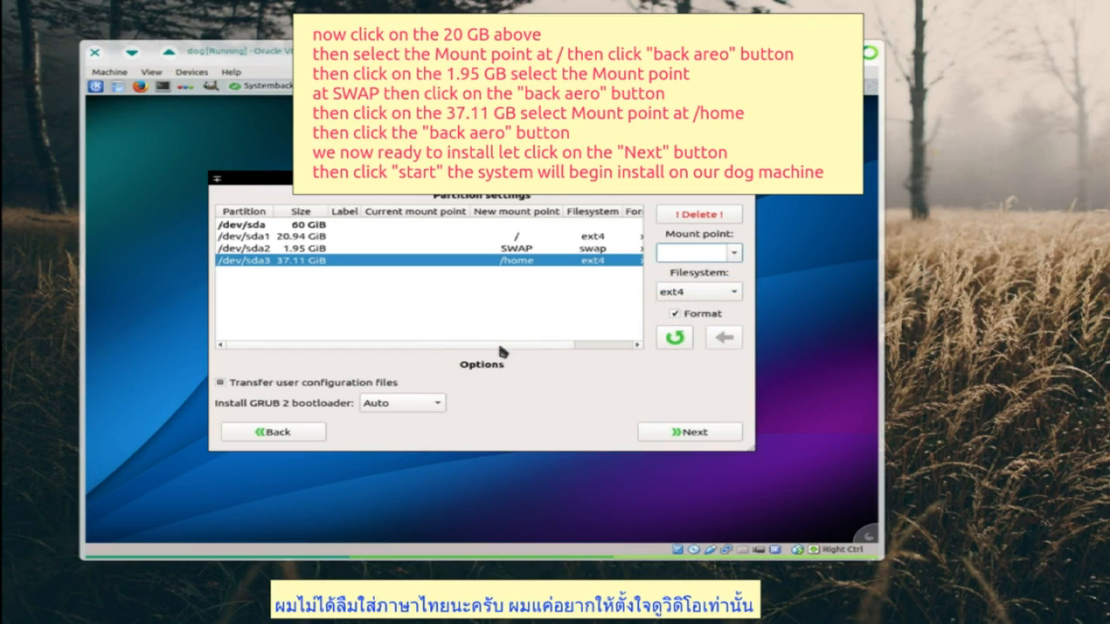
pyautogui.moveTo(499, 344); pyautogui.dragTo(398, 343)
# - With /dev/sda1 as root, confirm and start installing the system on dog
pyautogui.click(329, 239)
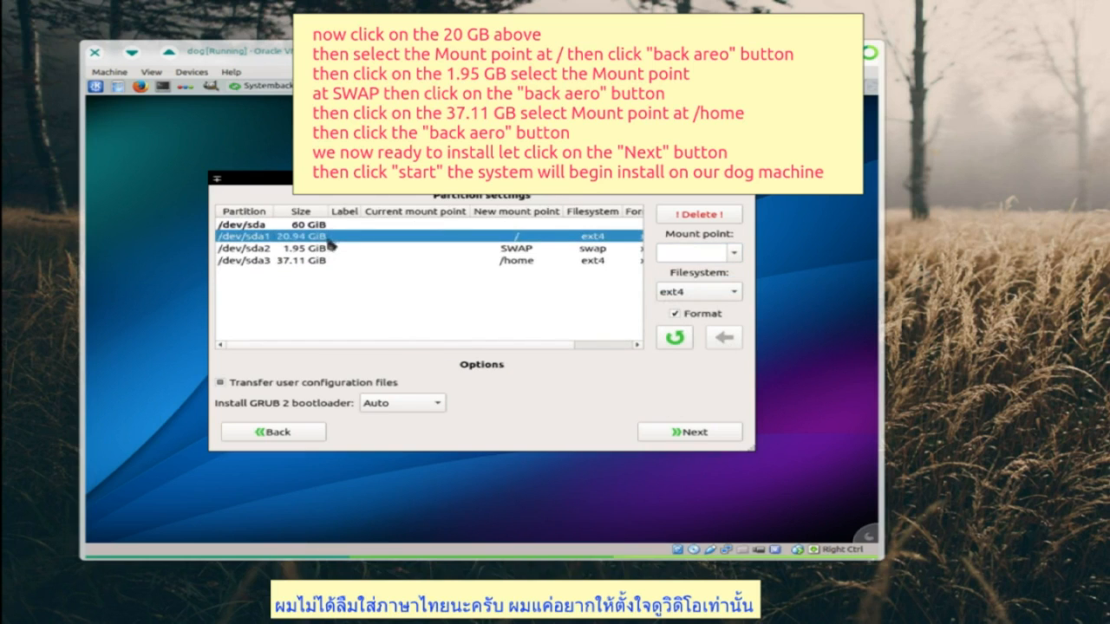
pyautogui.click(691, 433)
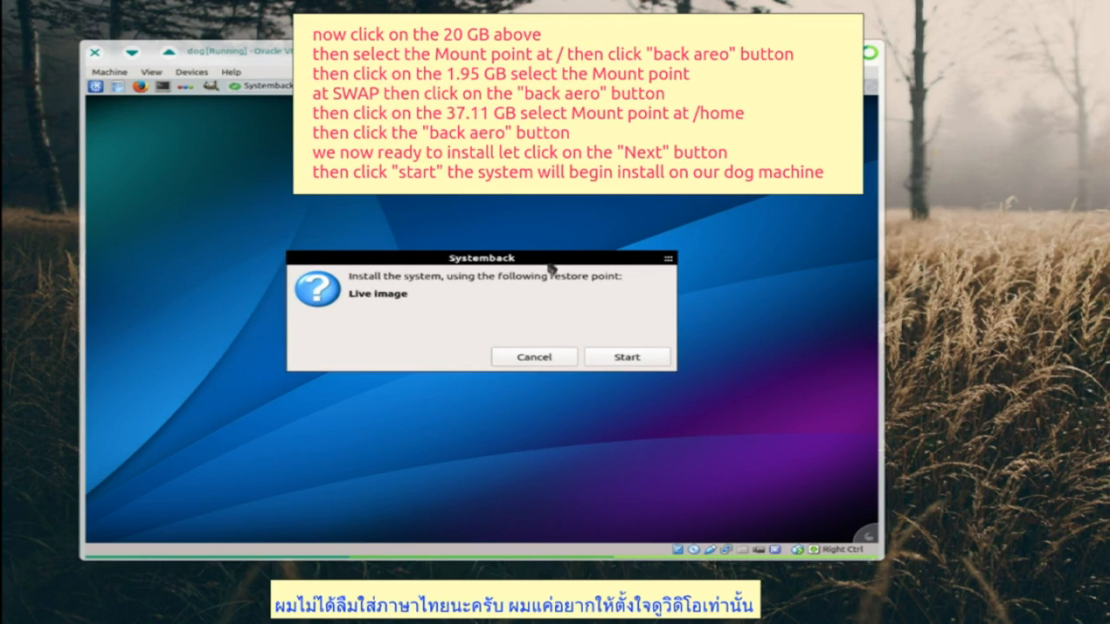
pyautogui.click(632, 357)
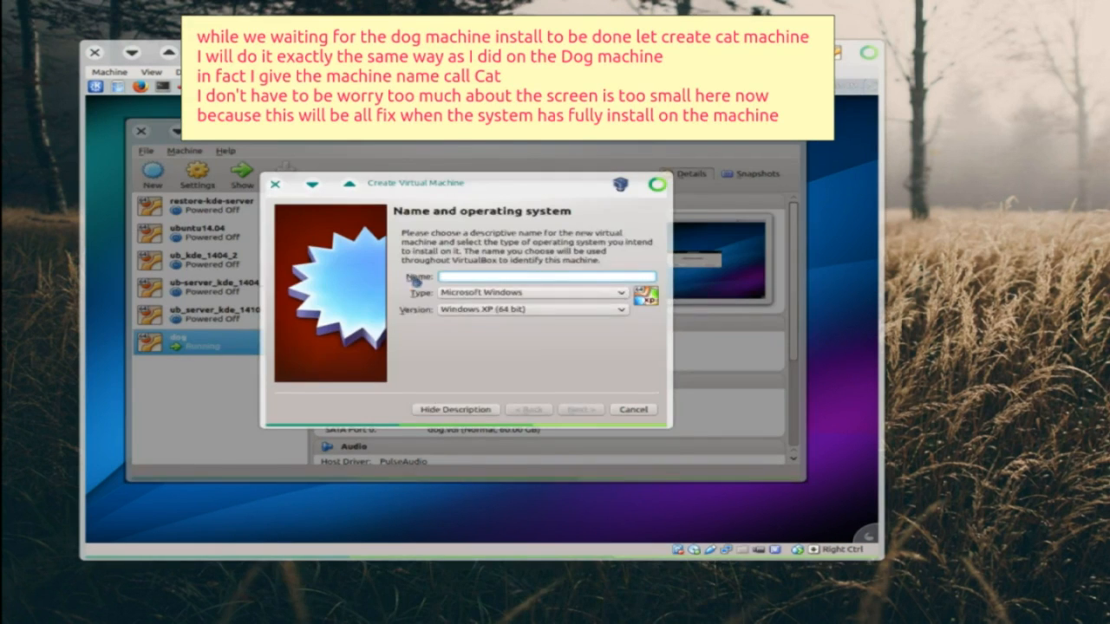
# - Create the cat machine with a 60 GB virtual disk
pyautogui.press('Return')
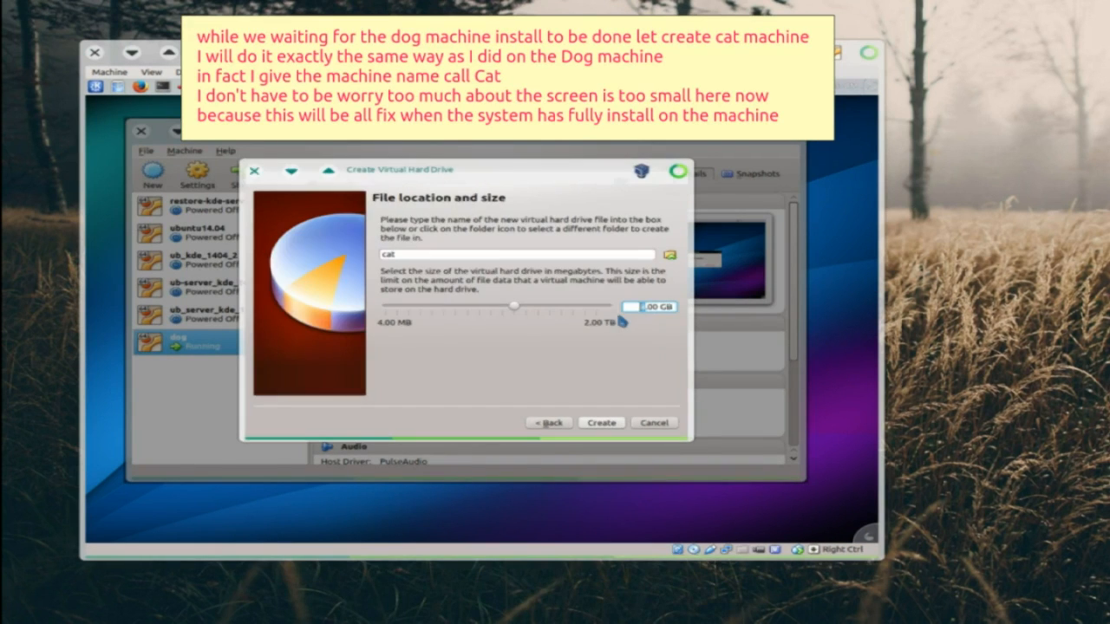
pyautogui.write('60.00 GB')
pyautogui.click(601, 422)
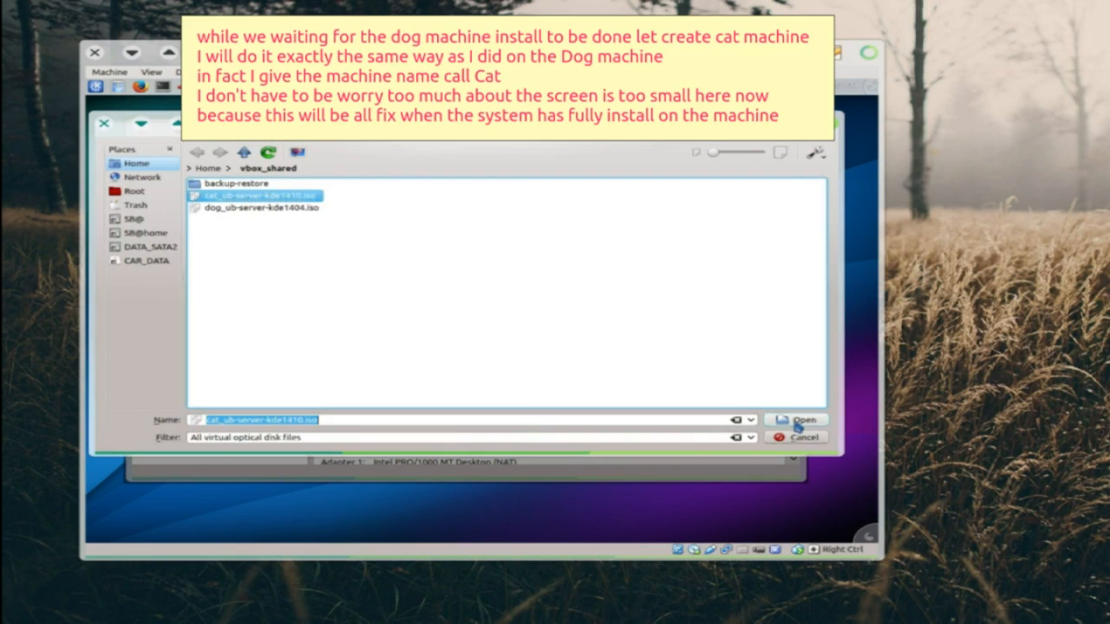
# - Attach cat_ub-server-kde1410.iso and start the Systemback install on cat
pyautogui.click(797, 423)
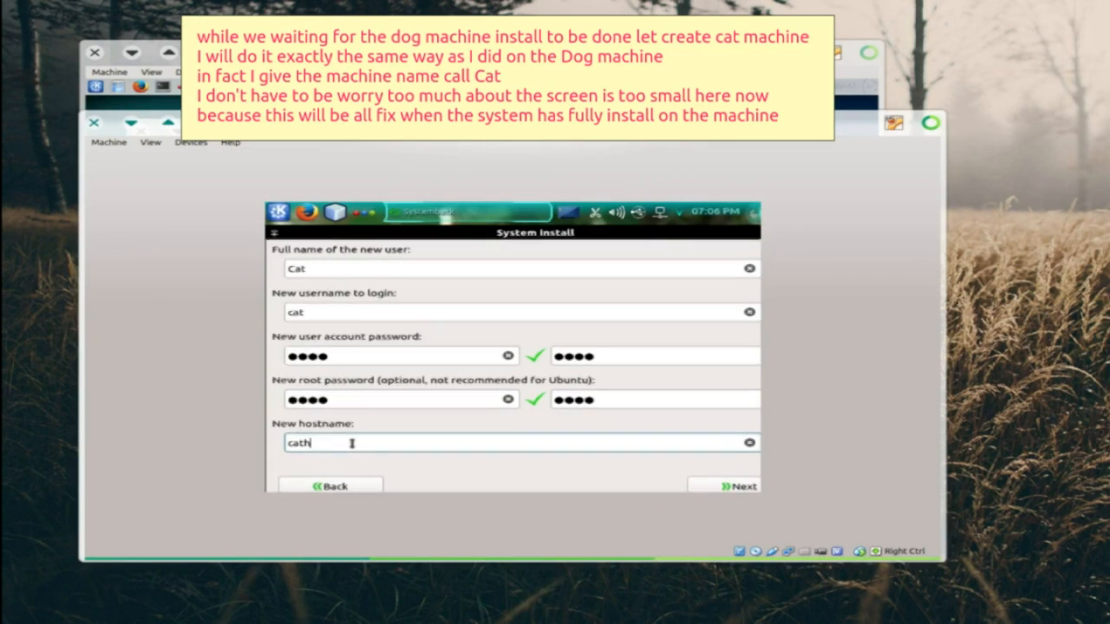
pyautogui.write('ost')
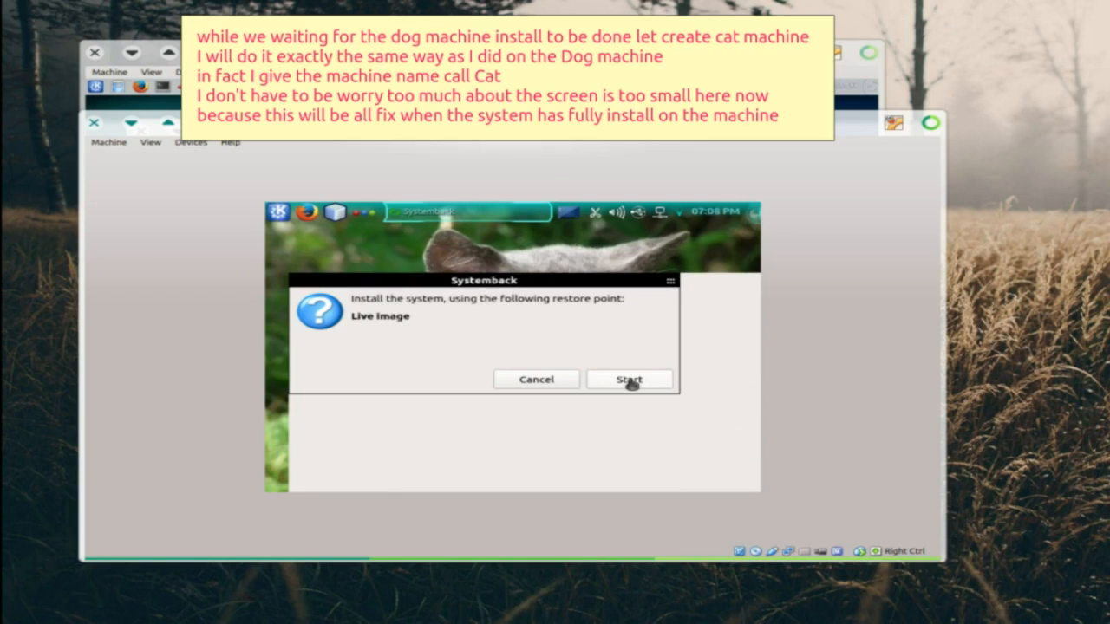
pyautogui.click(630, 381)
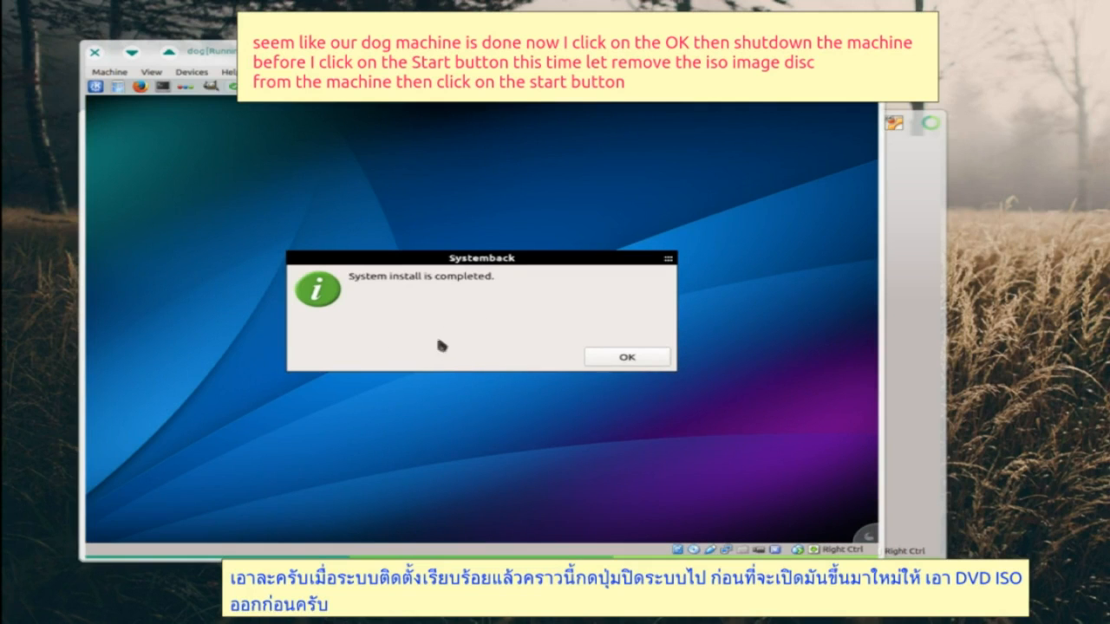
# - Power off the finished dog machine and remove its install ISO from Storage settings
pyautogui.click(625, 362)
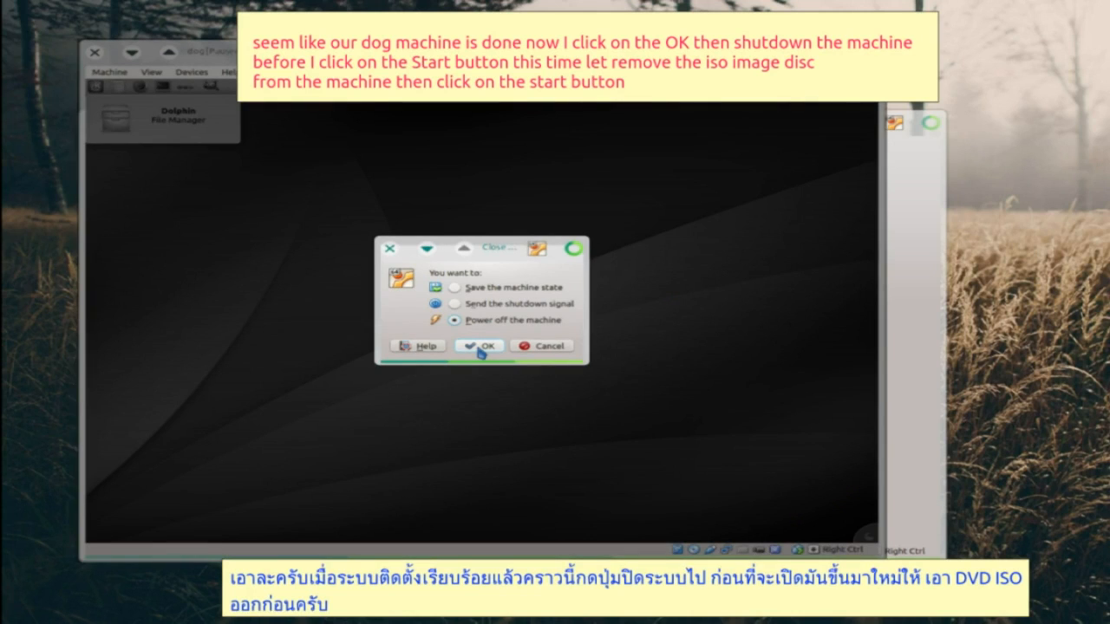
pyautogui.click(480, 347)
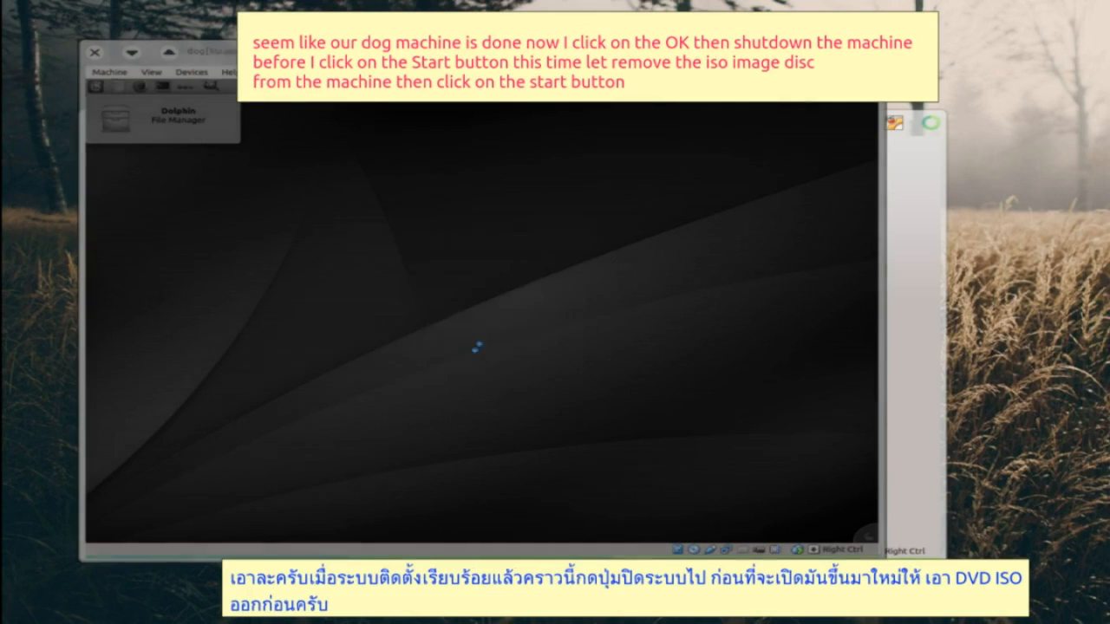
pyautogui.click(358, 341)
pyautogui.click(416, 241)
pyautogui.press('Delete')
pyautogui.click(434, 324)
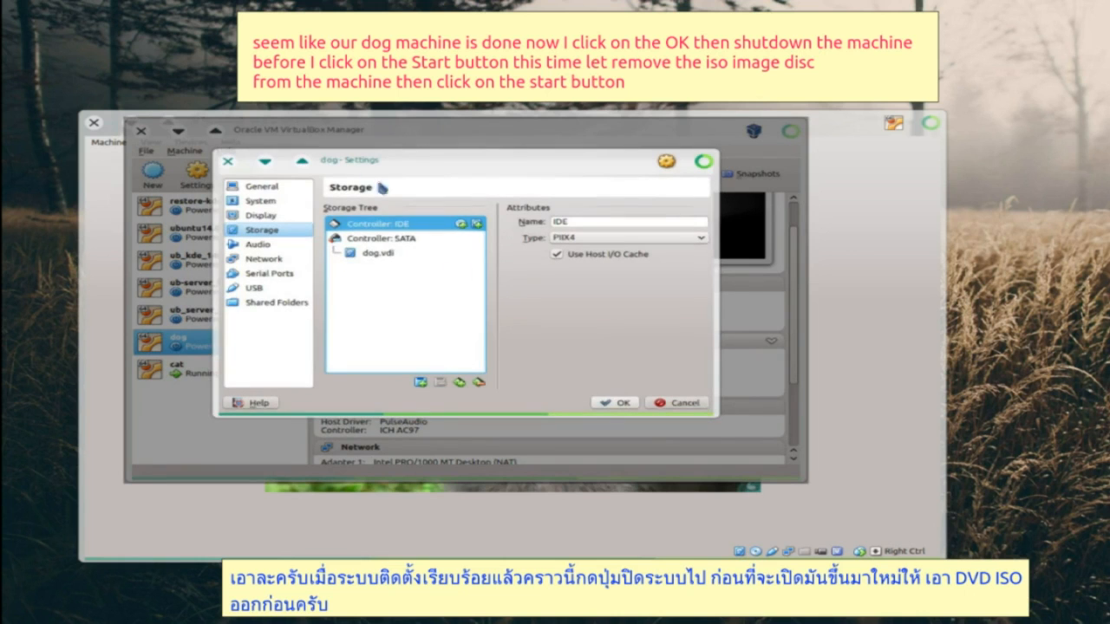
pyautogui.click(612, 402)
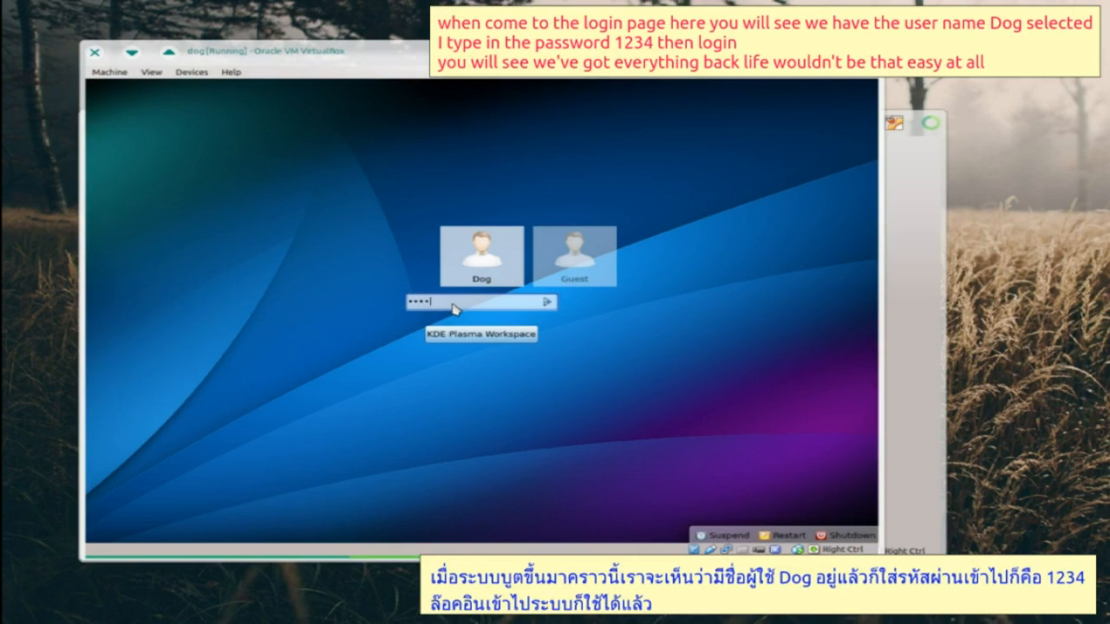
# - Log in as Dog at the KDE login screen
pyautogui.click(548, 302)
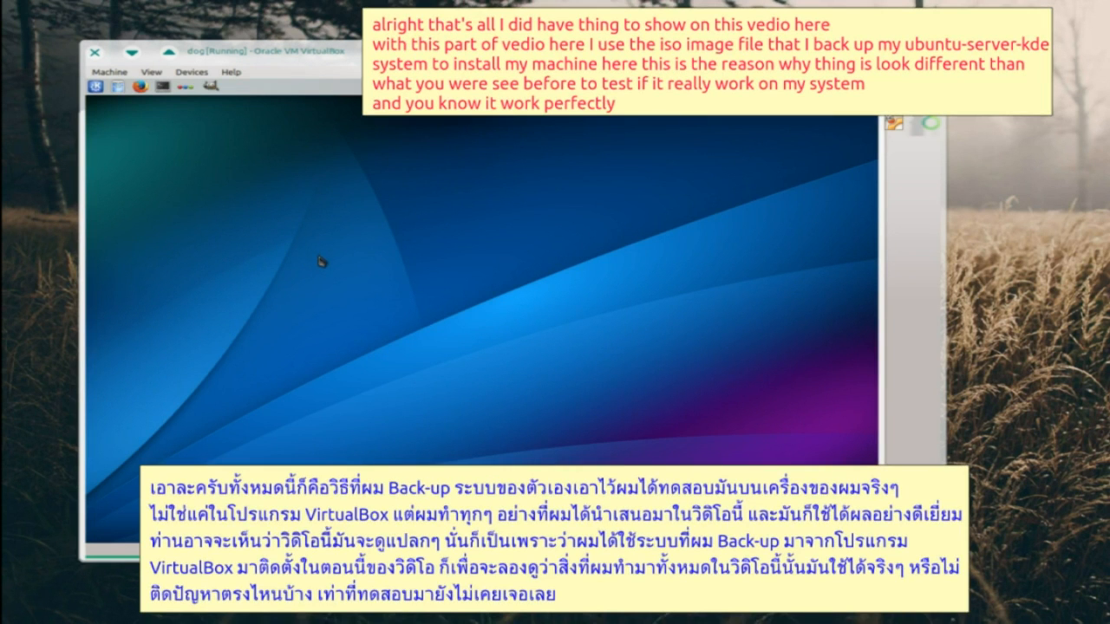
pyautogui.click(95, 86)
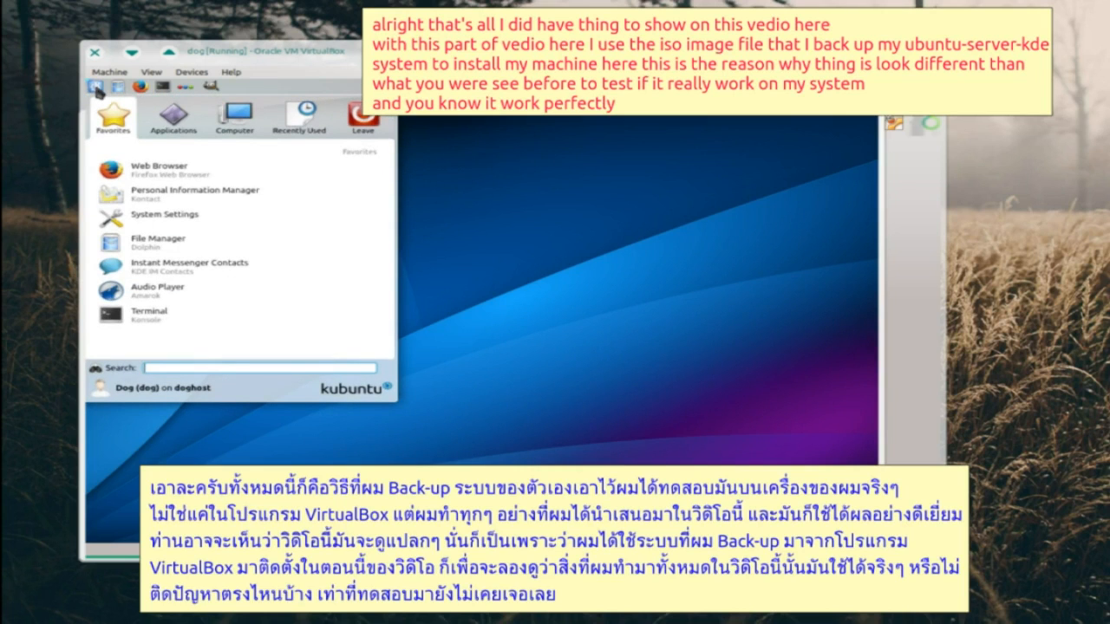
pyautogui.click(172, 121)
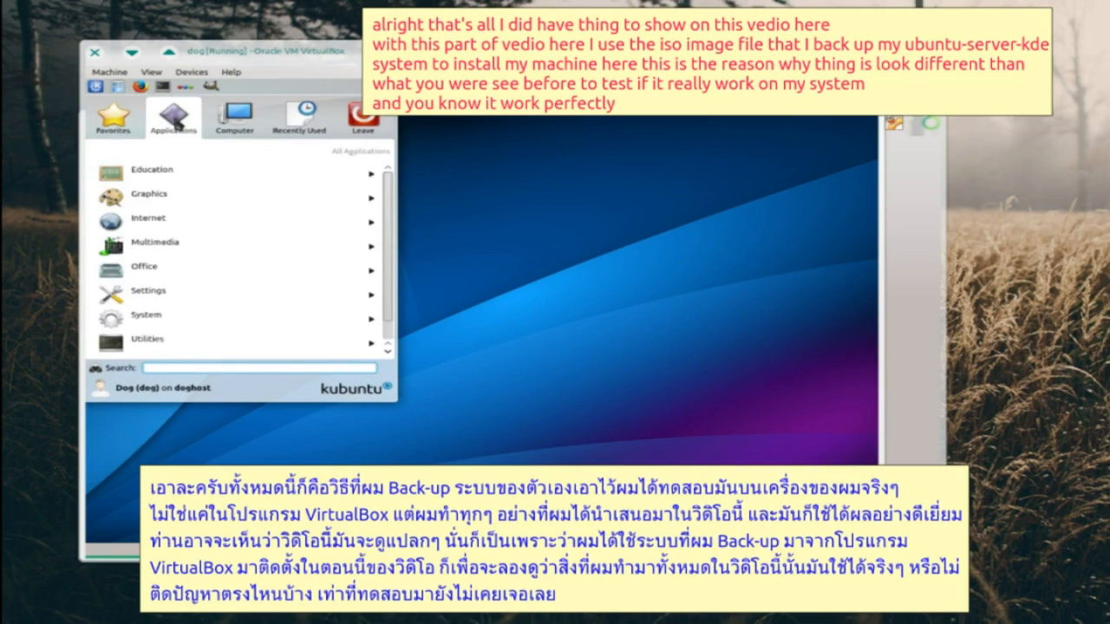
pyautogui.click(167, 193)
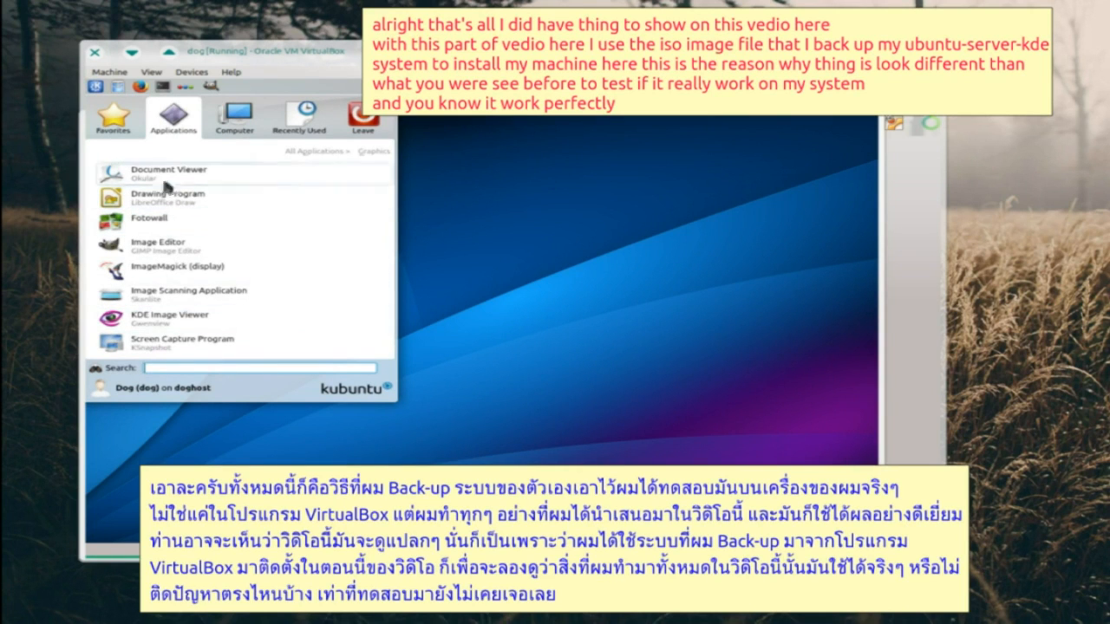
pyautogui.click(295, 151)
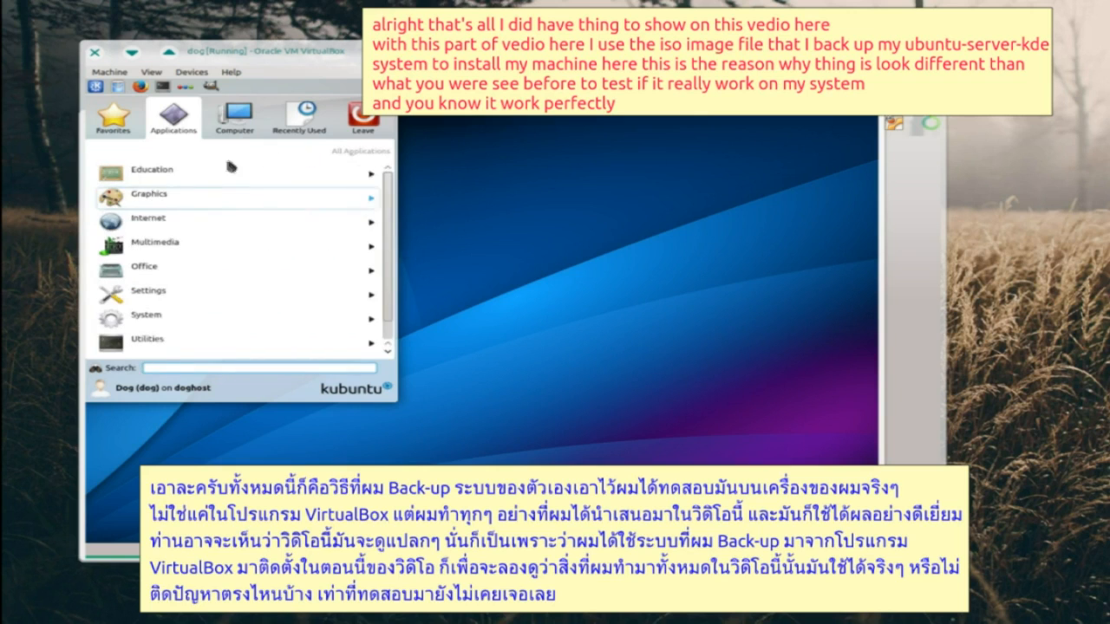
pyautogui.click(166, 246)
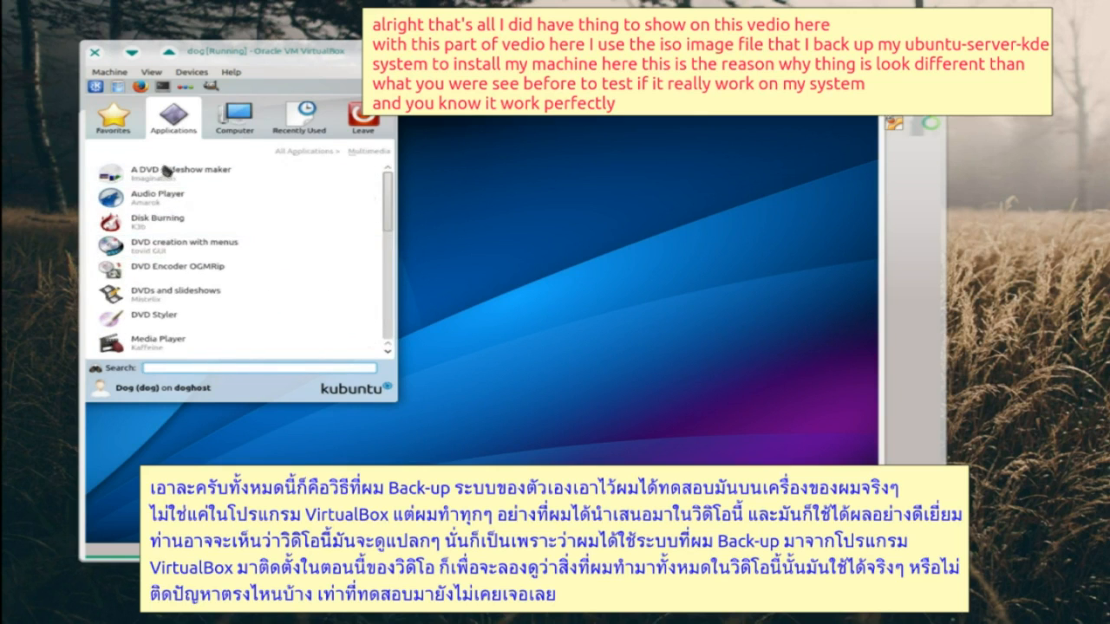
pyautogui.scroll(-5, 152, 346)
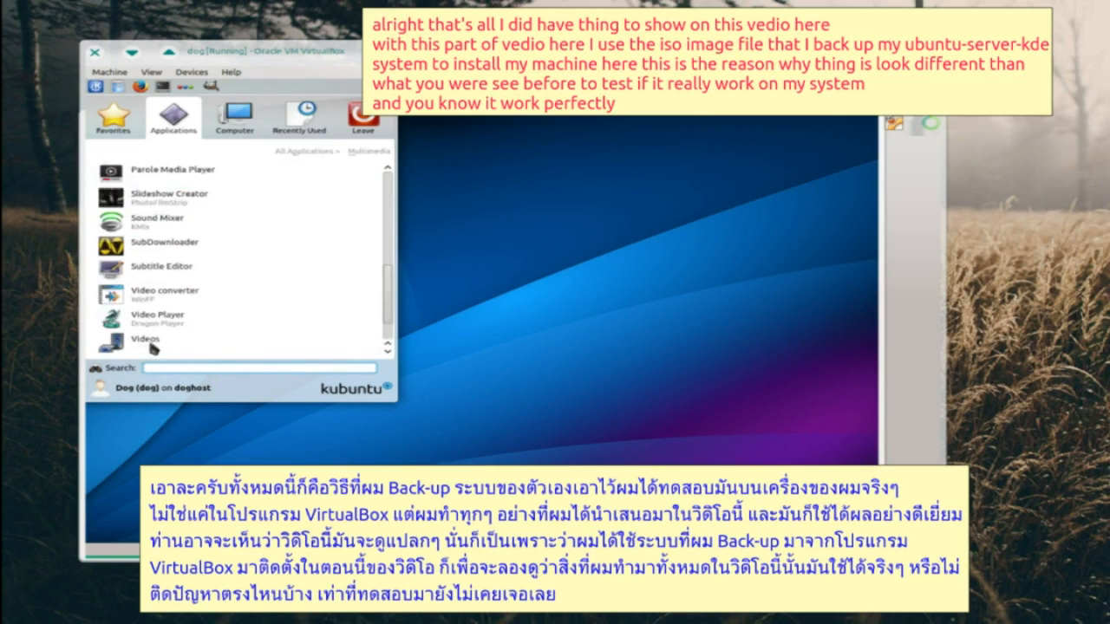
pyautogui.scroll(-2, 152, 346)
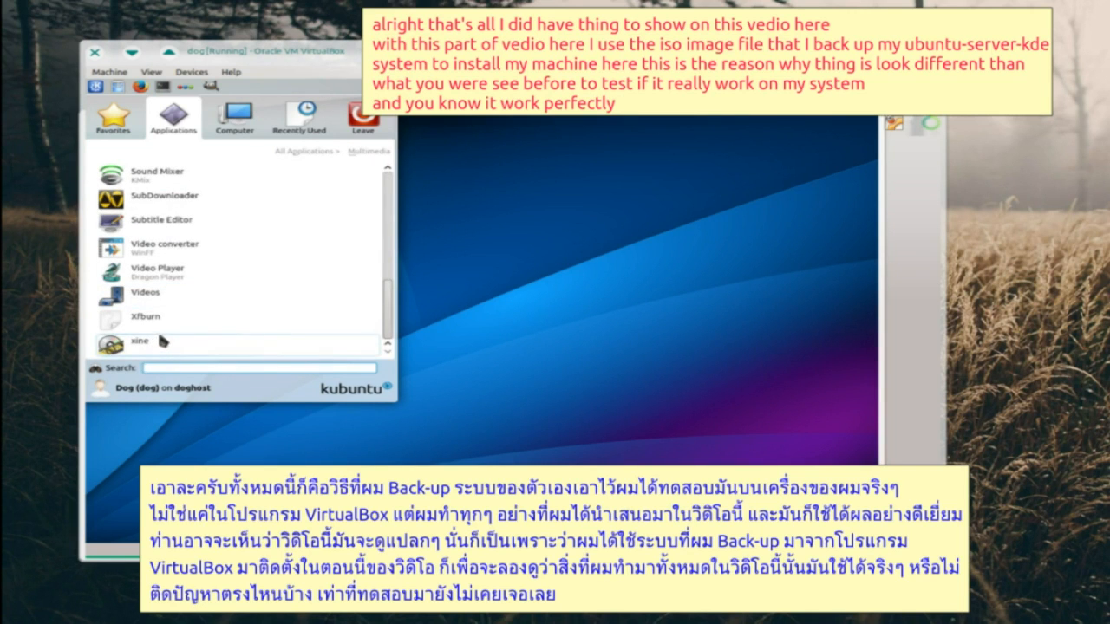
pyautogui.scroll(1, 161, 342)
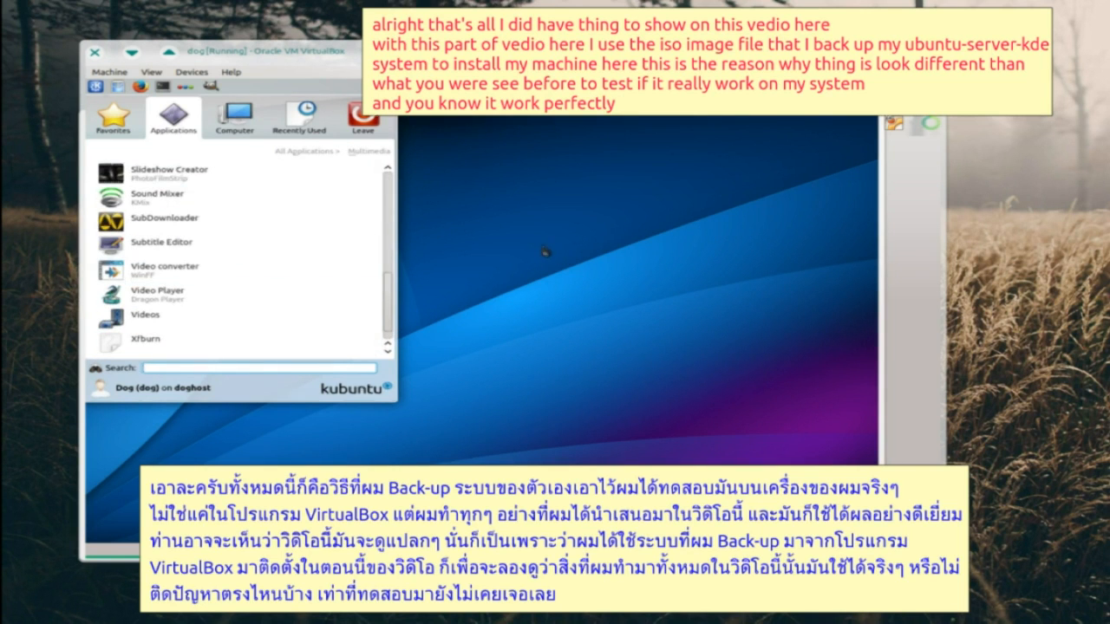
pyautogui.click(545, 251)
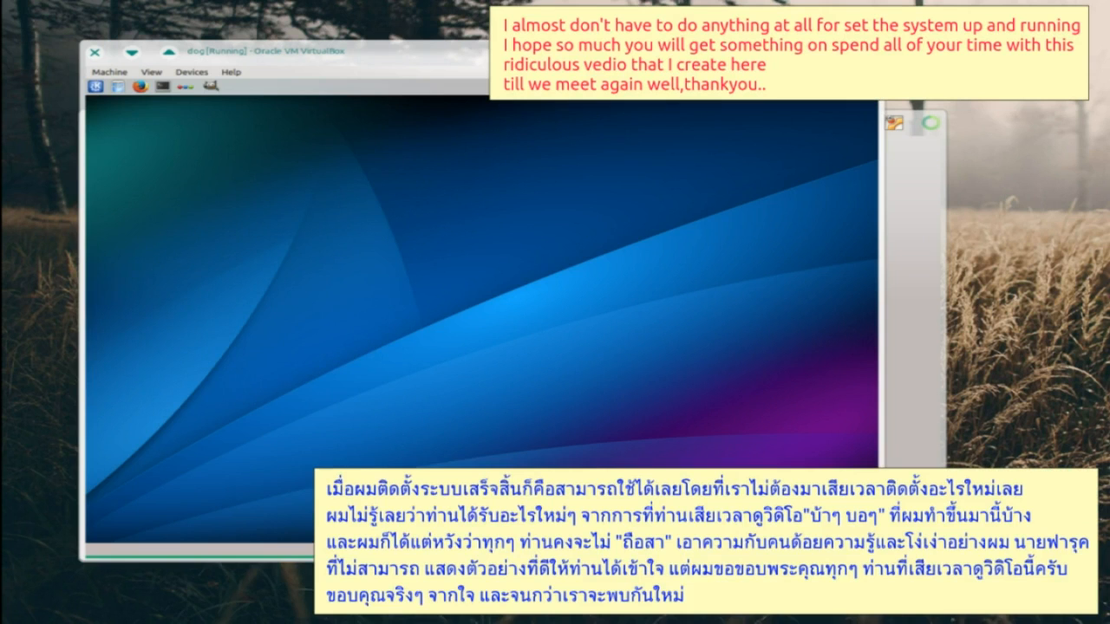